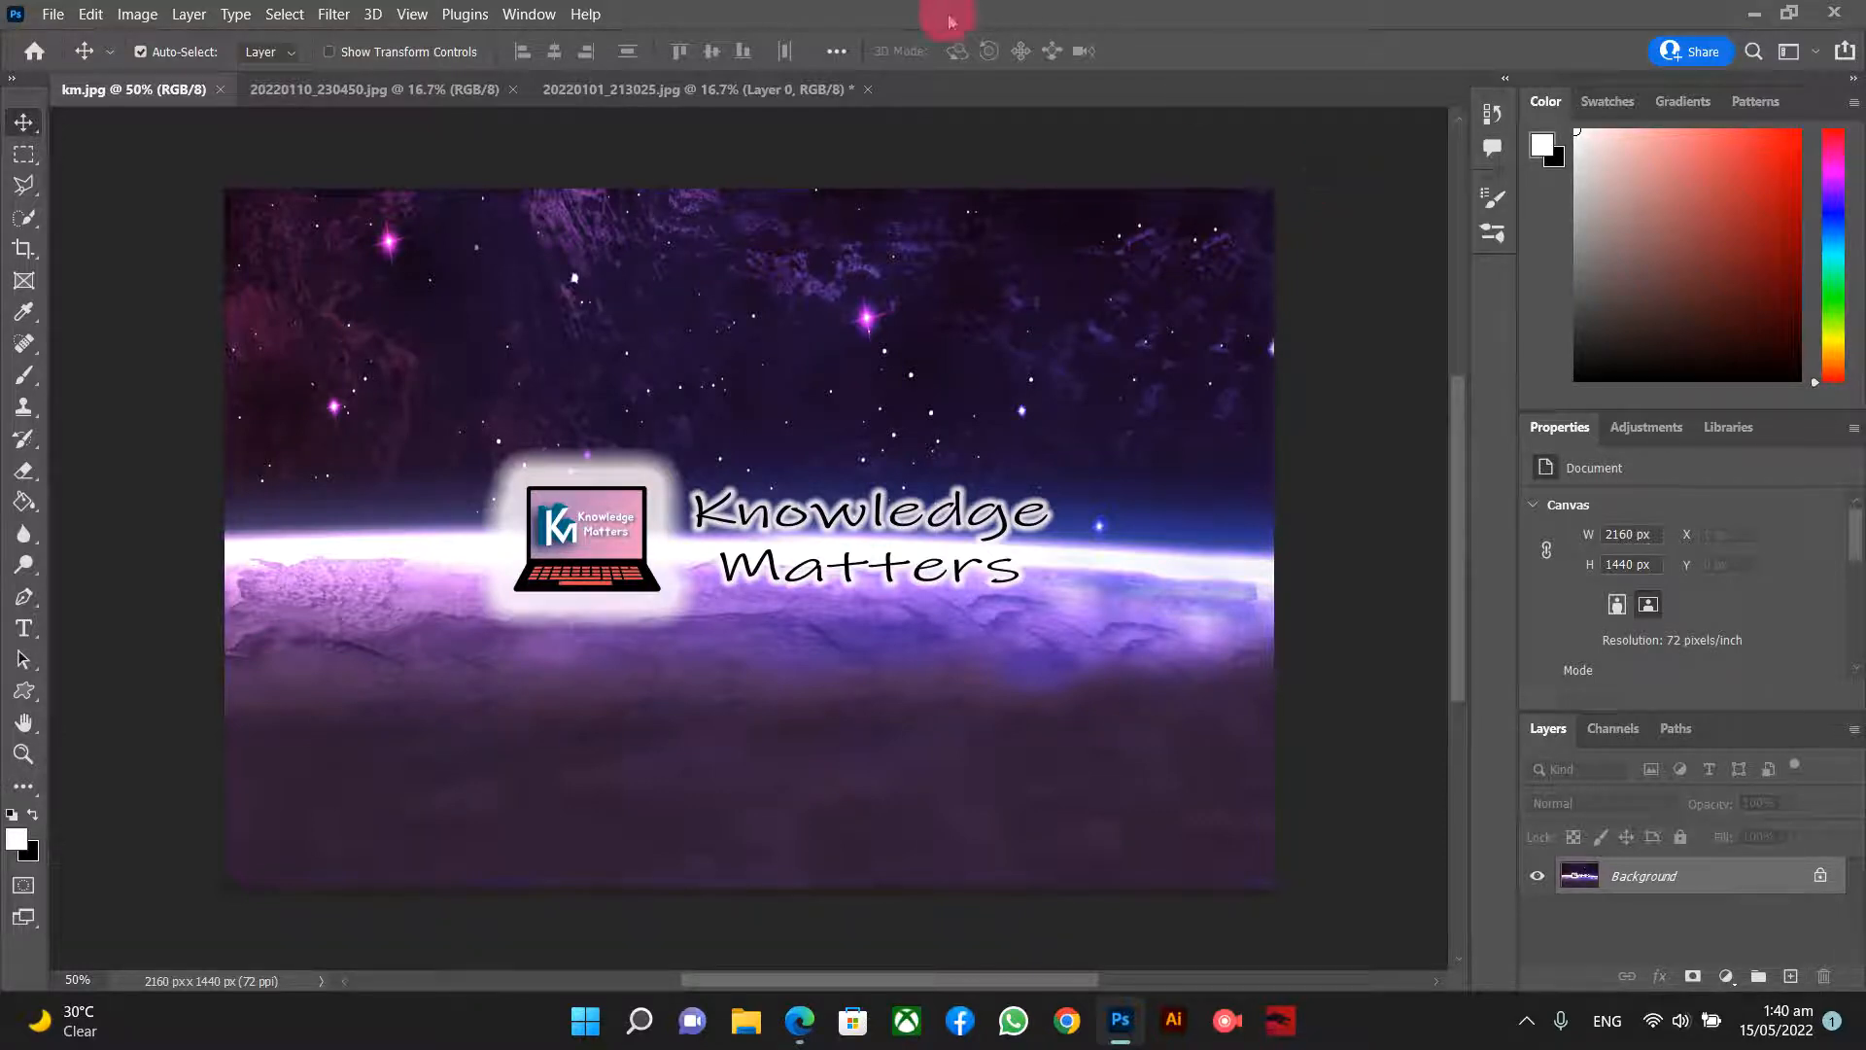
- Bring up the 20220101_213025.jpg photo and examine the girl's leggings at 50% zoom
click(489, 90)
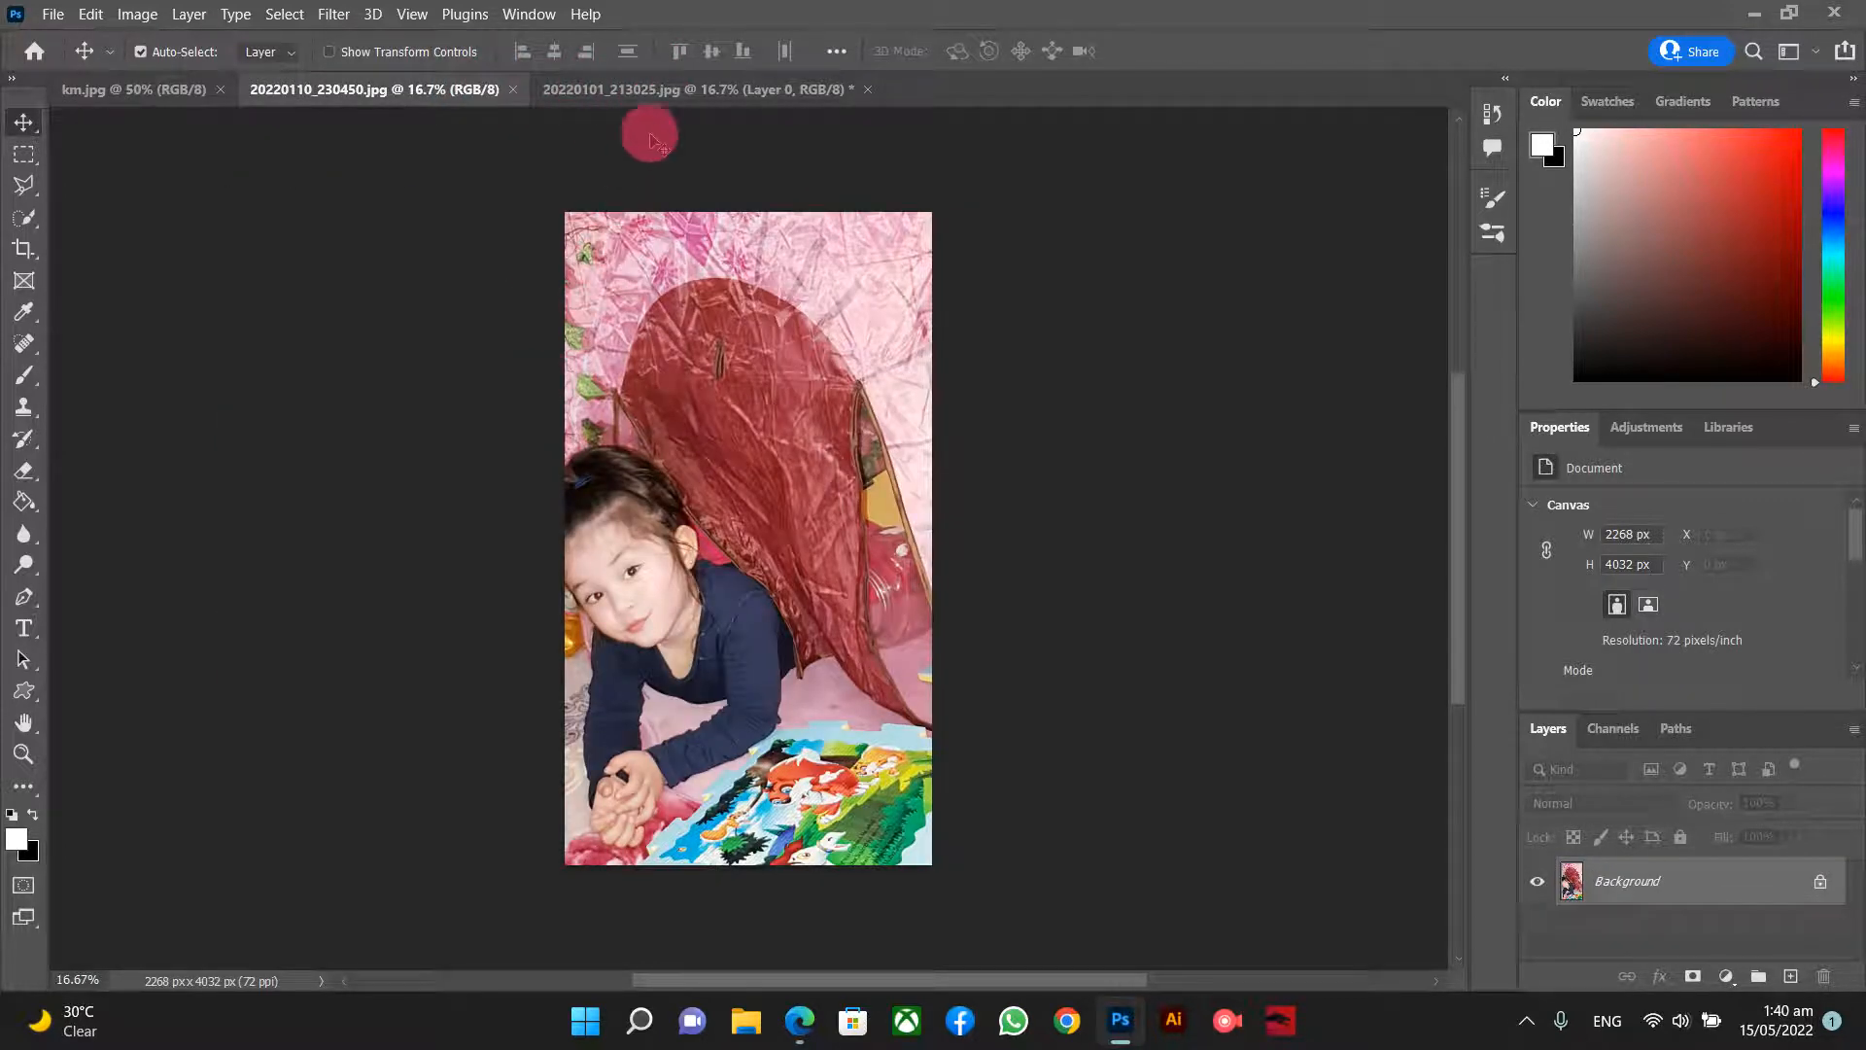
click(666, 93)
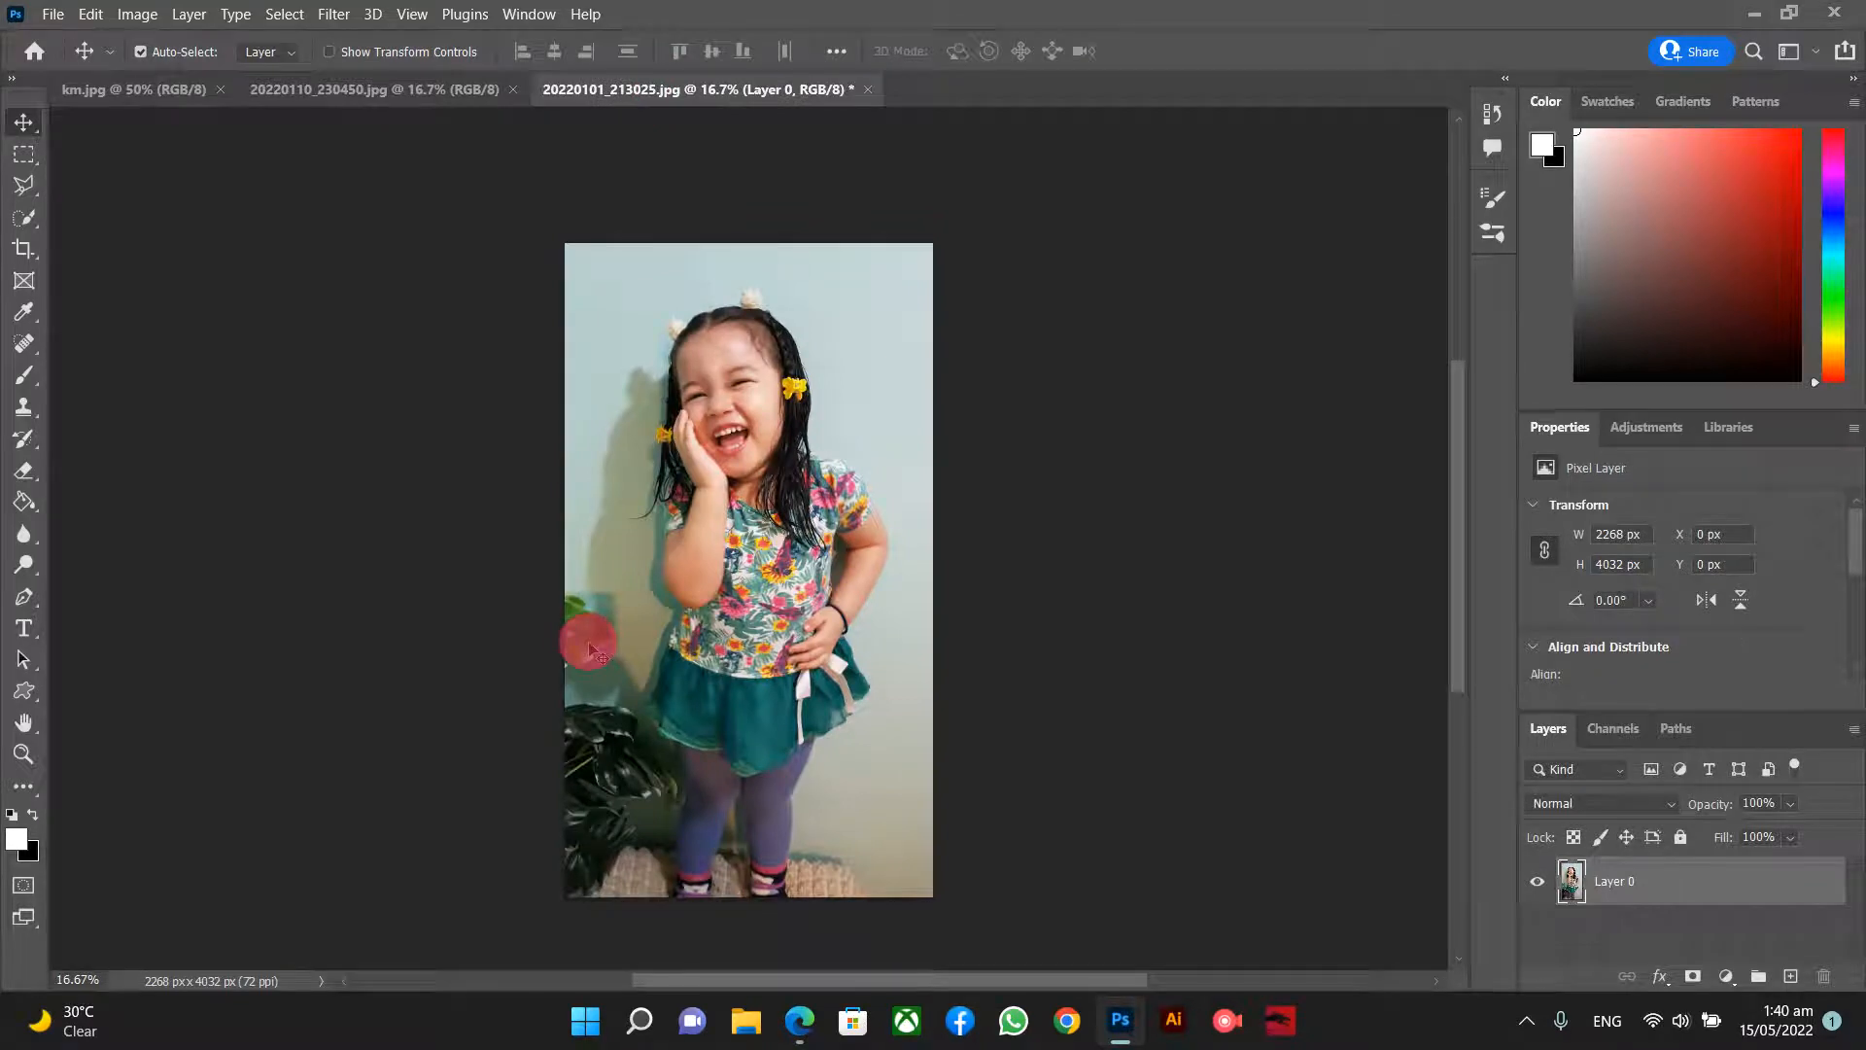
key(ctrl+plus)
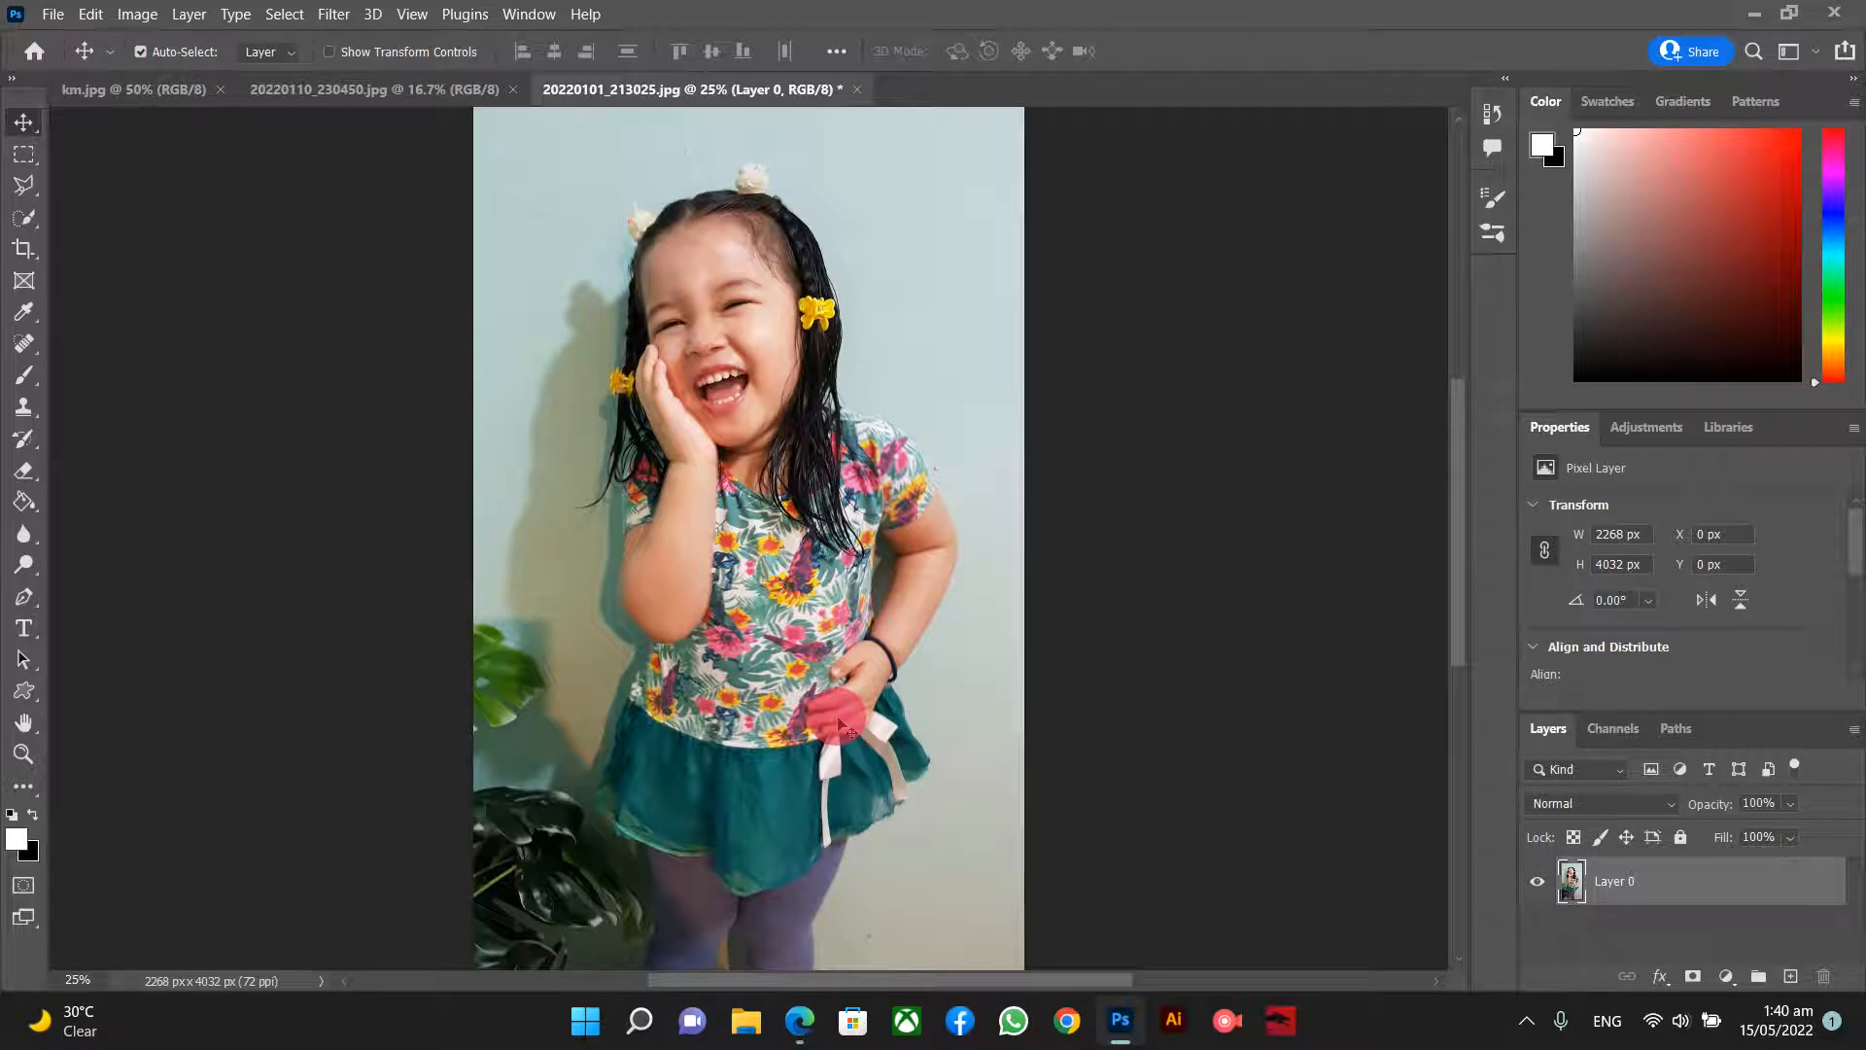
scroll(842, 724, down, 2)
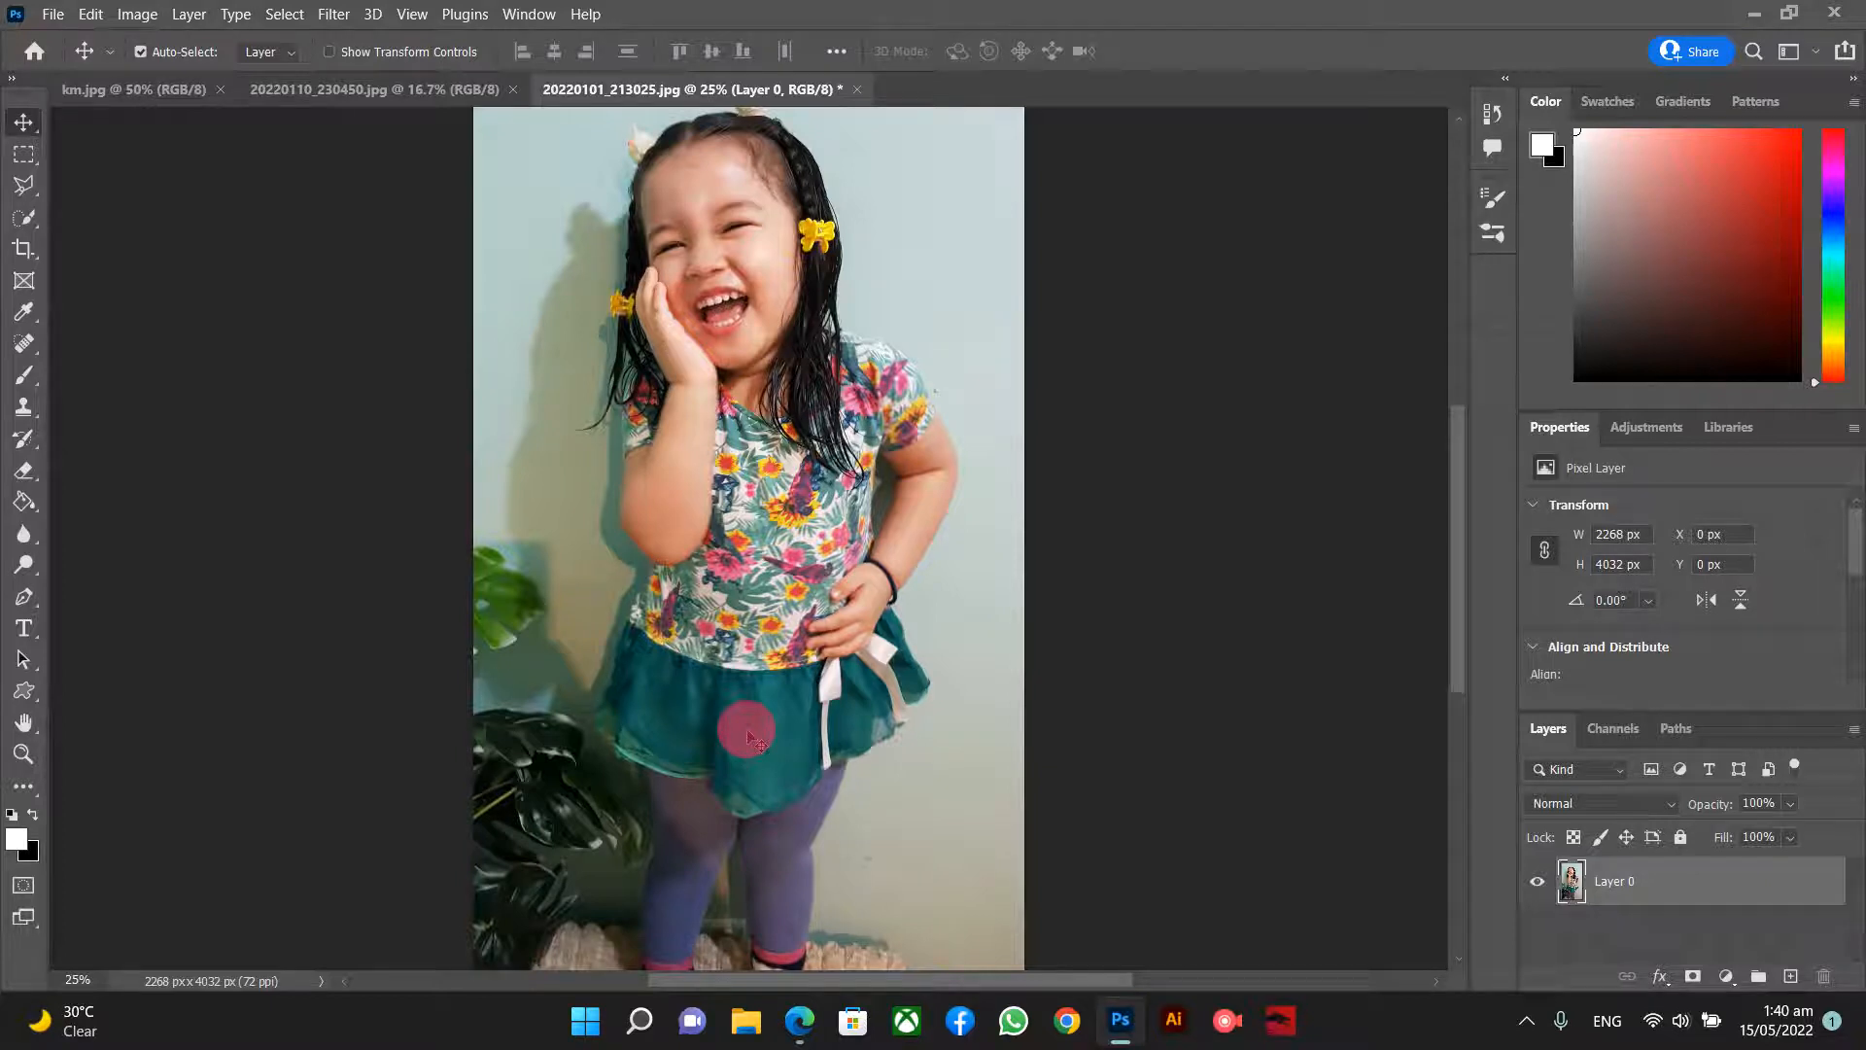
scroll(868, 803, down, 3)
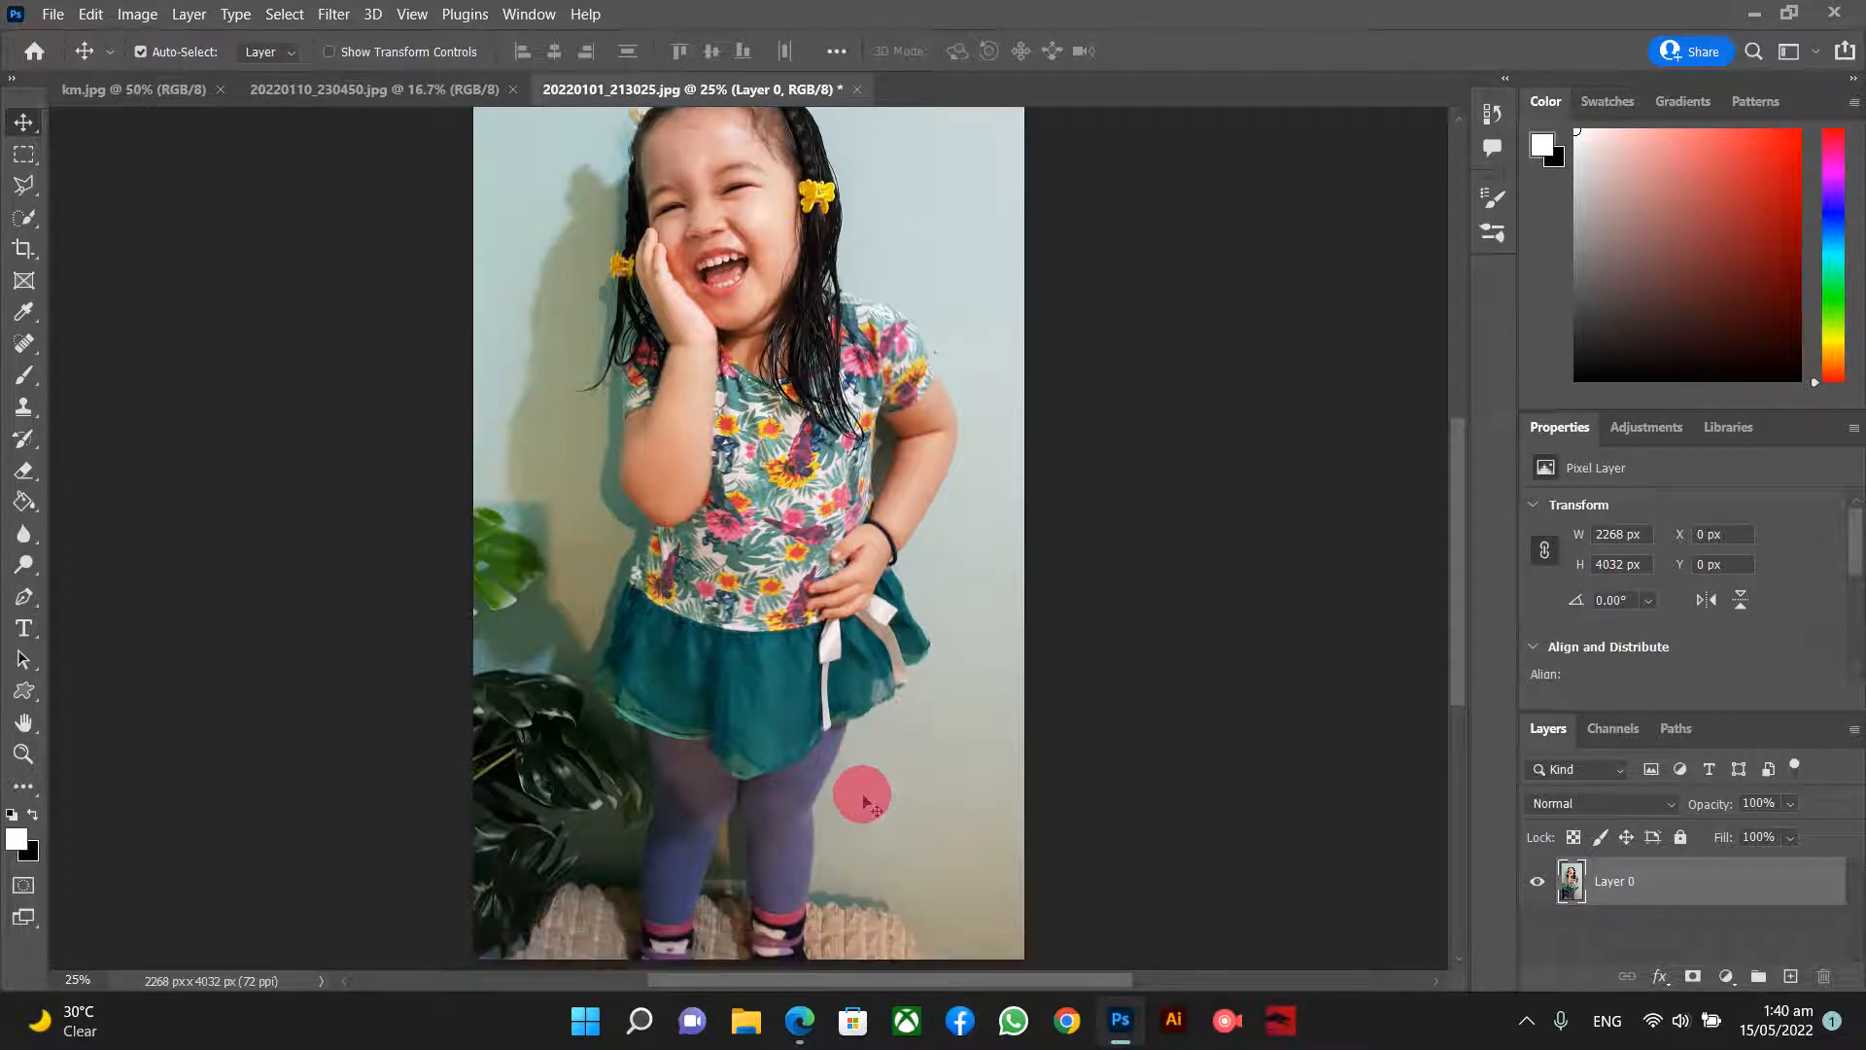
key(ctrl)
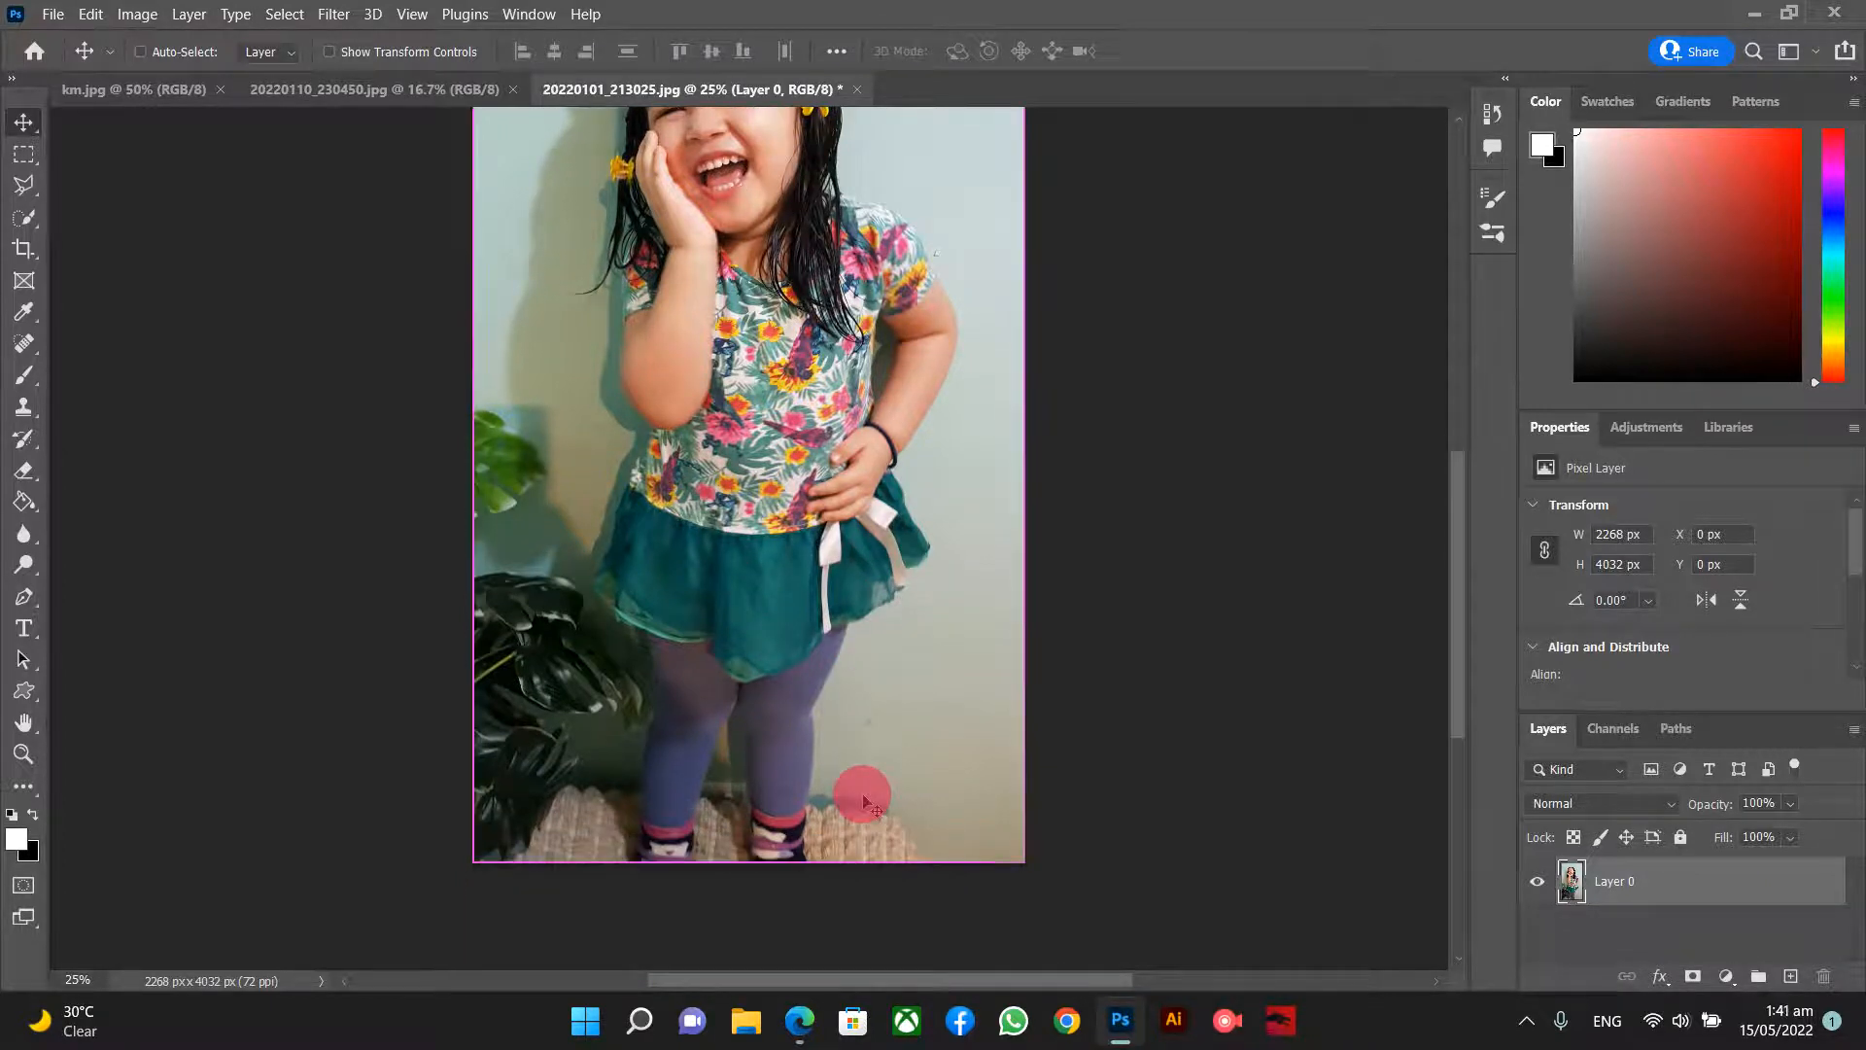
key(ctrl+plus)
key(ctrl+plus)
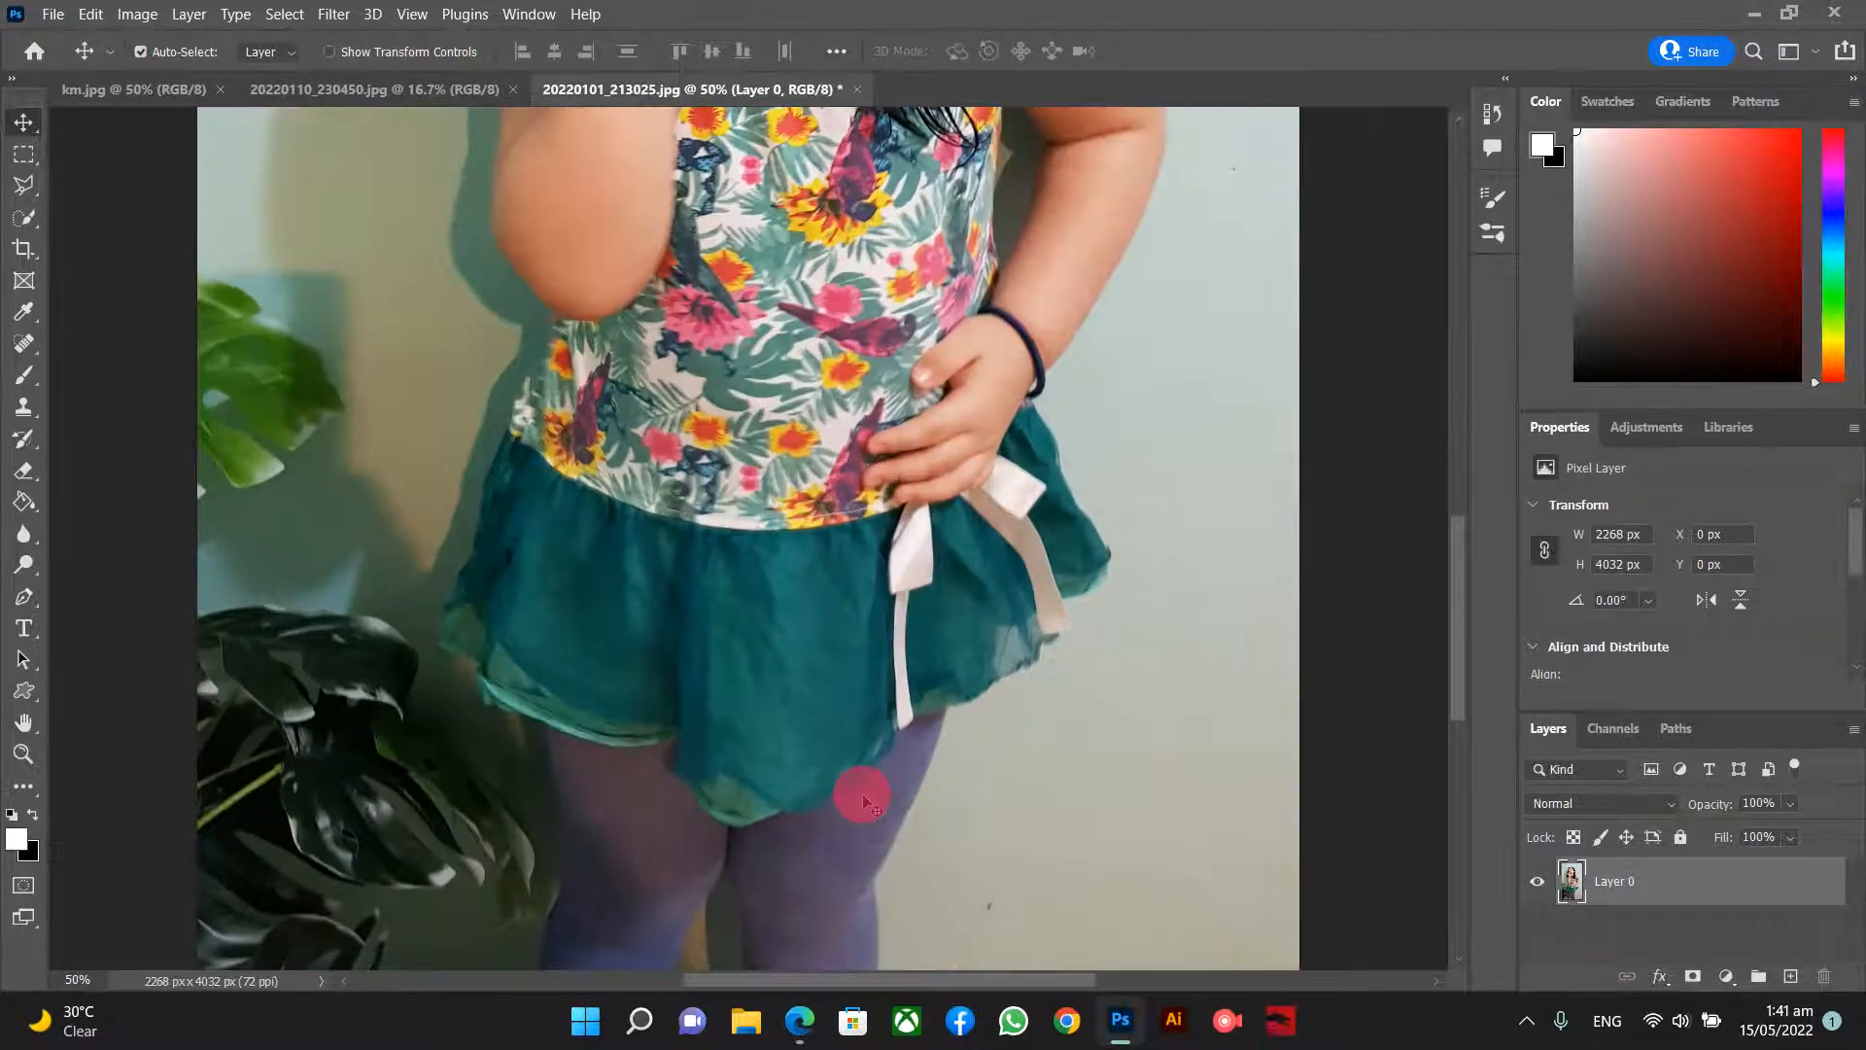
scroll(861, 793, down, 3)
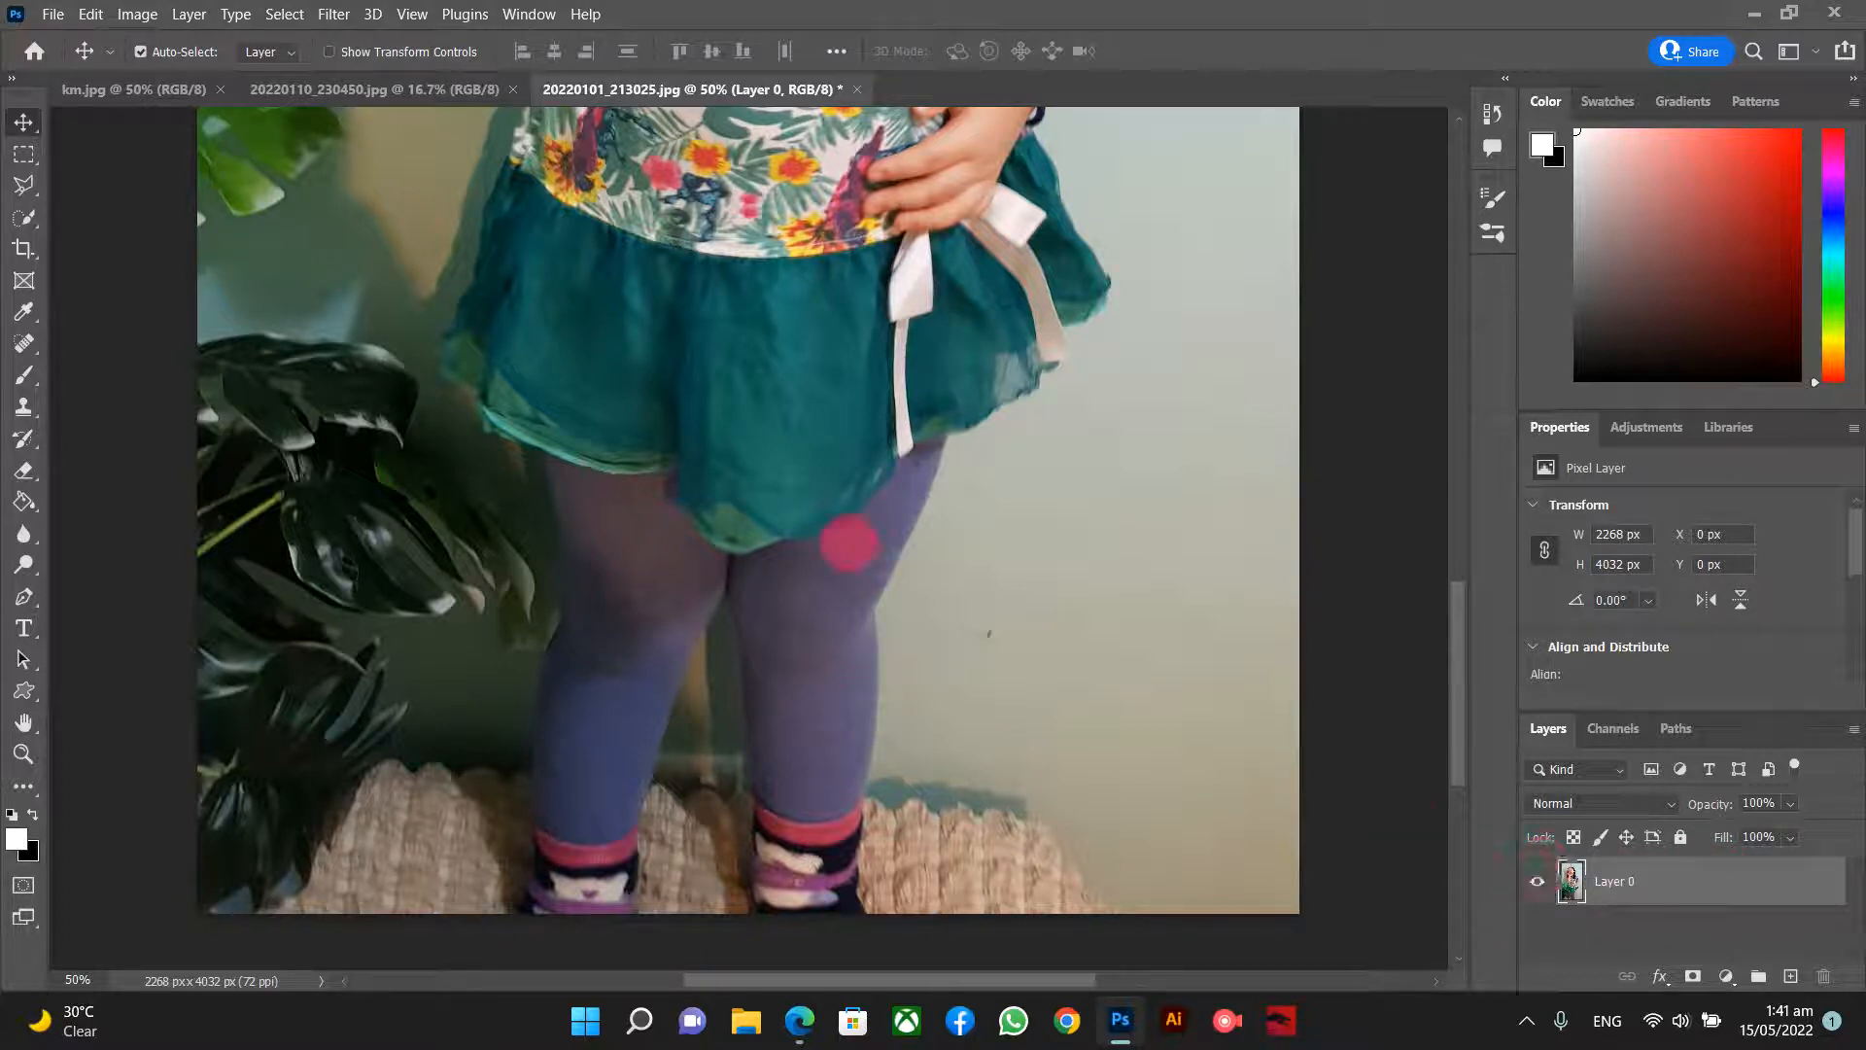
scroll(797, 431, up, 1)
scroll(797, 430, down, 3)
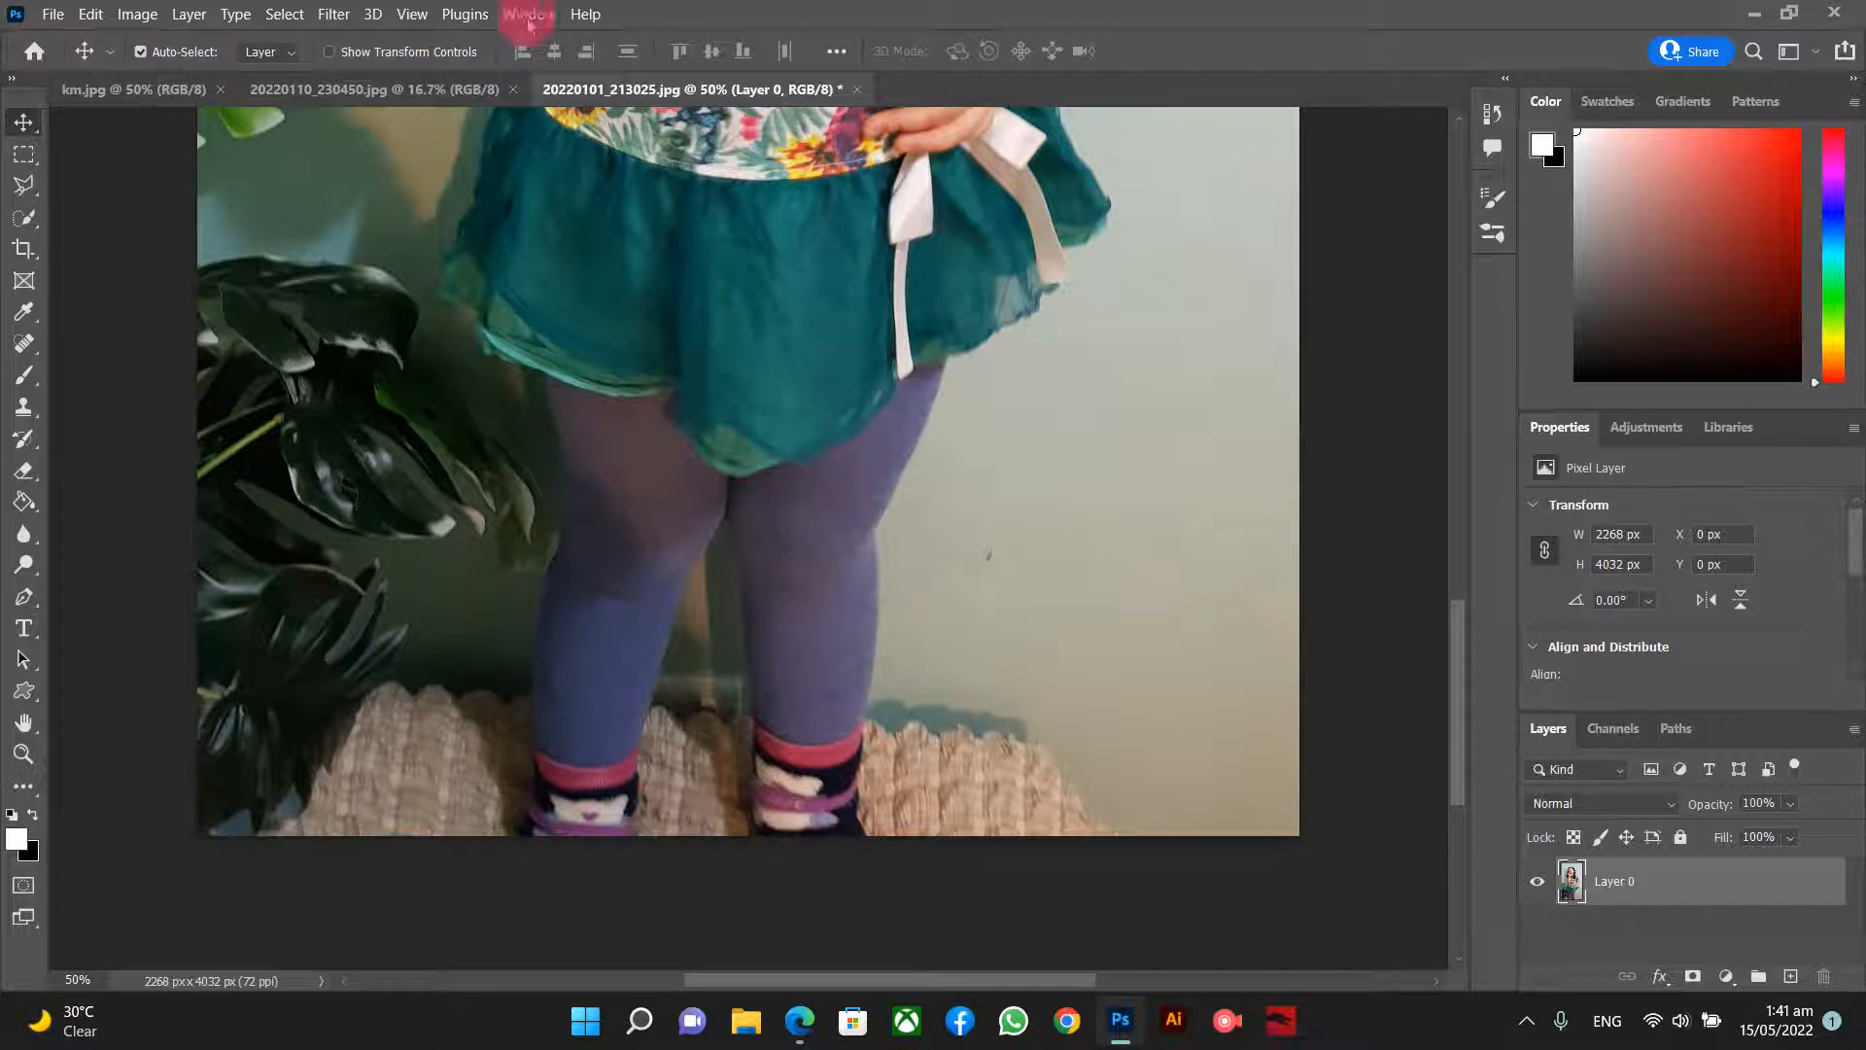
- Select both legs of the leggings with the Quick Selection tool in add mode, starting below the skirt
click(24, 186)
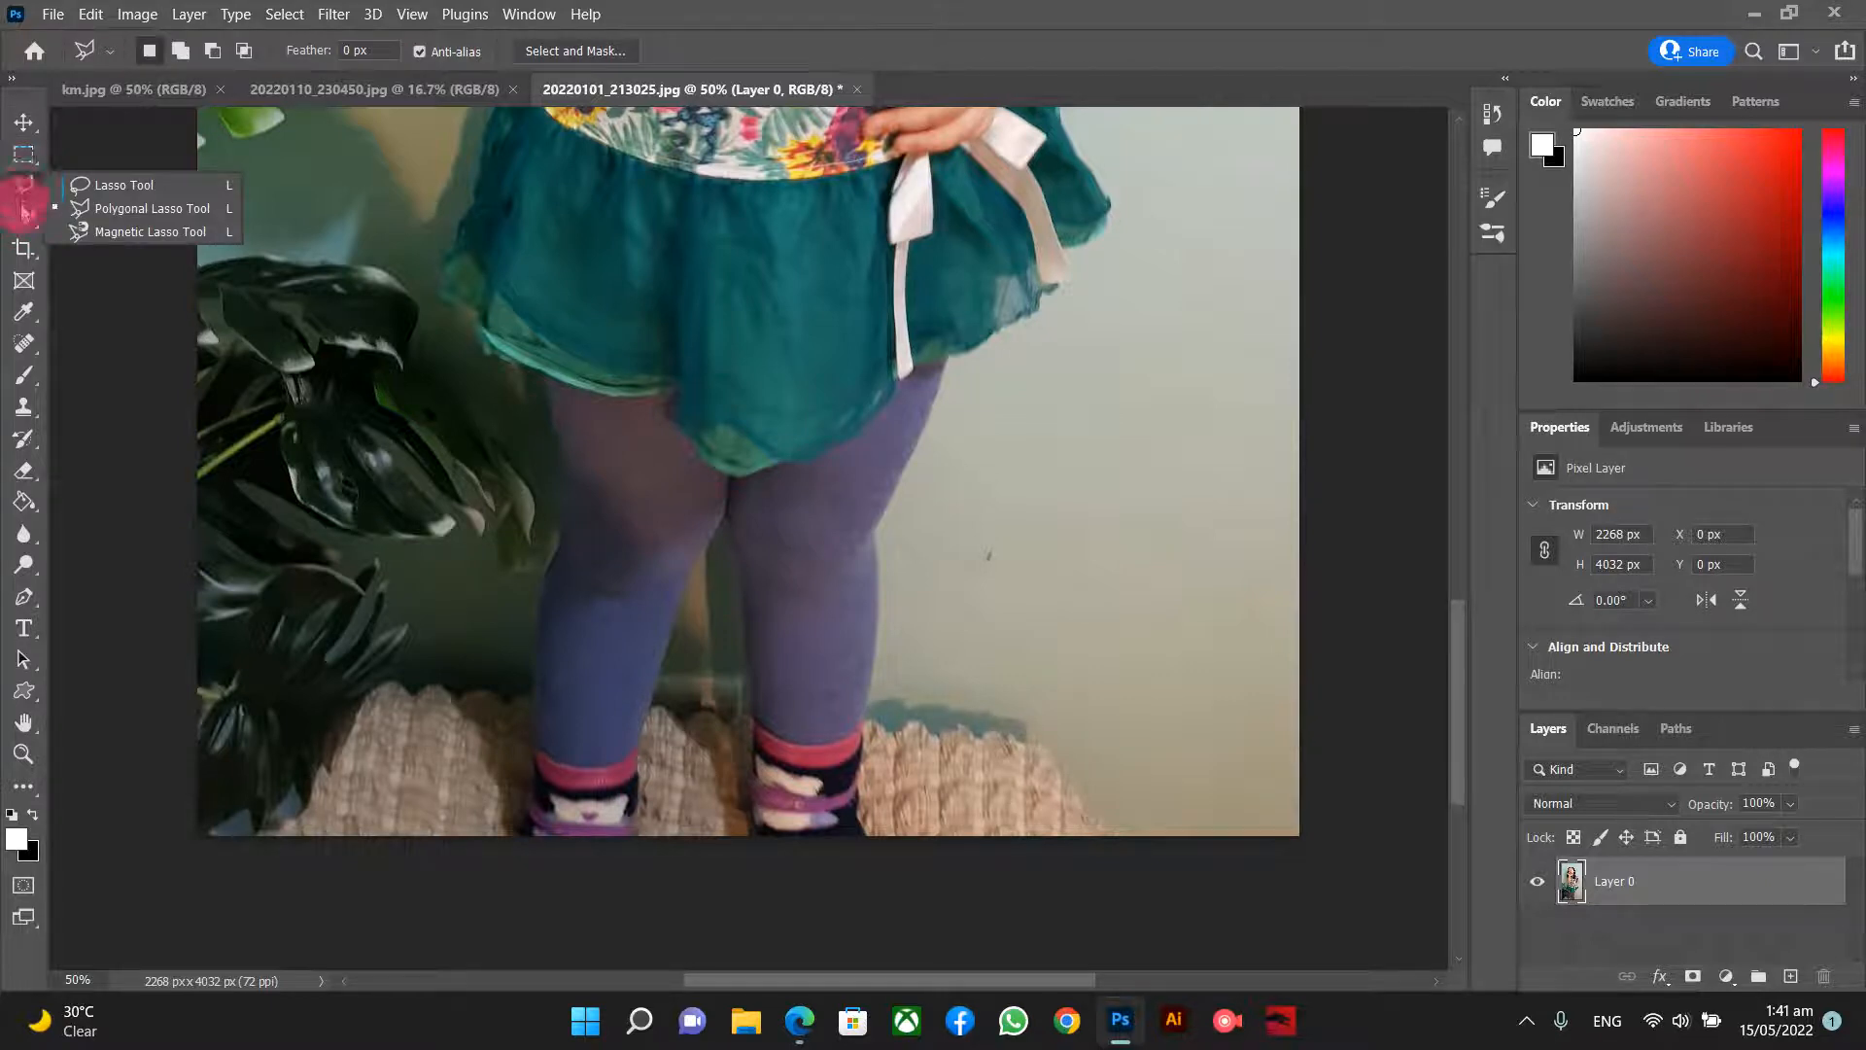
click(23, 217)
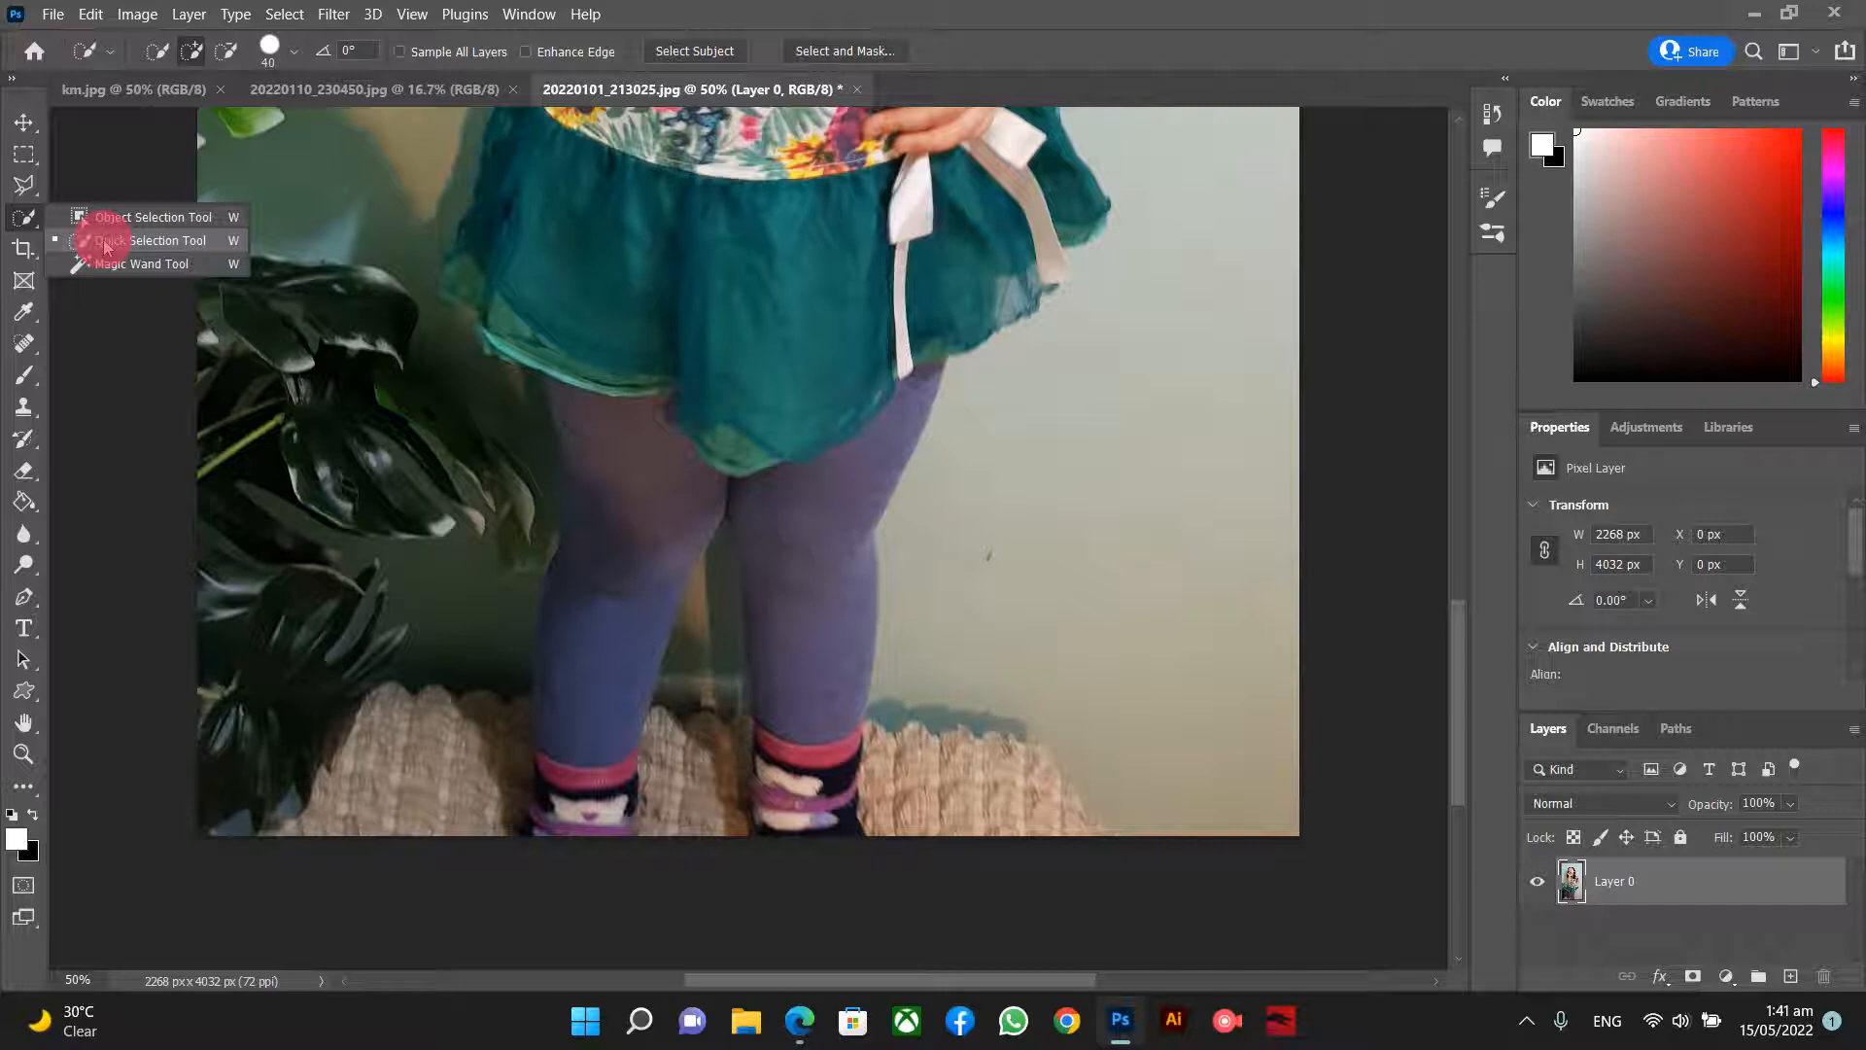
click(105, 245)
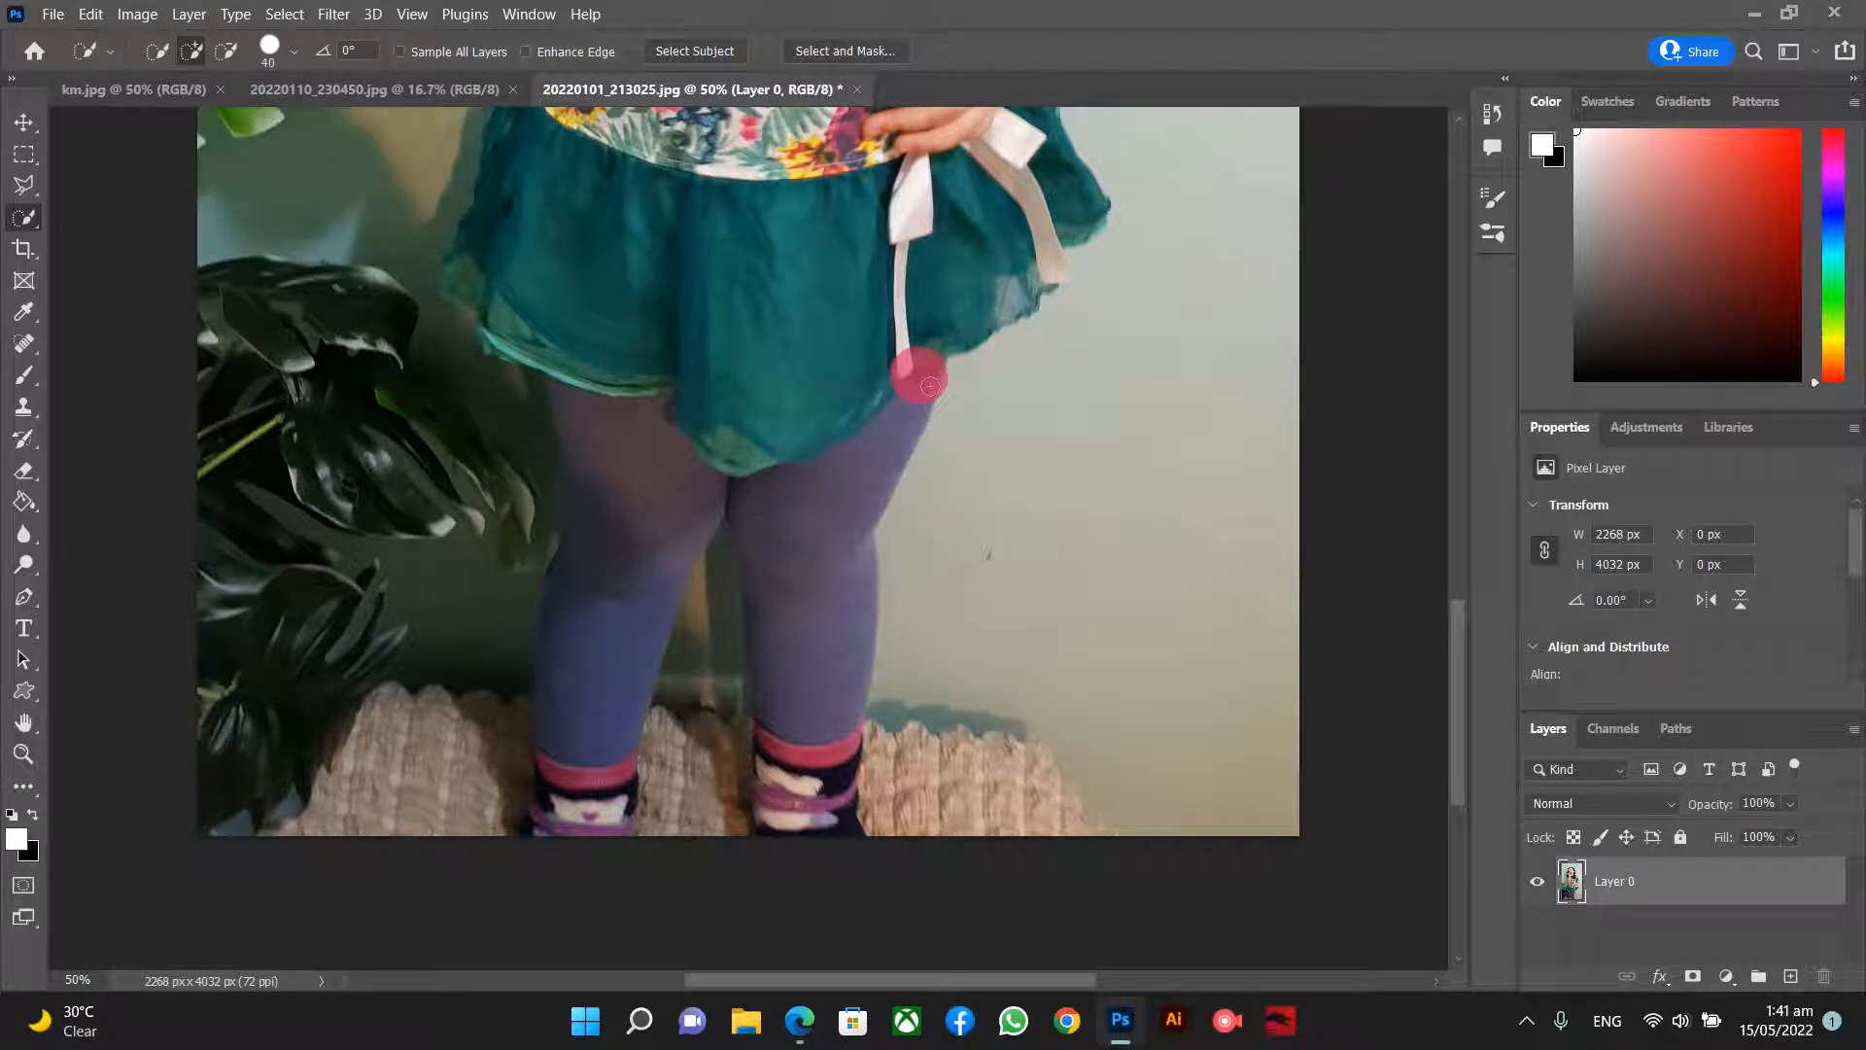
mouse_move(920, 389)
mouse_down()
mouse_move(875, 414)
mouse_move(795, 591)
mouse_up()
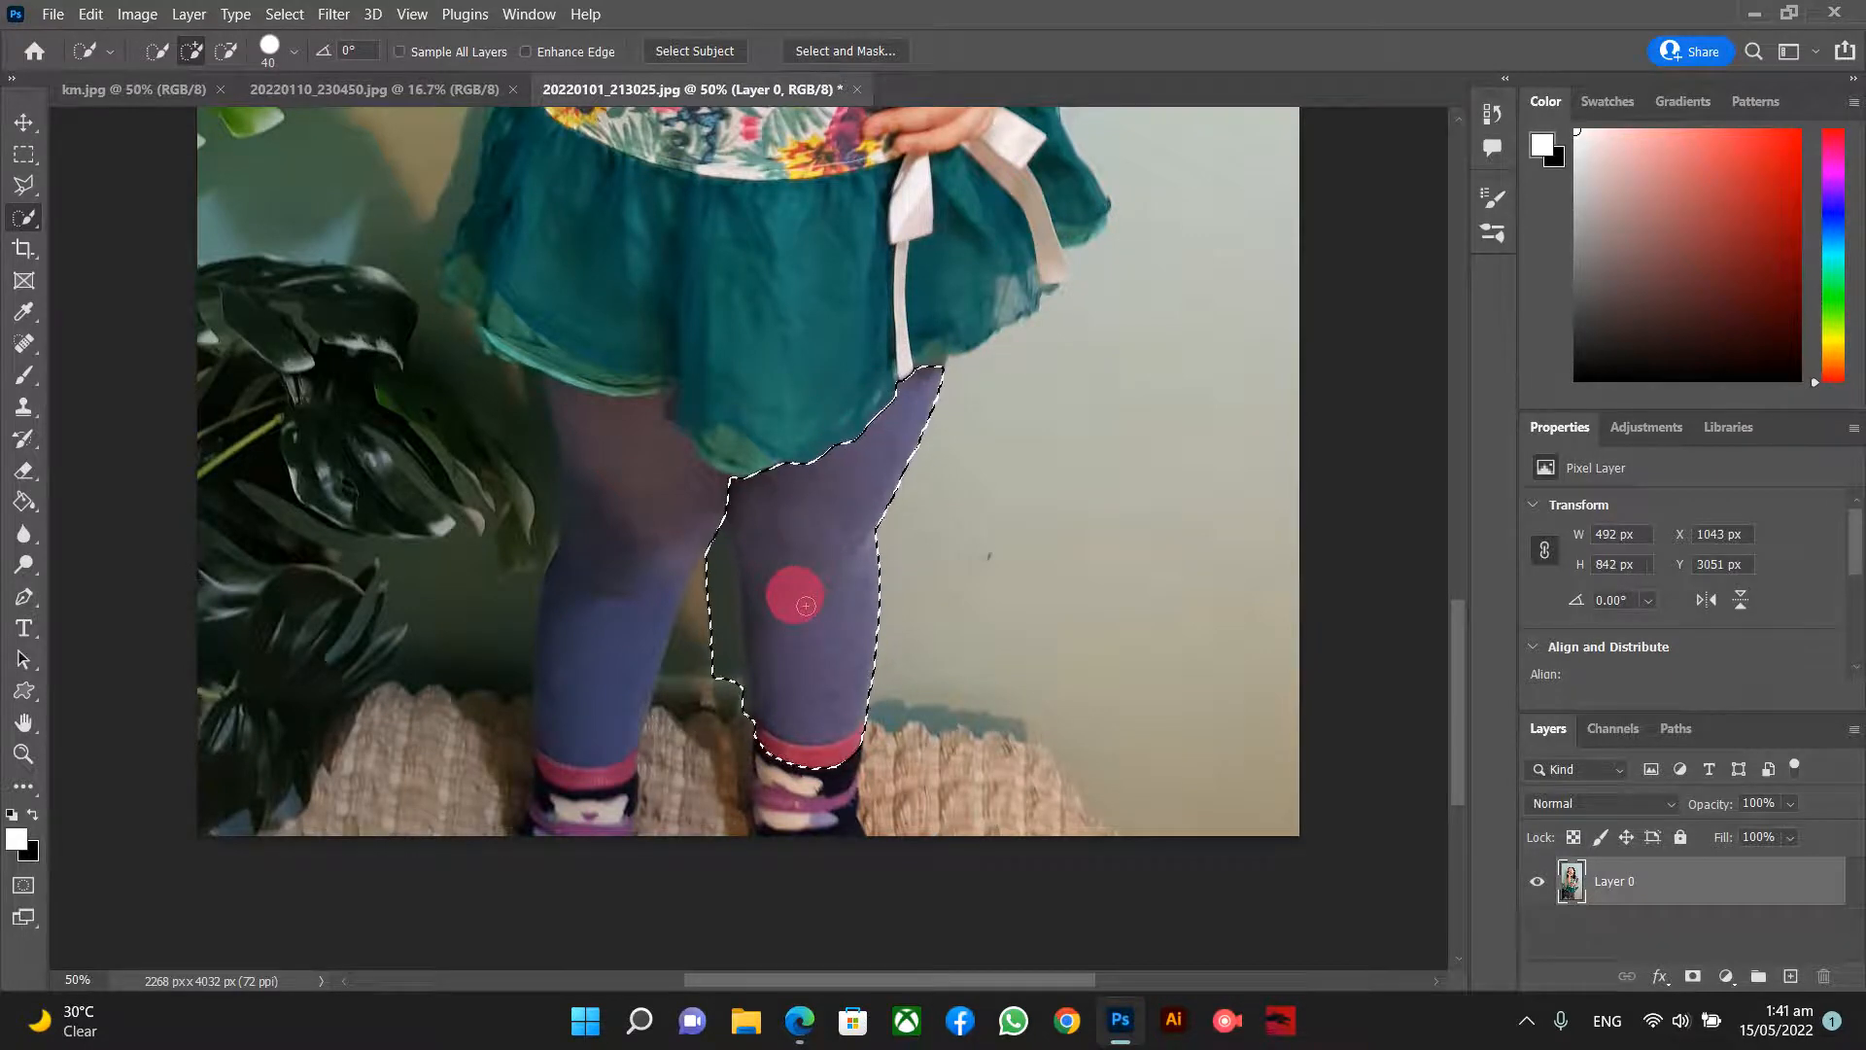
mouse_move(650, 425)
mouse_down()
mouse_move(568, 398)
mouse_move(637, 486)
mouse_move(585, 657)
mouse_move(642, 388)
mouse_move(659, 400)
mouse_move(592, 505)
mouse_move(579, 416)
mouse_up()
- Subtract the plant, the wall and the knitted rug from the leggings selection, reducing the brush size to 25
click(230, 51)
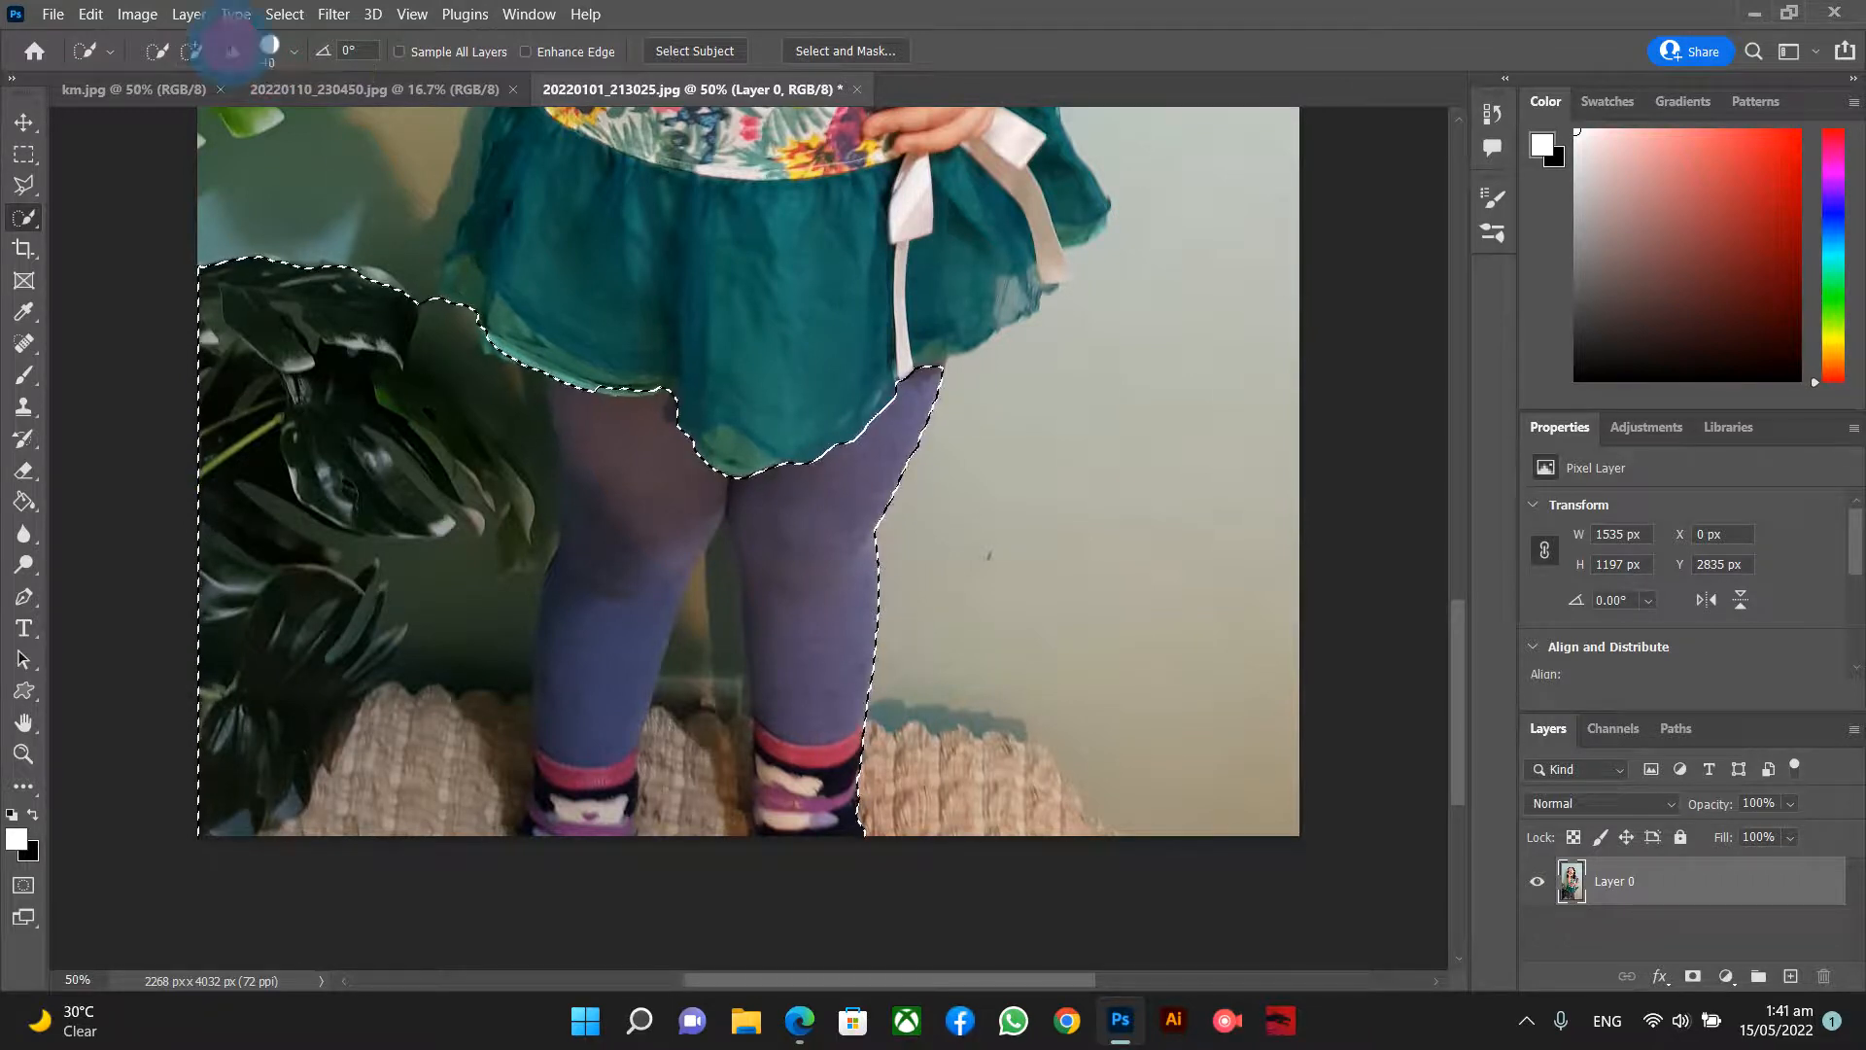
mouse_move(375, 262)
mouse_down()
mouse_move(487, 420)
mouse_move(470, 636)
mouse_move(516, 498)
mouse_move(545, 569)
mouse_move(551, 462)
mouse_move(525, 479)
mouse_move(479, 617)
mouse_move(458, 784)
mouse_move(520, 677)
mouse_move(517, 644)
mouse_move(480, 820)
mouse_move(504, 820)
mouse_move(500, 783)
mouse_move(525, 773)
mouse_move(646, 773)
mouse_move(708, 690)
mouse_move(702, 729)
mouse_move(717, 562)
mouse_up()
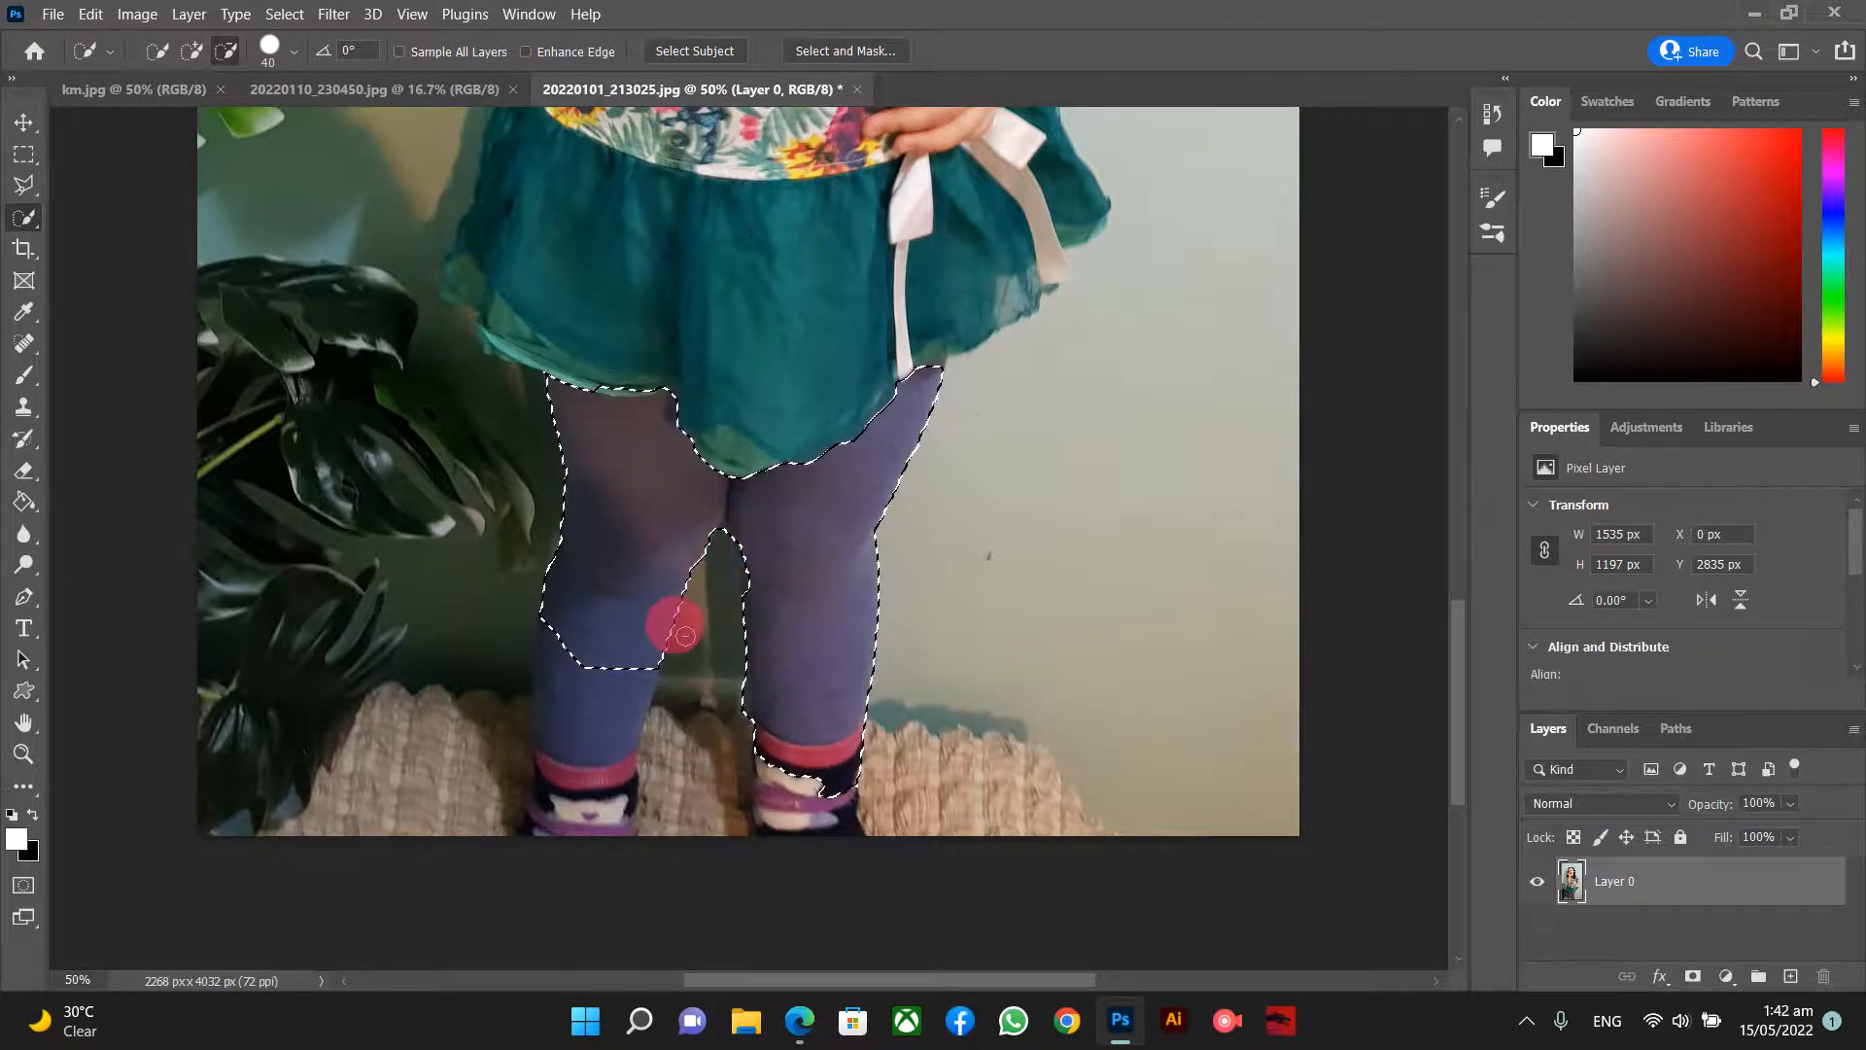
mouse_move(848, 697)
mouse_down()
mouse_move(827, 863)
mouse_move(880, 797)
mouse_move(879, 762)
mouse_move(771, 763)
mouse_up()
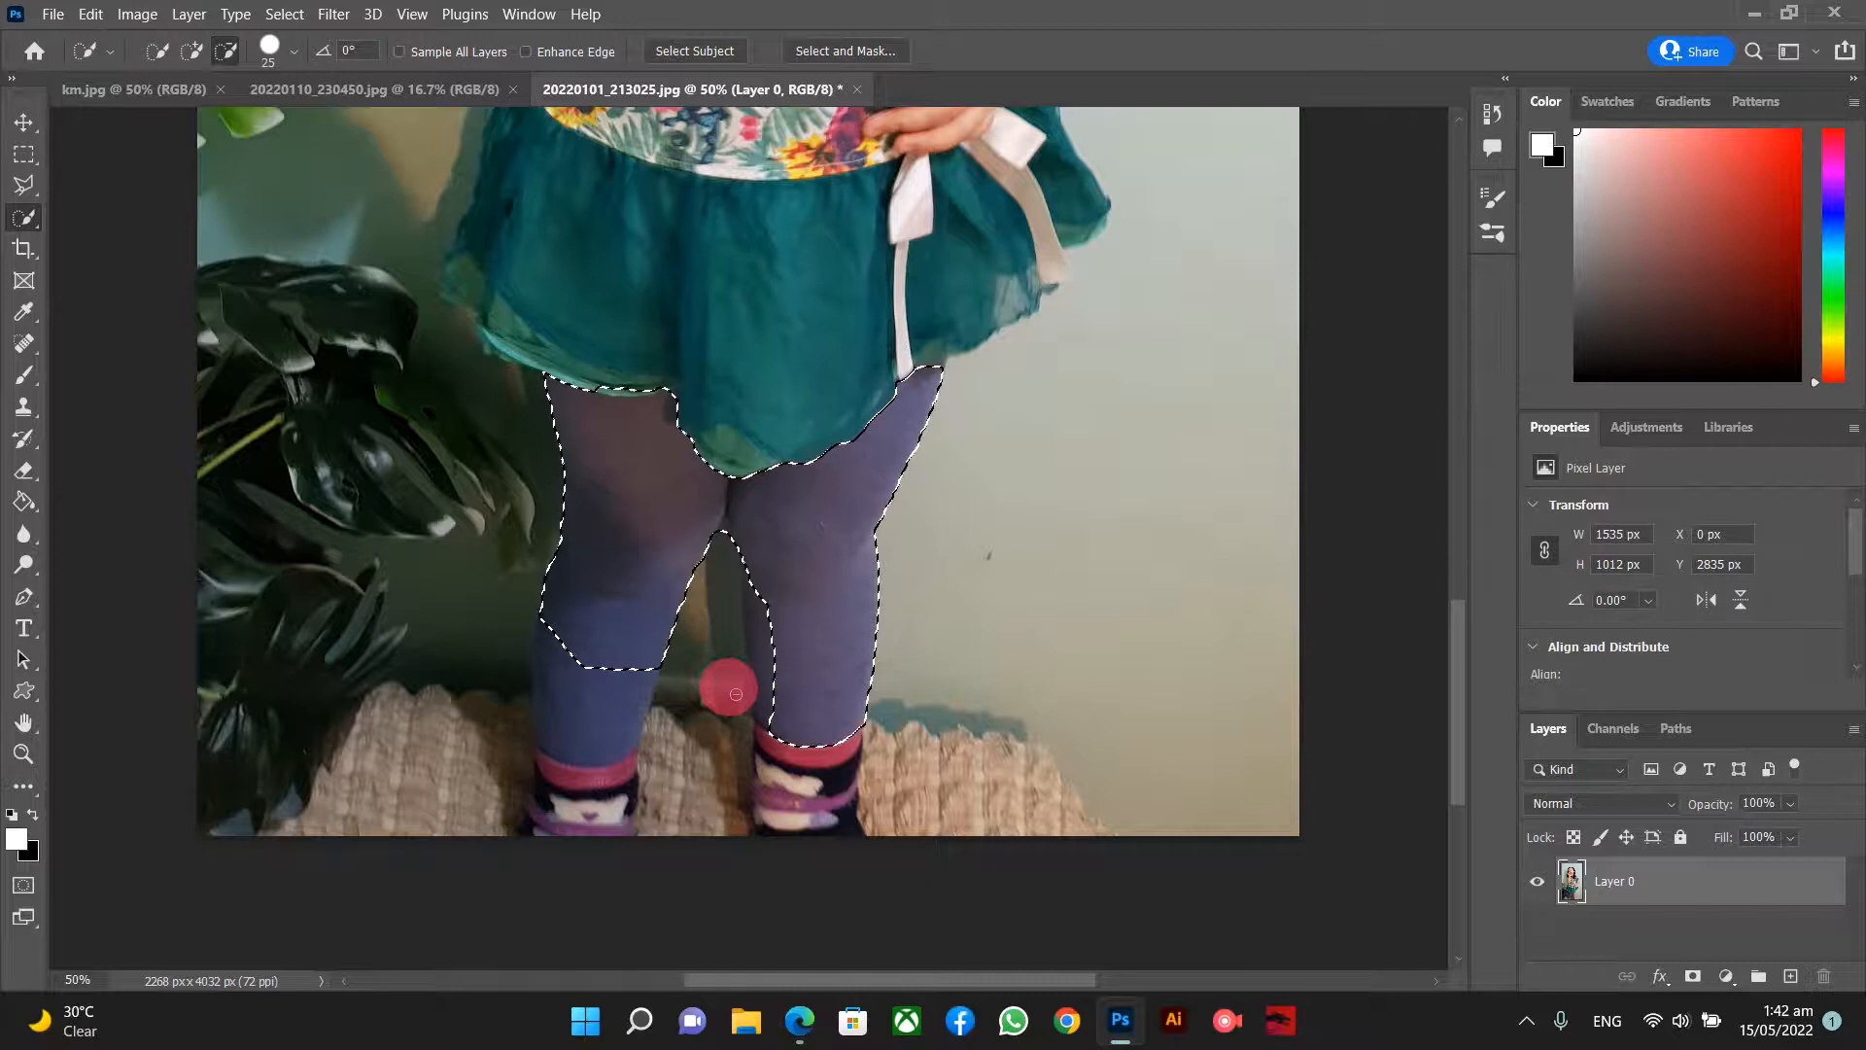
- Add the missing inner edge and lower leg areas back to the leggings selection, down to the socks and up to the skirt hem
click(191, 52)
click(755, 550)
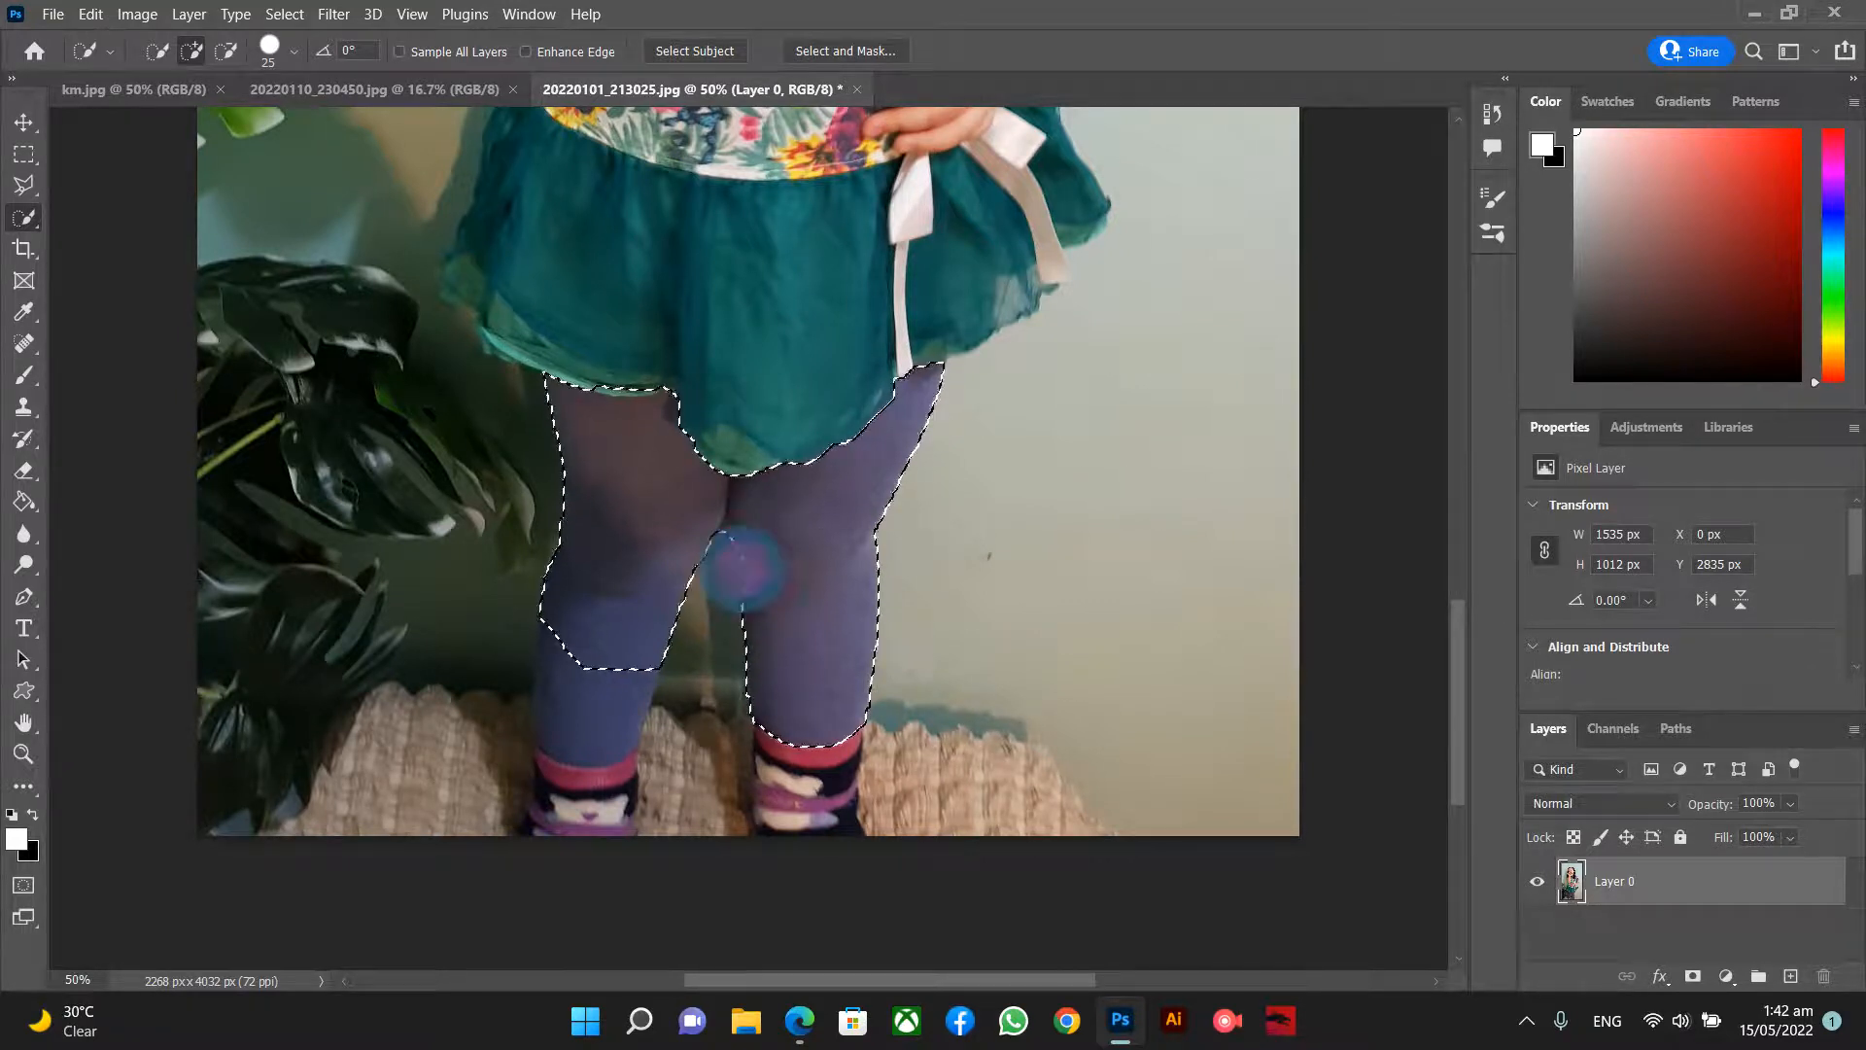
mouse_move(604, 637)
mouse_down()
mouse_move(558, 758)
mouse_move(547, 698)
mouse_up()
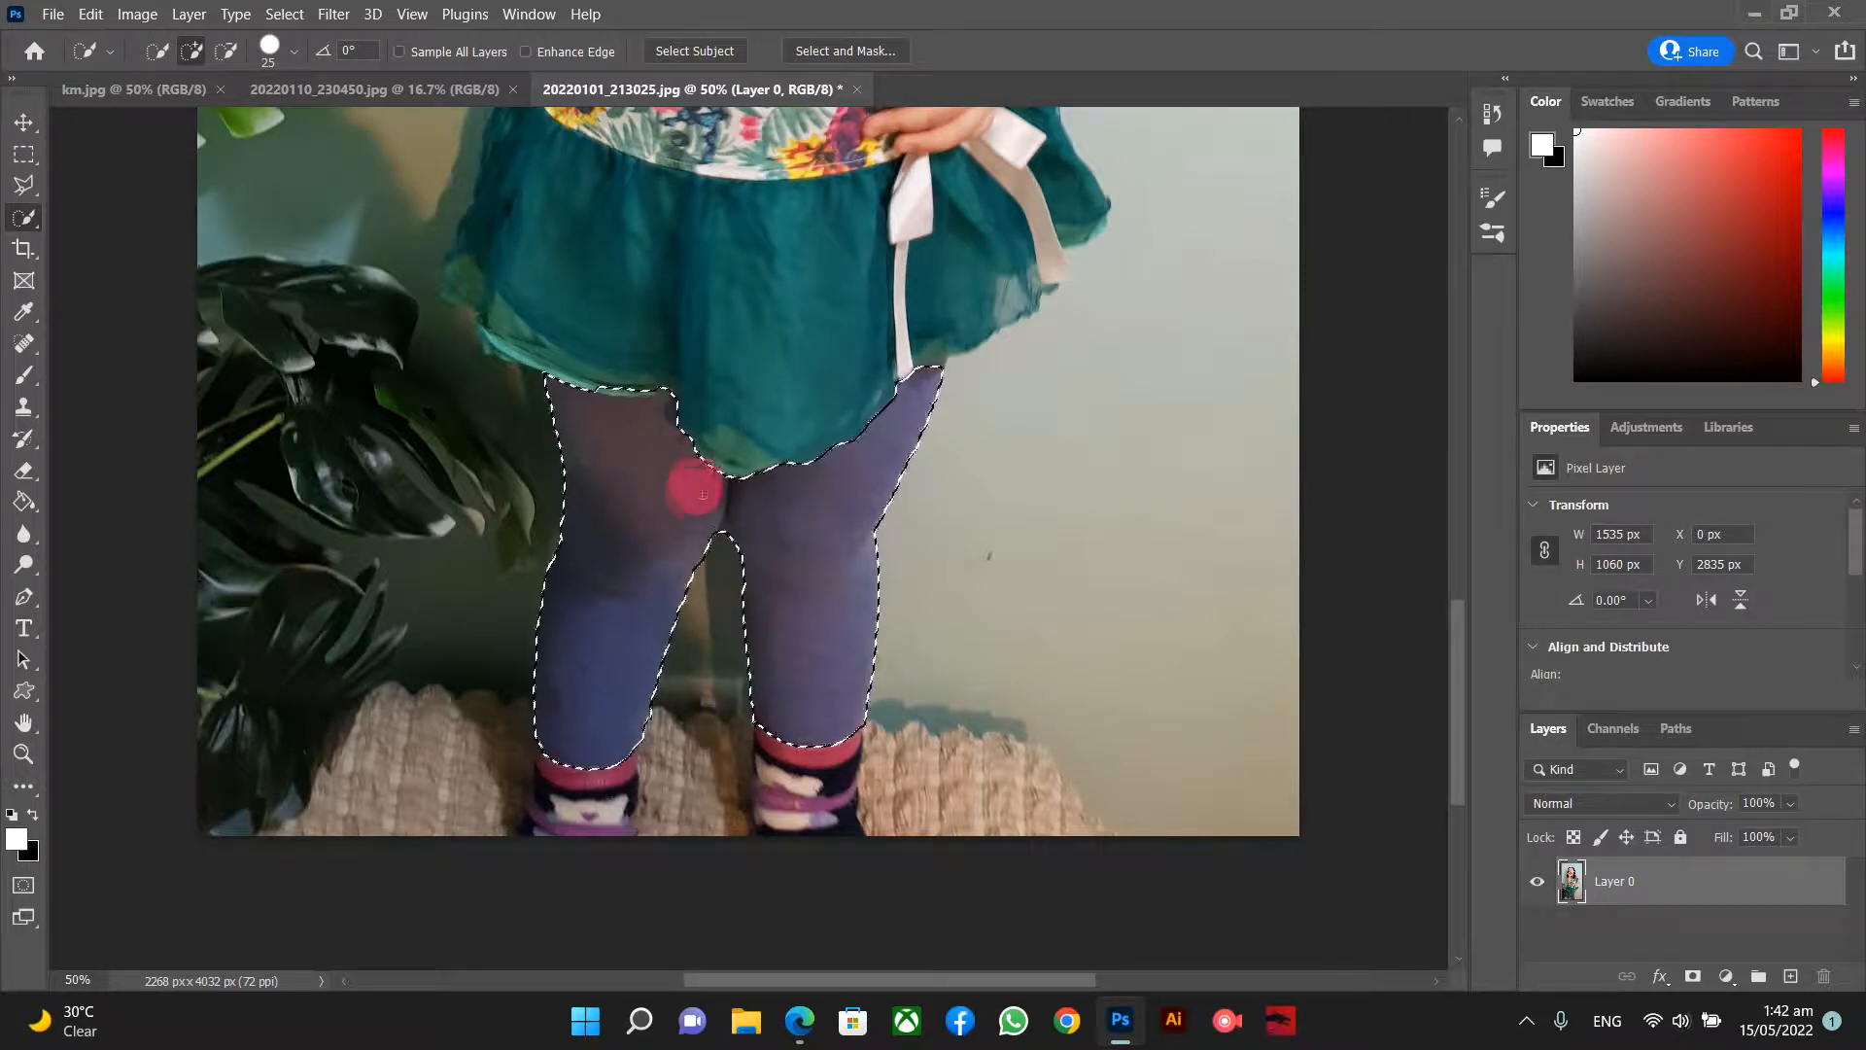
mouse_move(660, 397)
mouse_down()
mouse_move(541, 321)
mouse_move(668, 403)
mouse_move(574, 370)
mouse_up()
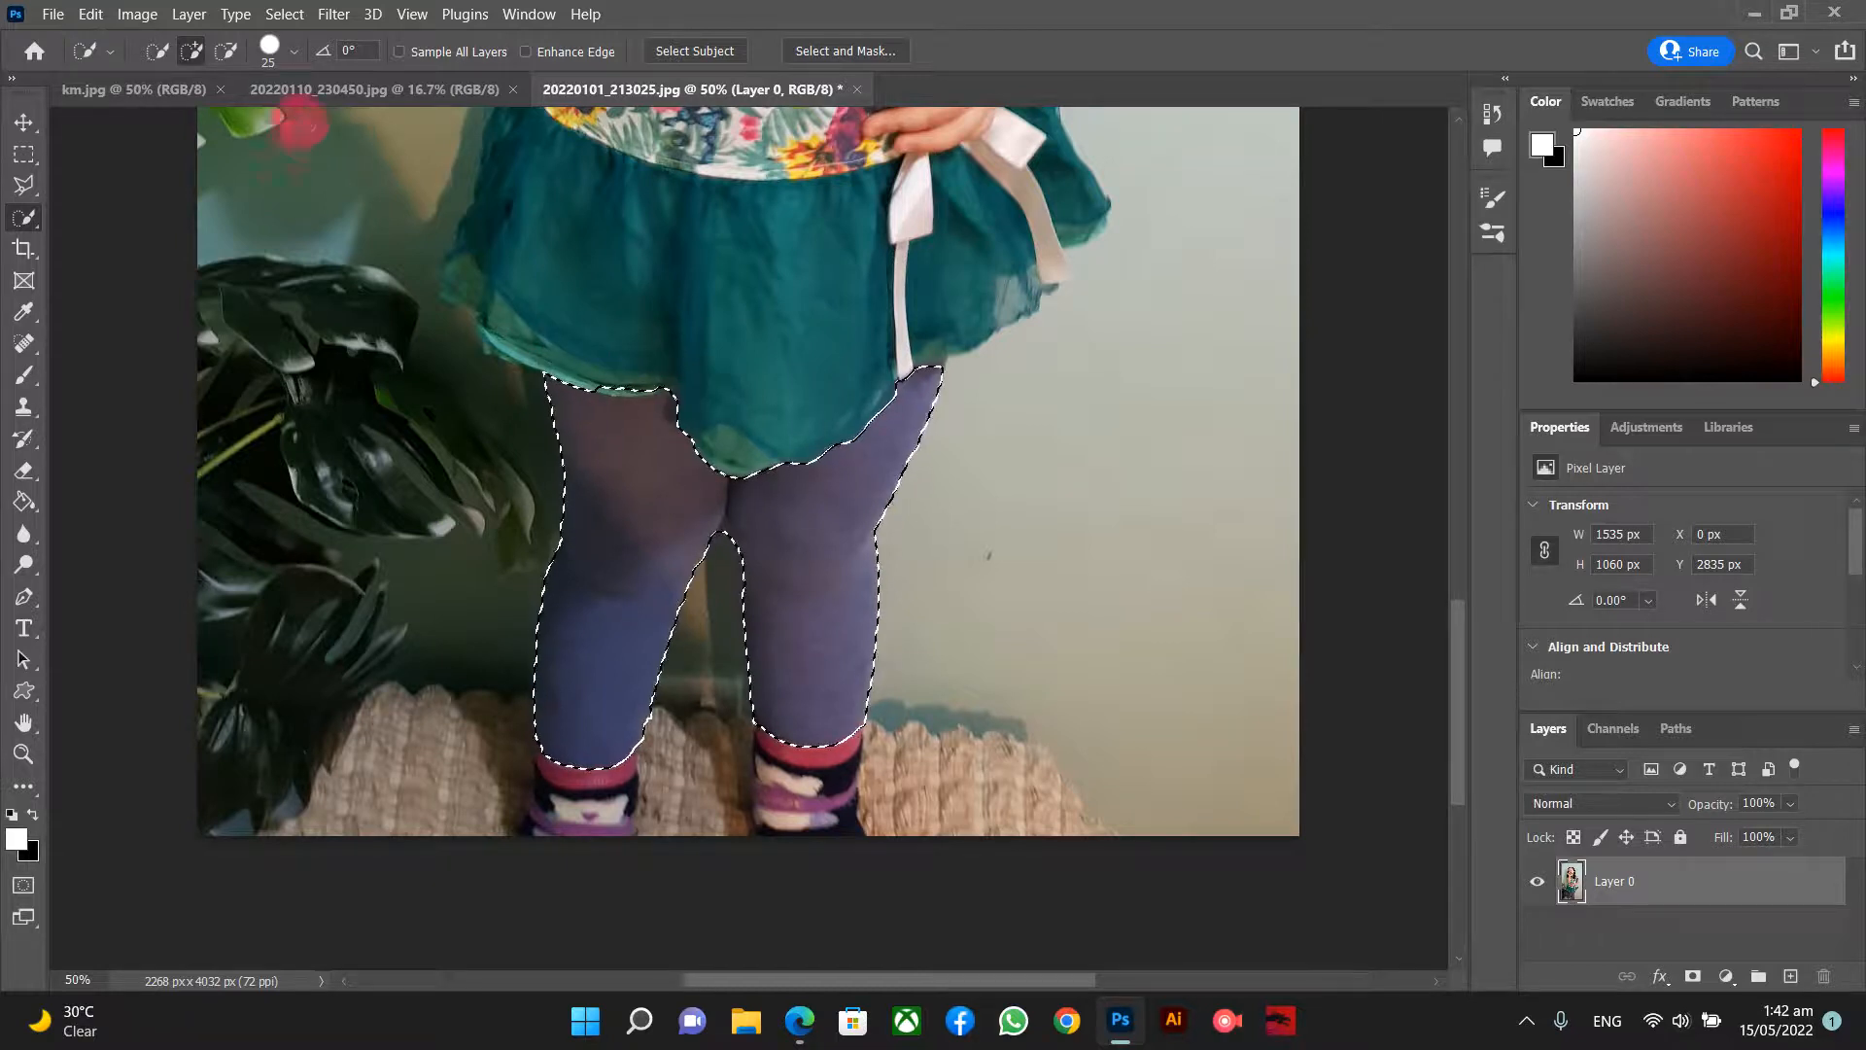
- Refine the leggings selection with a size 10 brush, subtracting the gap between the legs and adding the thigh corner beside the white ribbon
click(226, 51)
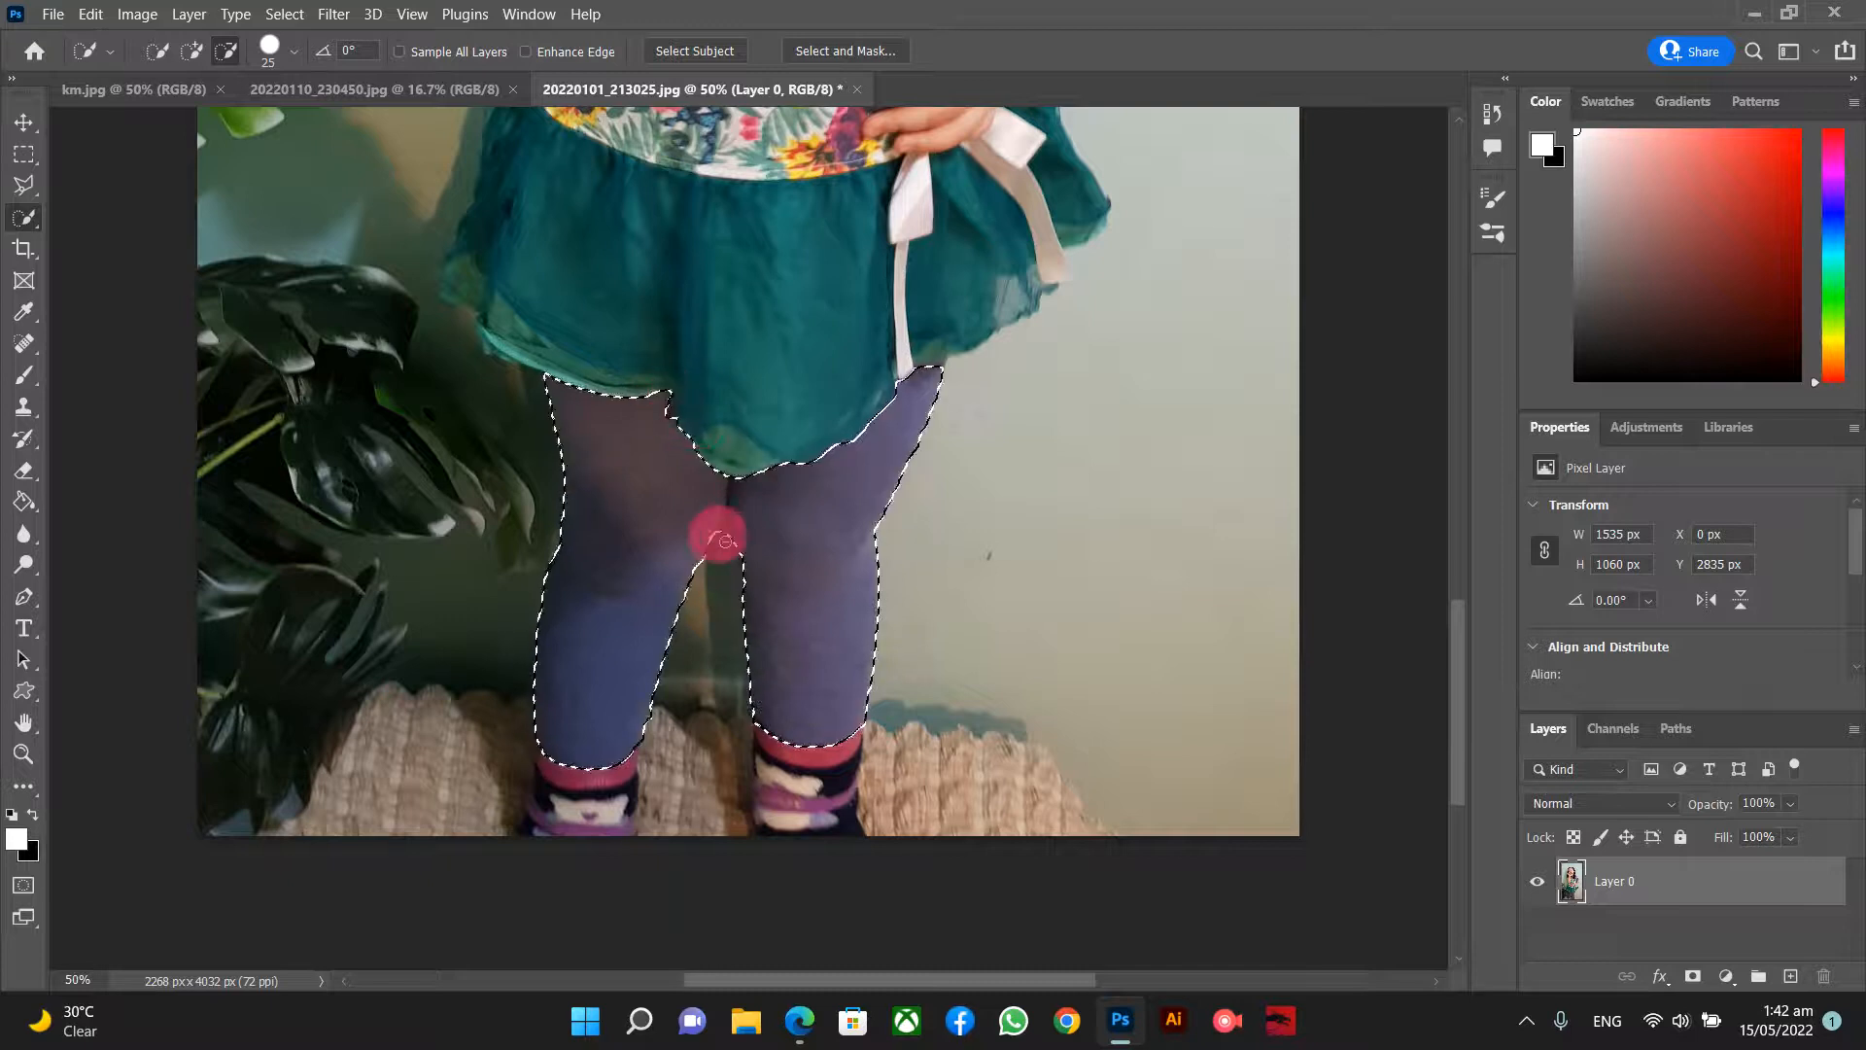
key(bracketleft)
key(bracketleft)
key(bracketleft)
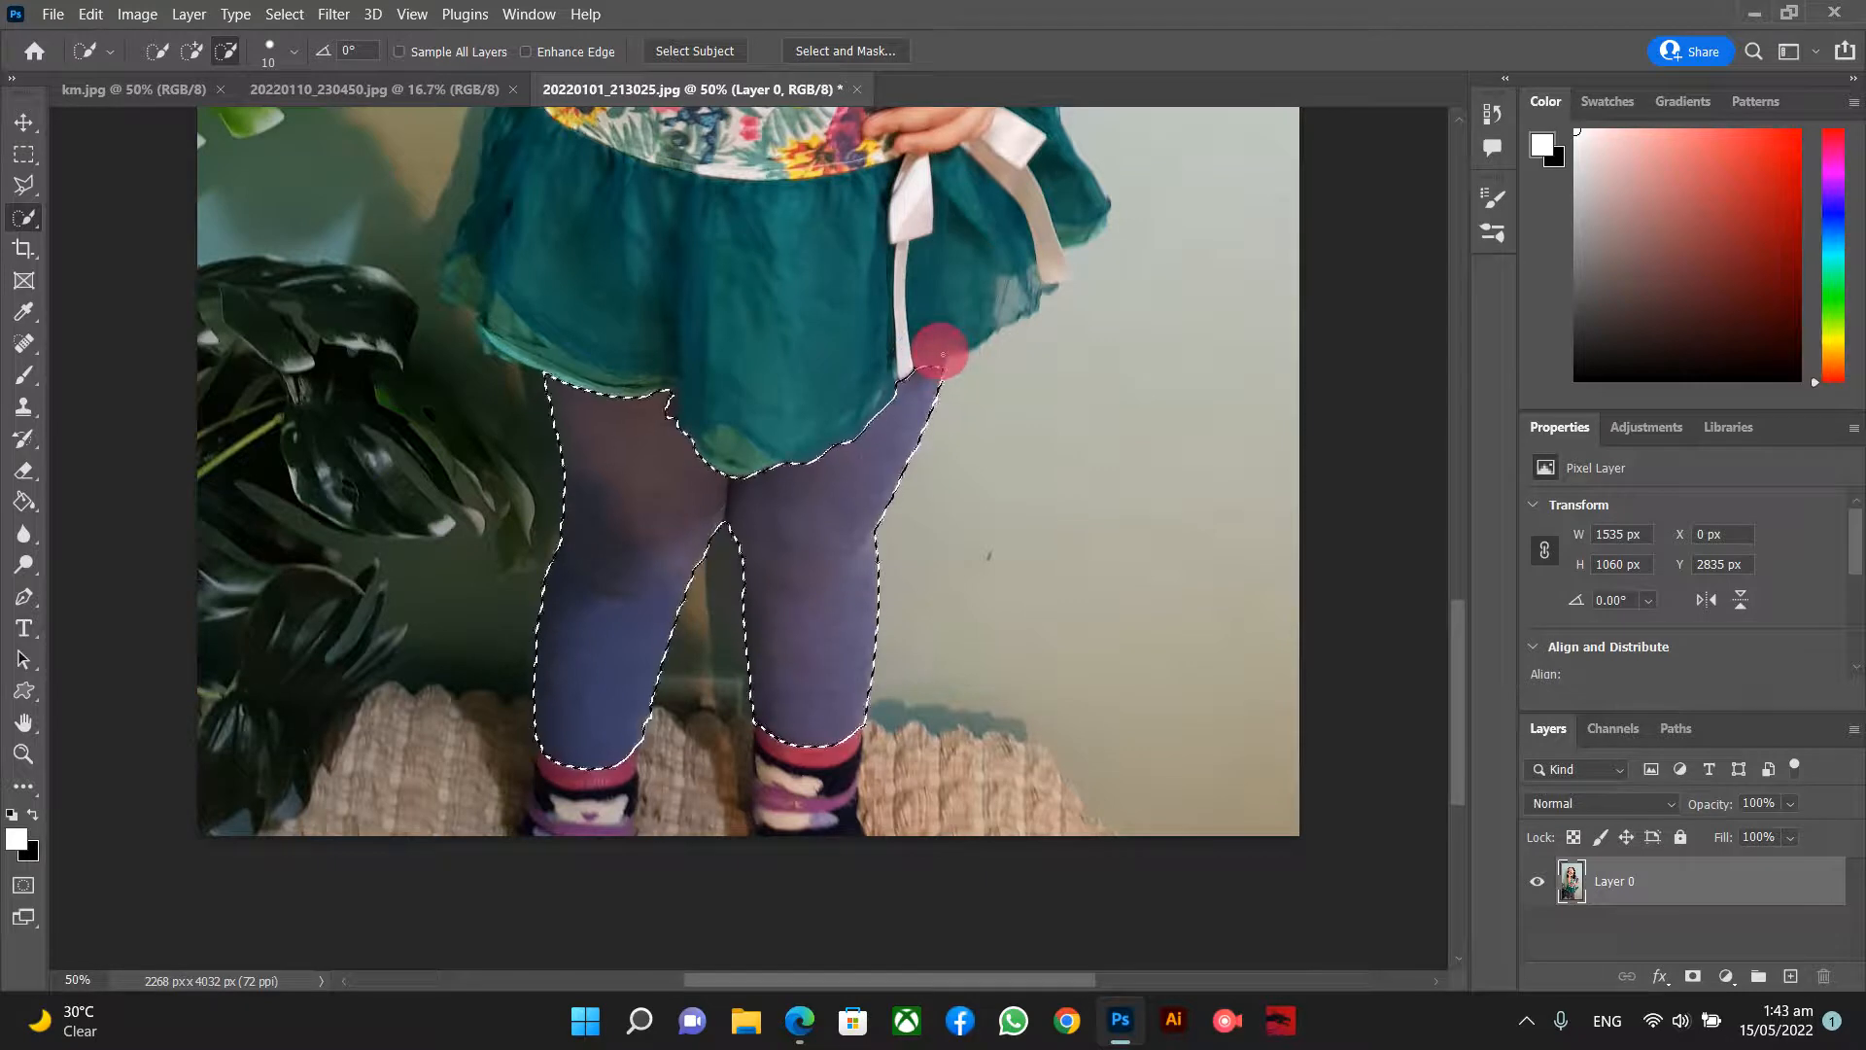
click(192, 50)
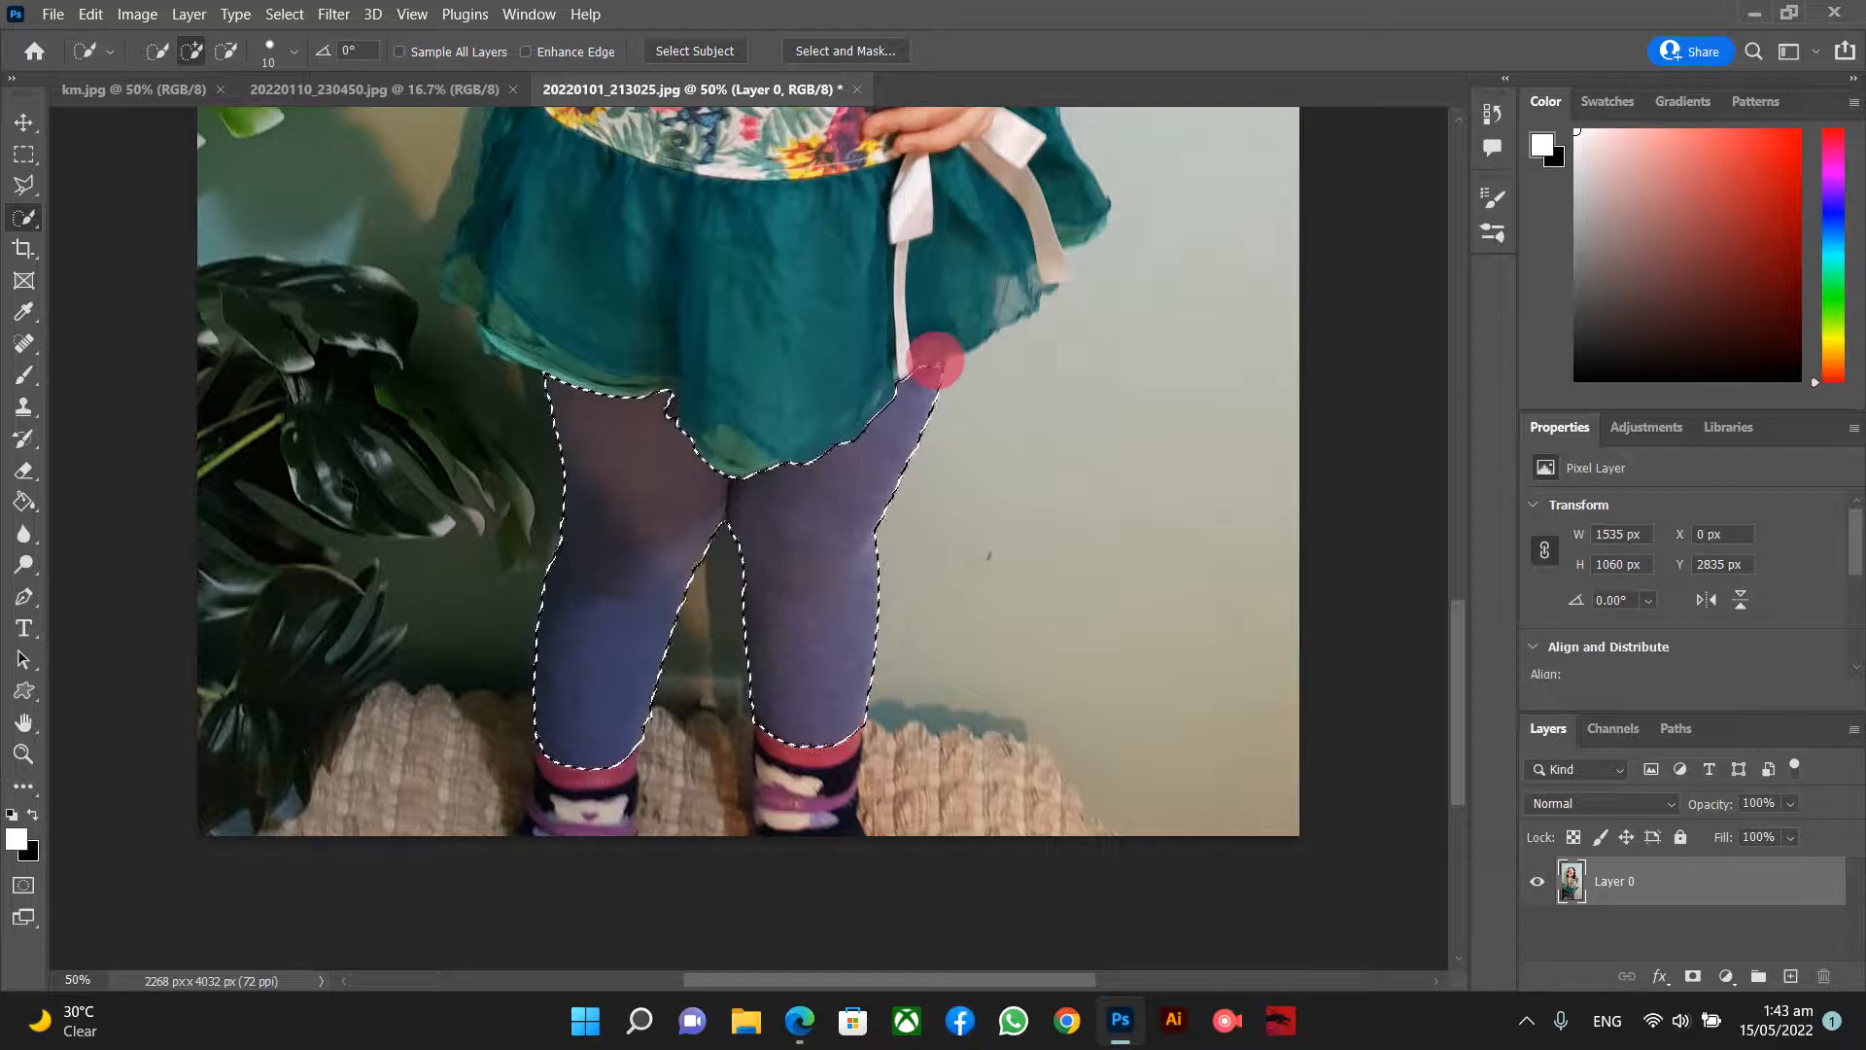
click(942, 358)
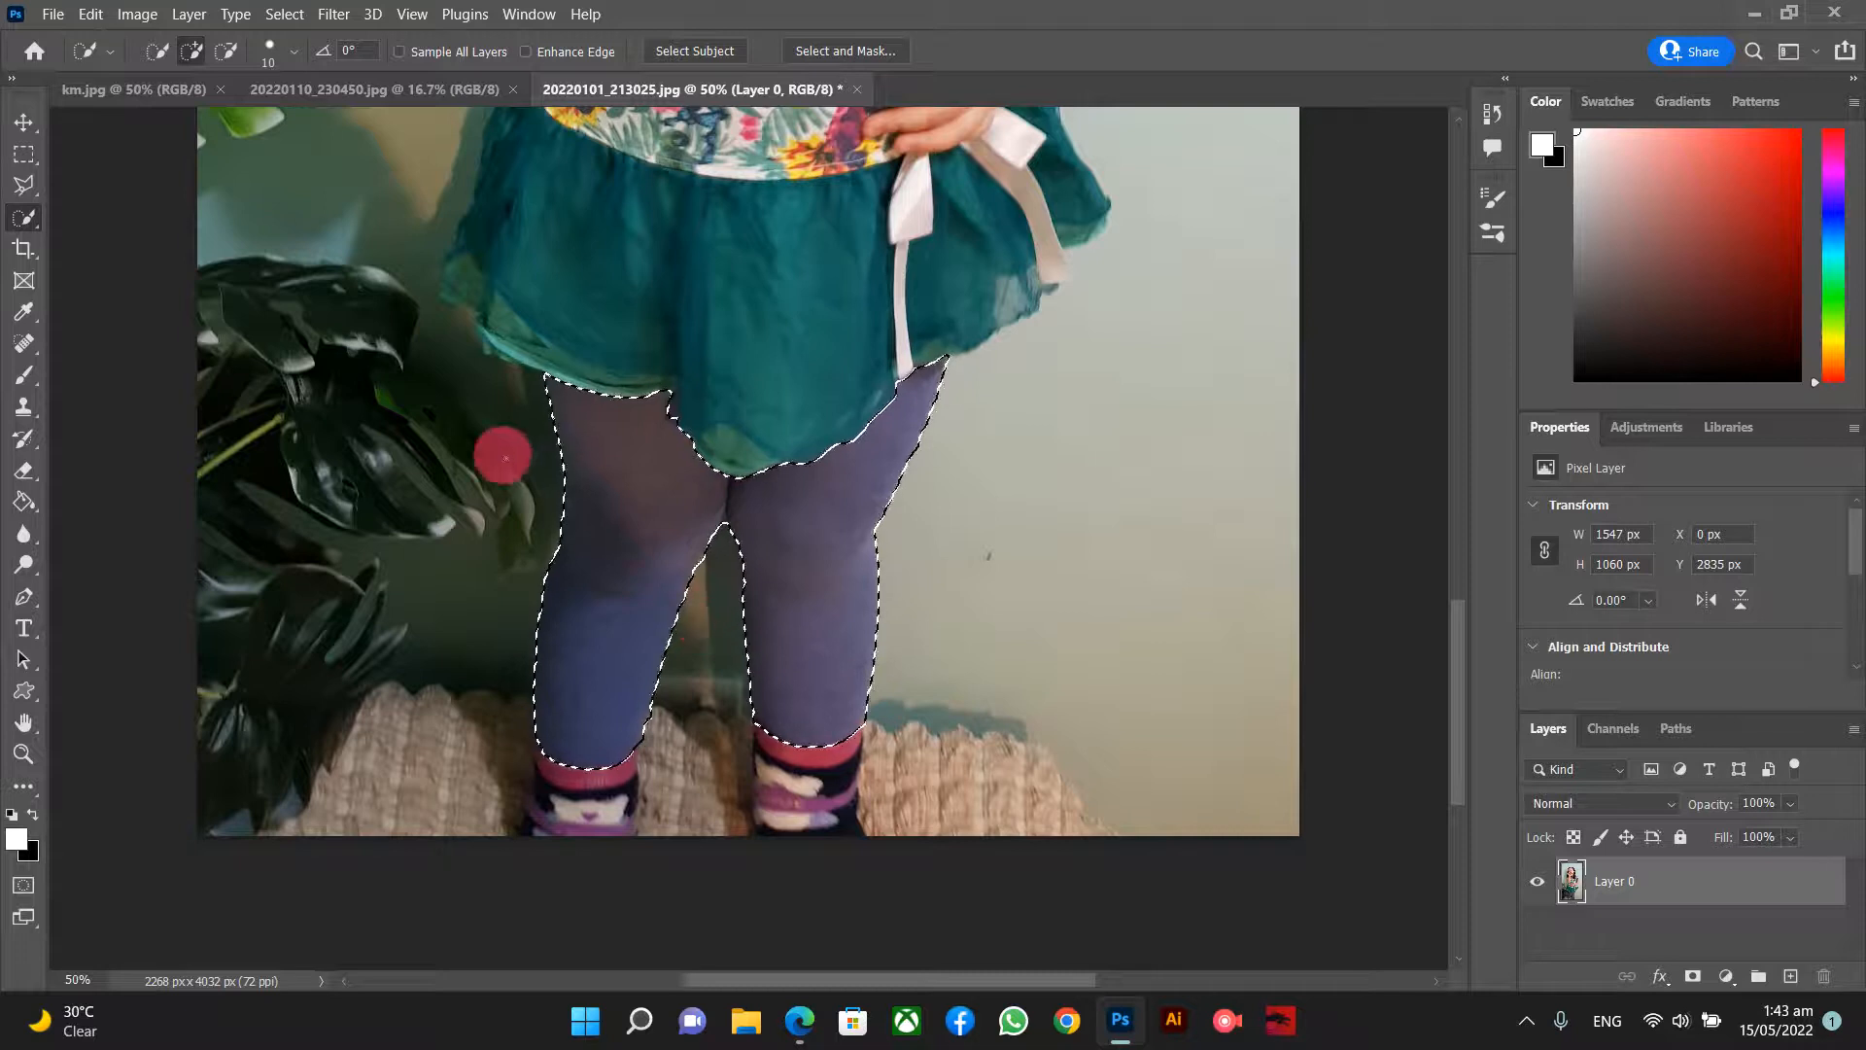
- Open a Hue/Saturation adjustment for the selected leggings and enable Colorize, keeping the legs in view
click(27, 122)
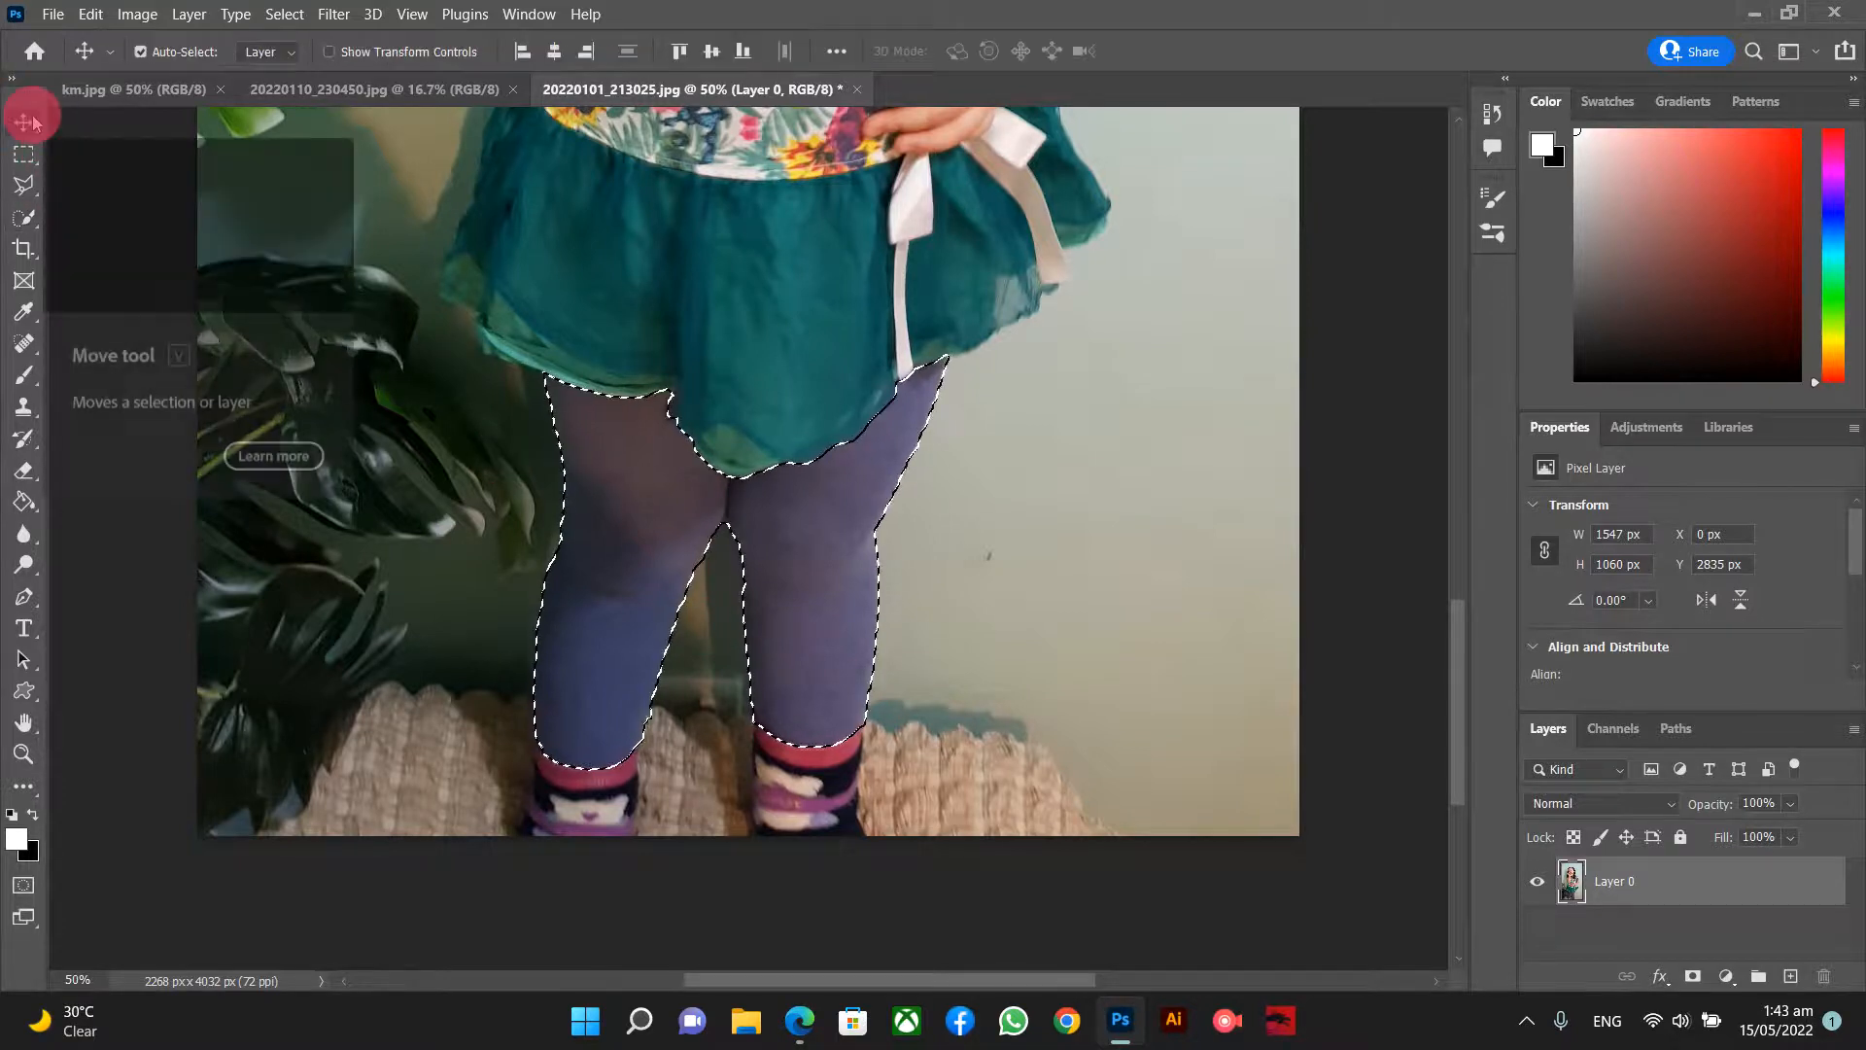
click(146, 14)
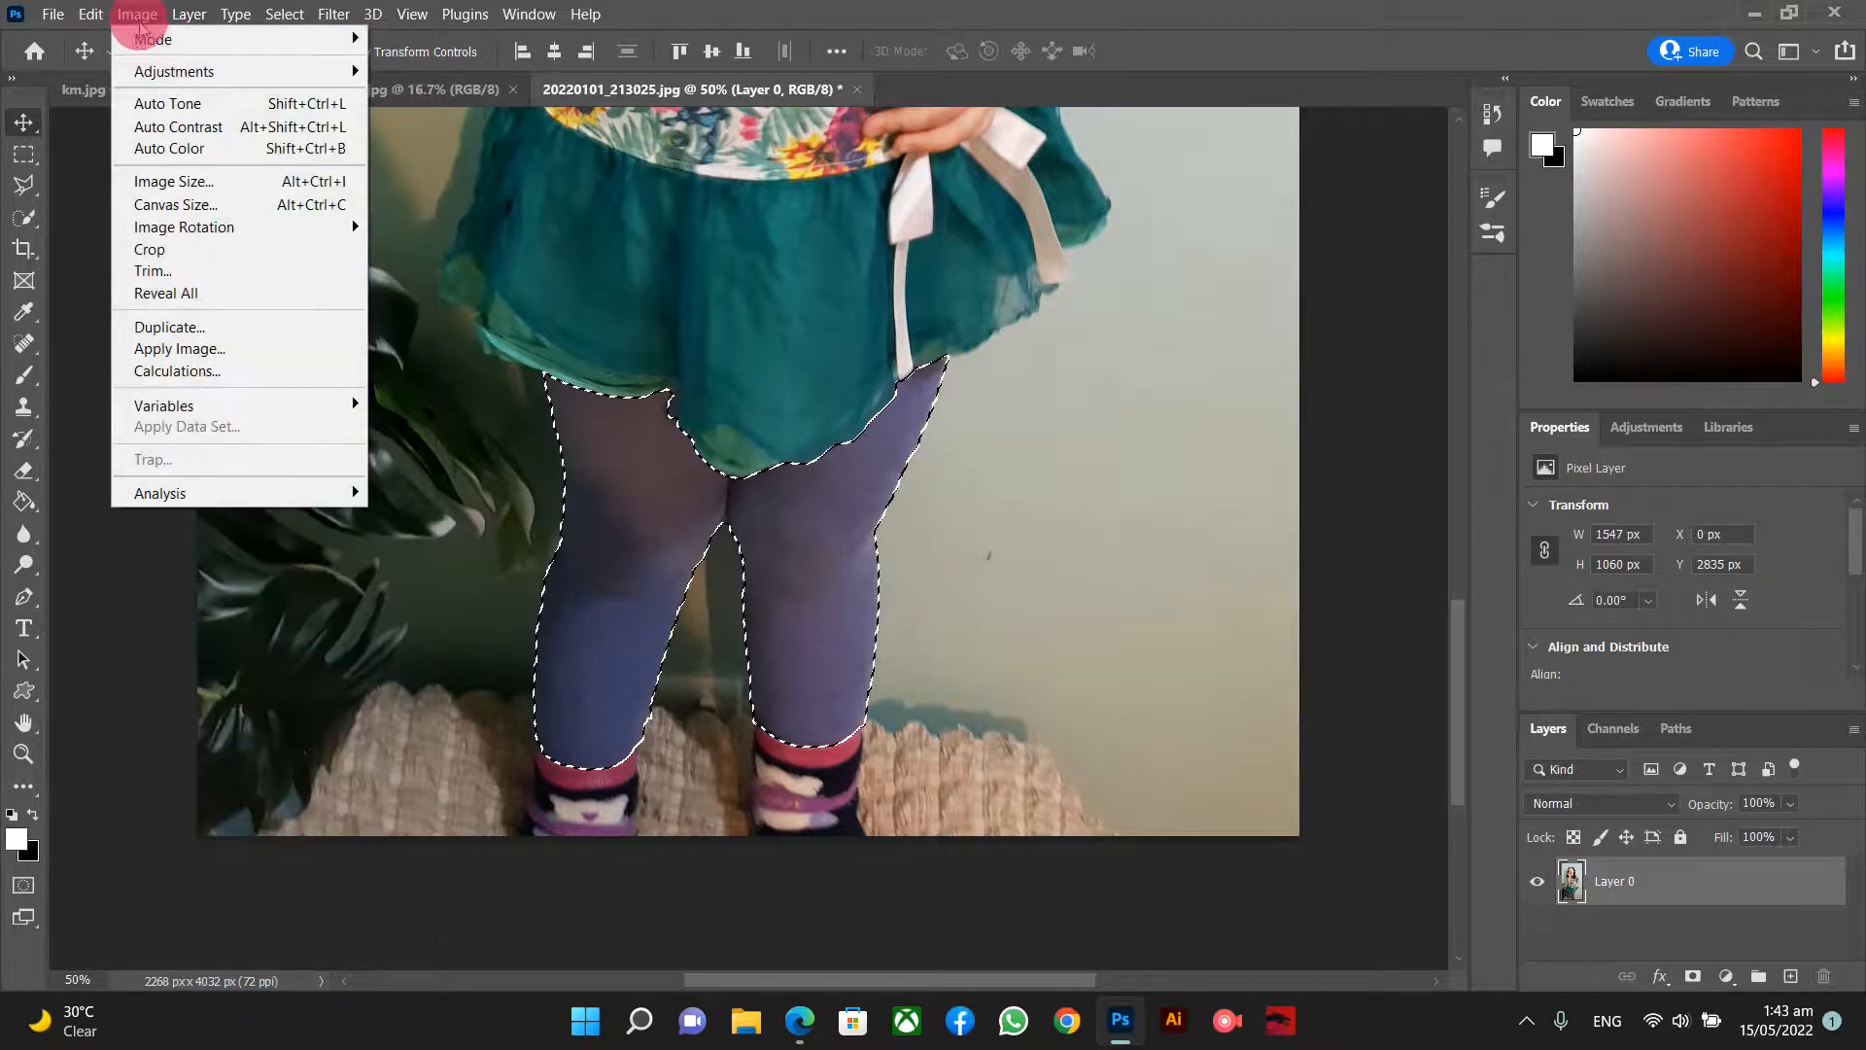
click(153, 73)
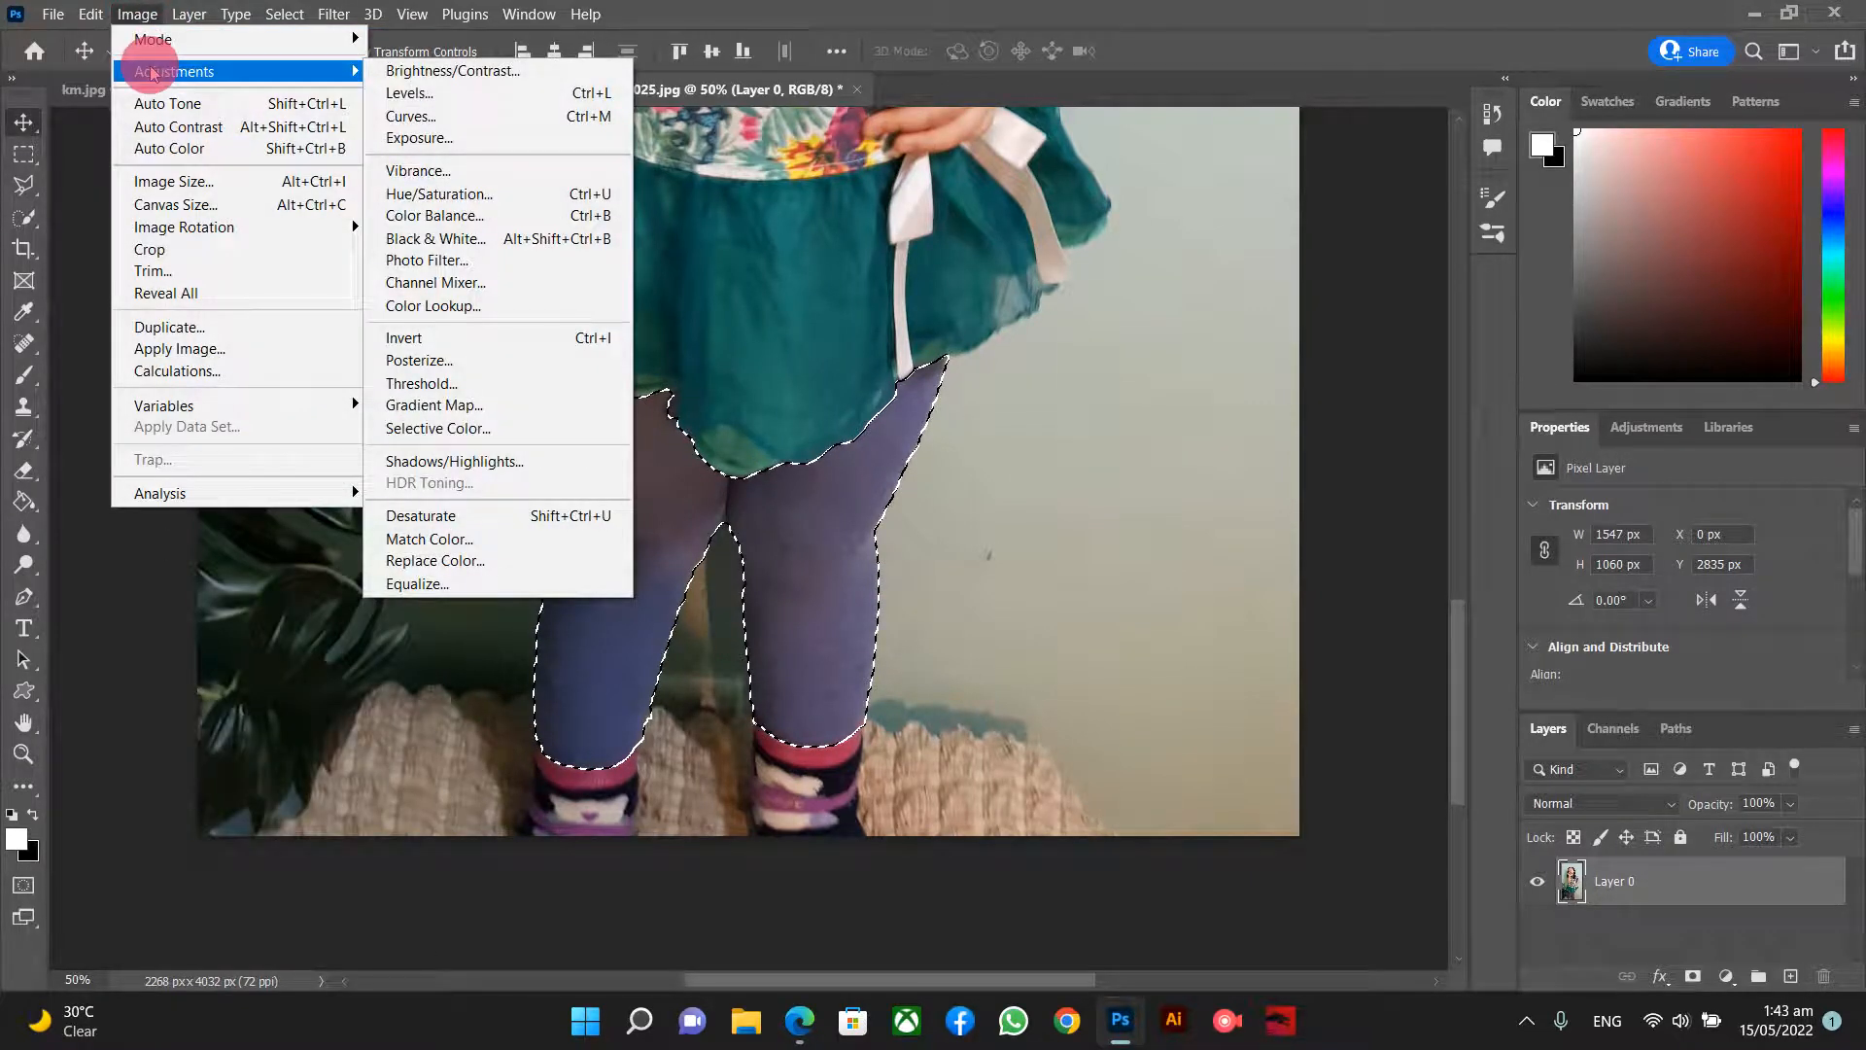
click(412, 197)
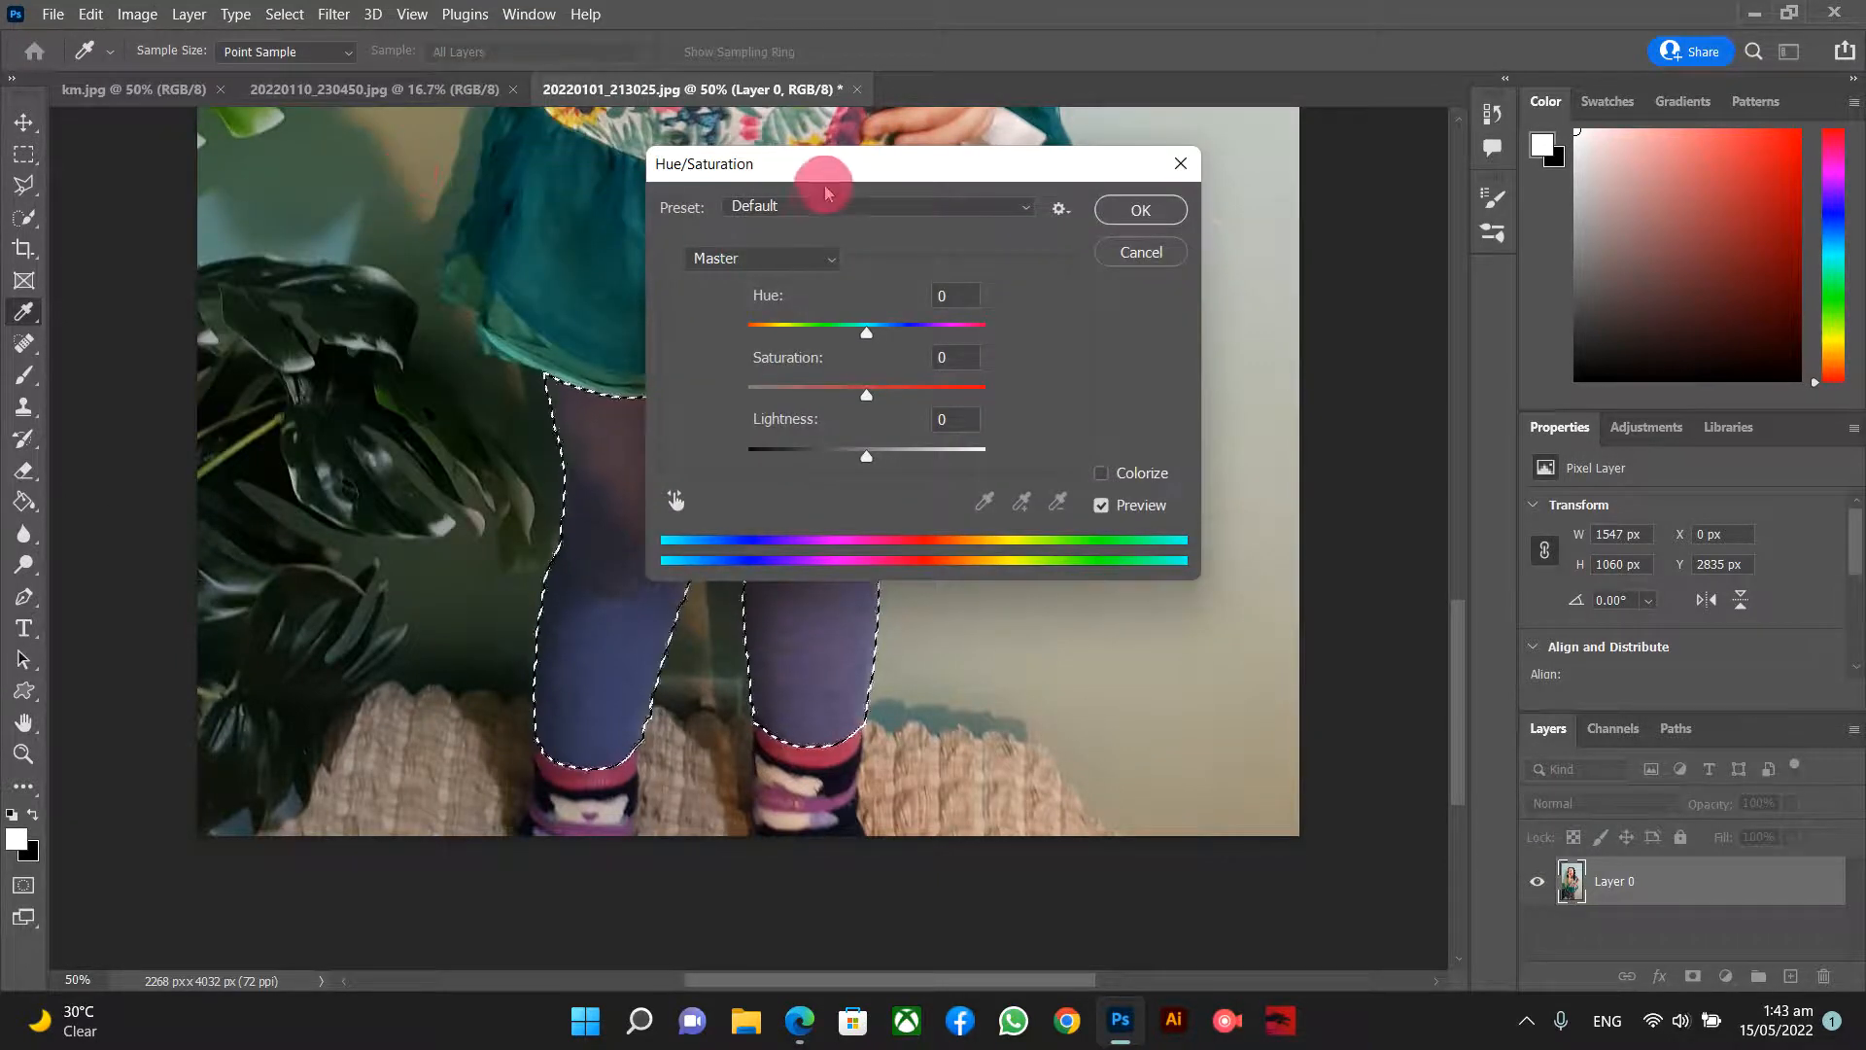
drag(833, 154, 1043, 123)
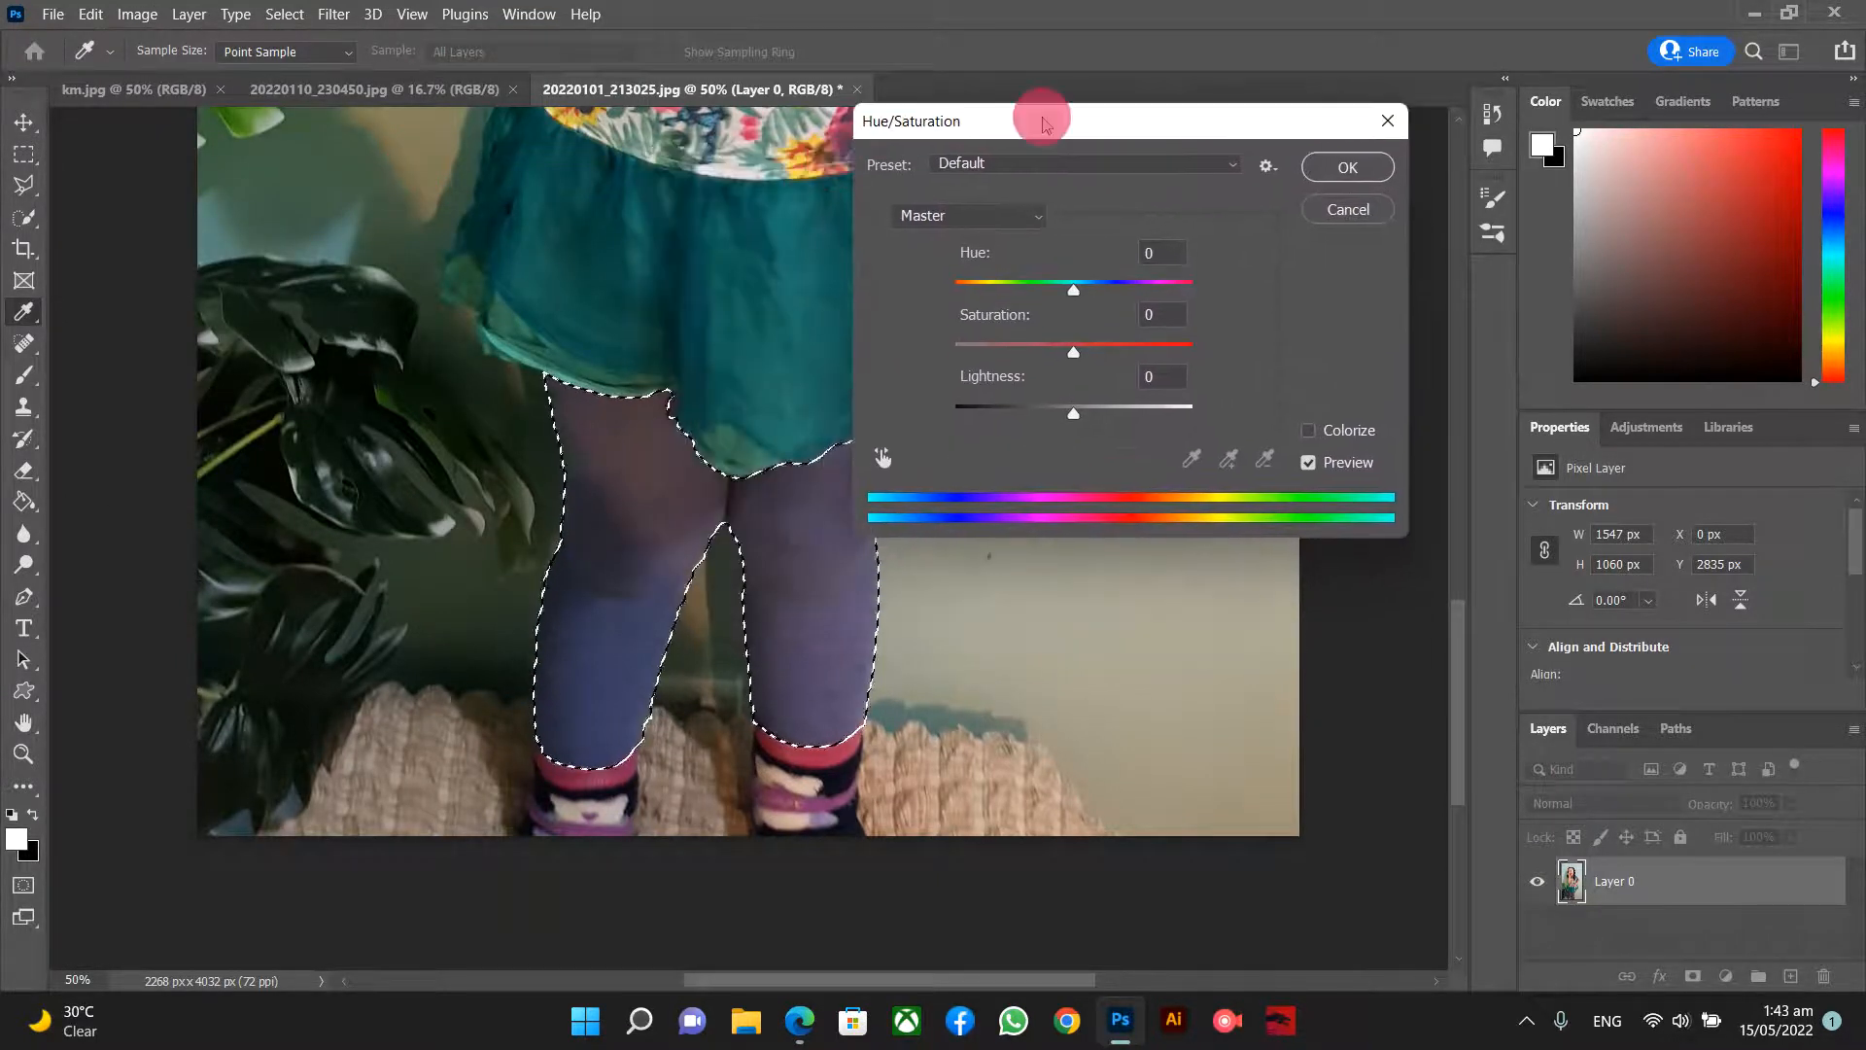
click(1308, 431)
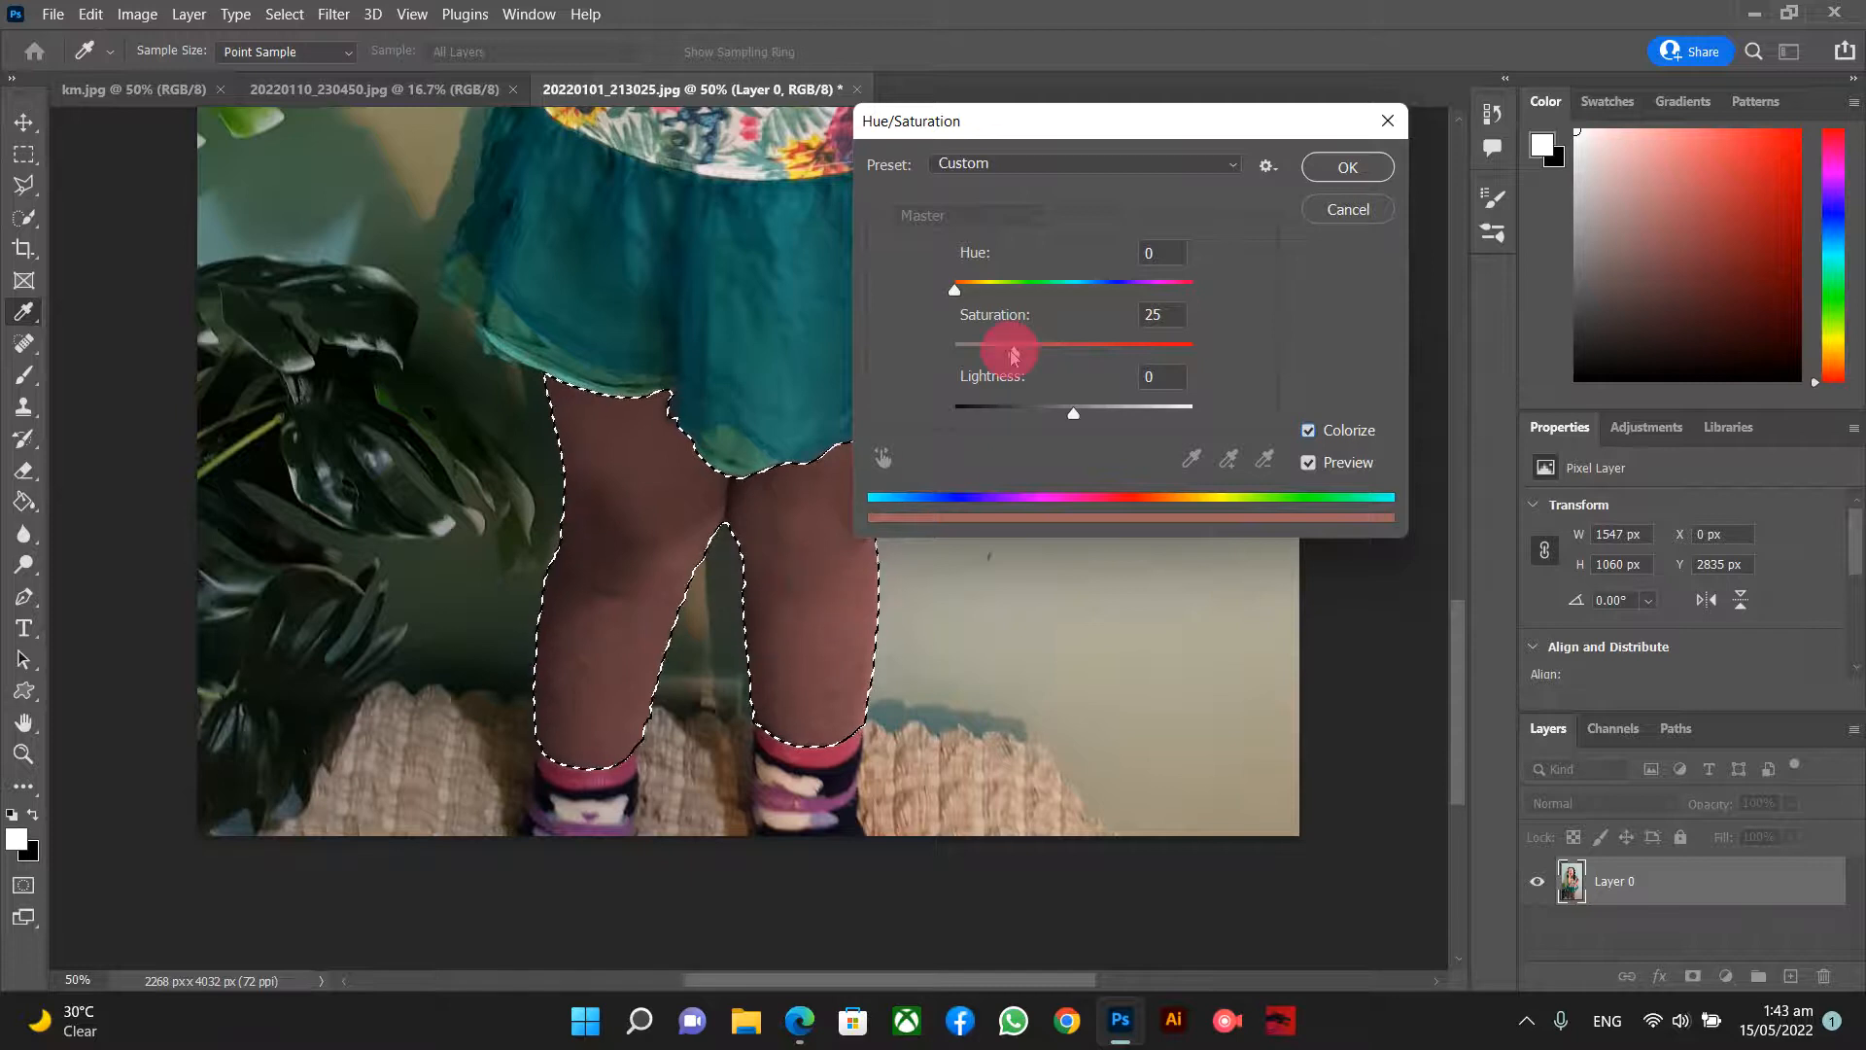
- Tint the leggings green with Hue 158, Saturation 37 and Lightness -26
drag(956, 292, 1070, 304)
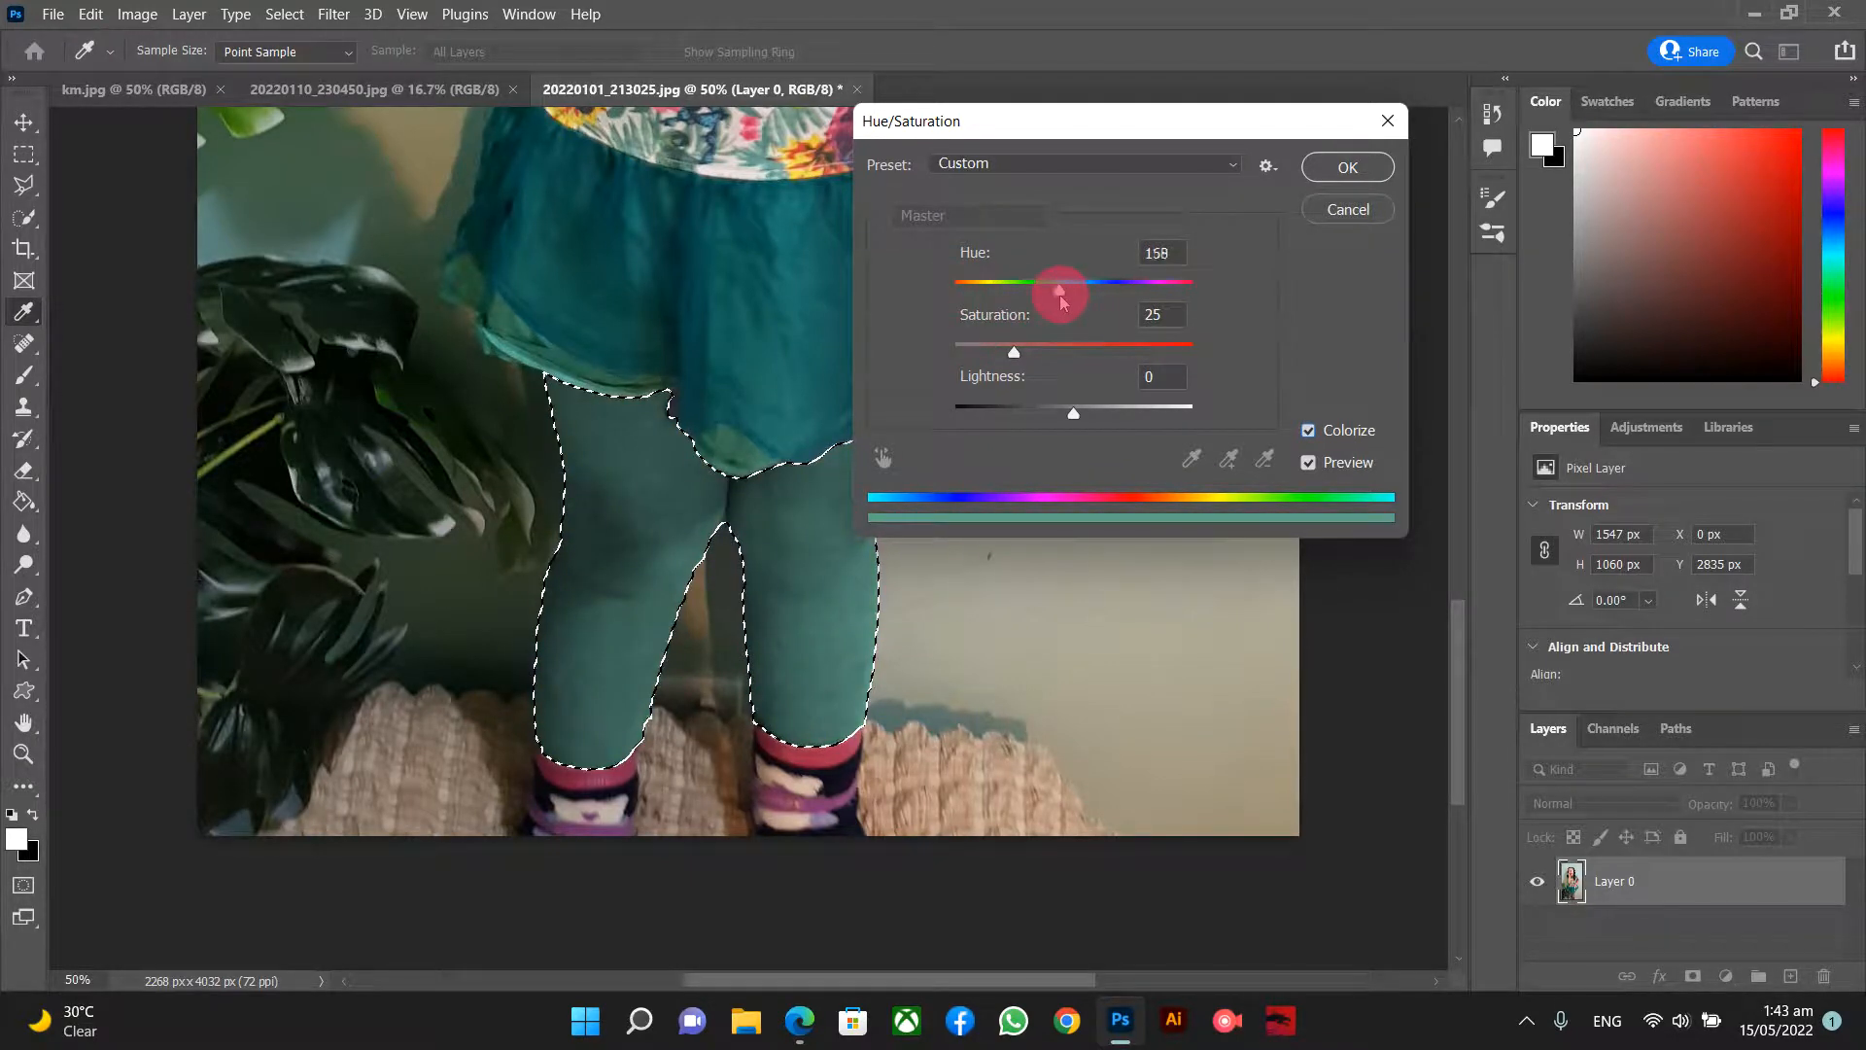
click(1015, 352)
drag(1017, 356, 1059, 418)
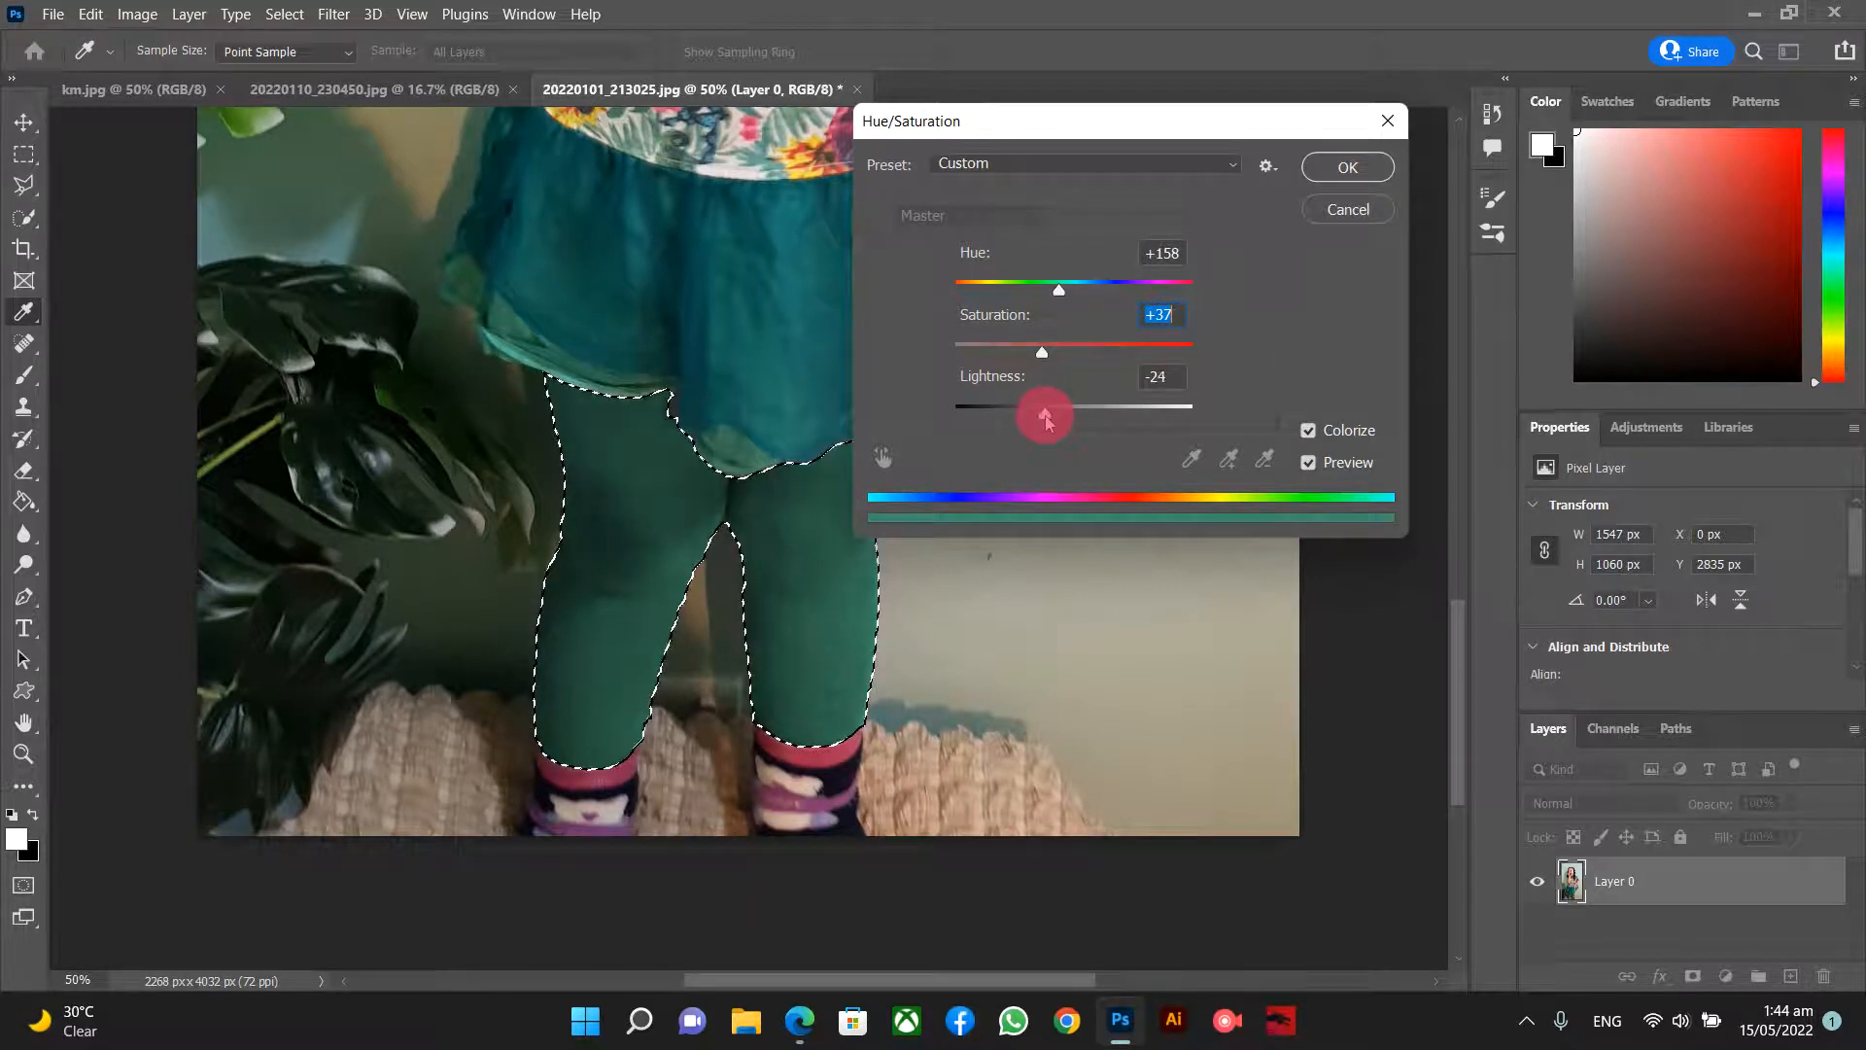
drag(1042, 416, 1043, 416)
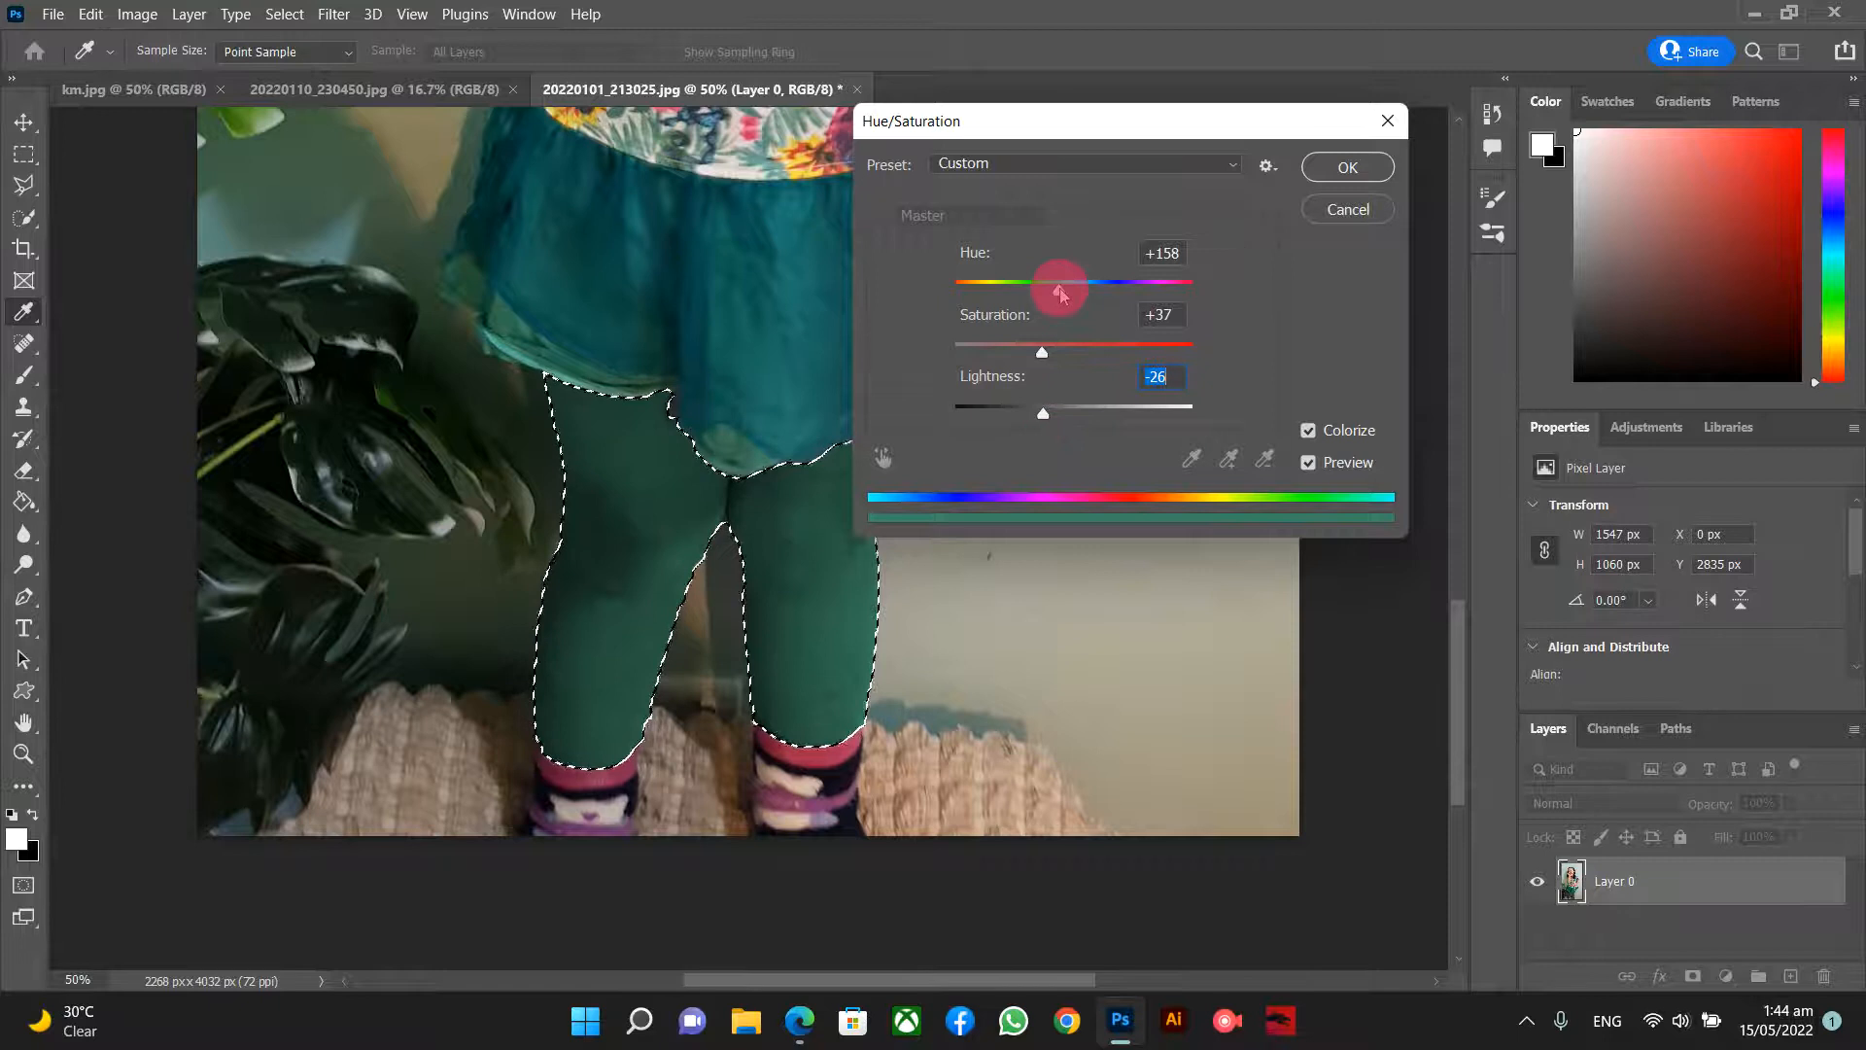
- Shift the leggings' tint to teal with Hue 182, Saturation 44 and Lightness -32, and apply the Hue/Saturation adjustment
drag(1062, 294, 1085, 300)
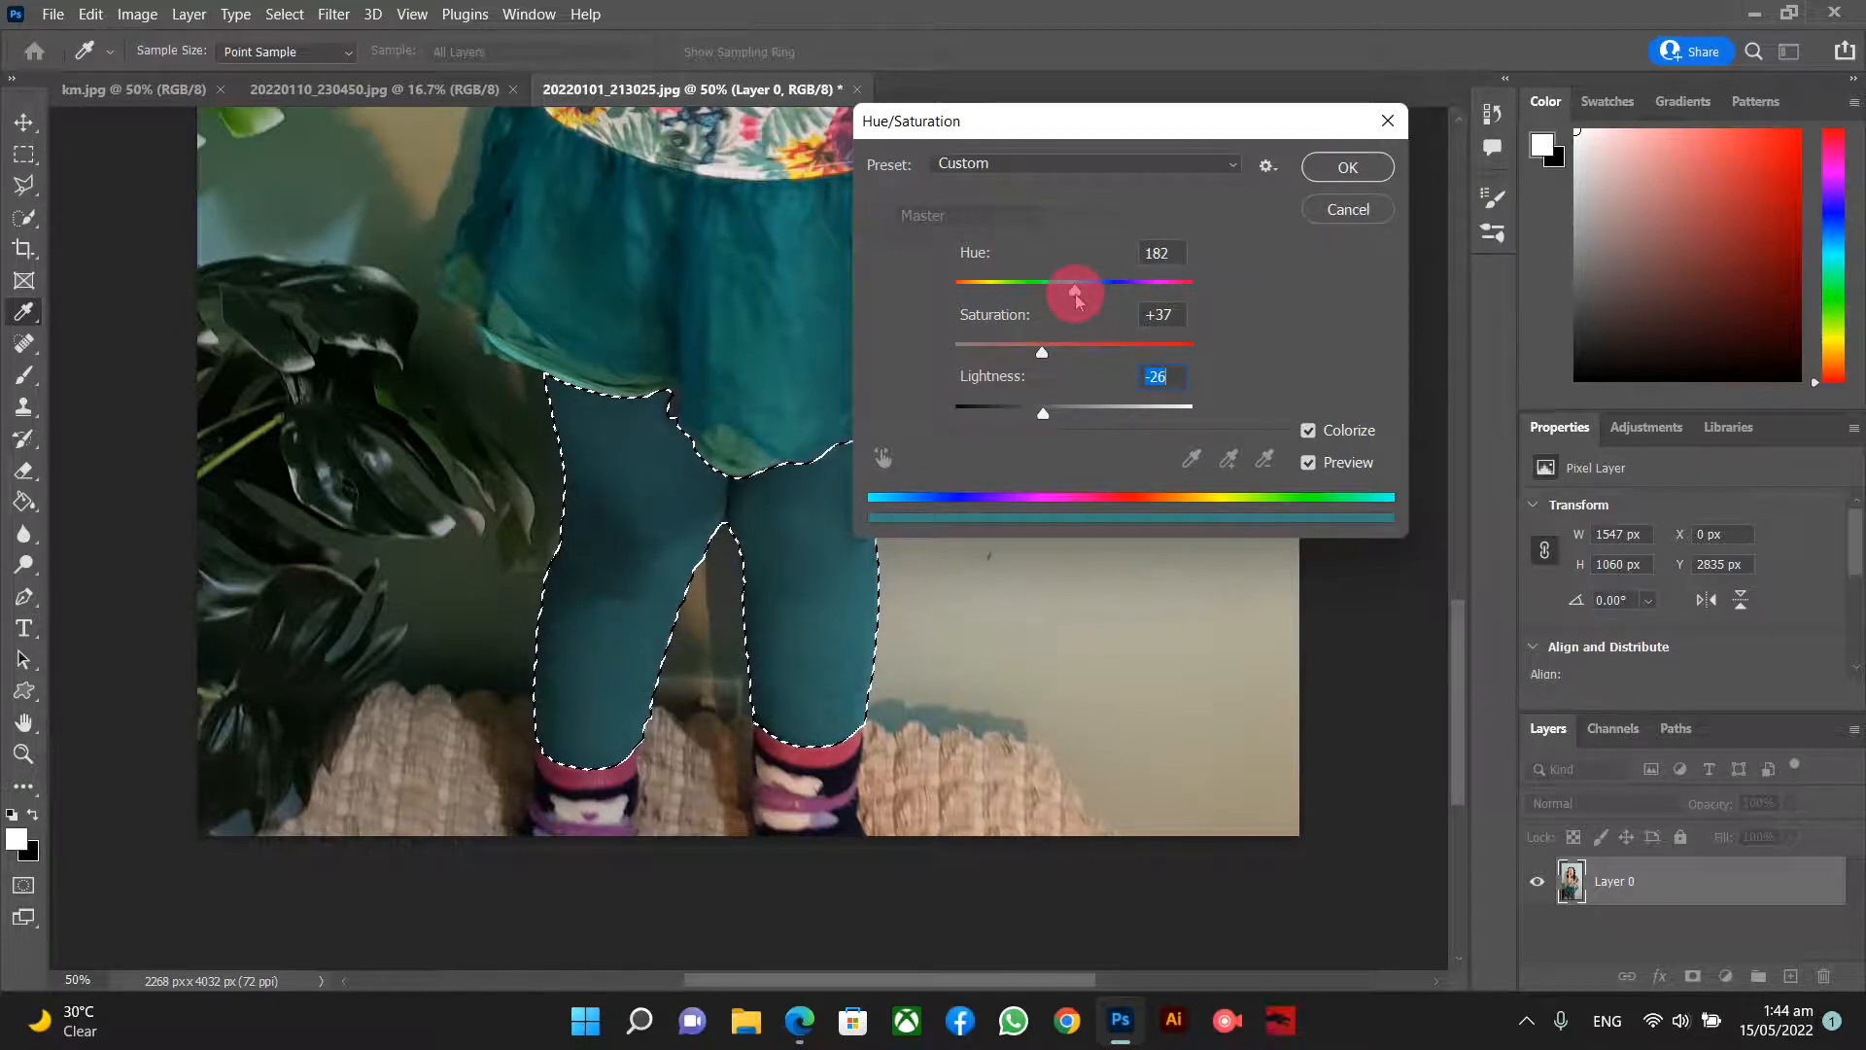
drag(1076, 299, 1075, 294)
click(661, 476)
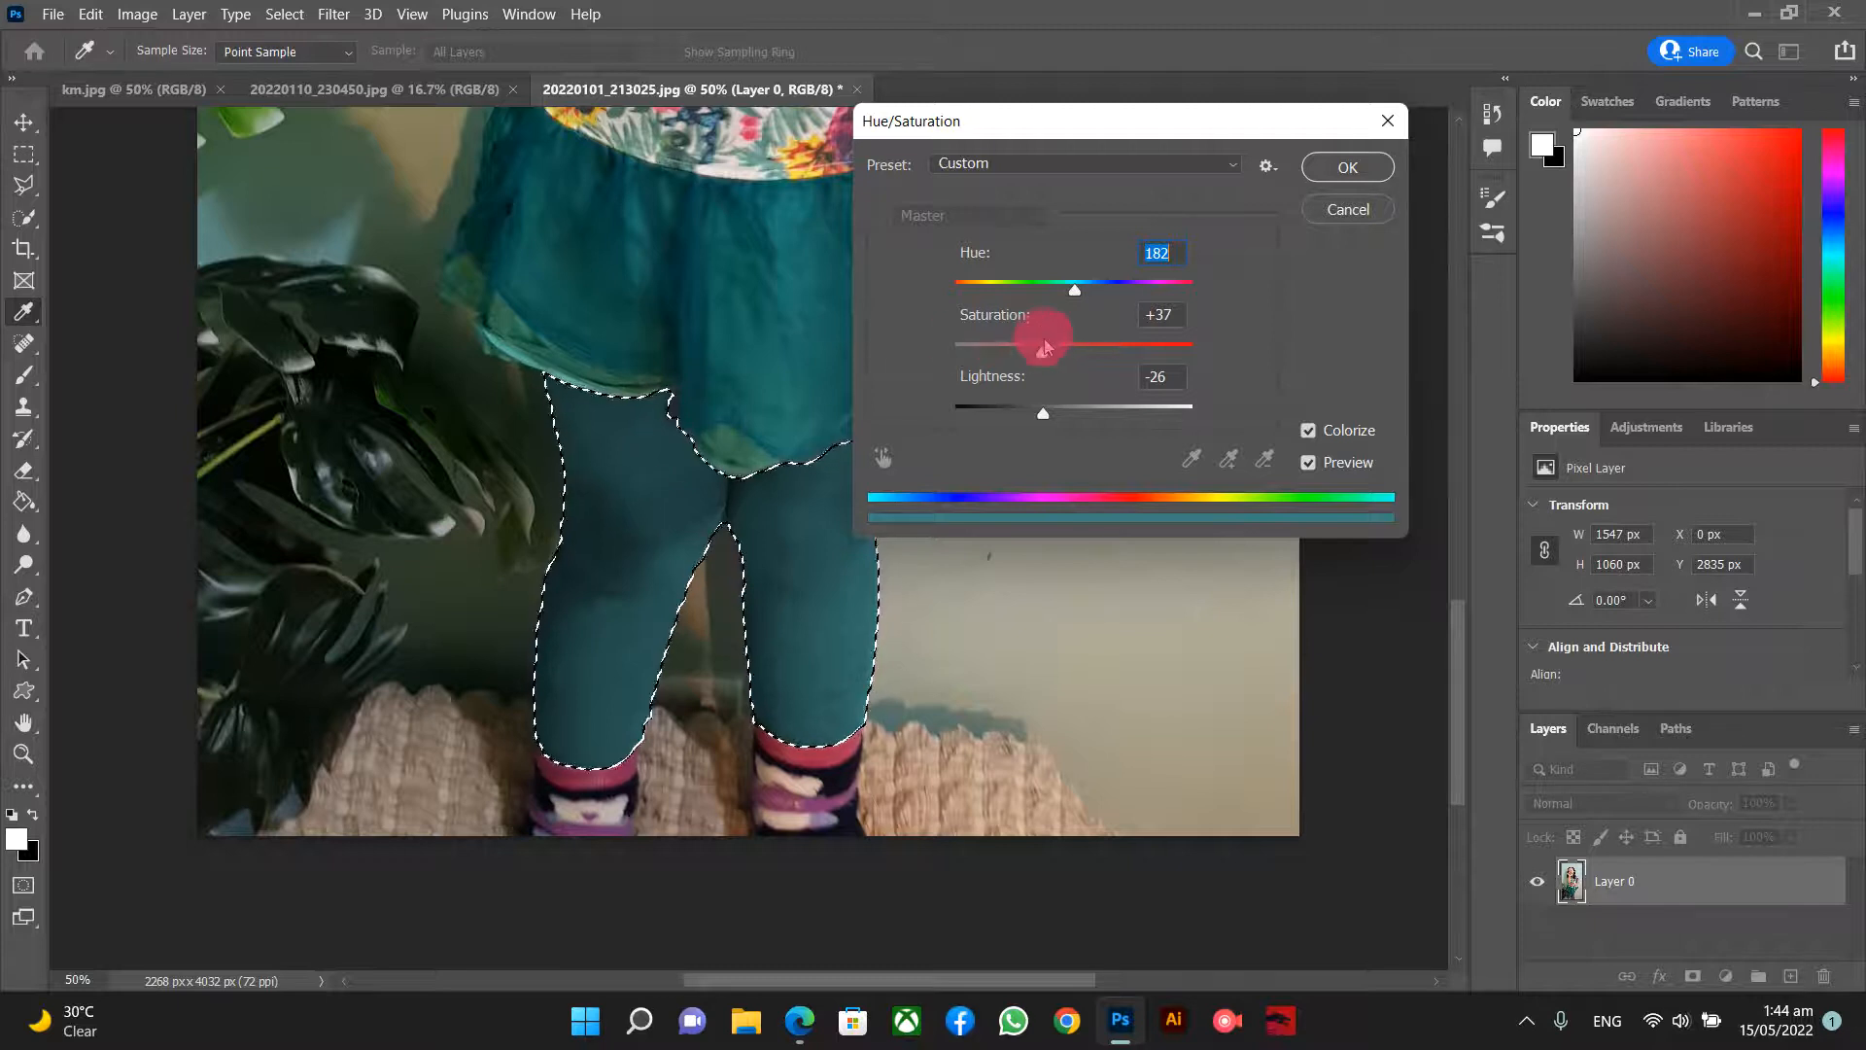
drag(1038, 363, 1016, 371)
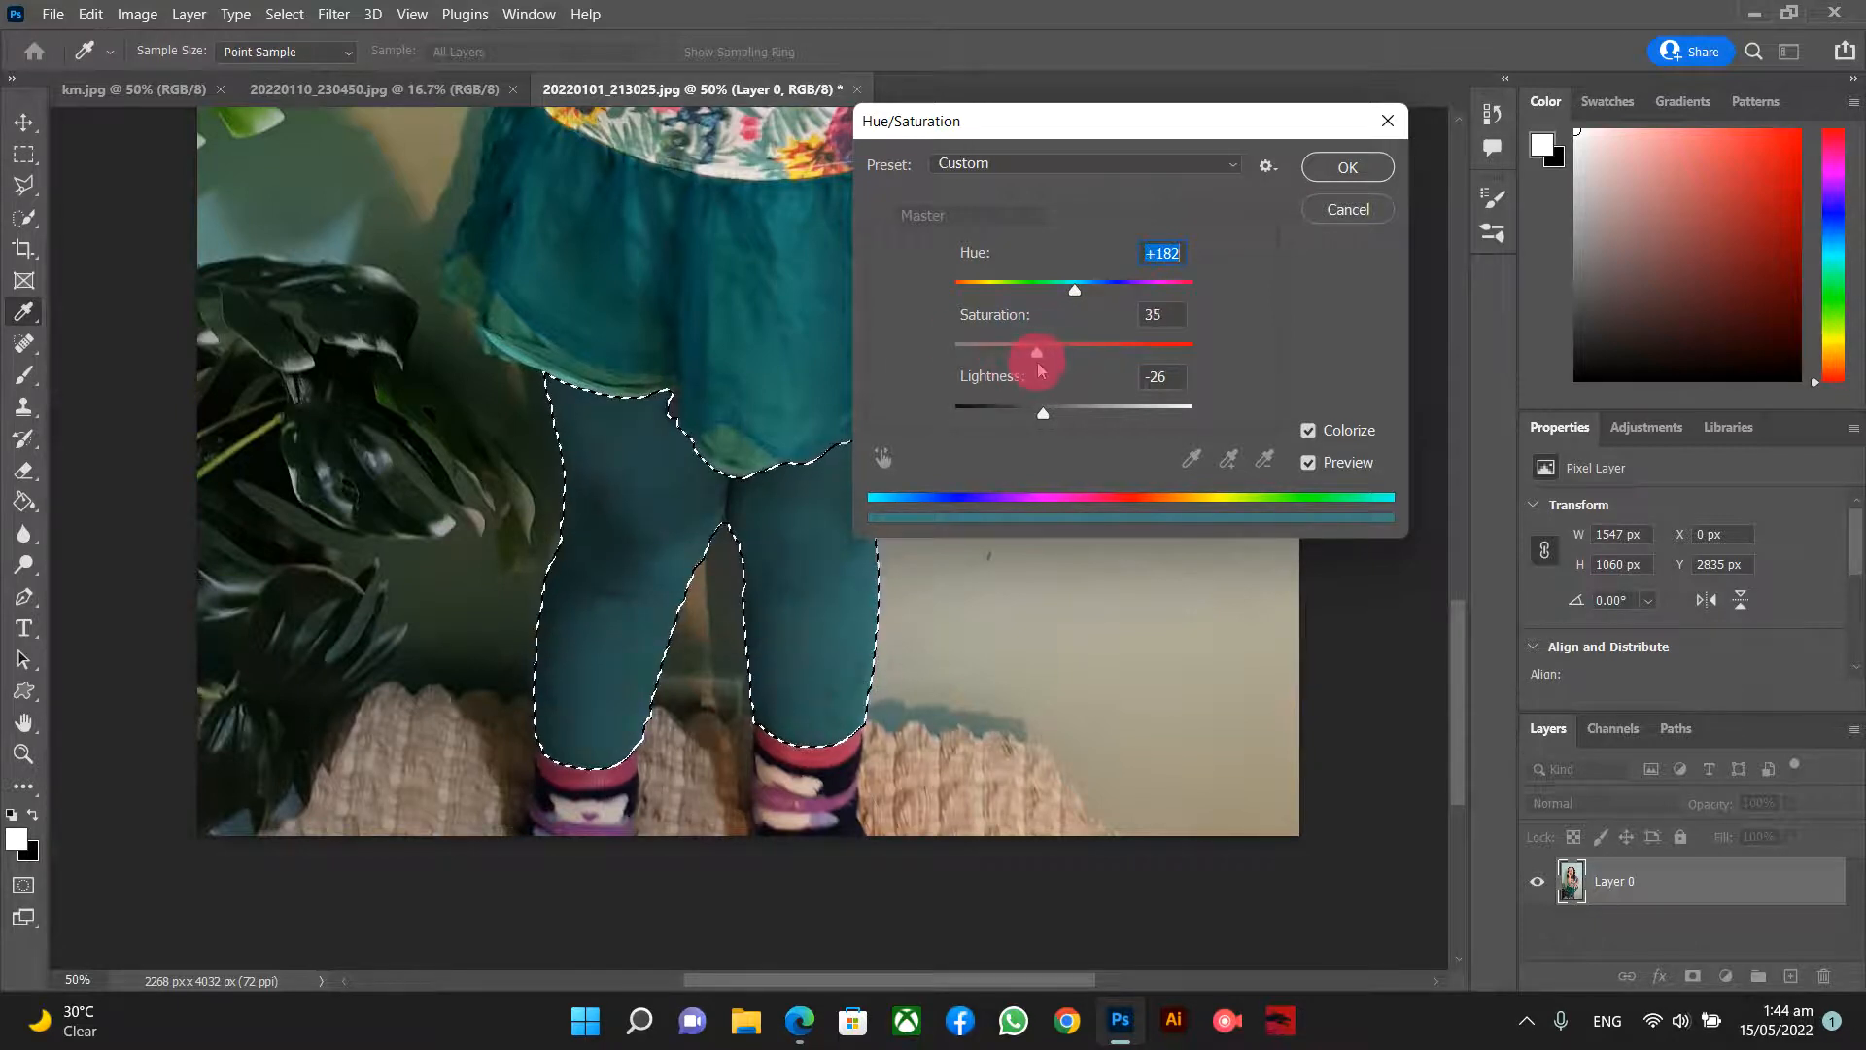
drag(1041, 362, 1039, 427)
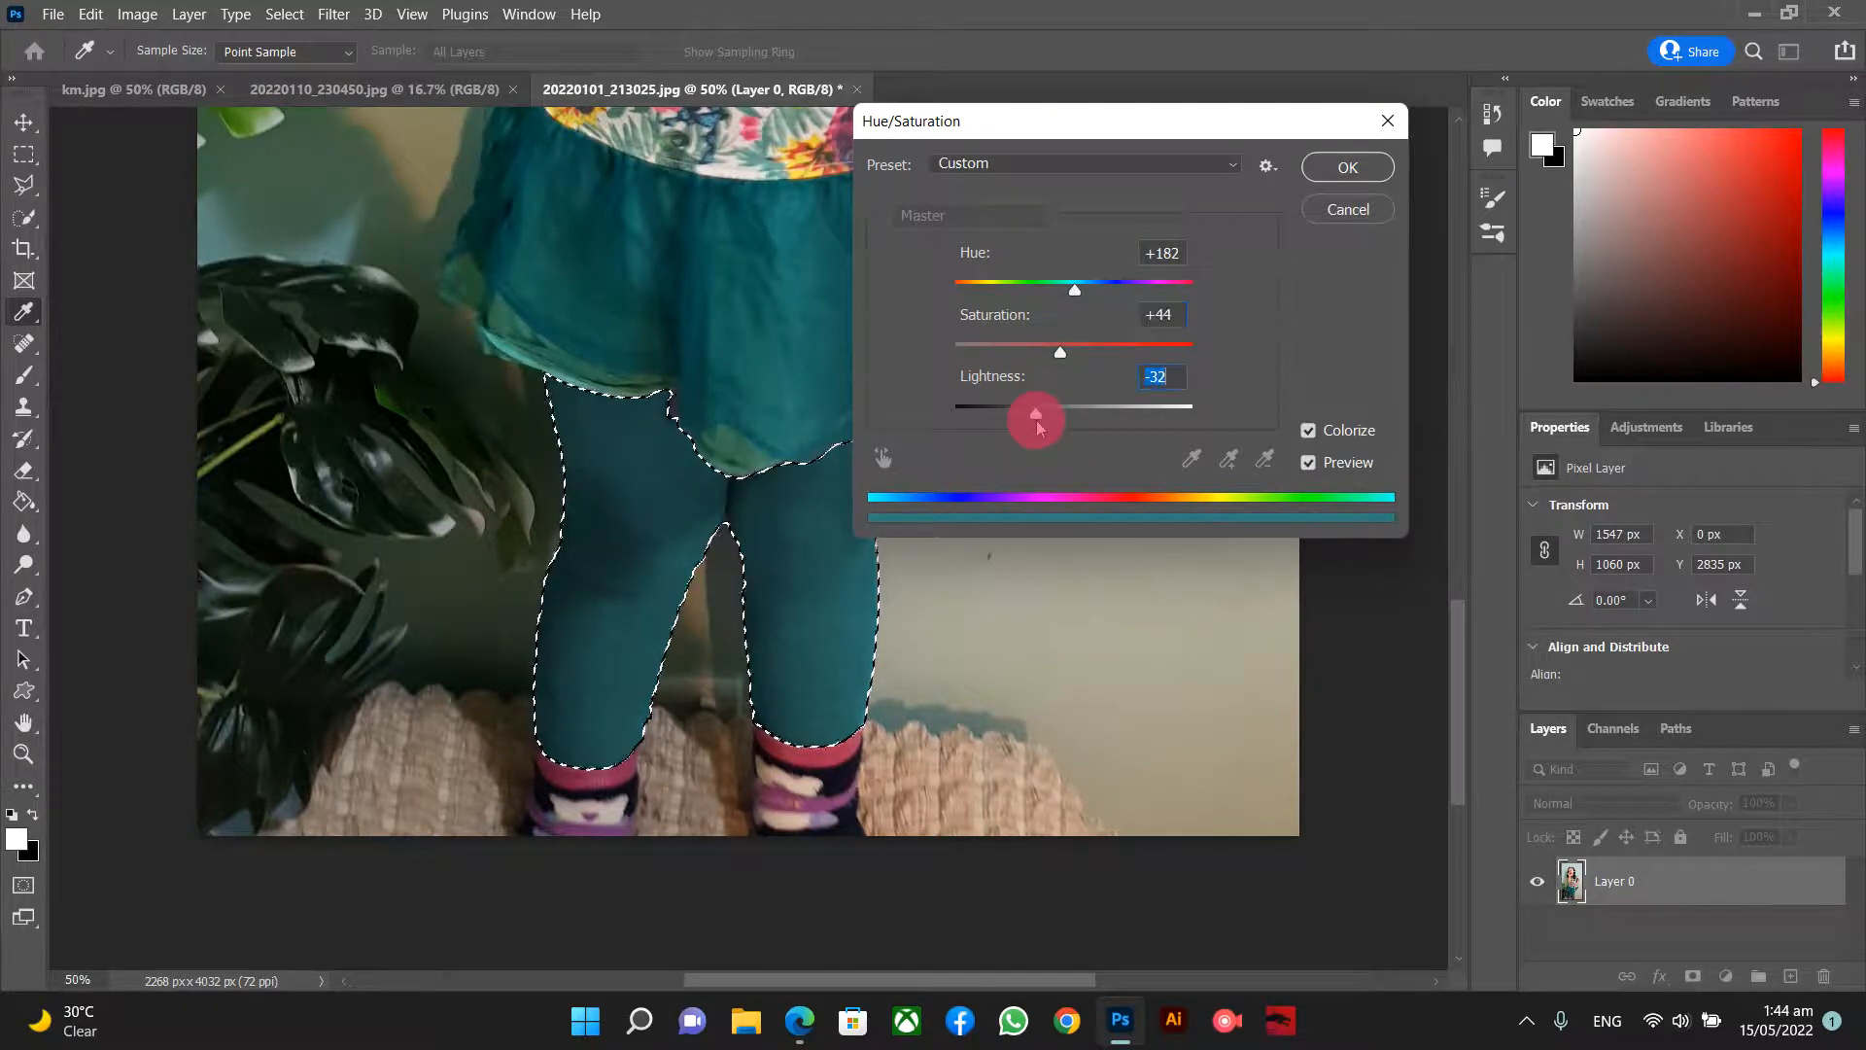
click(1348, 167)
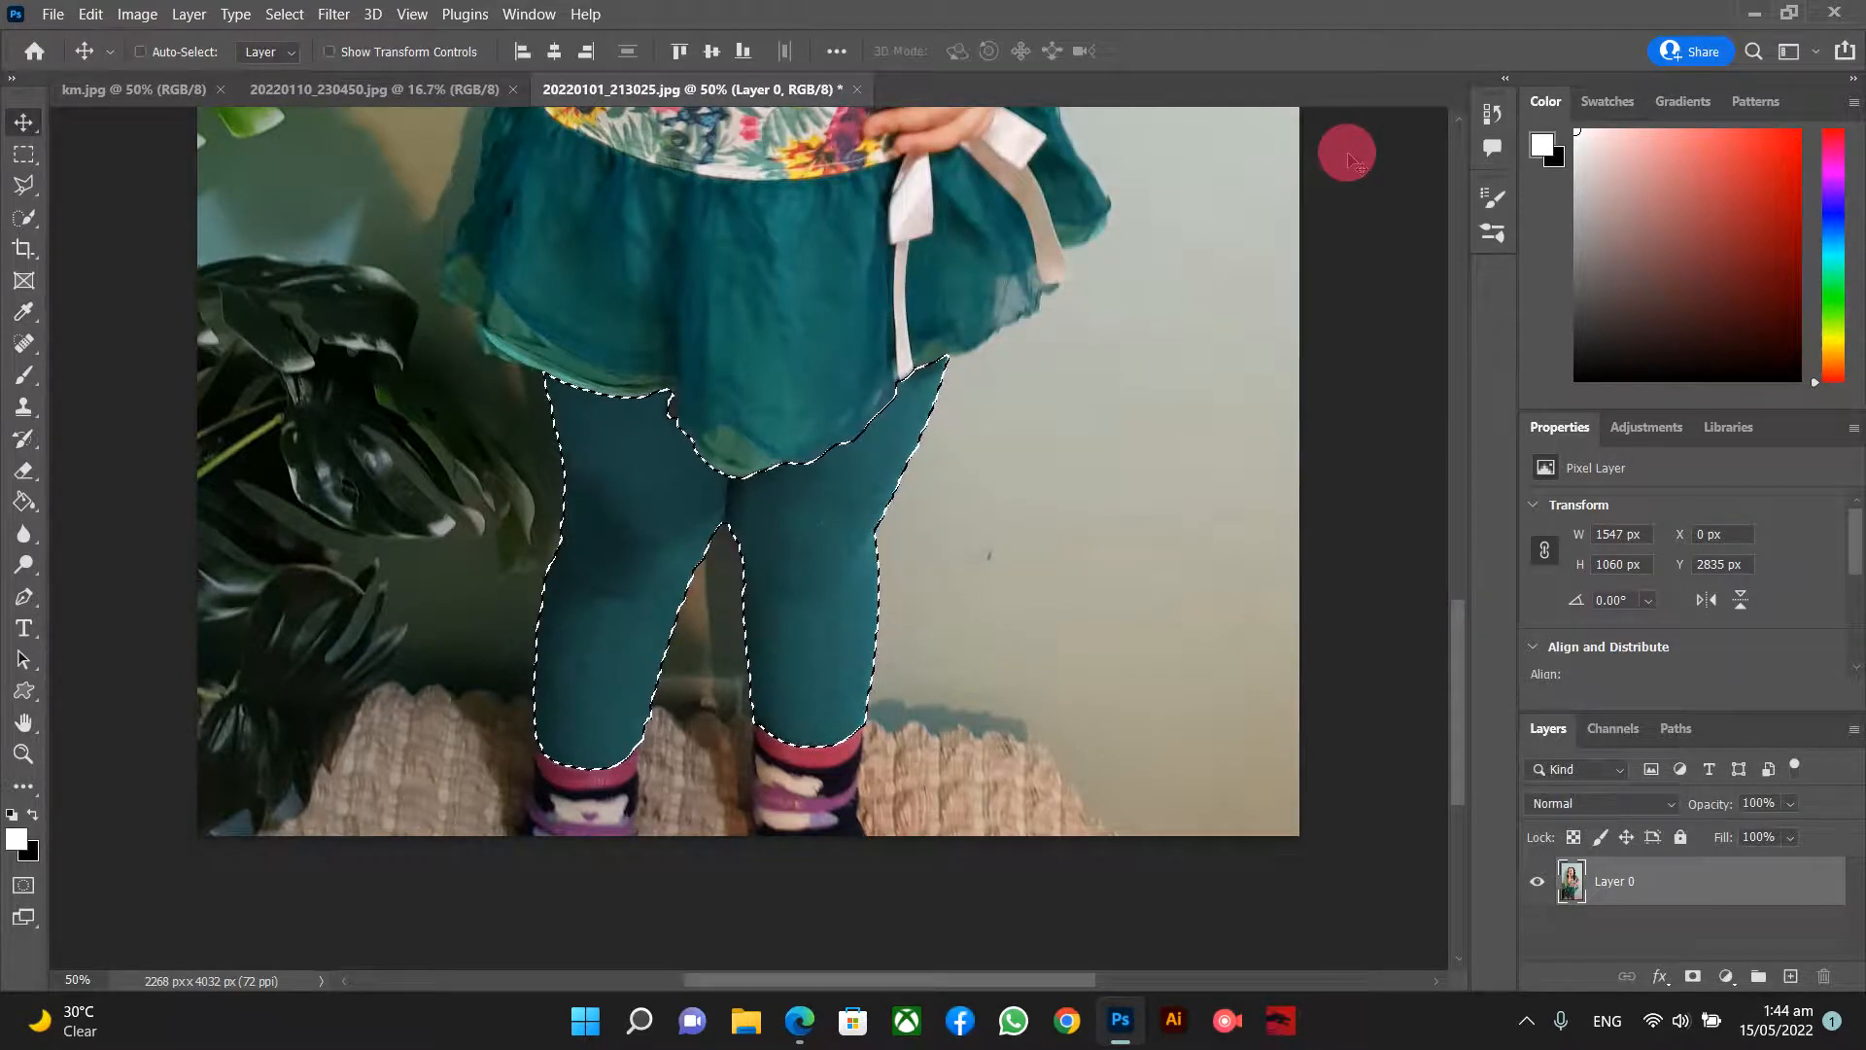
- Clear the selection around the recolored leggings
key(ctrl+minus)
key(ctrl+minus)
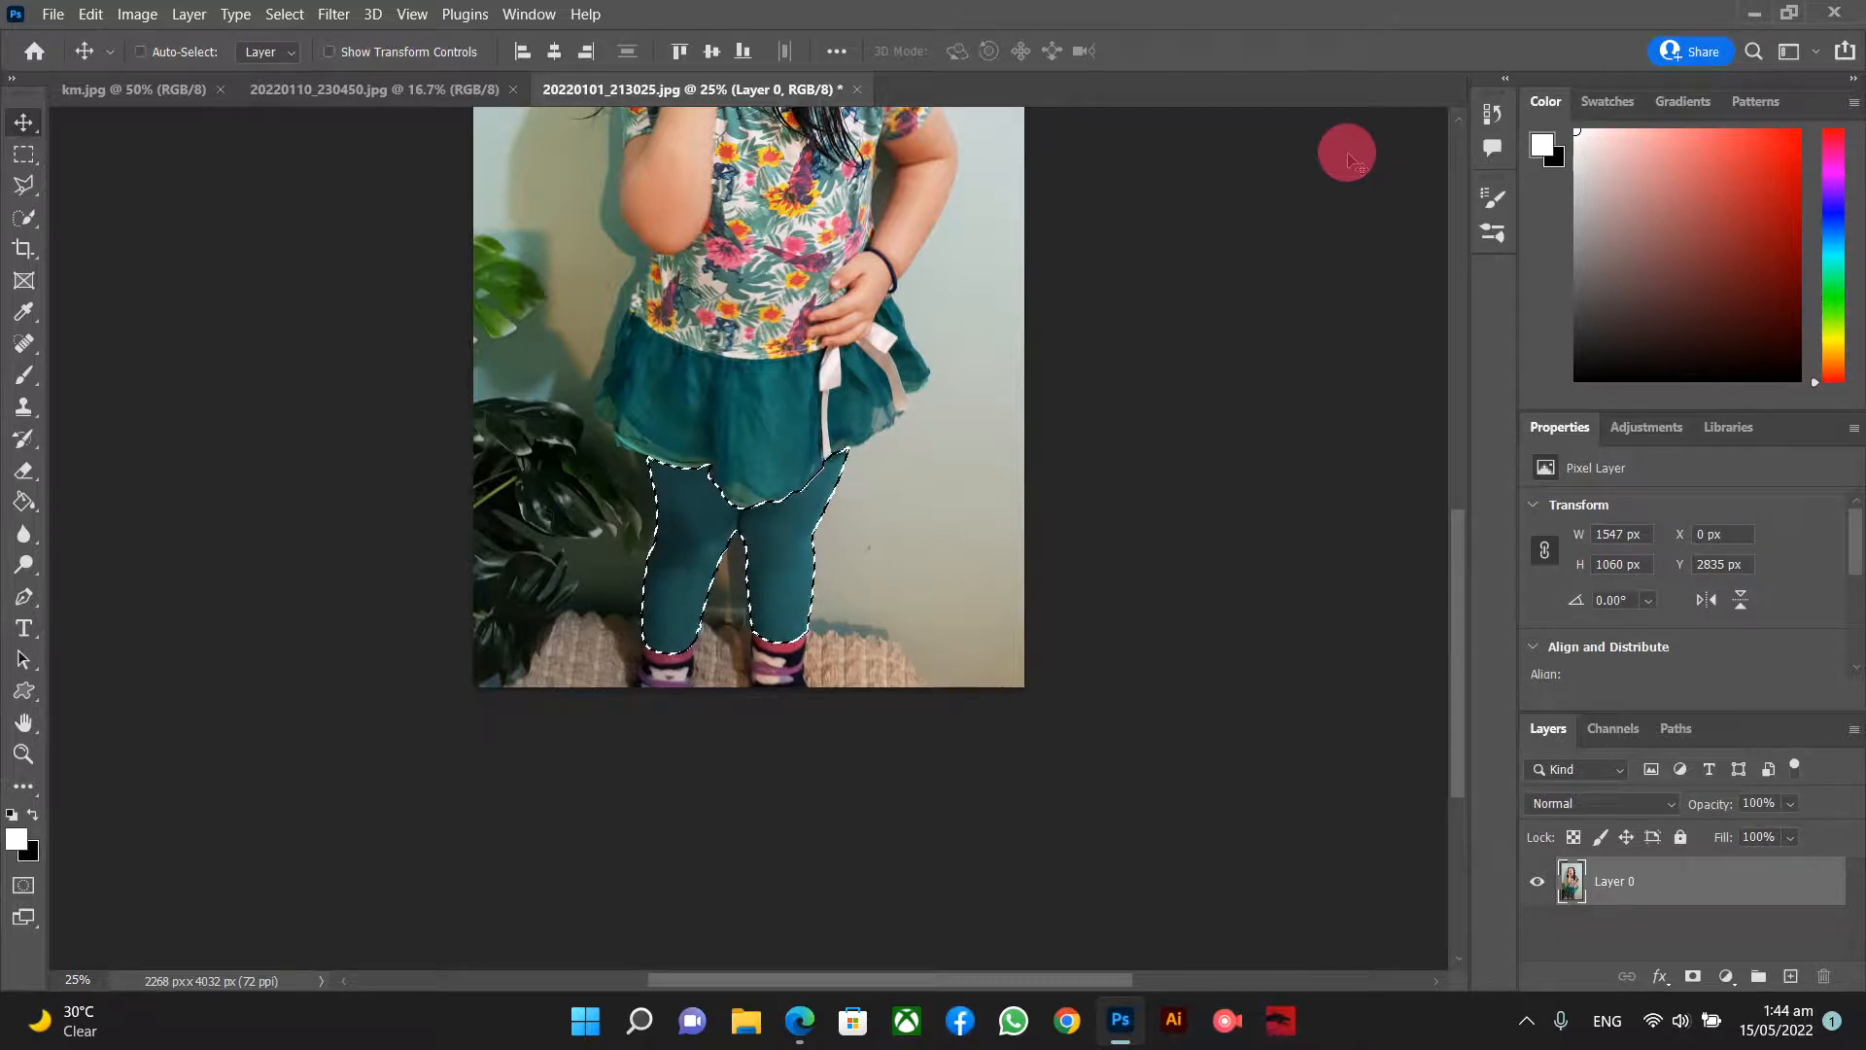
key(ctrl+d)
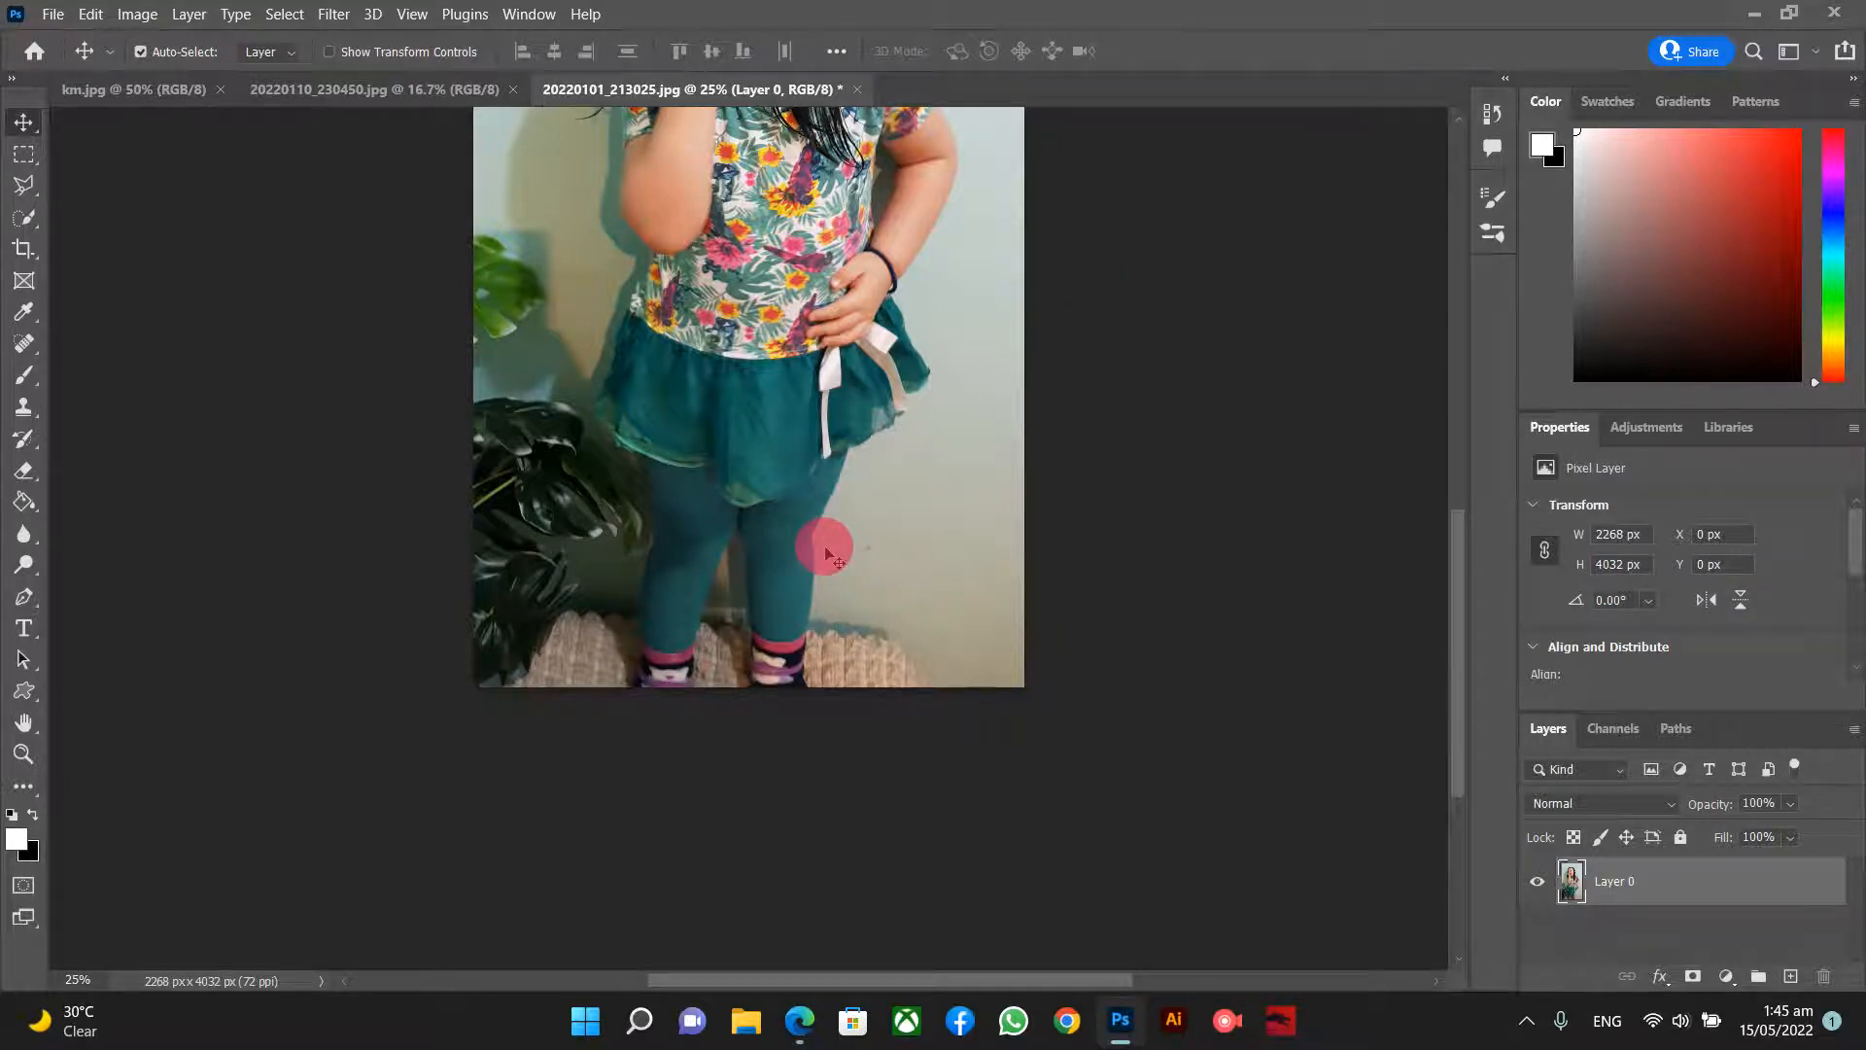
- Examine the recolored leggings against the skirt and the rest of the photo
scroll(824, 554, up, 2)
scroll(825, 554, up, 1)
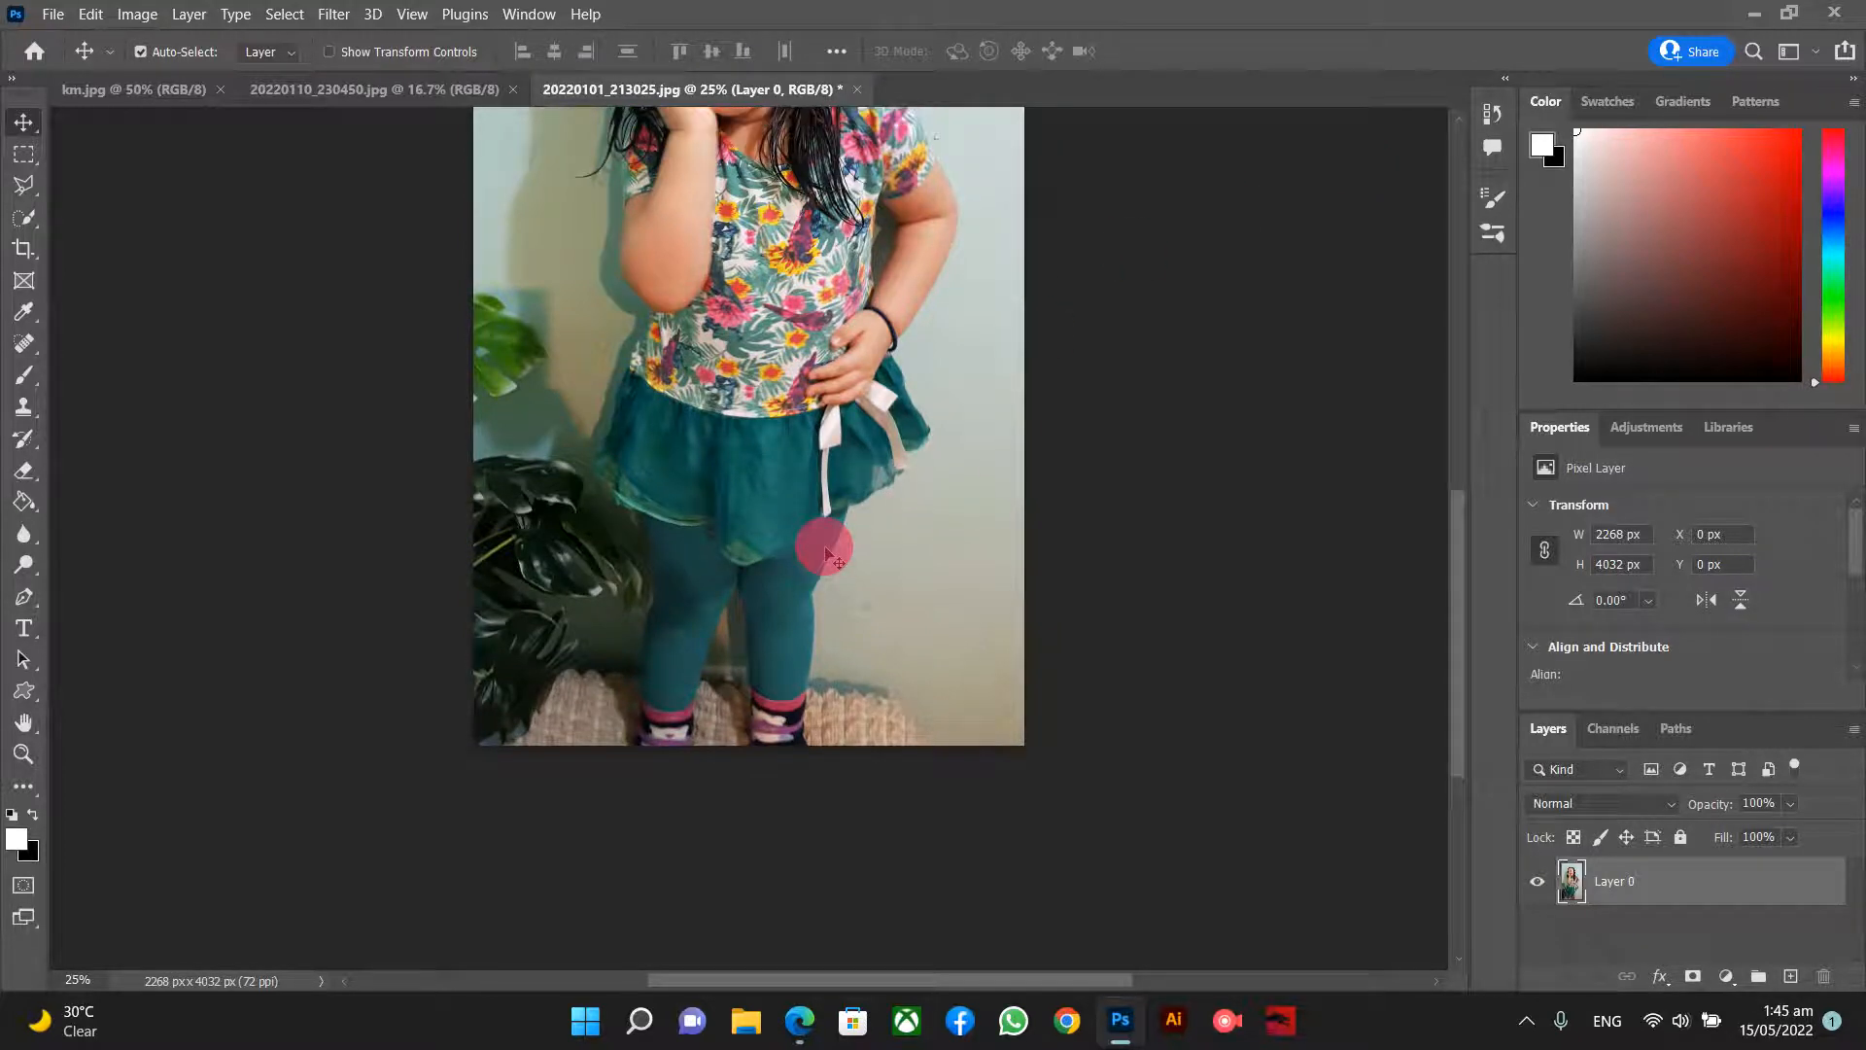
scroll(824, 554, up, 4)
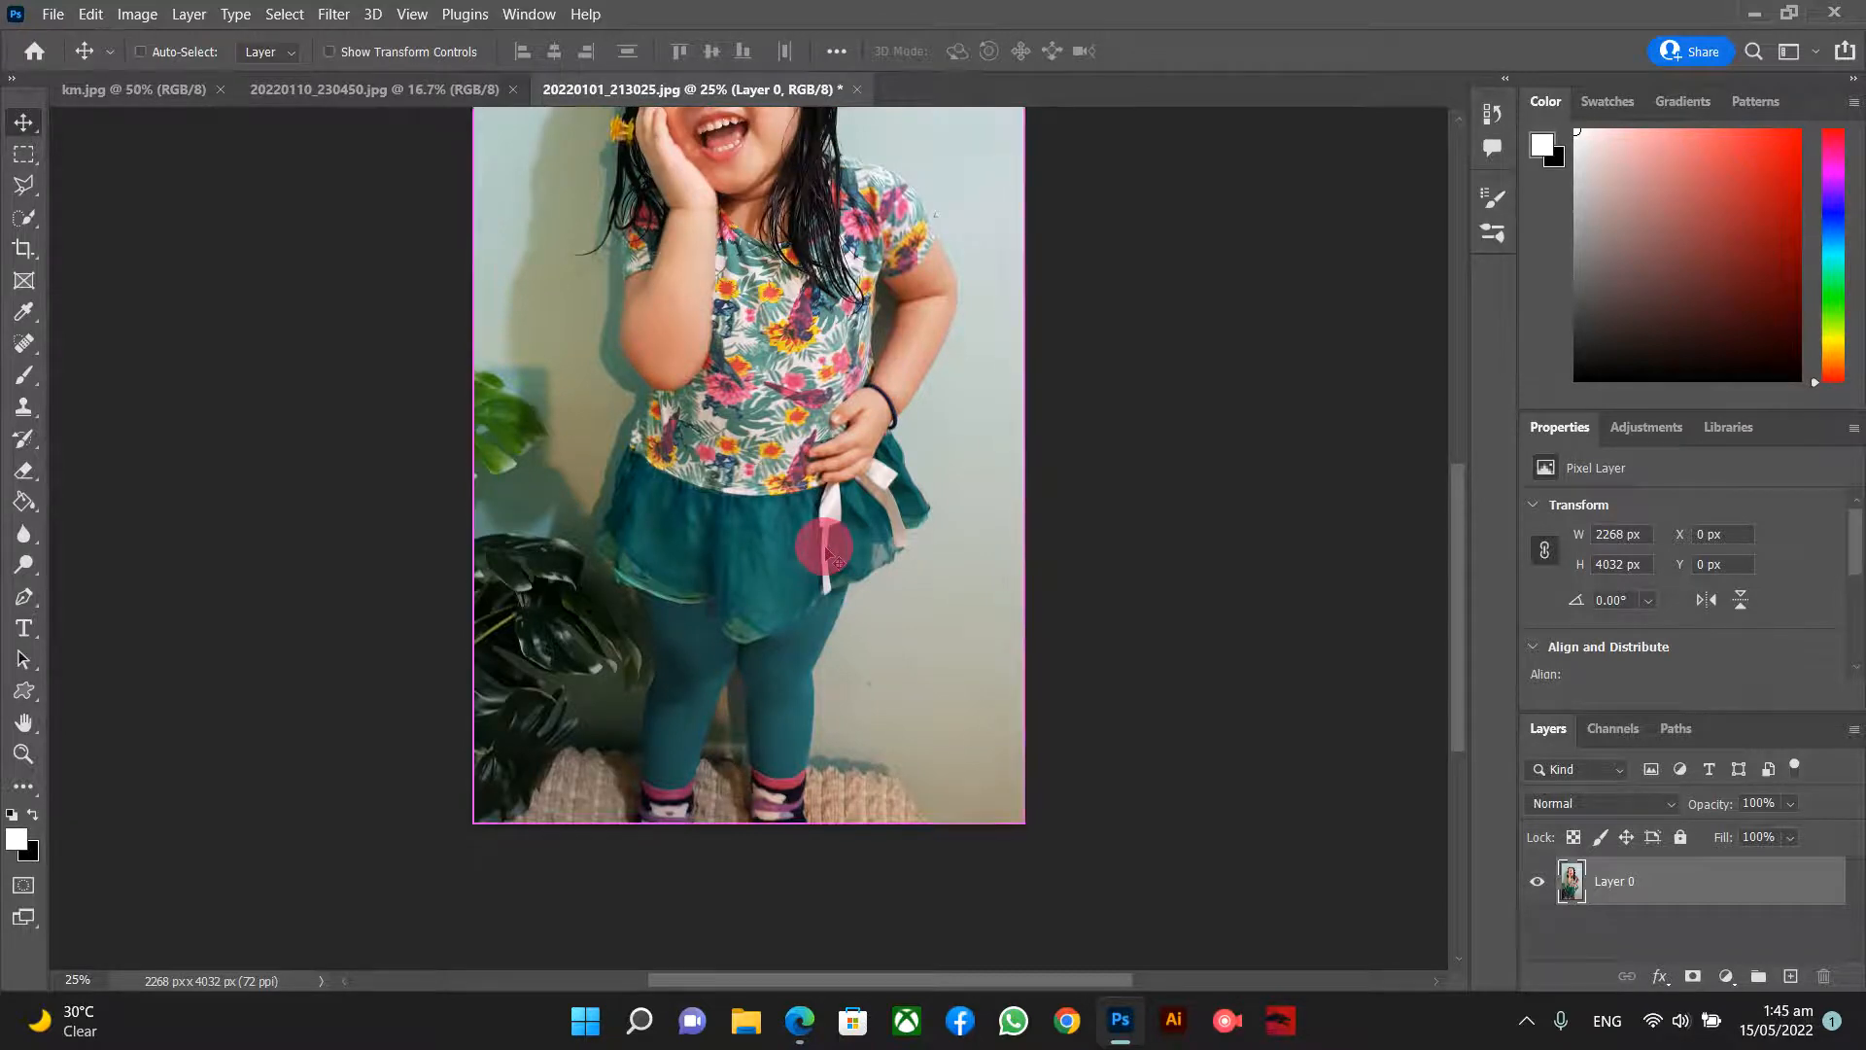
scroll(825, 554, down, 1)
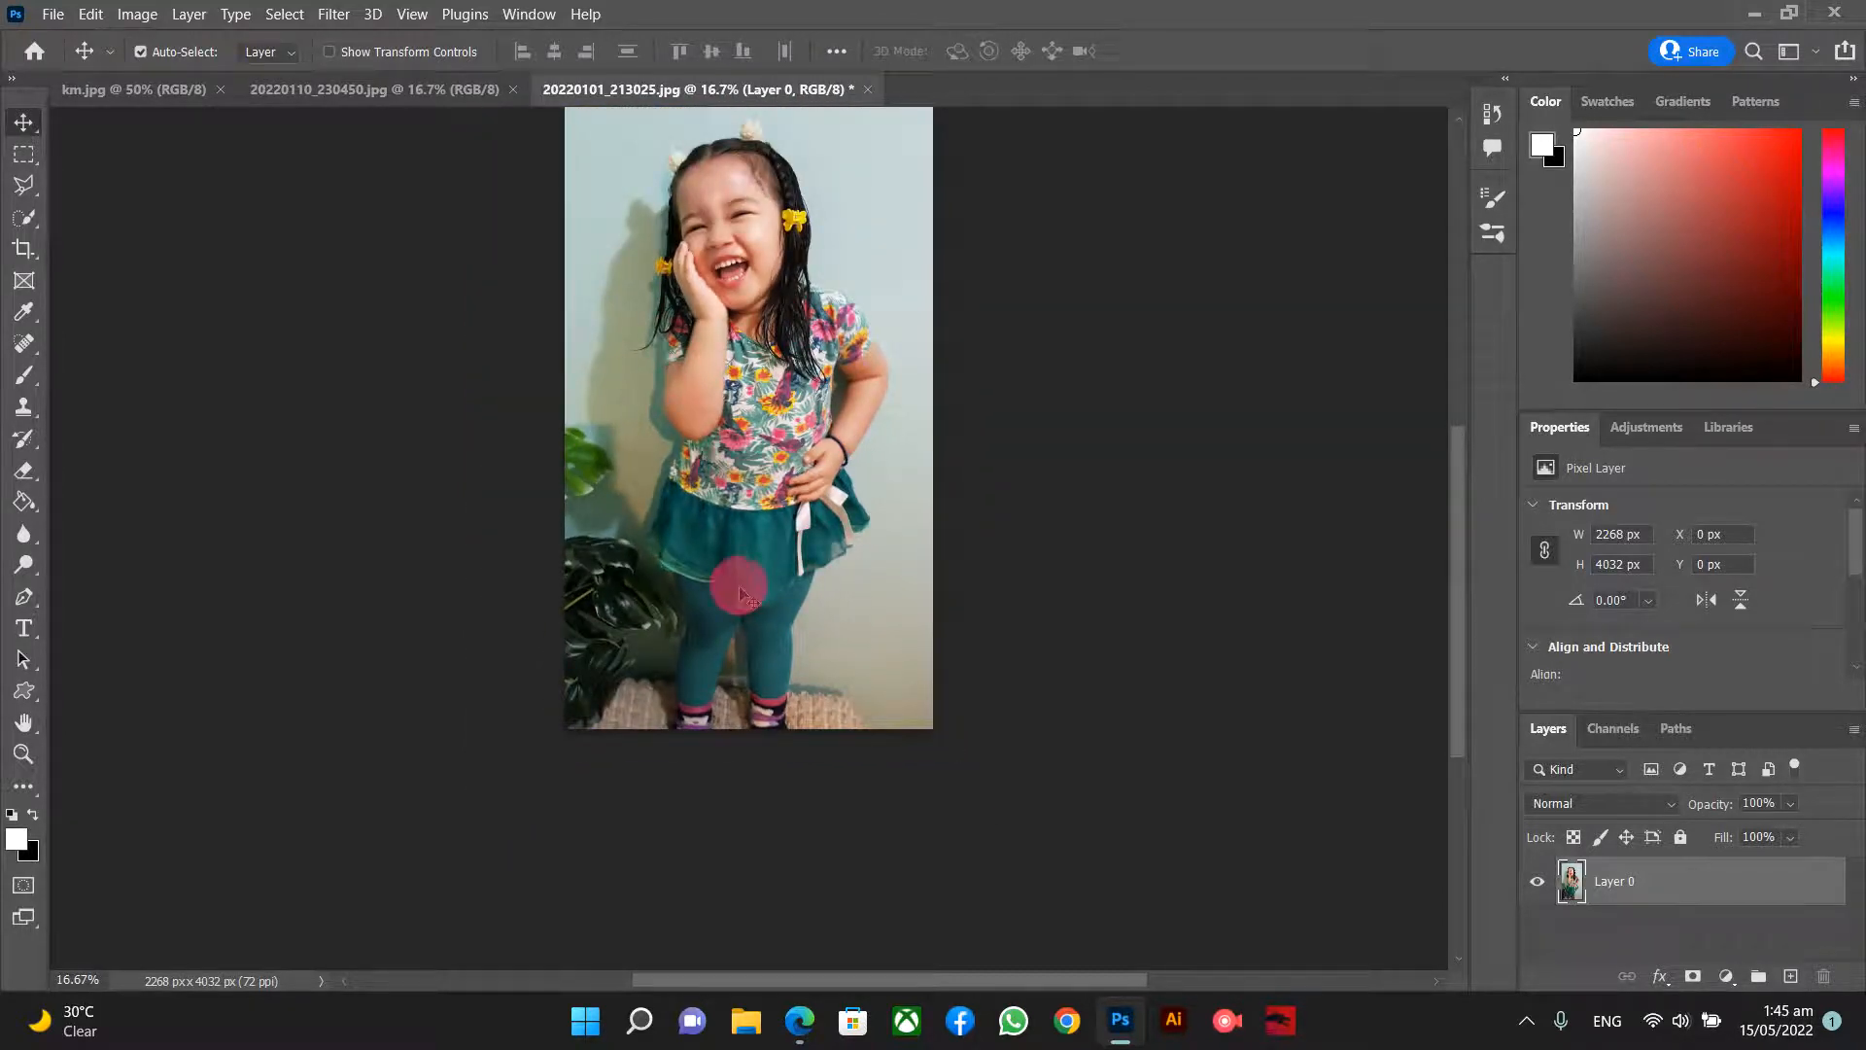
key(ctrl)
scroll(792, 216, up, 1)
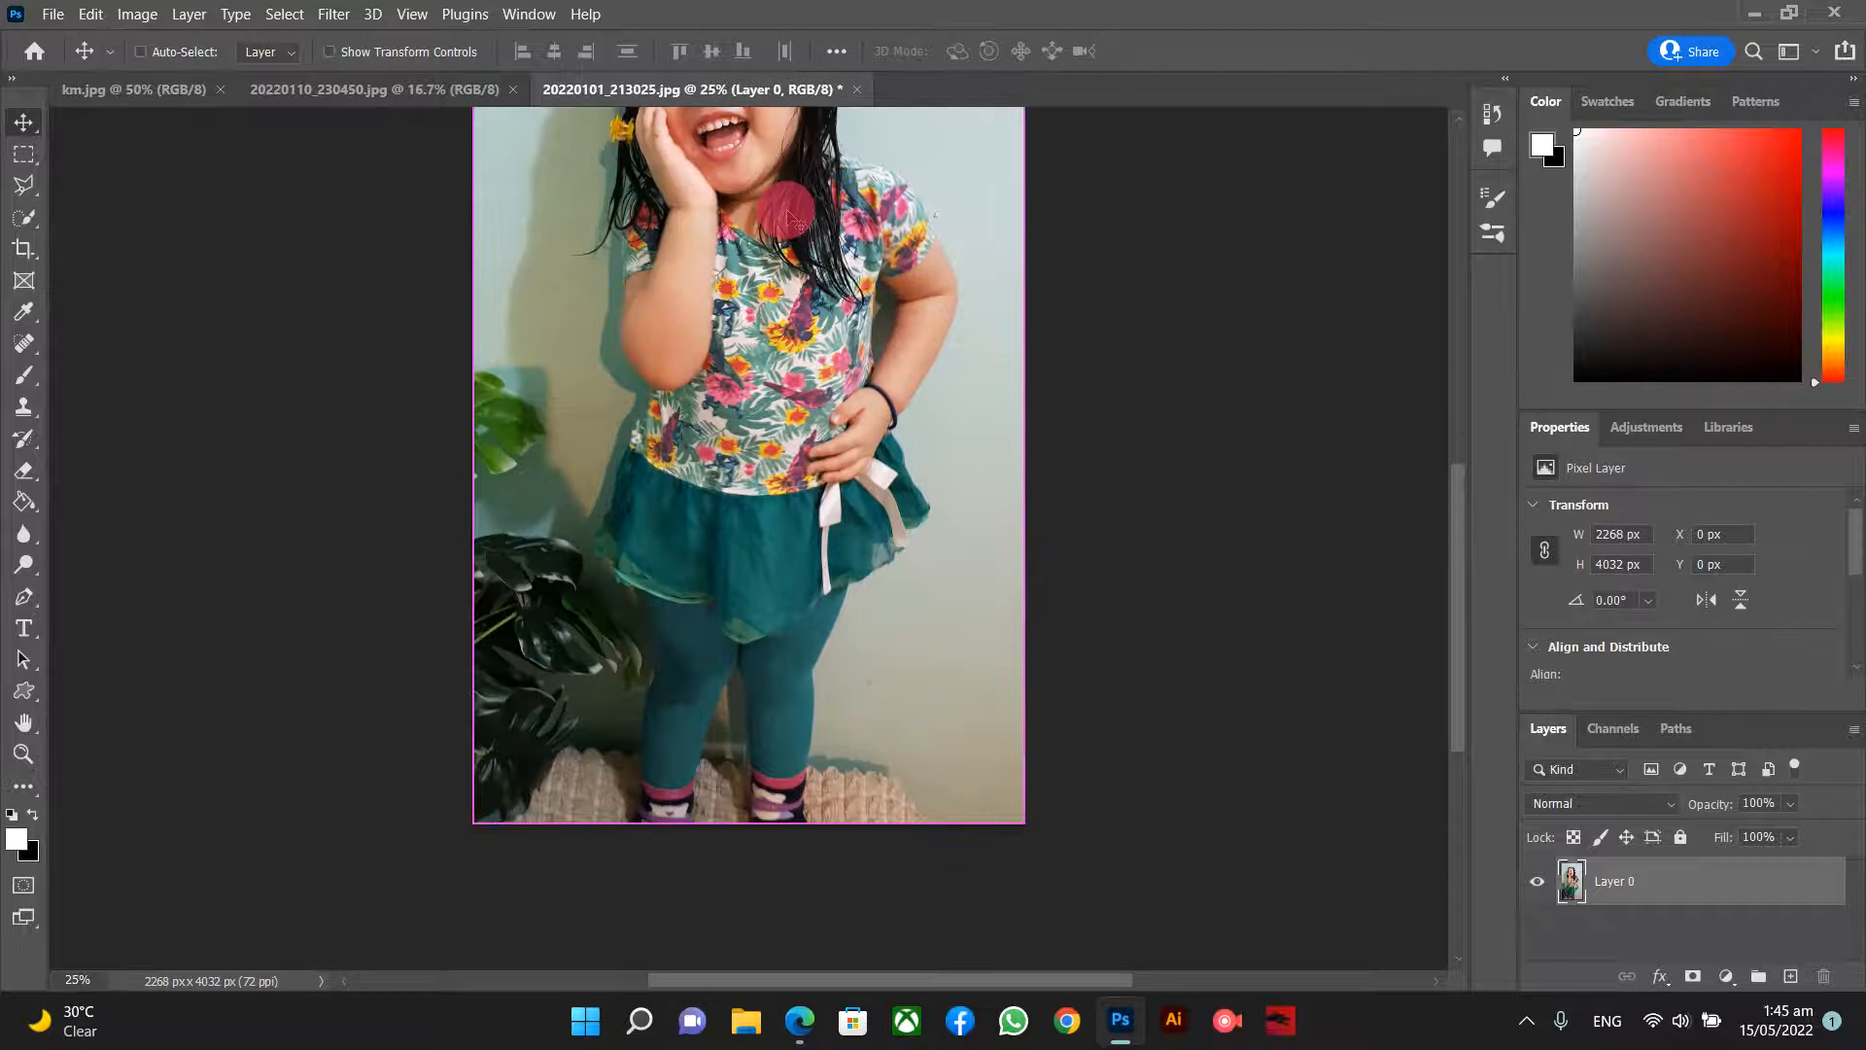
scroll(792, 216, up, 1)
scroll(792, 217, up, 1)
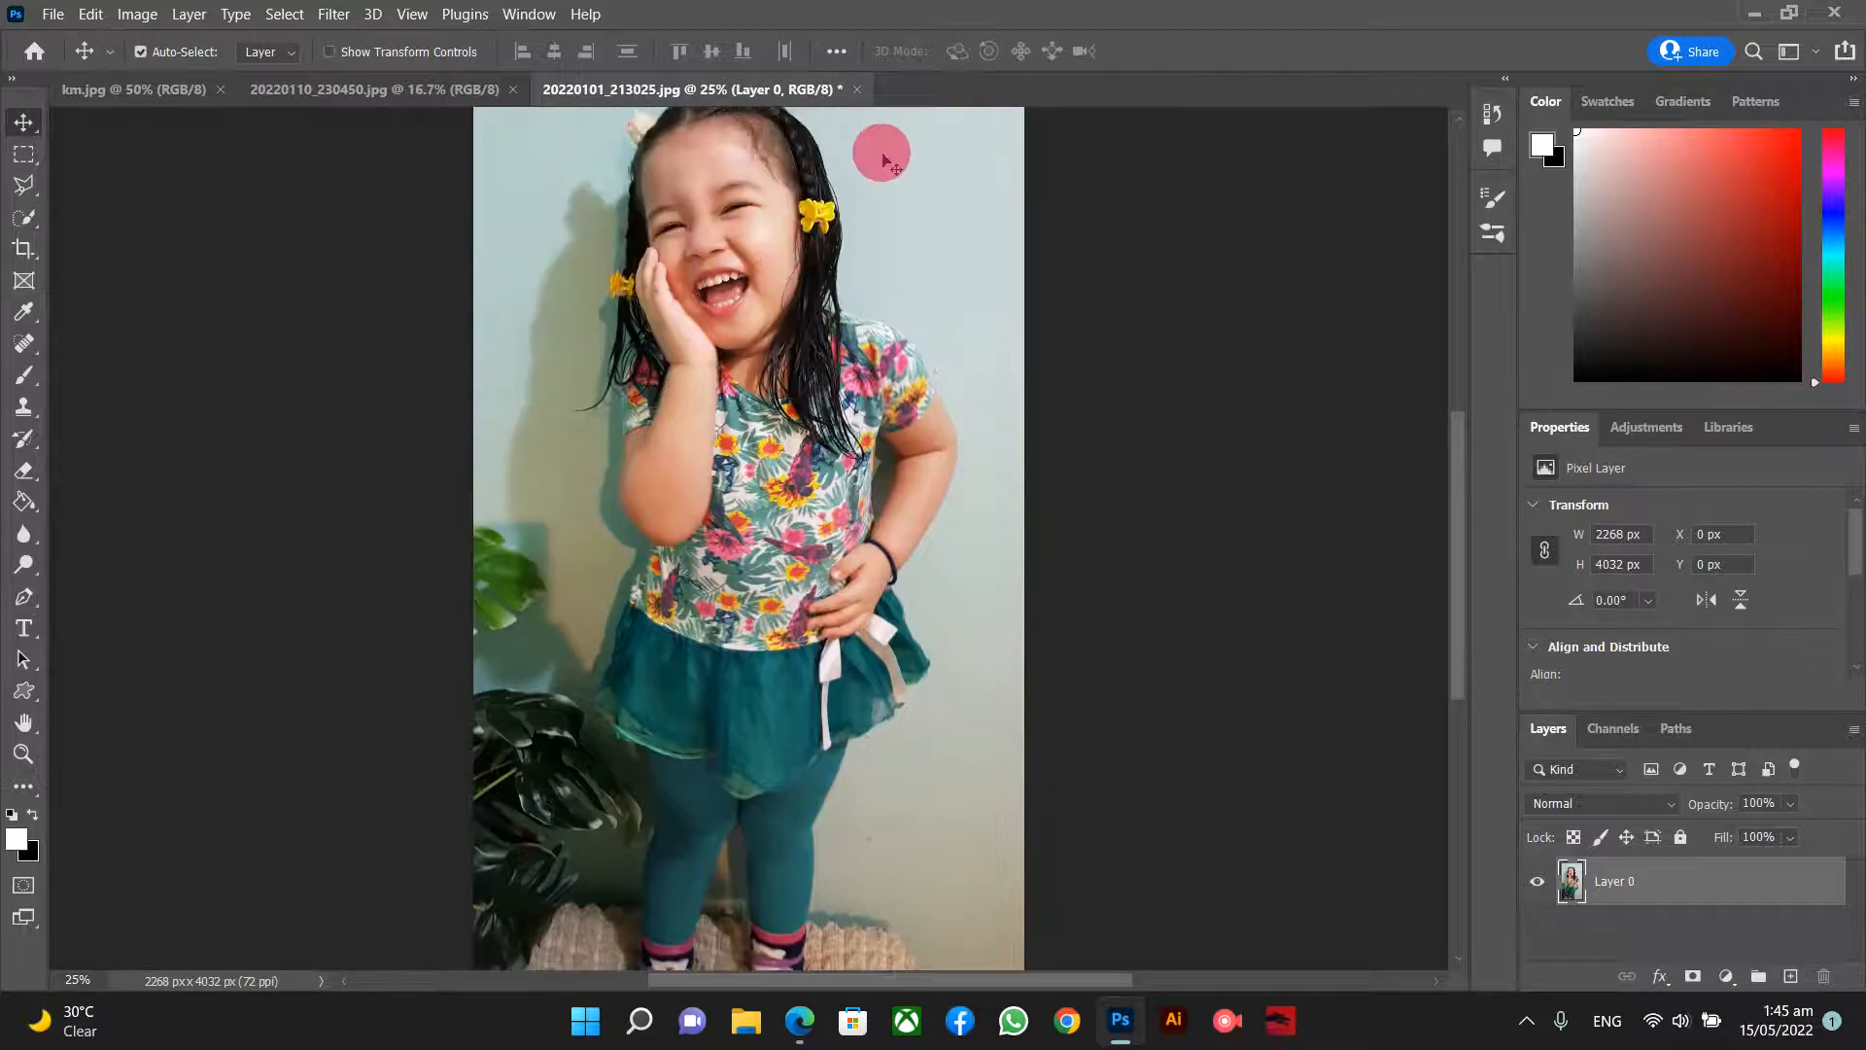
- Get a close view of the girl's face and hair clips and activate the Quick Selection tool
key(ctrl)
scroll(824, 209, up, 3)
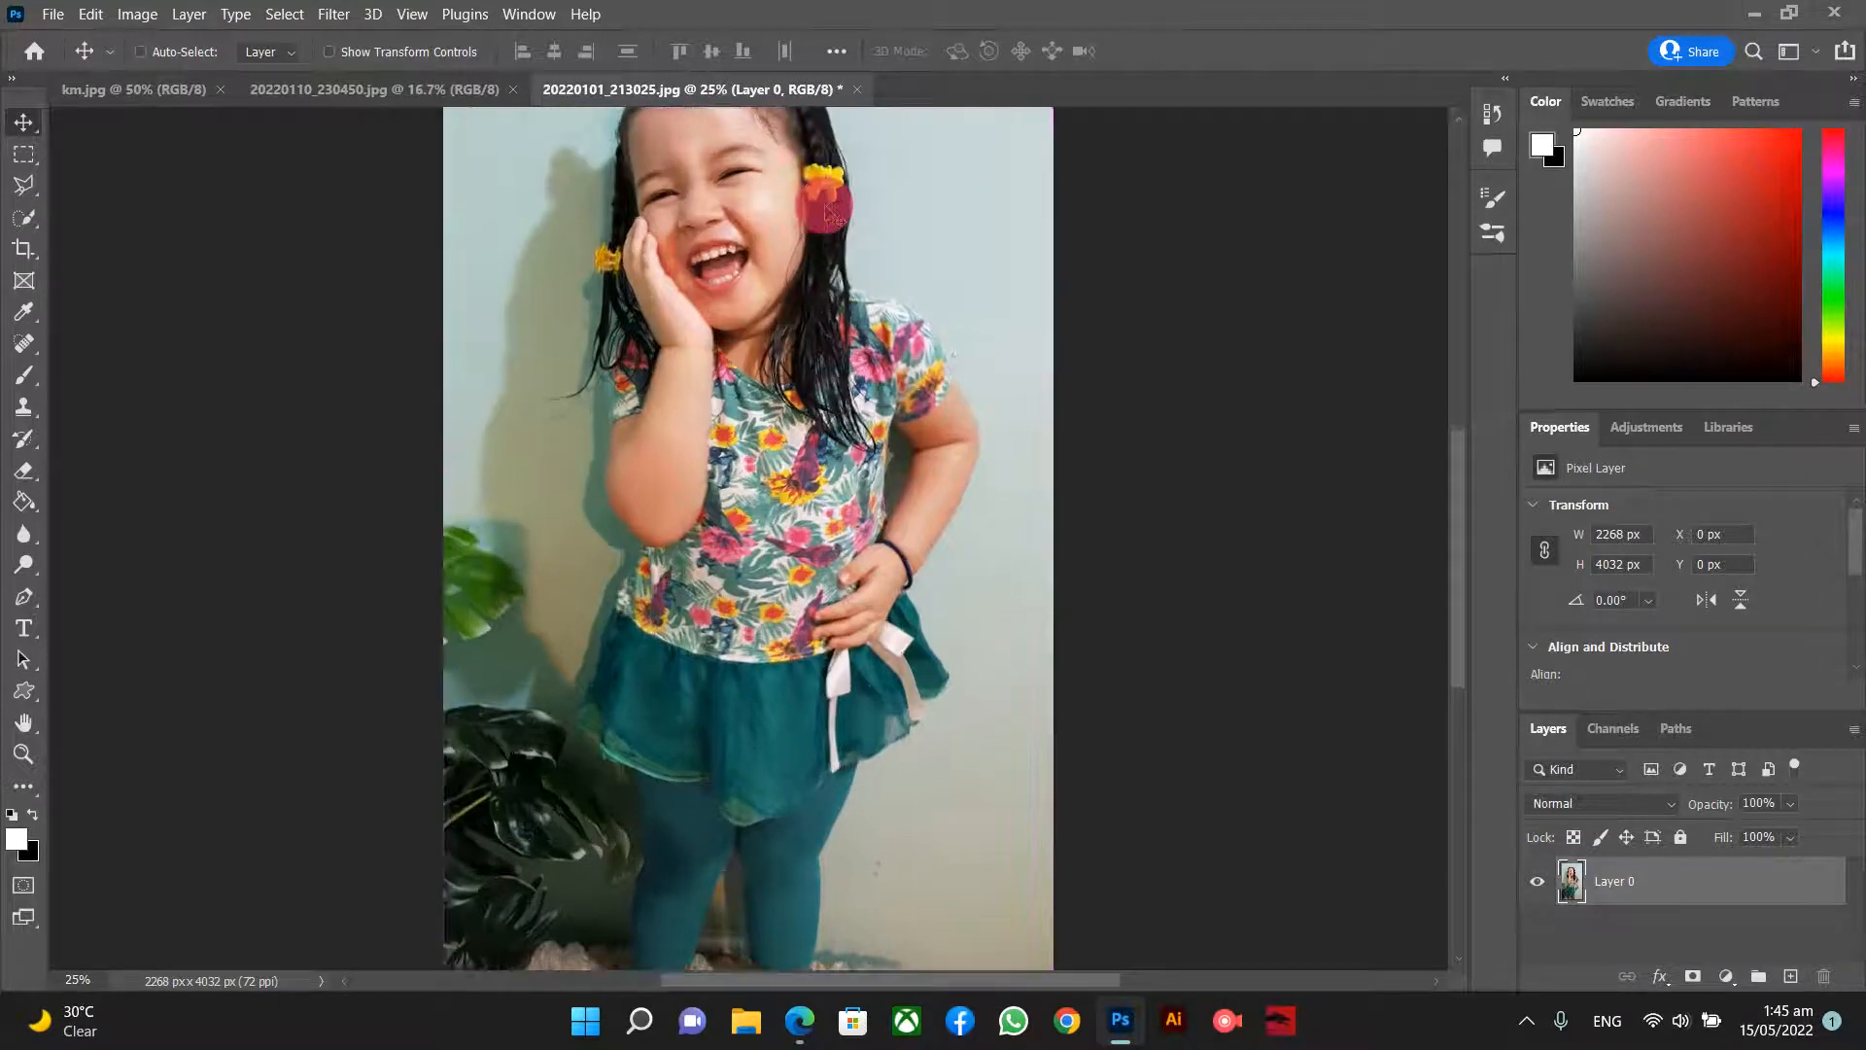
scroll(824, 209, up, 5)
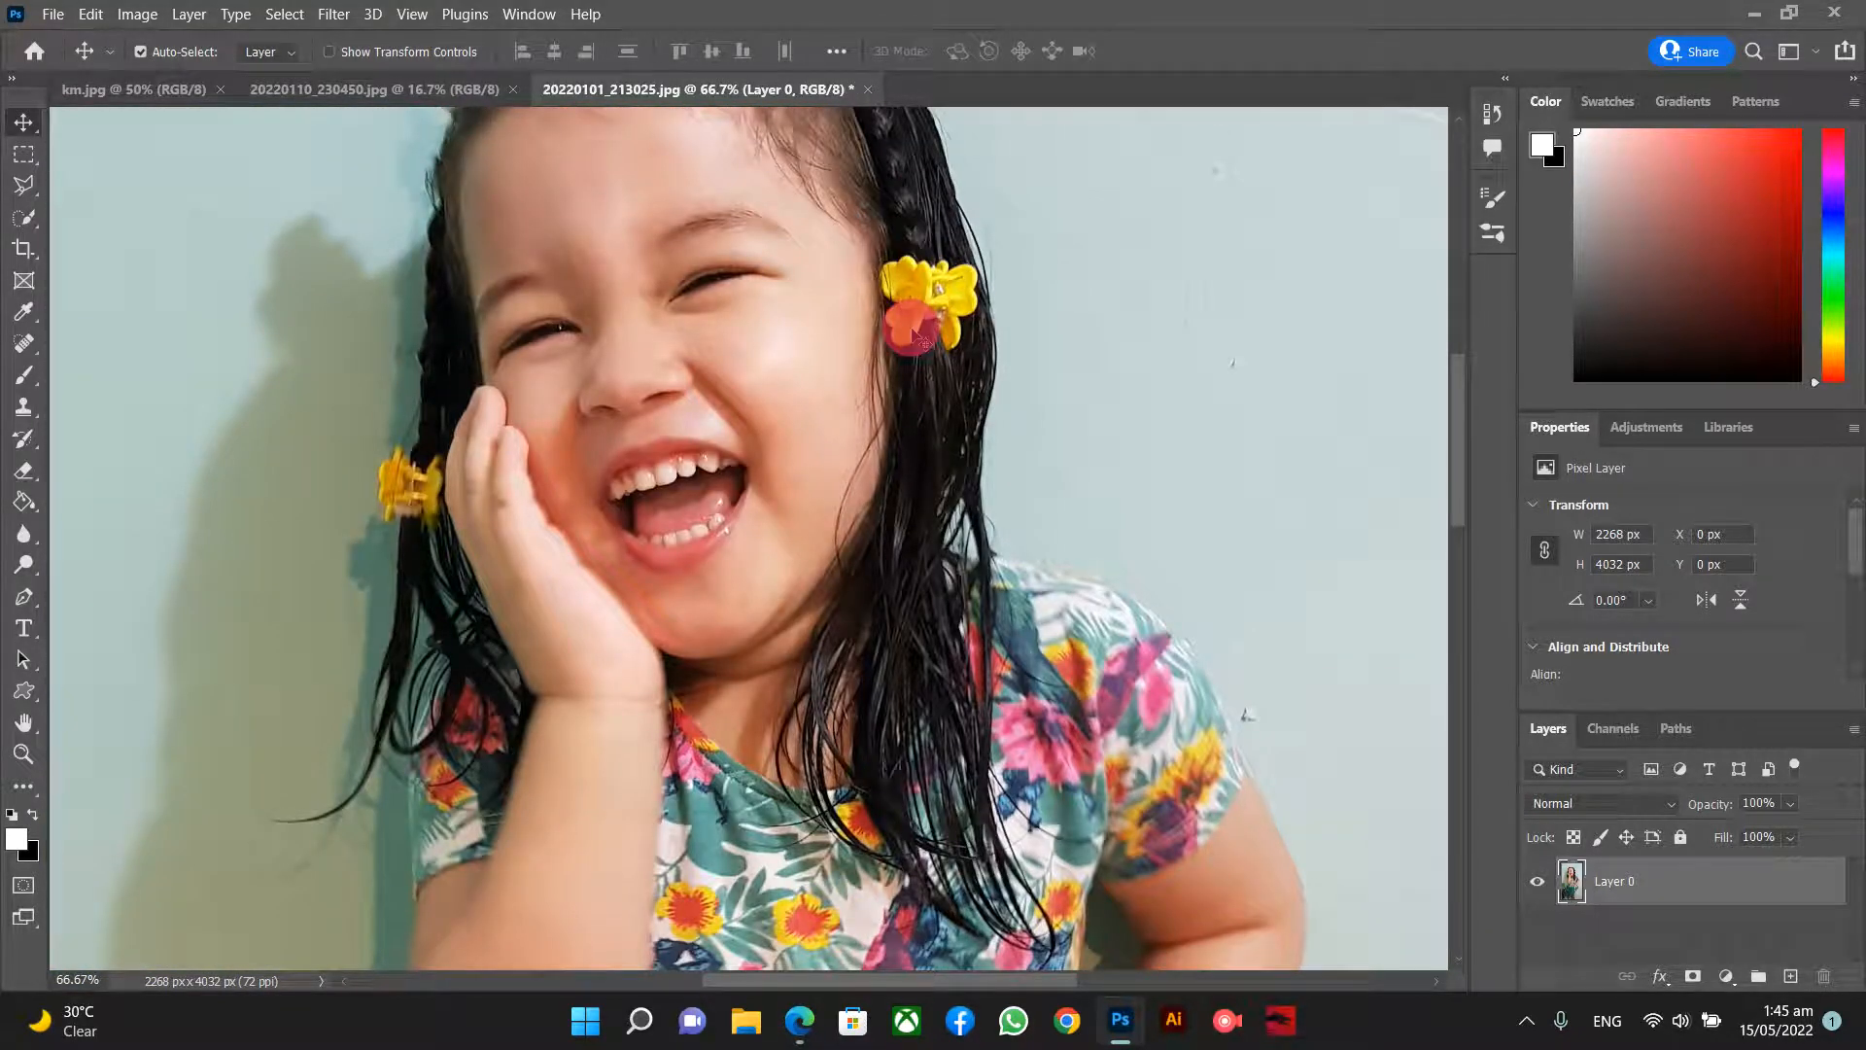
right_click(24, 216)
click(97, 237)
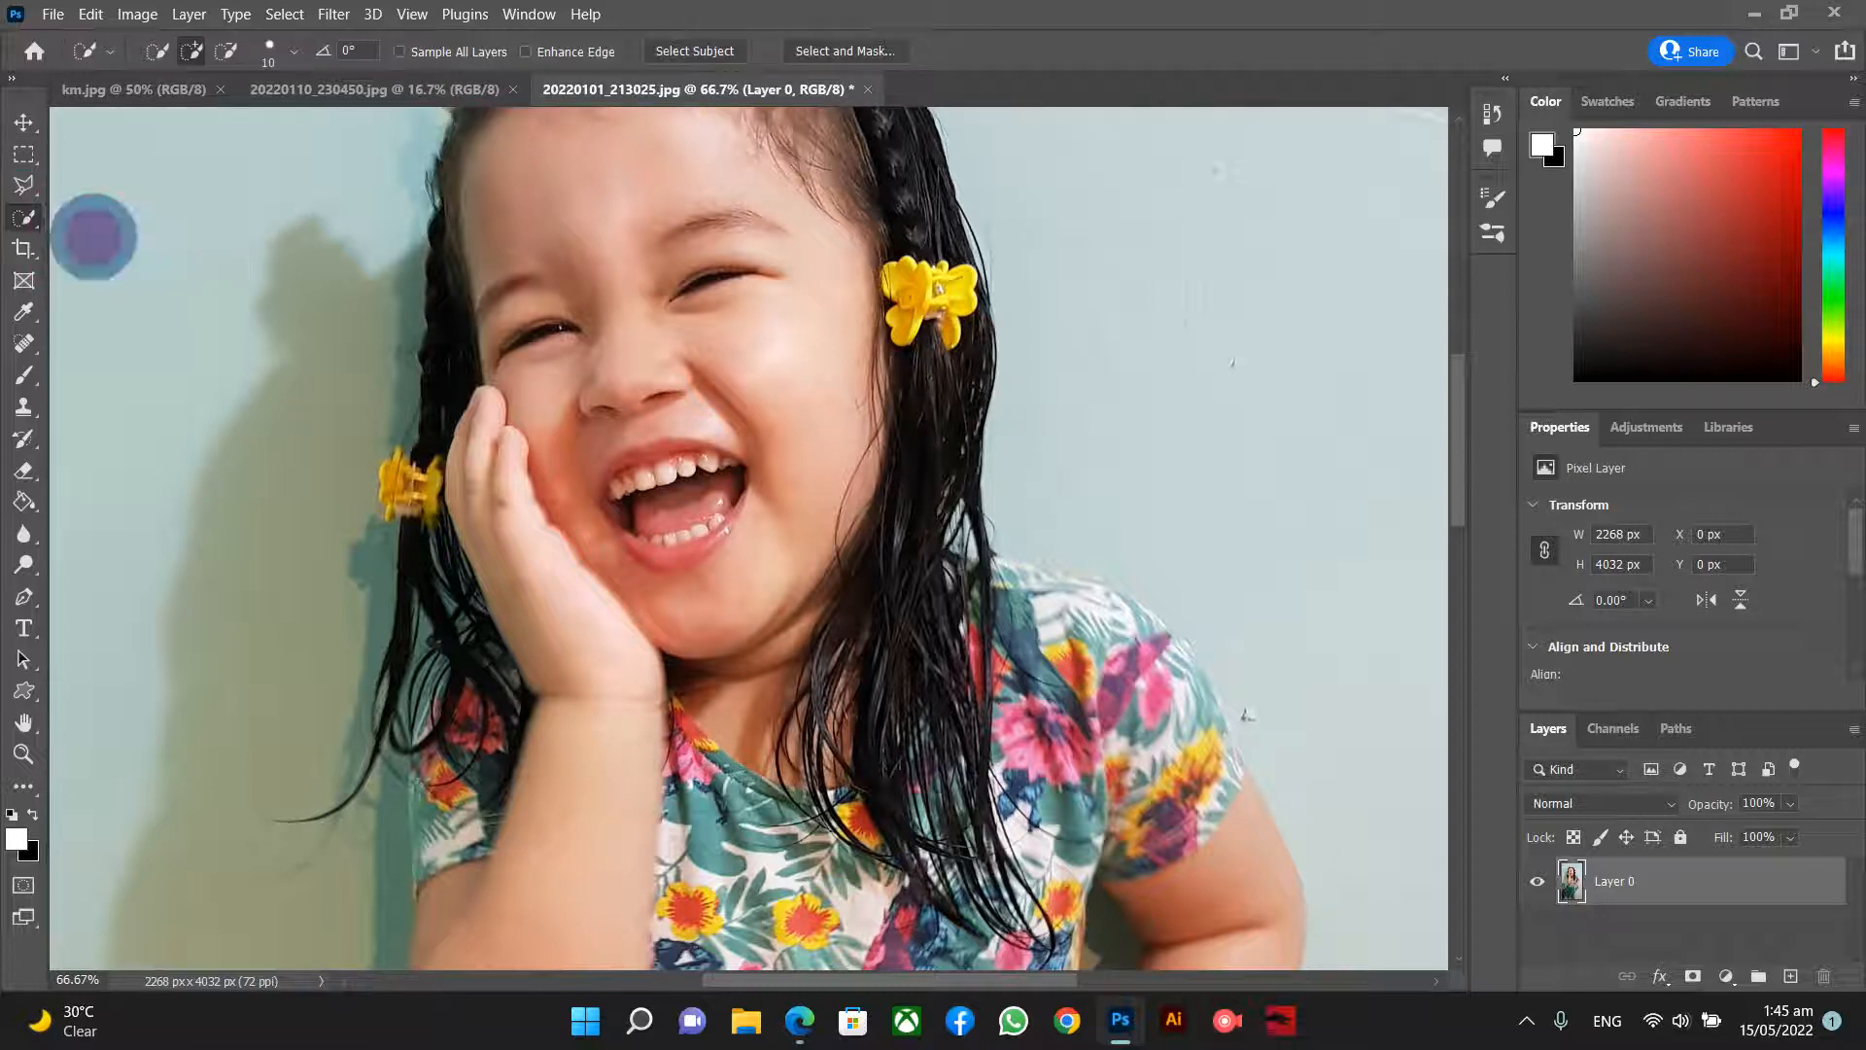
- Try a Quick Selection on the girl's face with a 50 px brush, and clear the selection
key(bracketright)
key(bracketright)
key(bracketright)
key(bracketright)
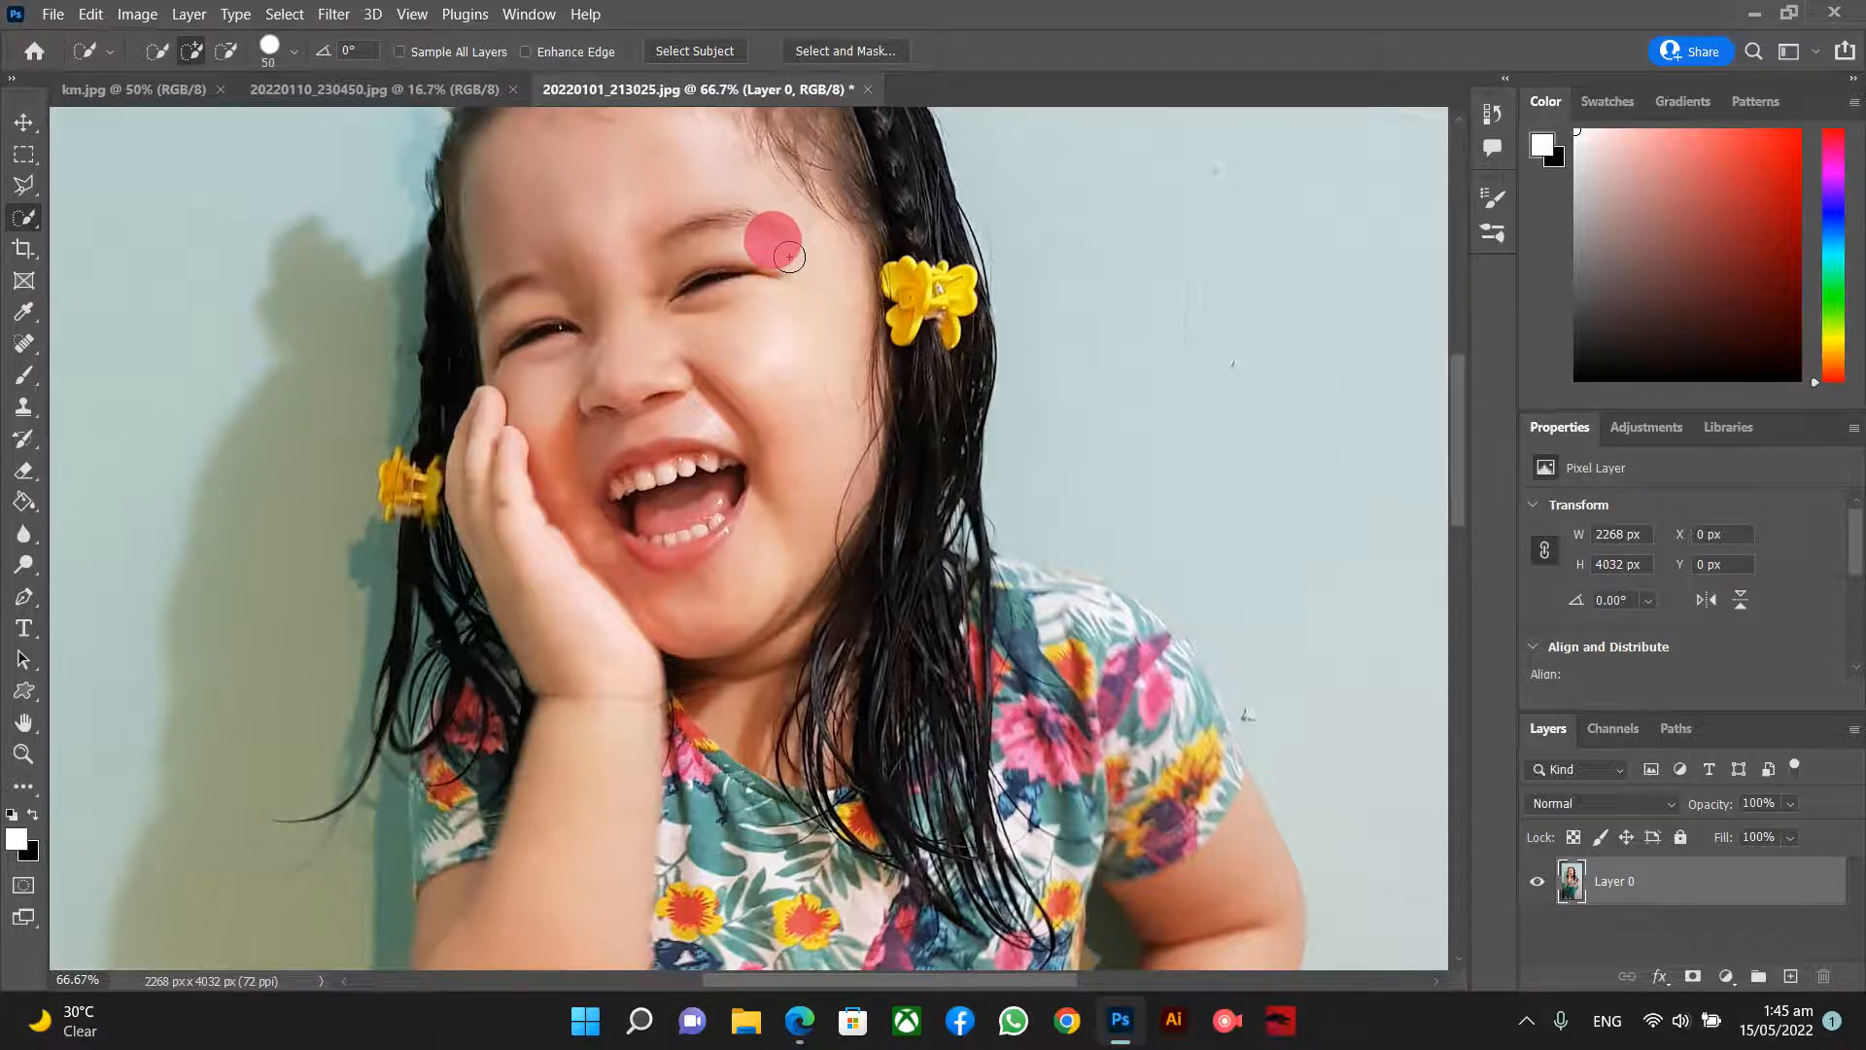
click(789, 256)
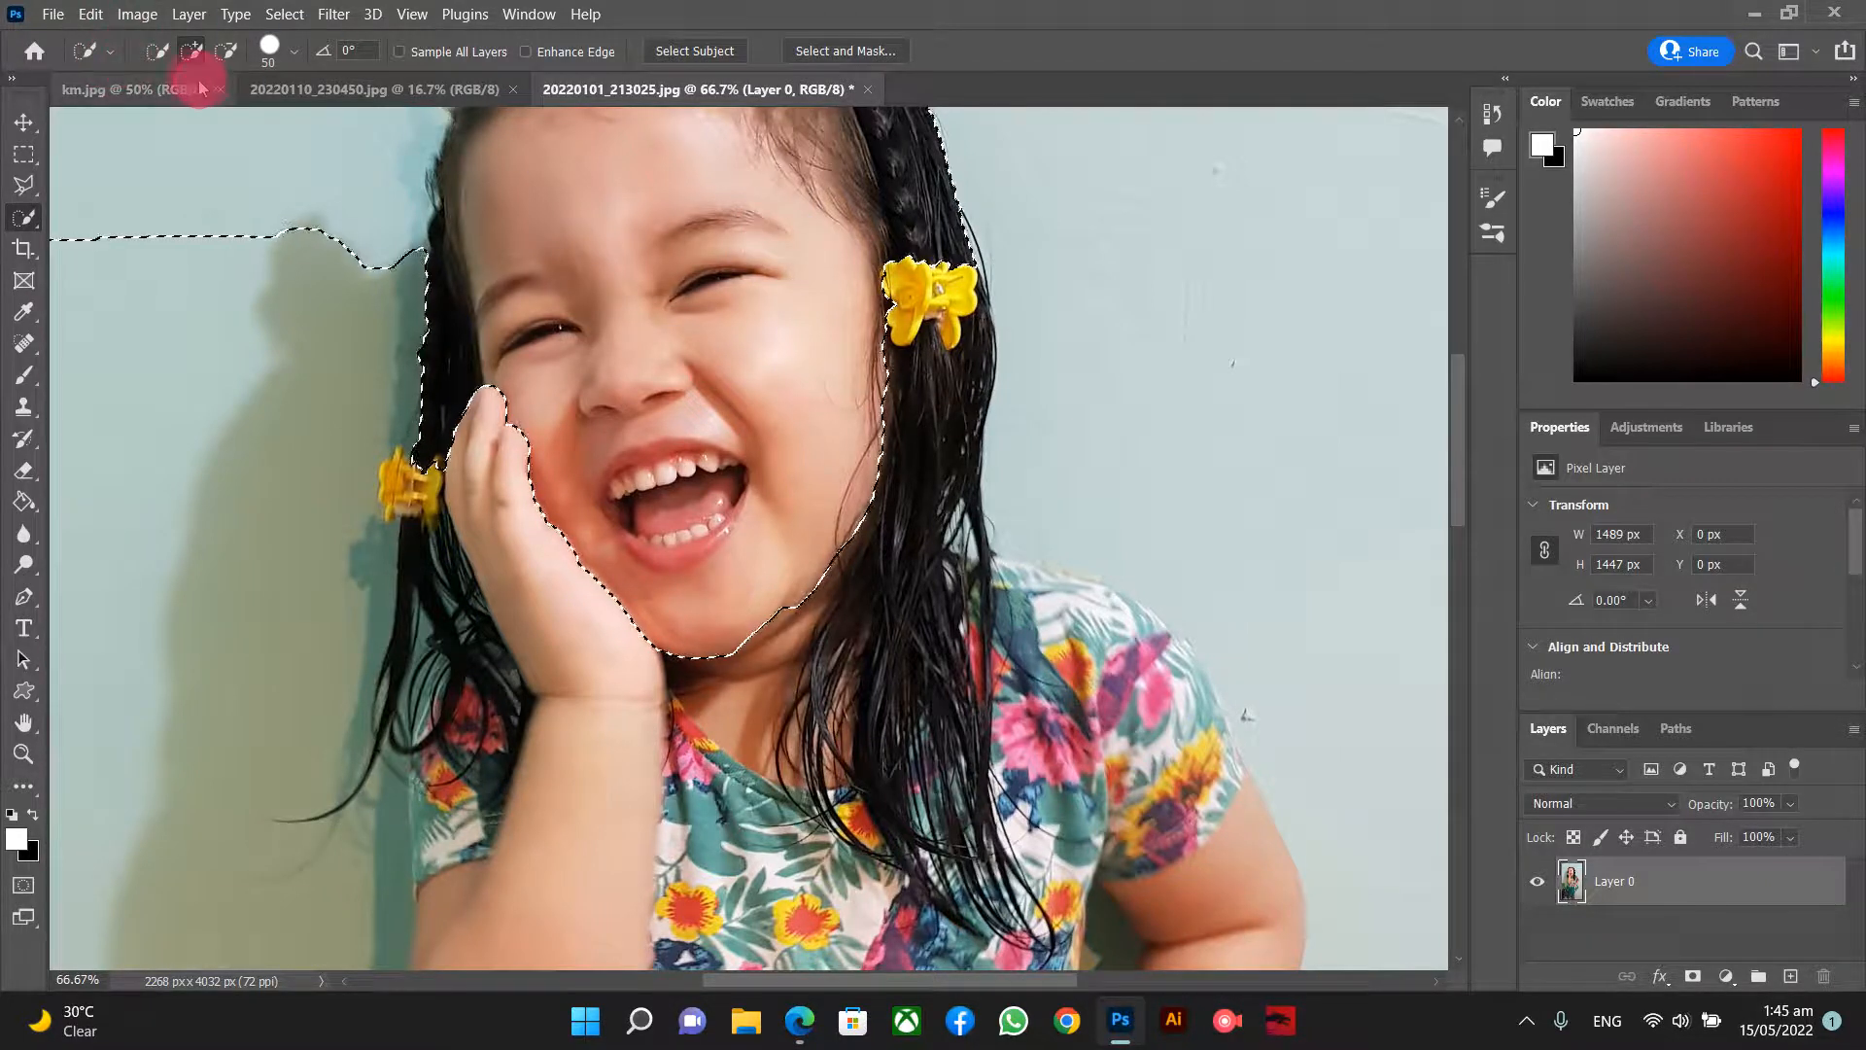
key(ctrl+d)
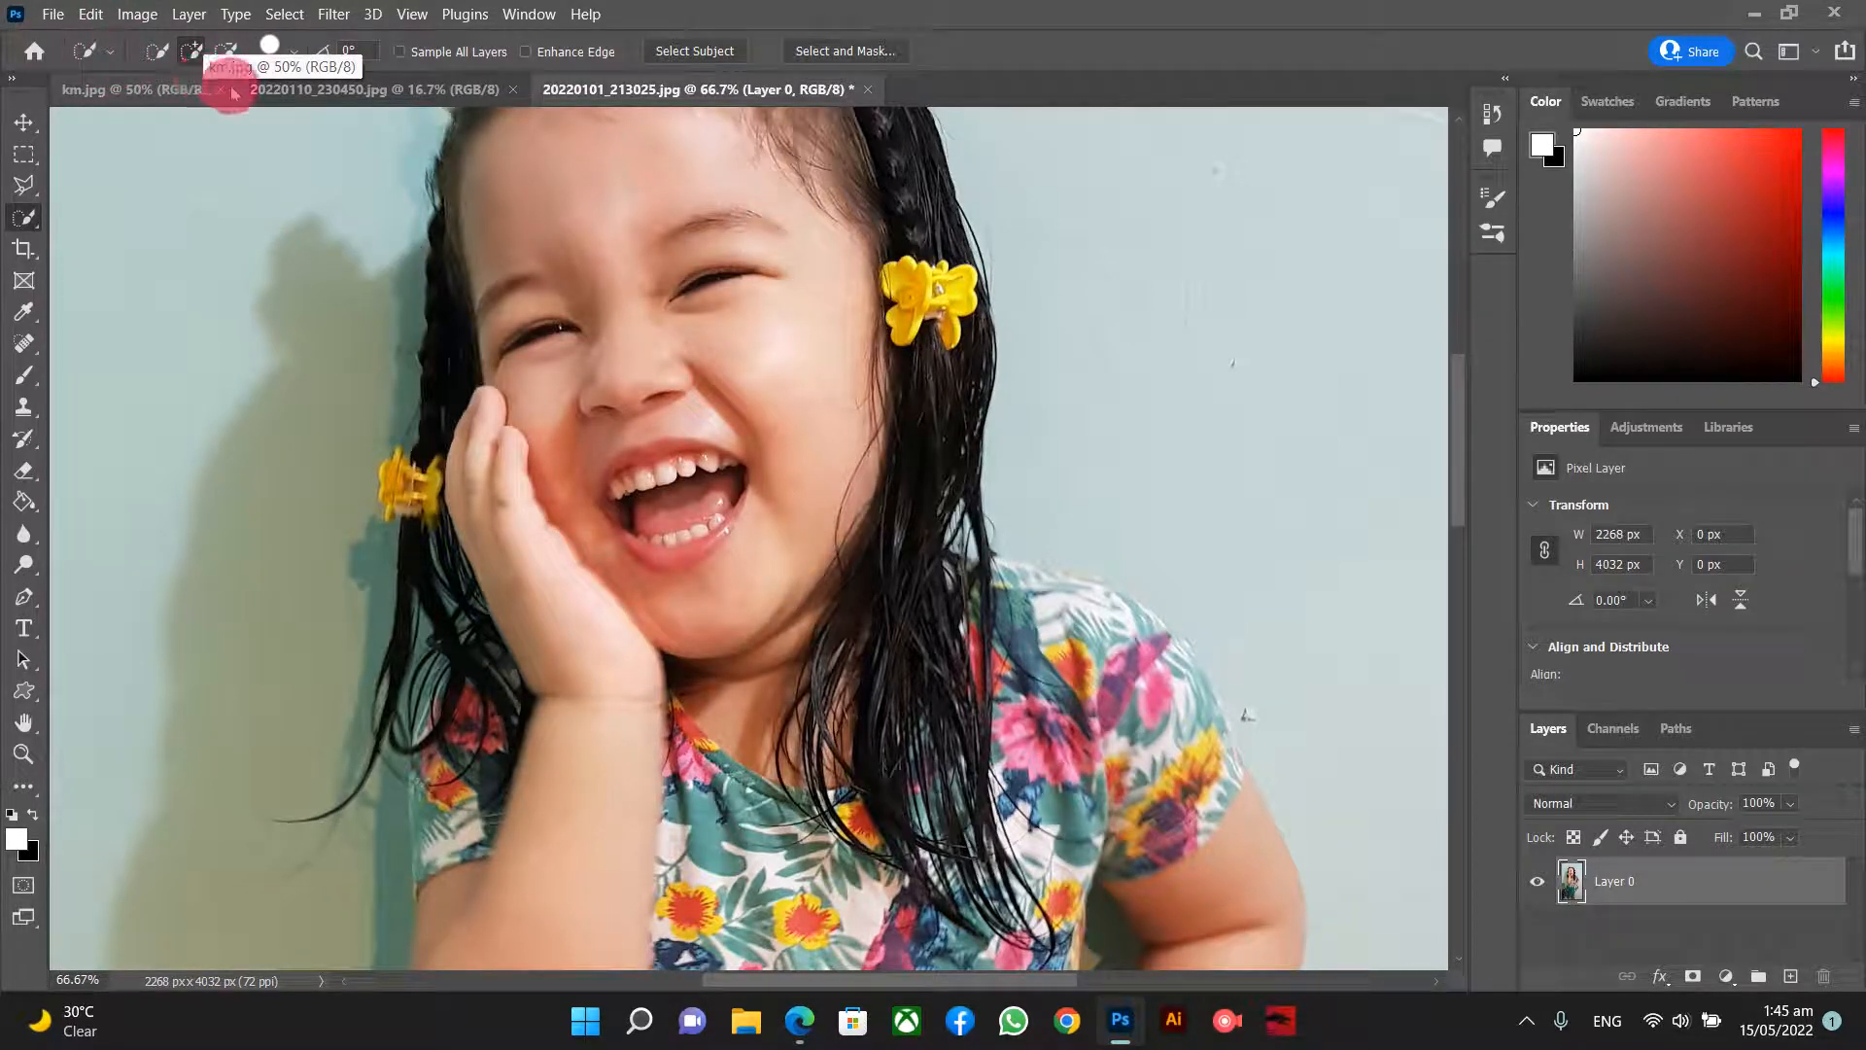
- Set the Quick Selection brush to a size of 22 px and a hardness of 39%, keeping Pen Pressure for size
click(299, 52)
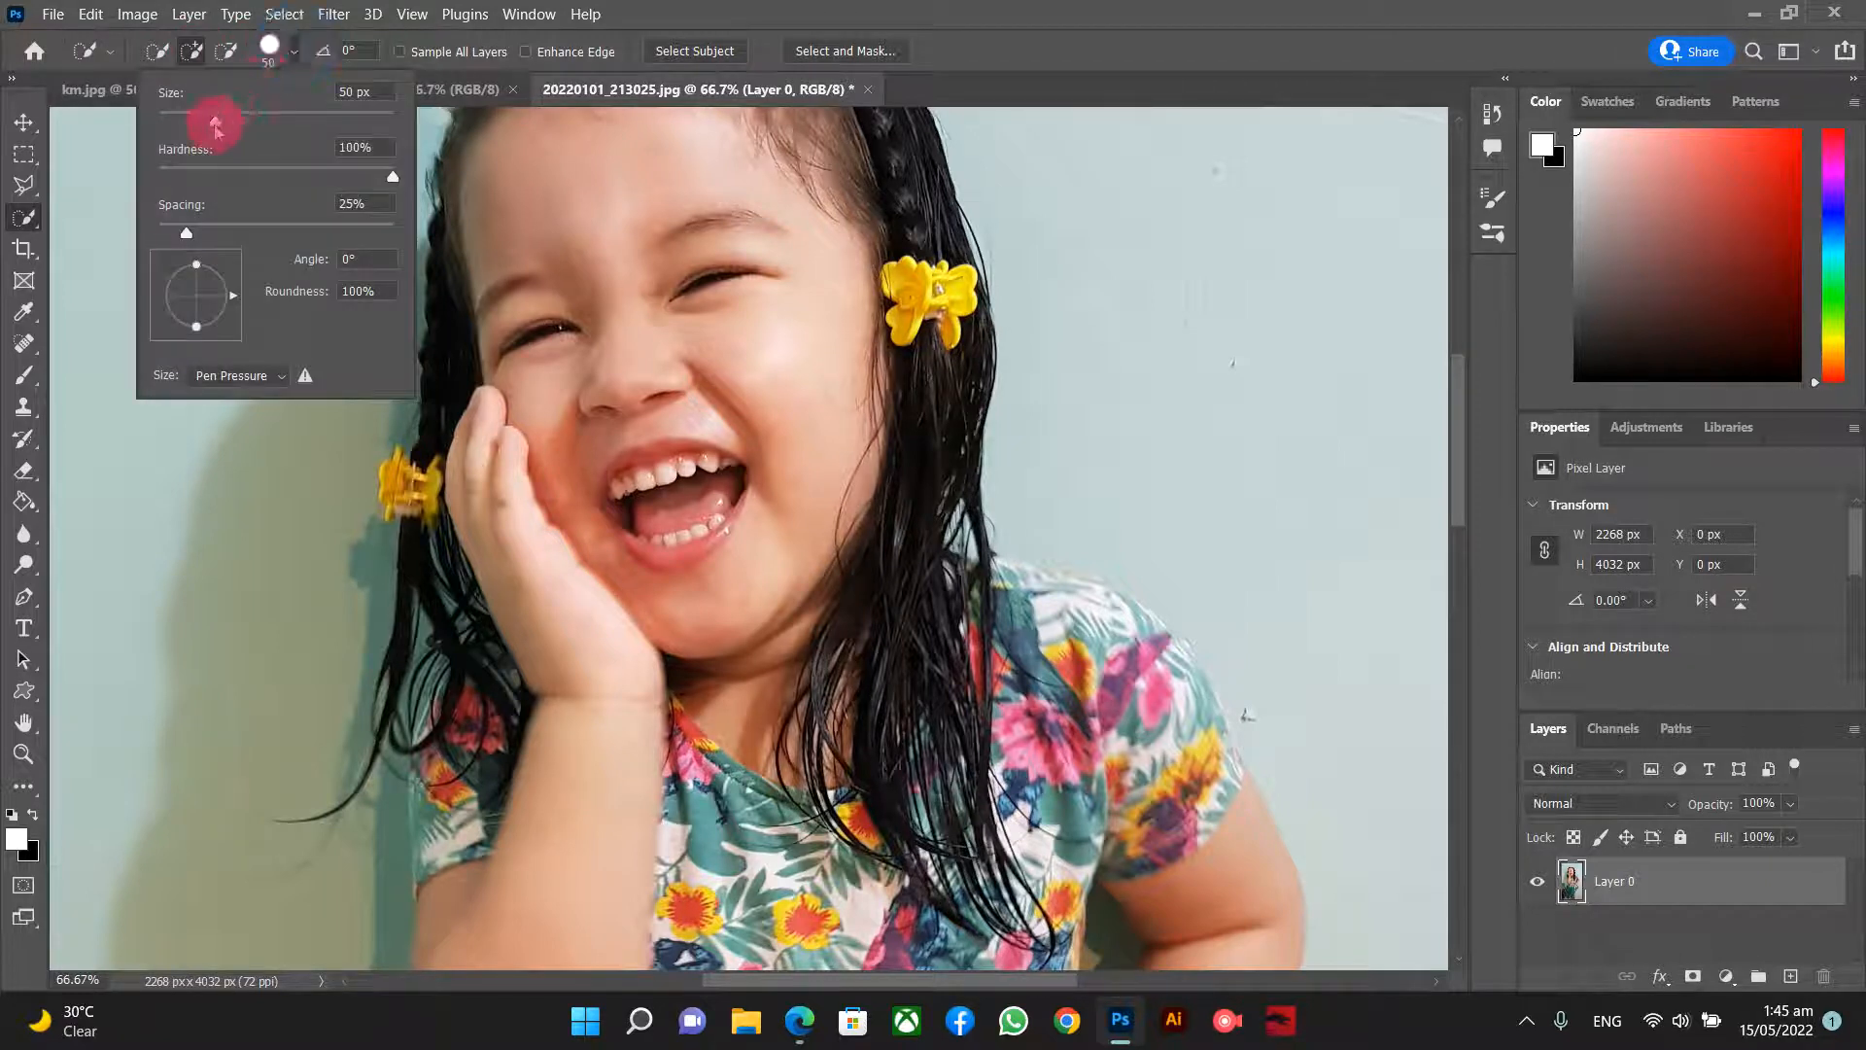
mouse_move(214, 121)
mouse_down()
mouse_move(395, 115)
mouse_move(612, 217)
mouse_move(729, 456)
mouse_move(316, 136)
mouse_move(320, 117)
mouse_up()
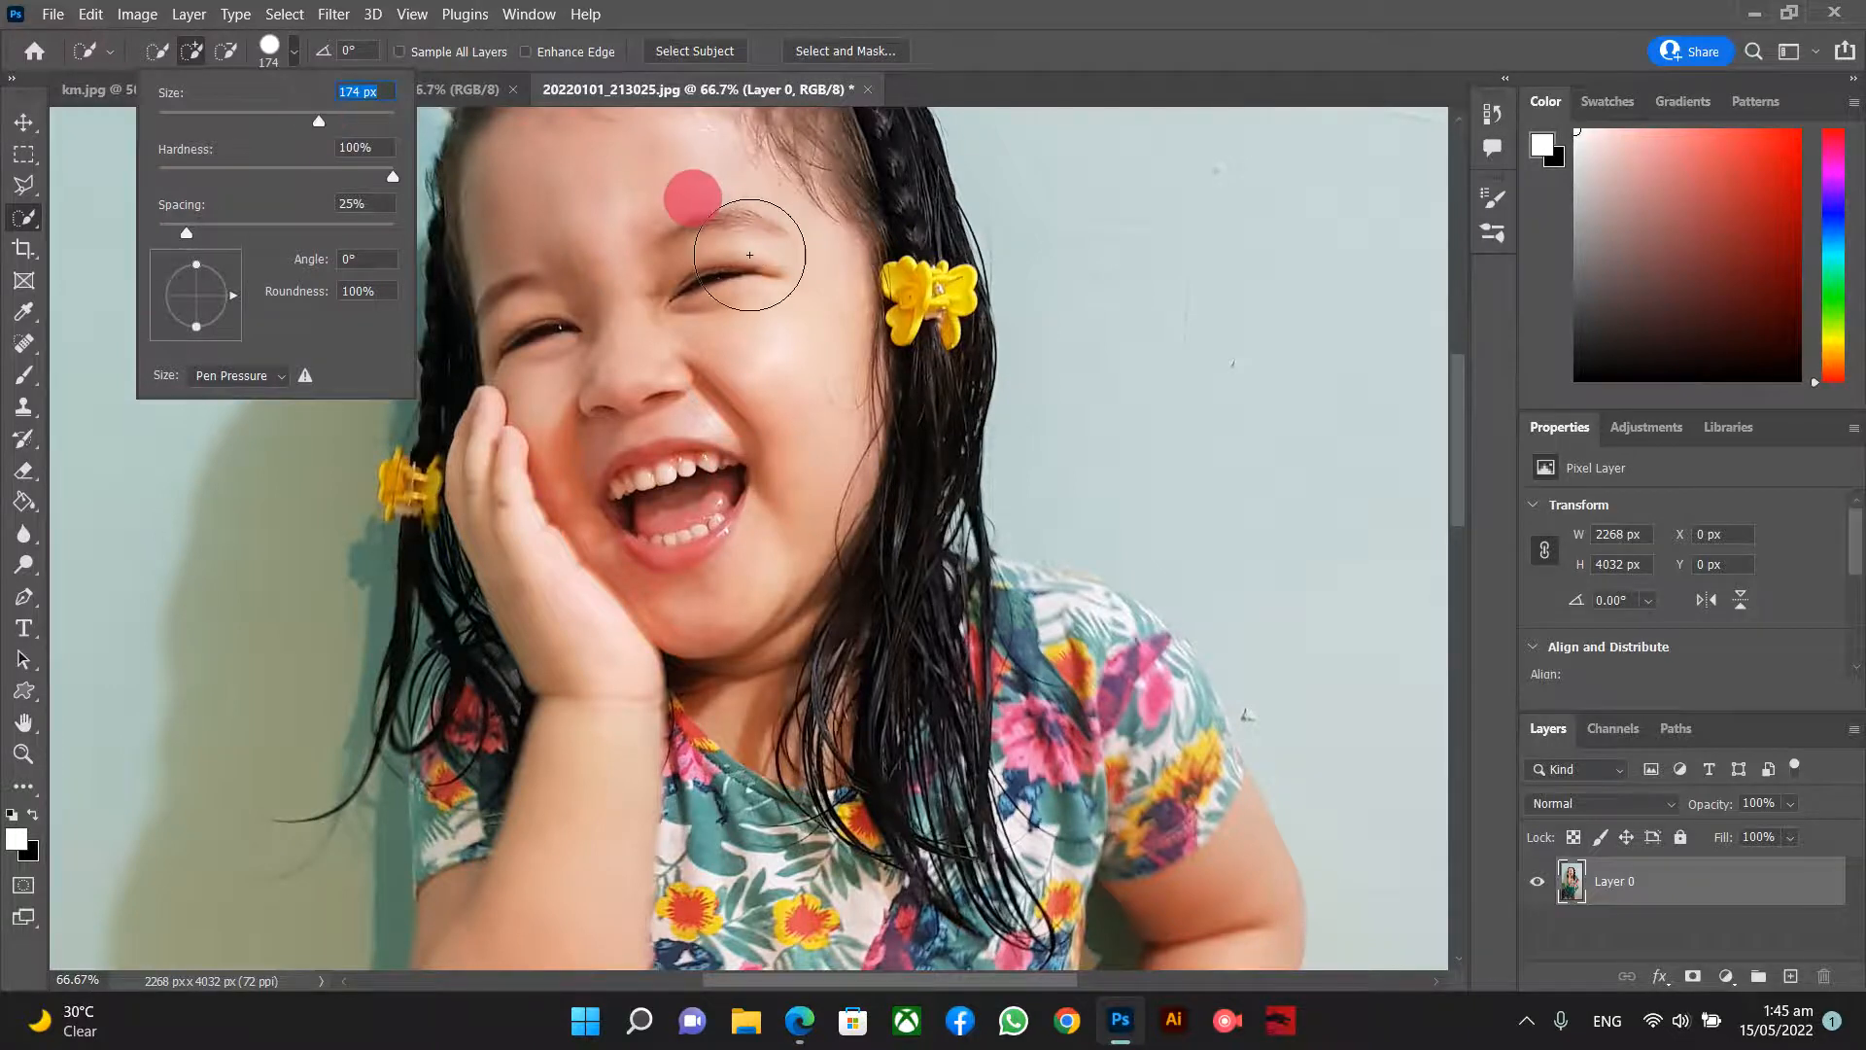
click(178, 117)
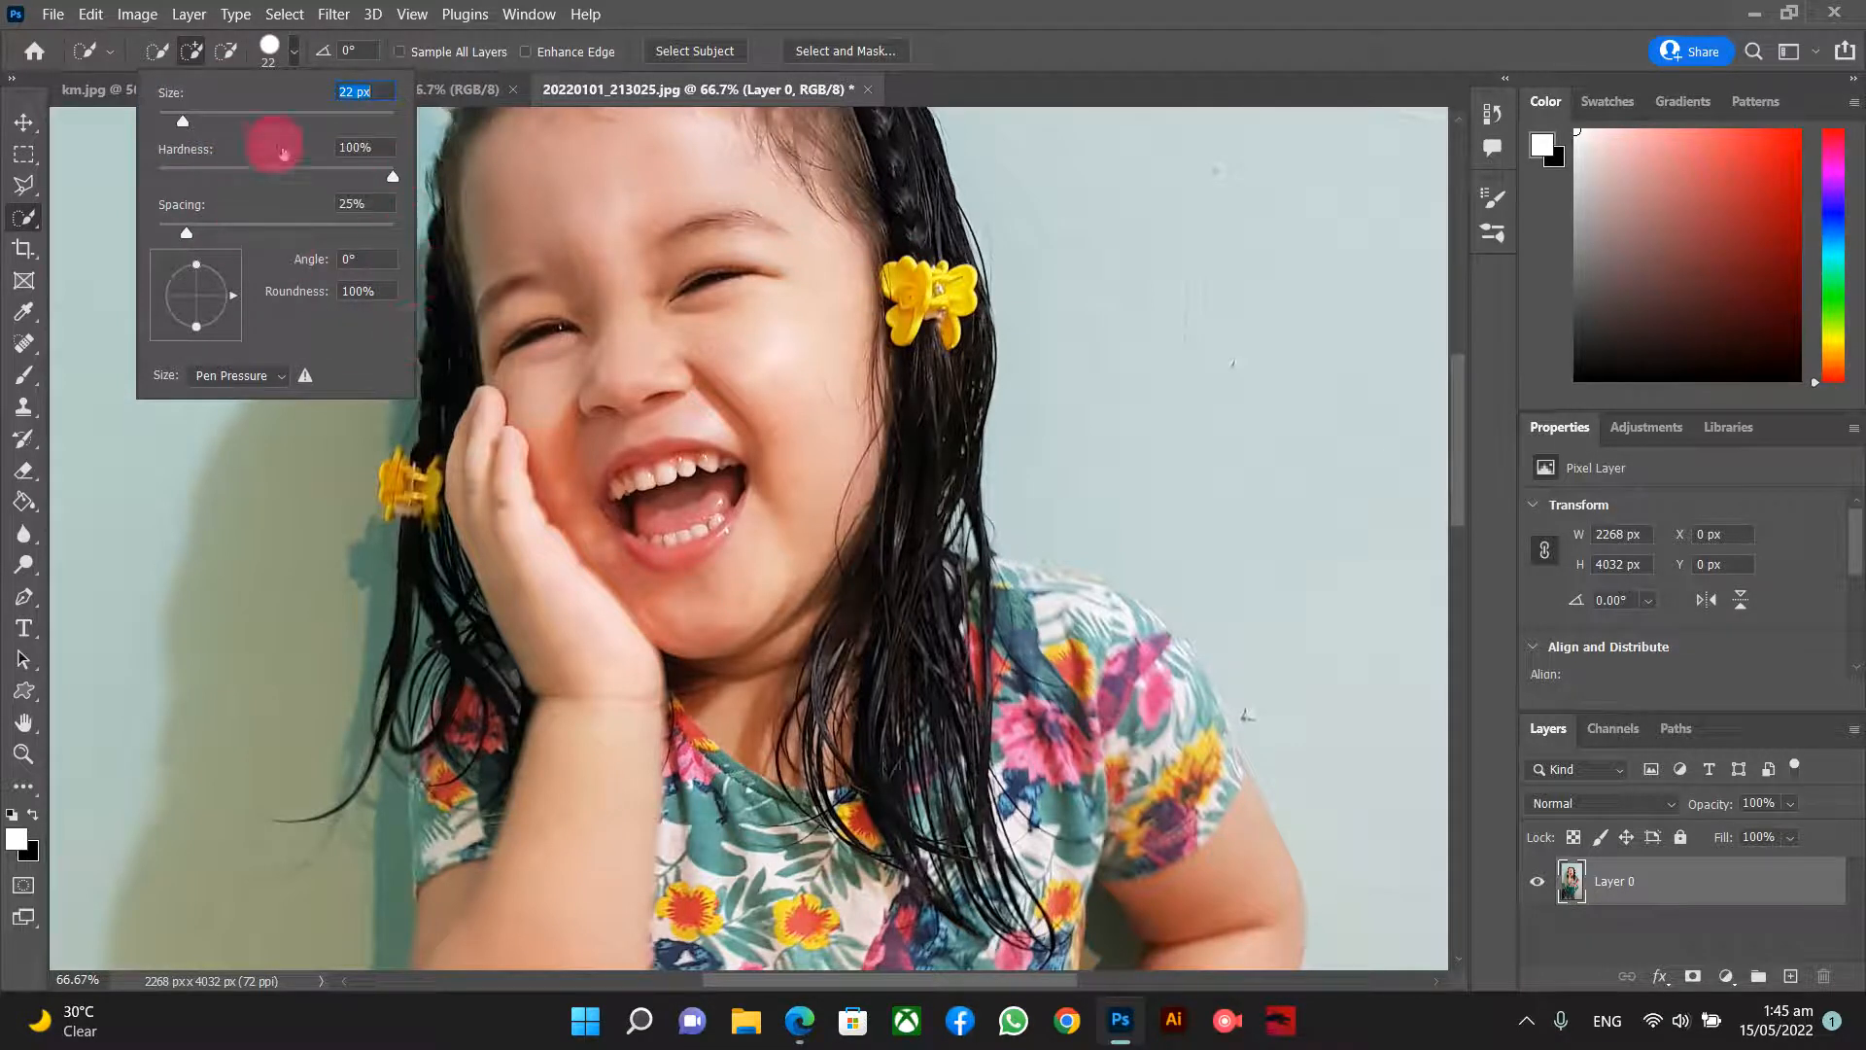
click(281, 378)
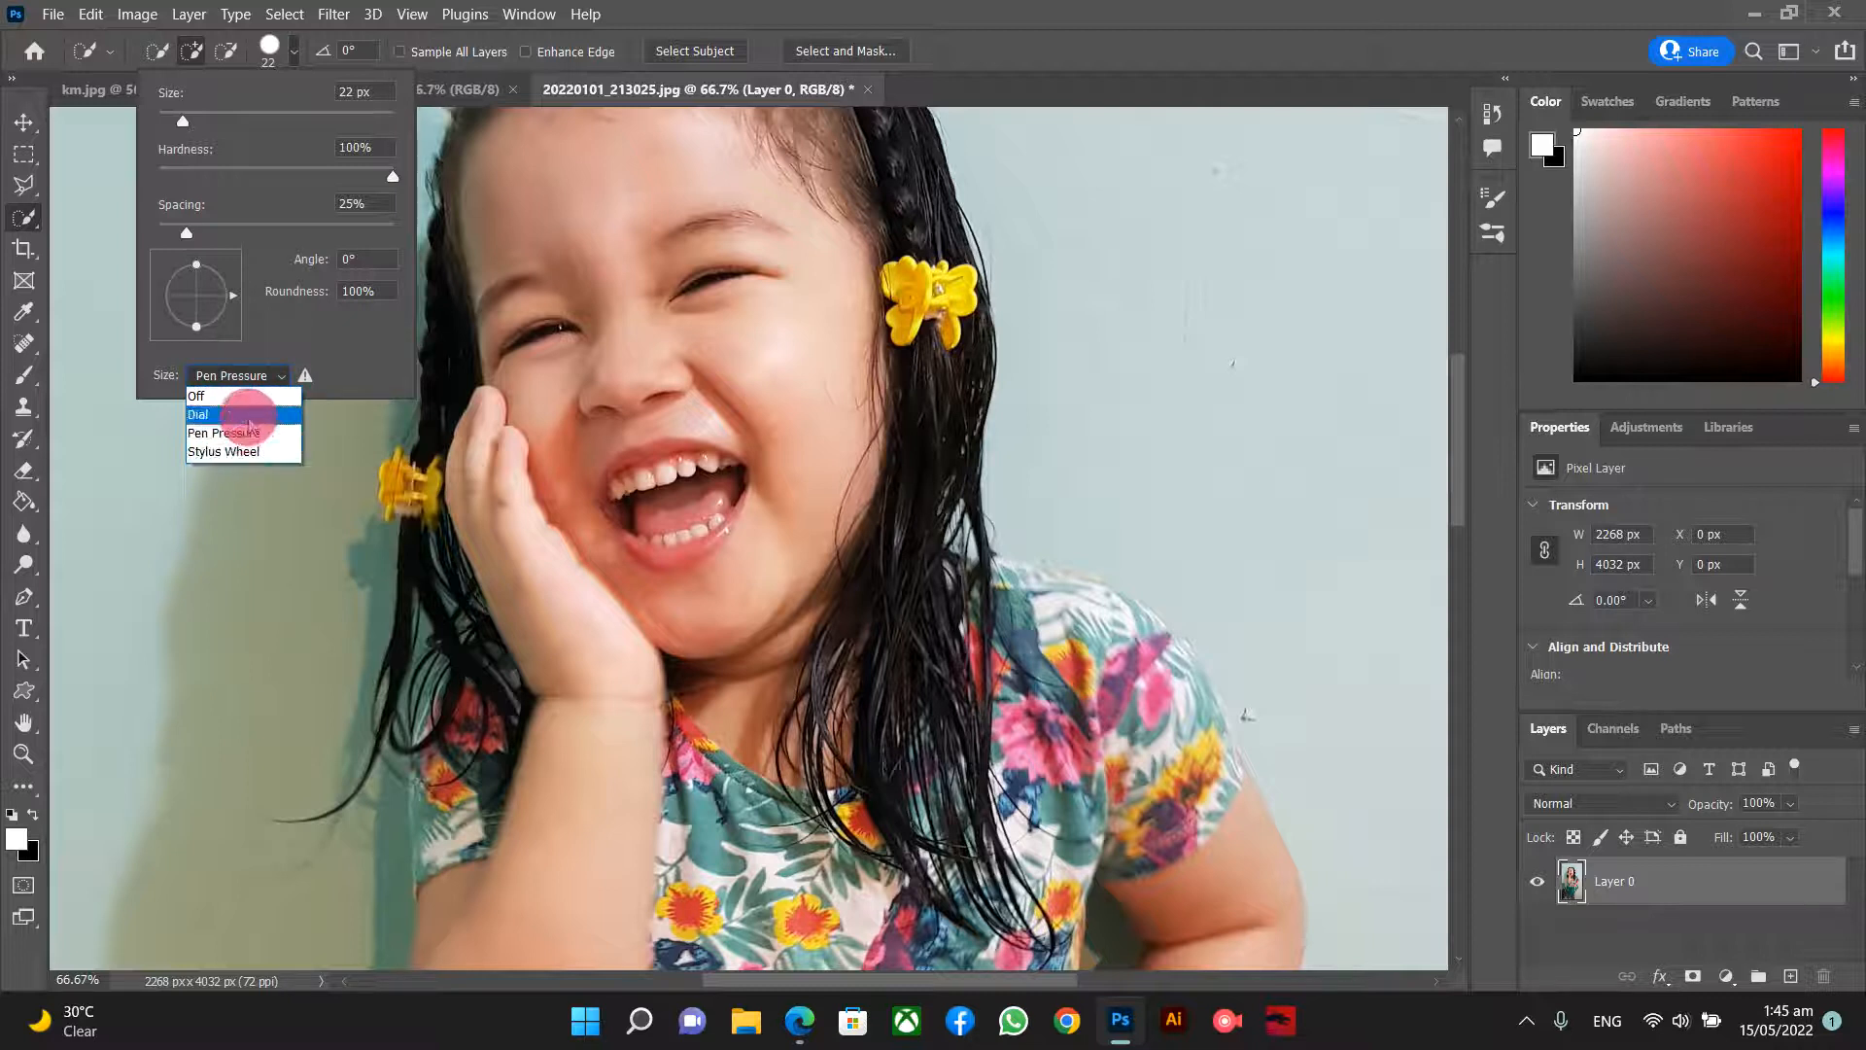
click(288, 376)
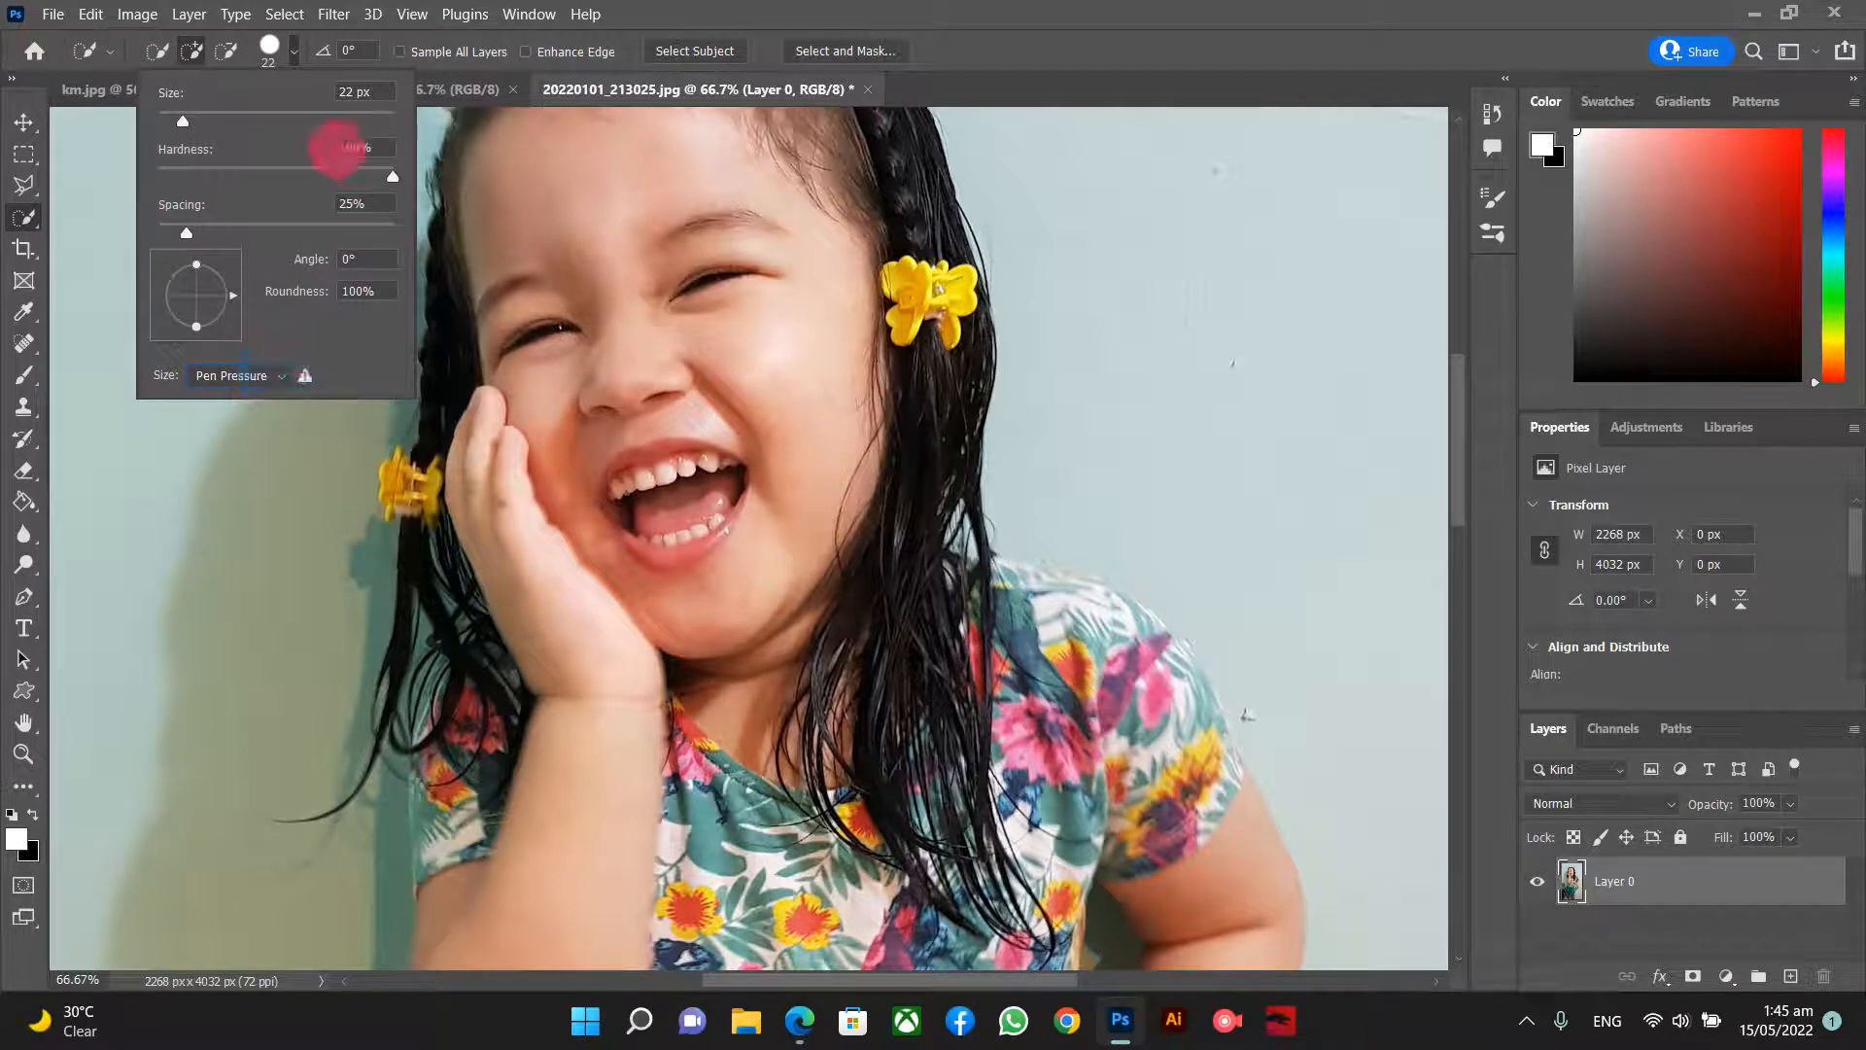
click(251, 177)
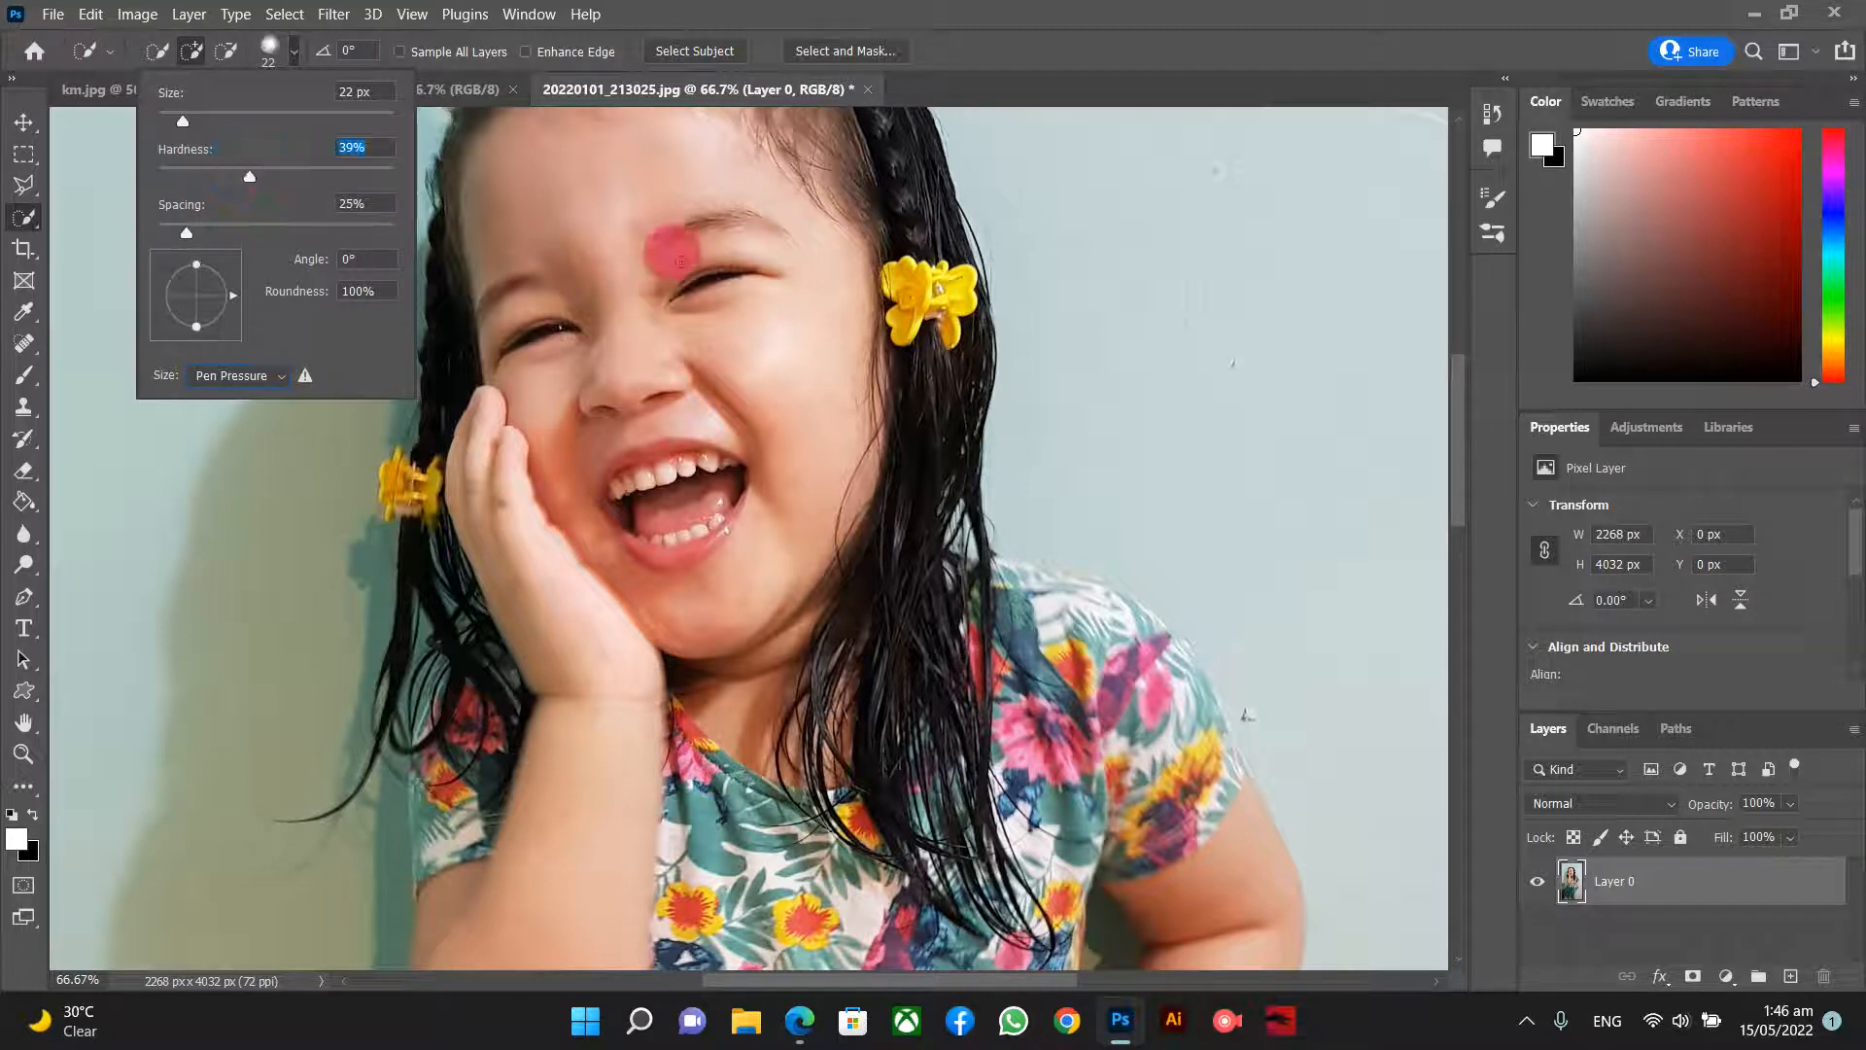
- Select the yellow hair clip beside the girl's eye and set the brush spacing to 1000%
click(903, 274)
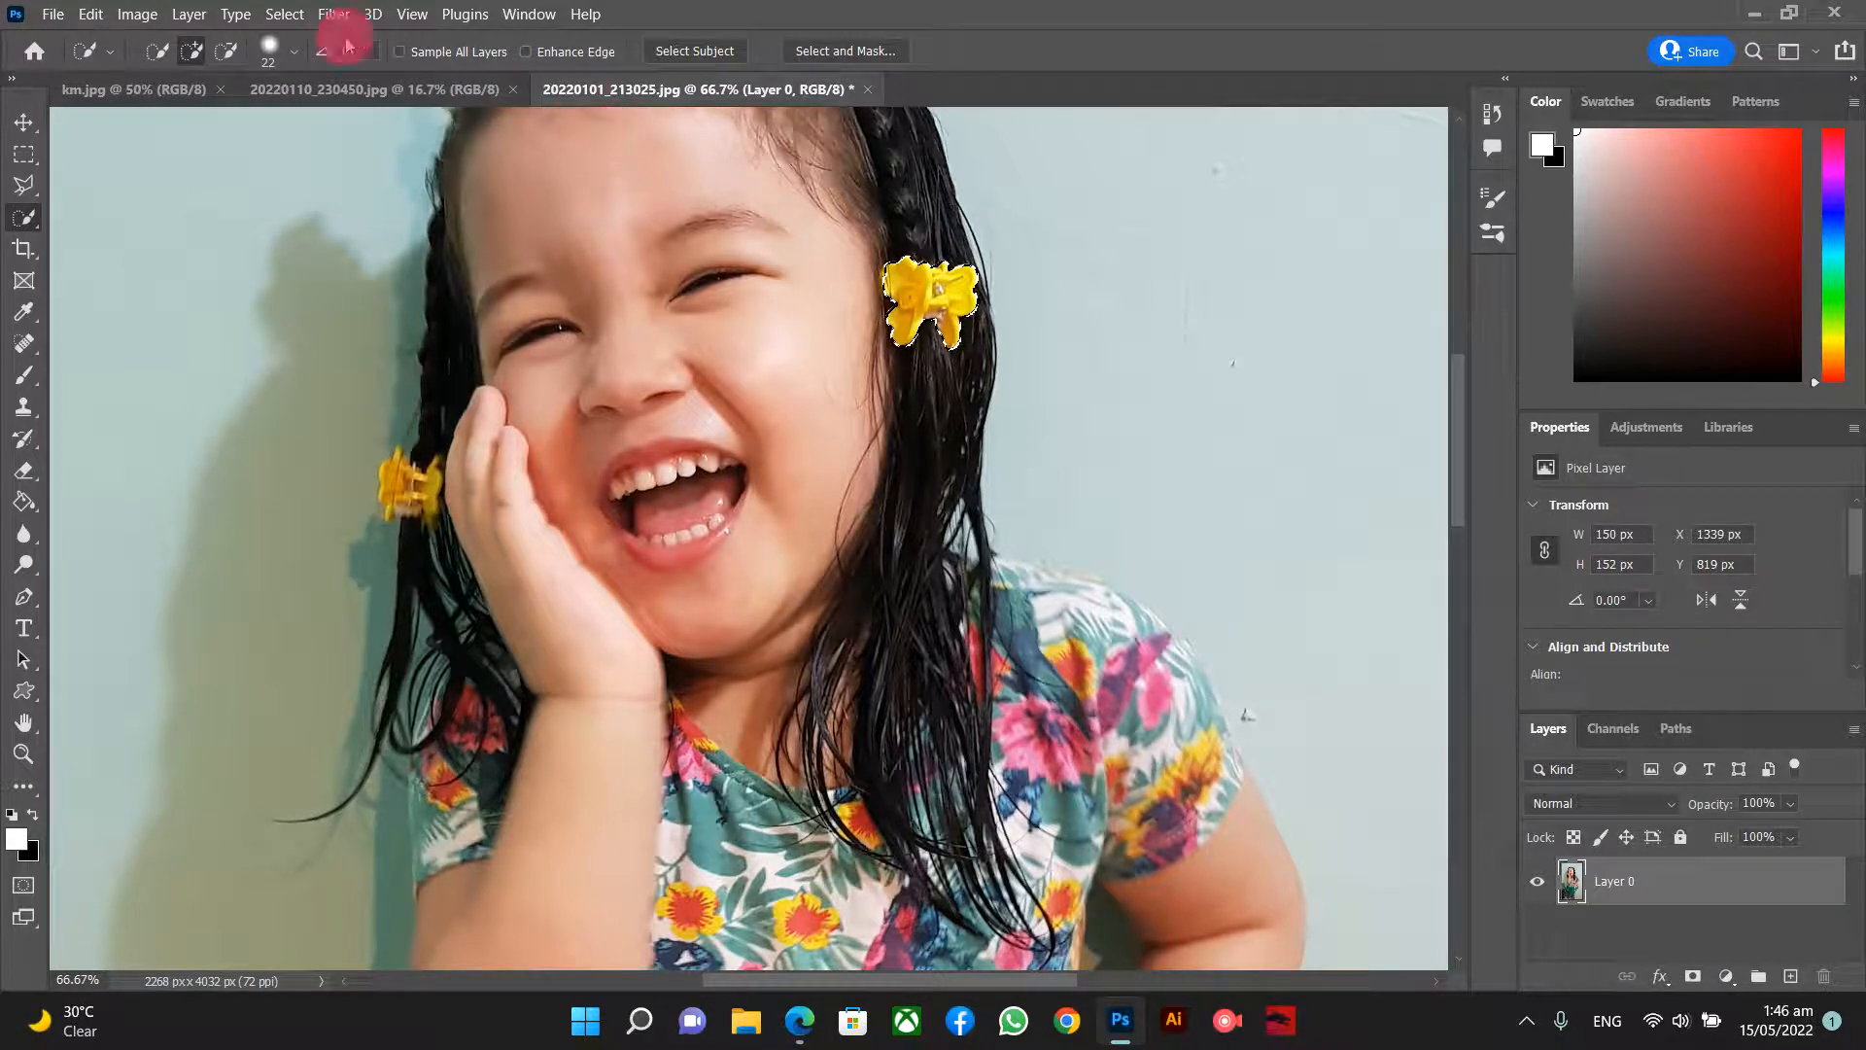
click(270, 49)
drag(187, 236, 483, 275)
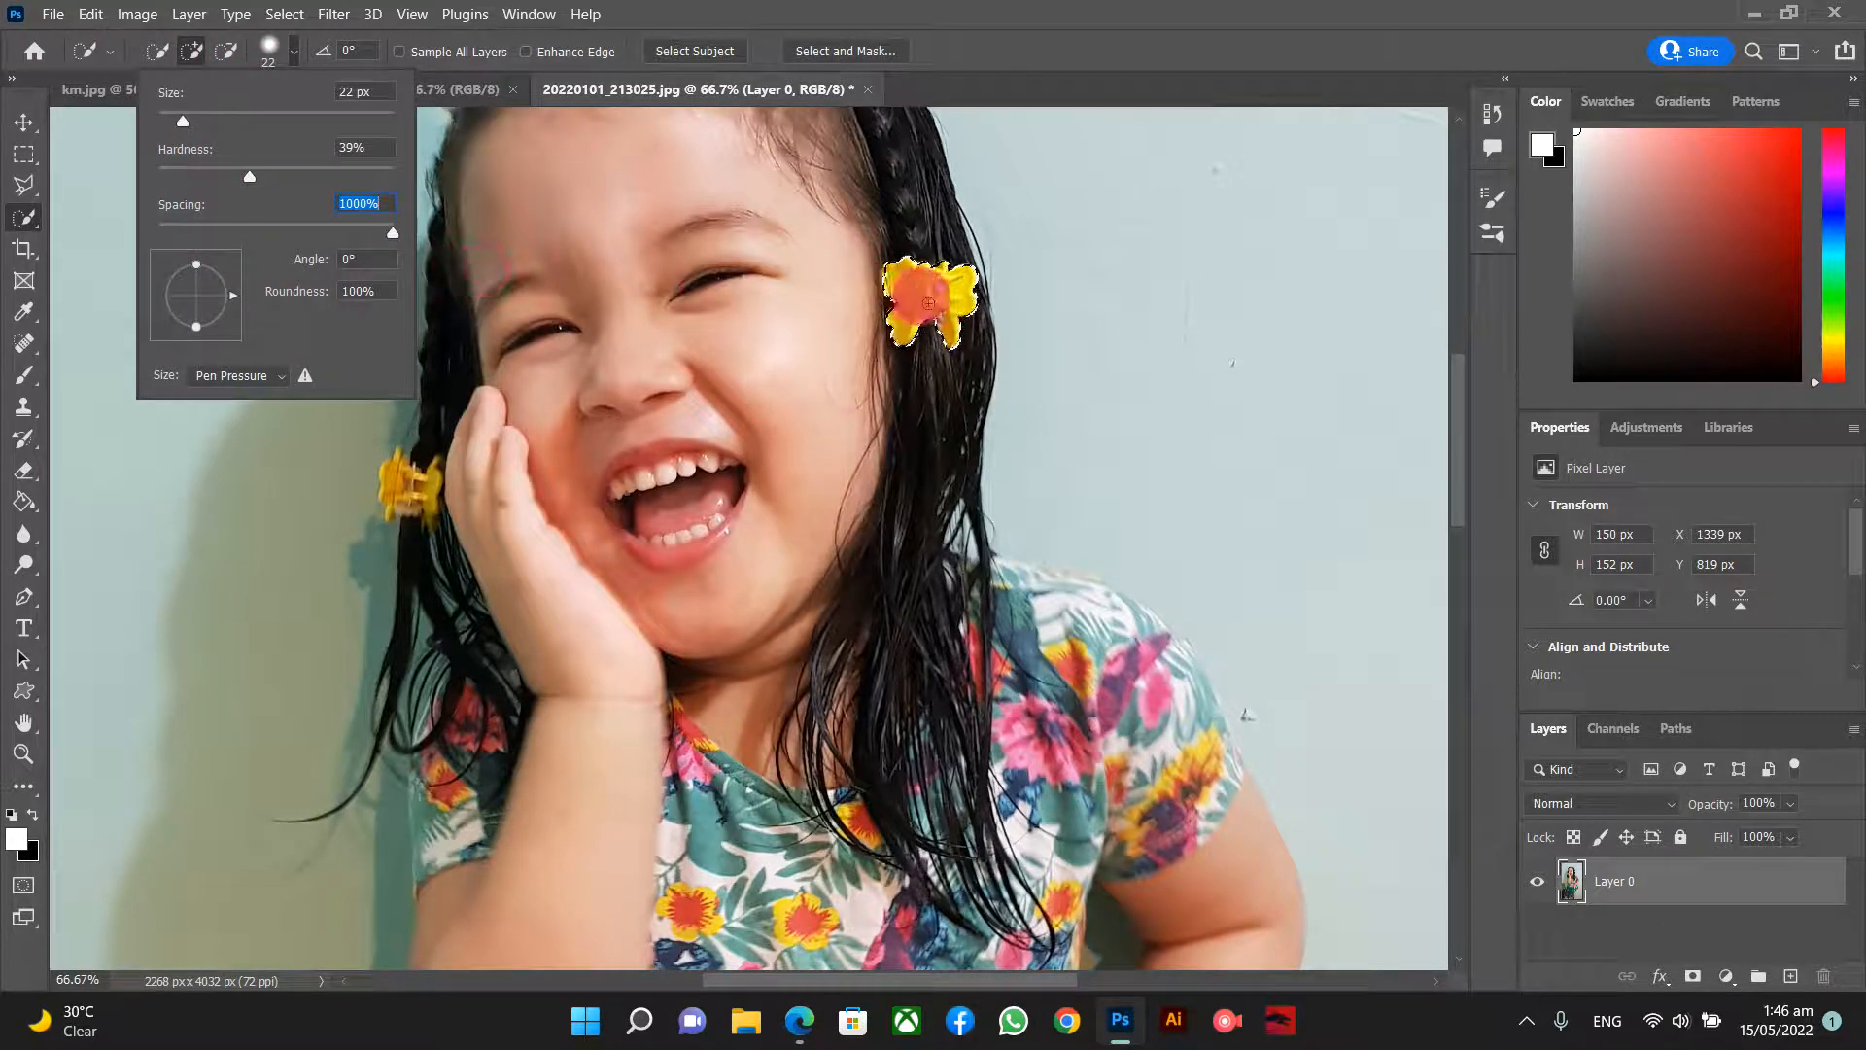
- Try to extend the selection across the face to the hair clip beside her hand, and clear the selection
click(924, 303)
mouse_move(903, 282)
mouse_down()
mouse_move(461, 429)
mouse_move(424, 479)
mouse_up()
click(430, 479)
click(389, 478)
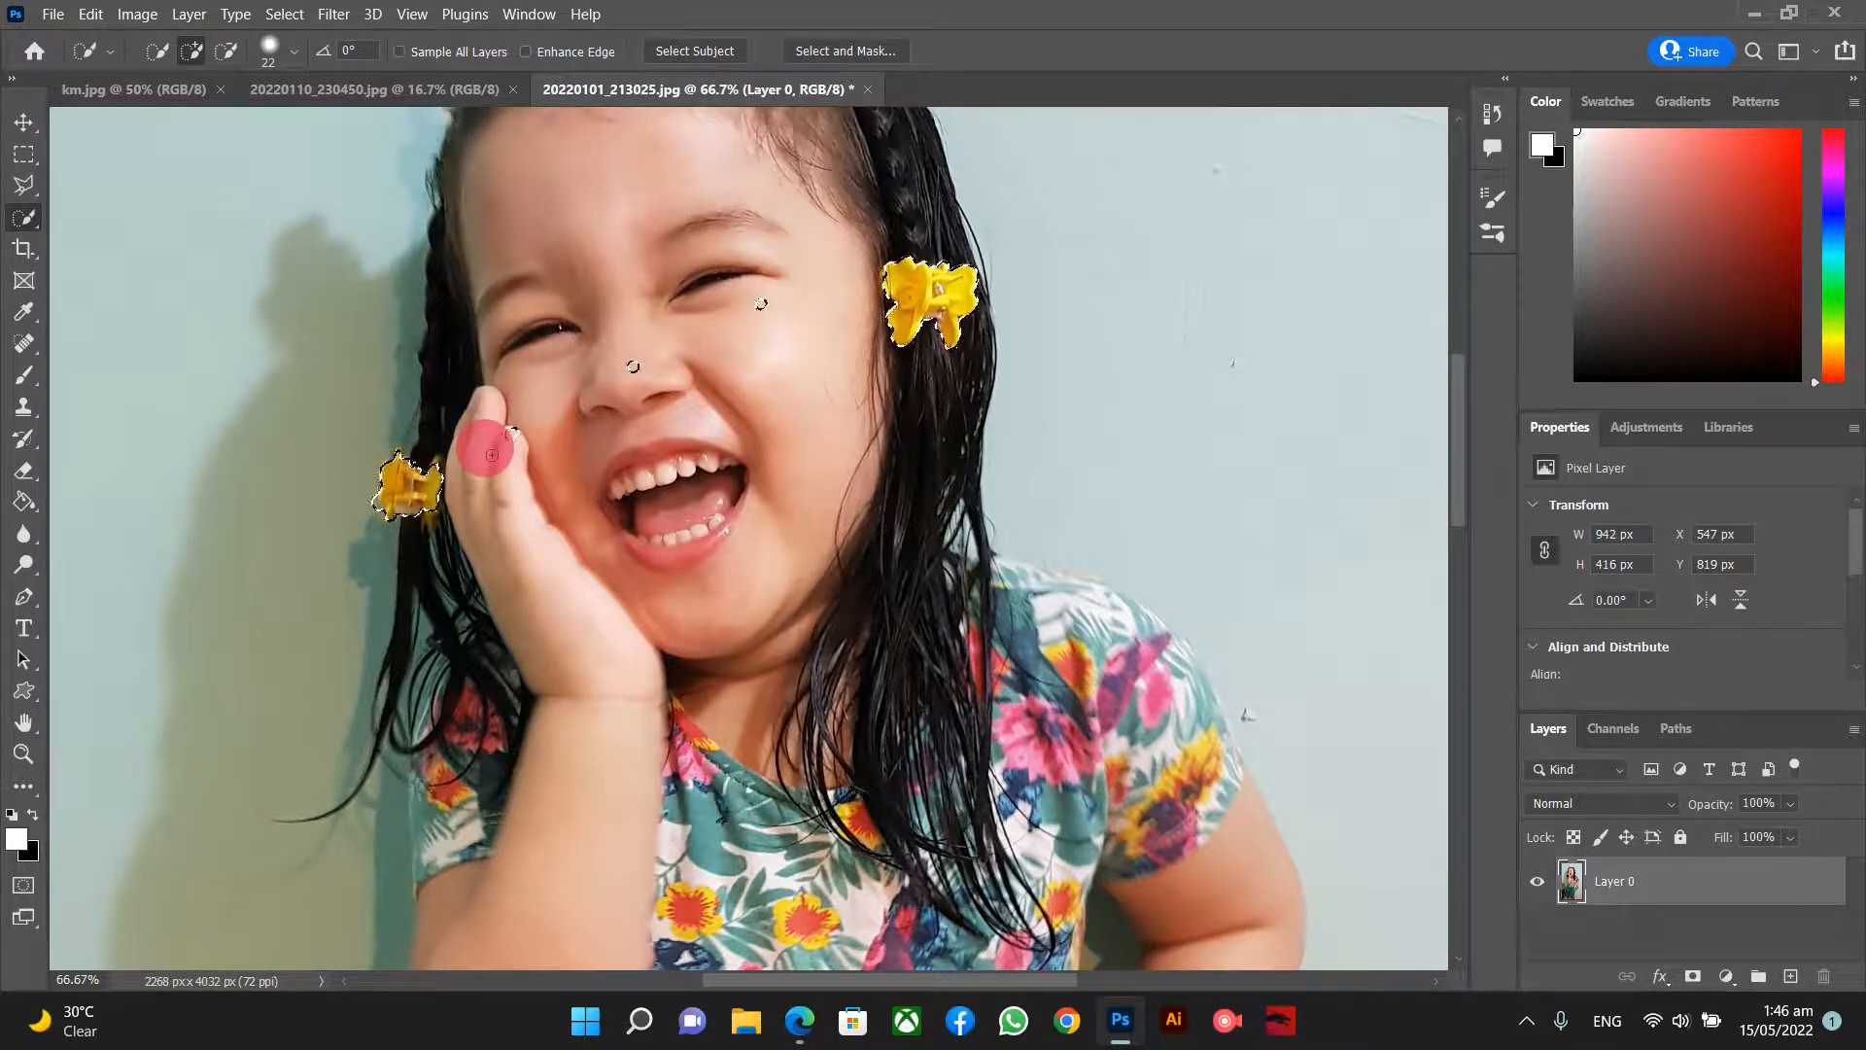
key(ctrl+d)
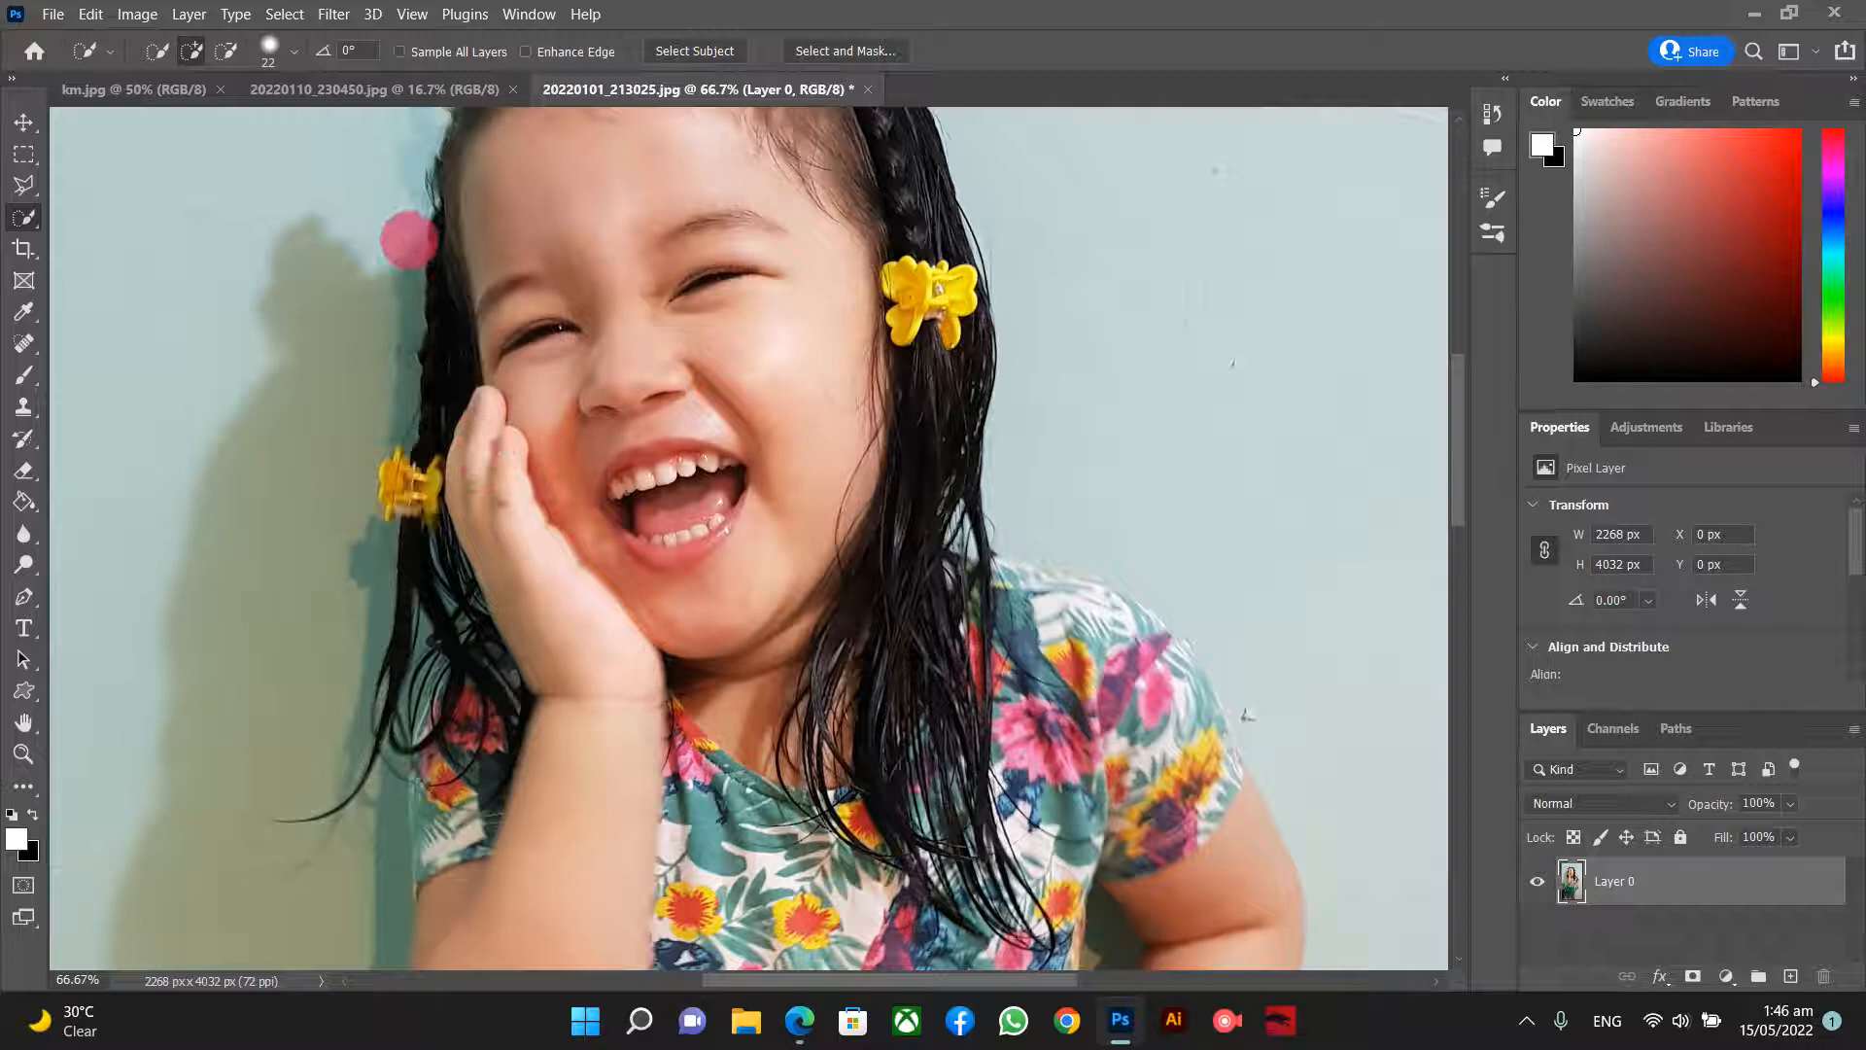
- Set the Quick Selection brush hardness to 45%
click(294, 51)
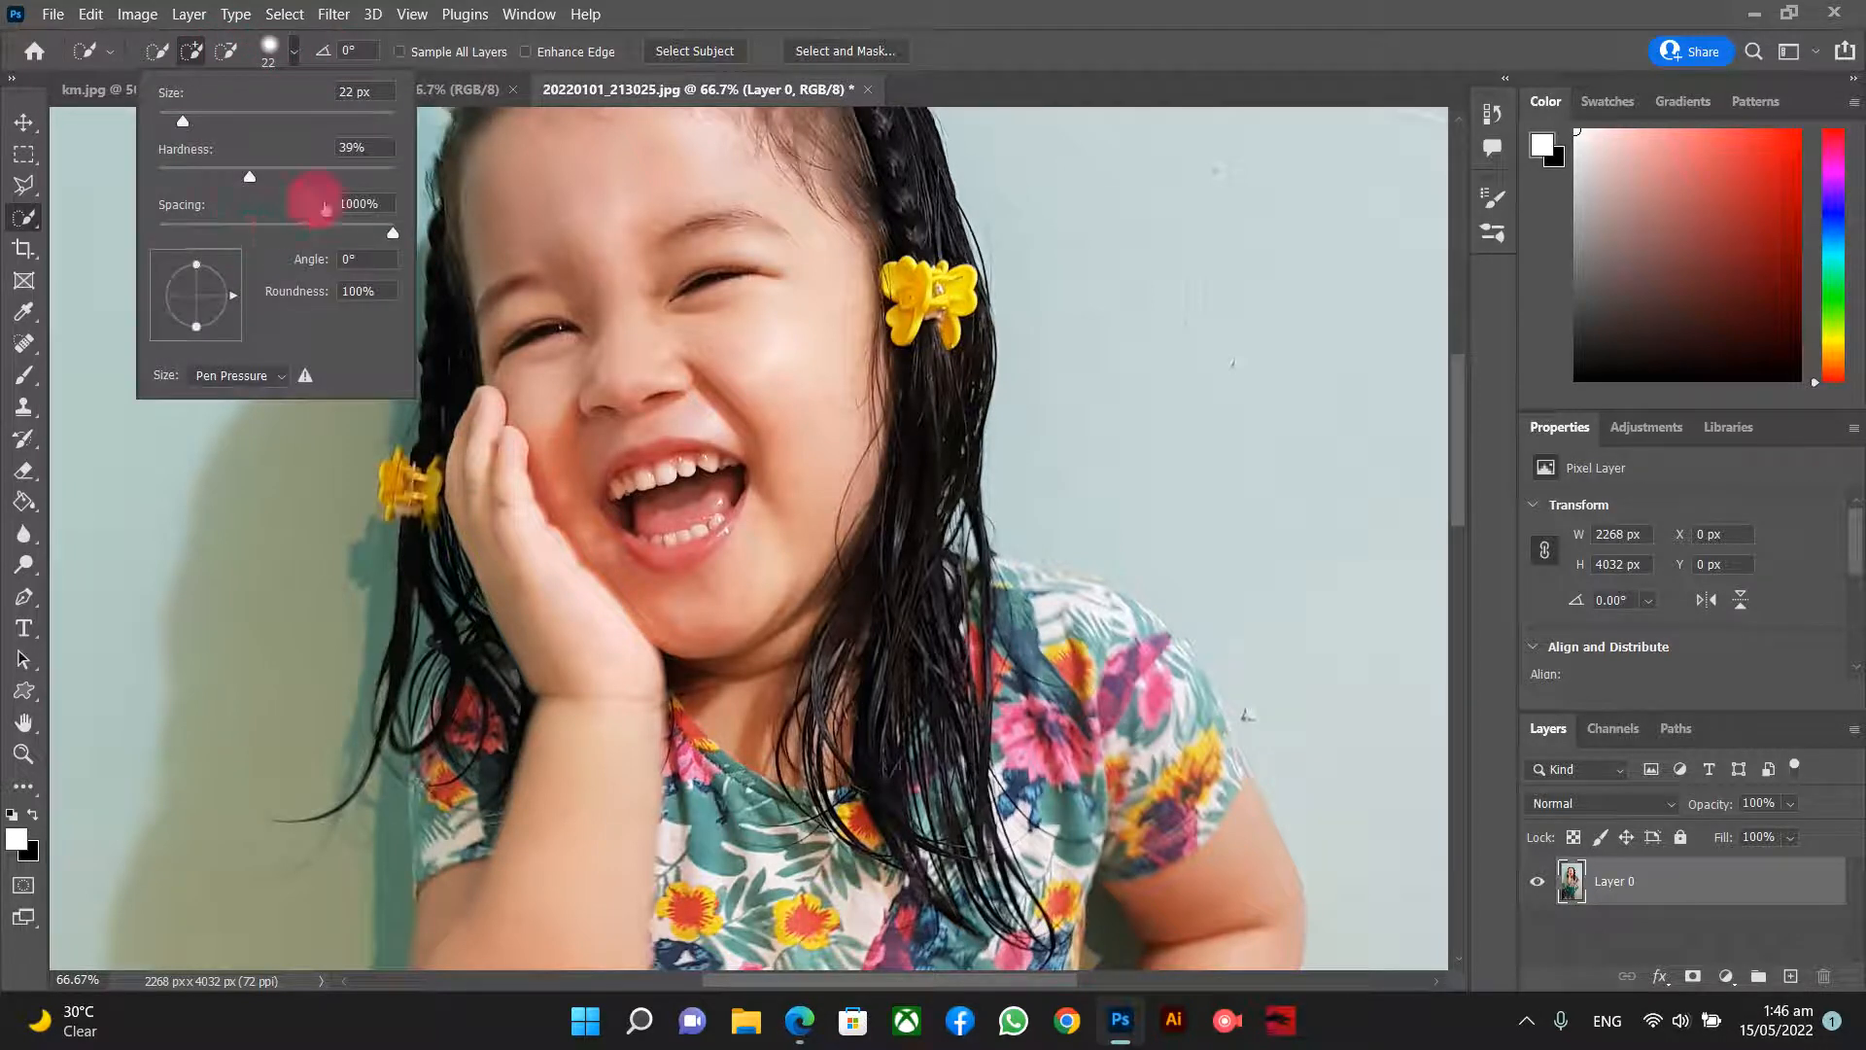
mouse_move(243, 180)
mouse_down()
mouse_move(308, 179)
mouse_move(209, 178)
mouse_move(280, 176)
mouse_move(266, 180)
mouse_up()
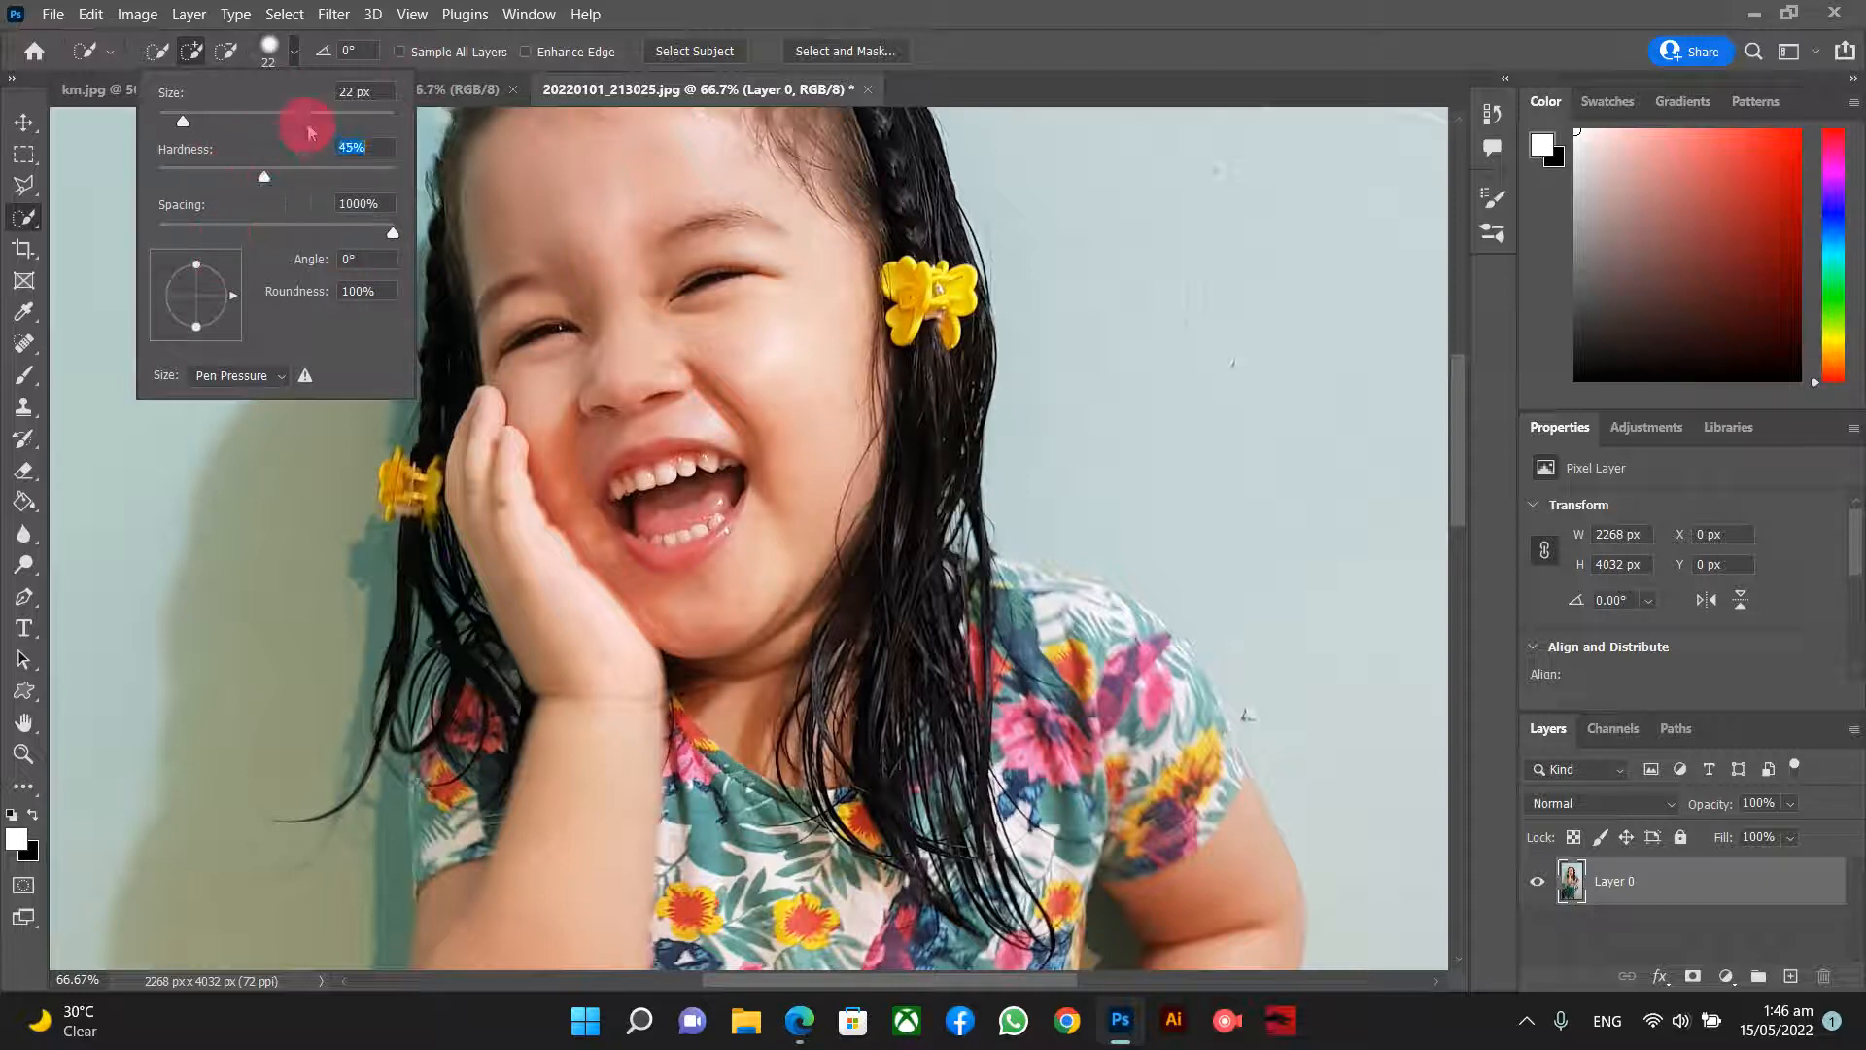
click(304, 51)
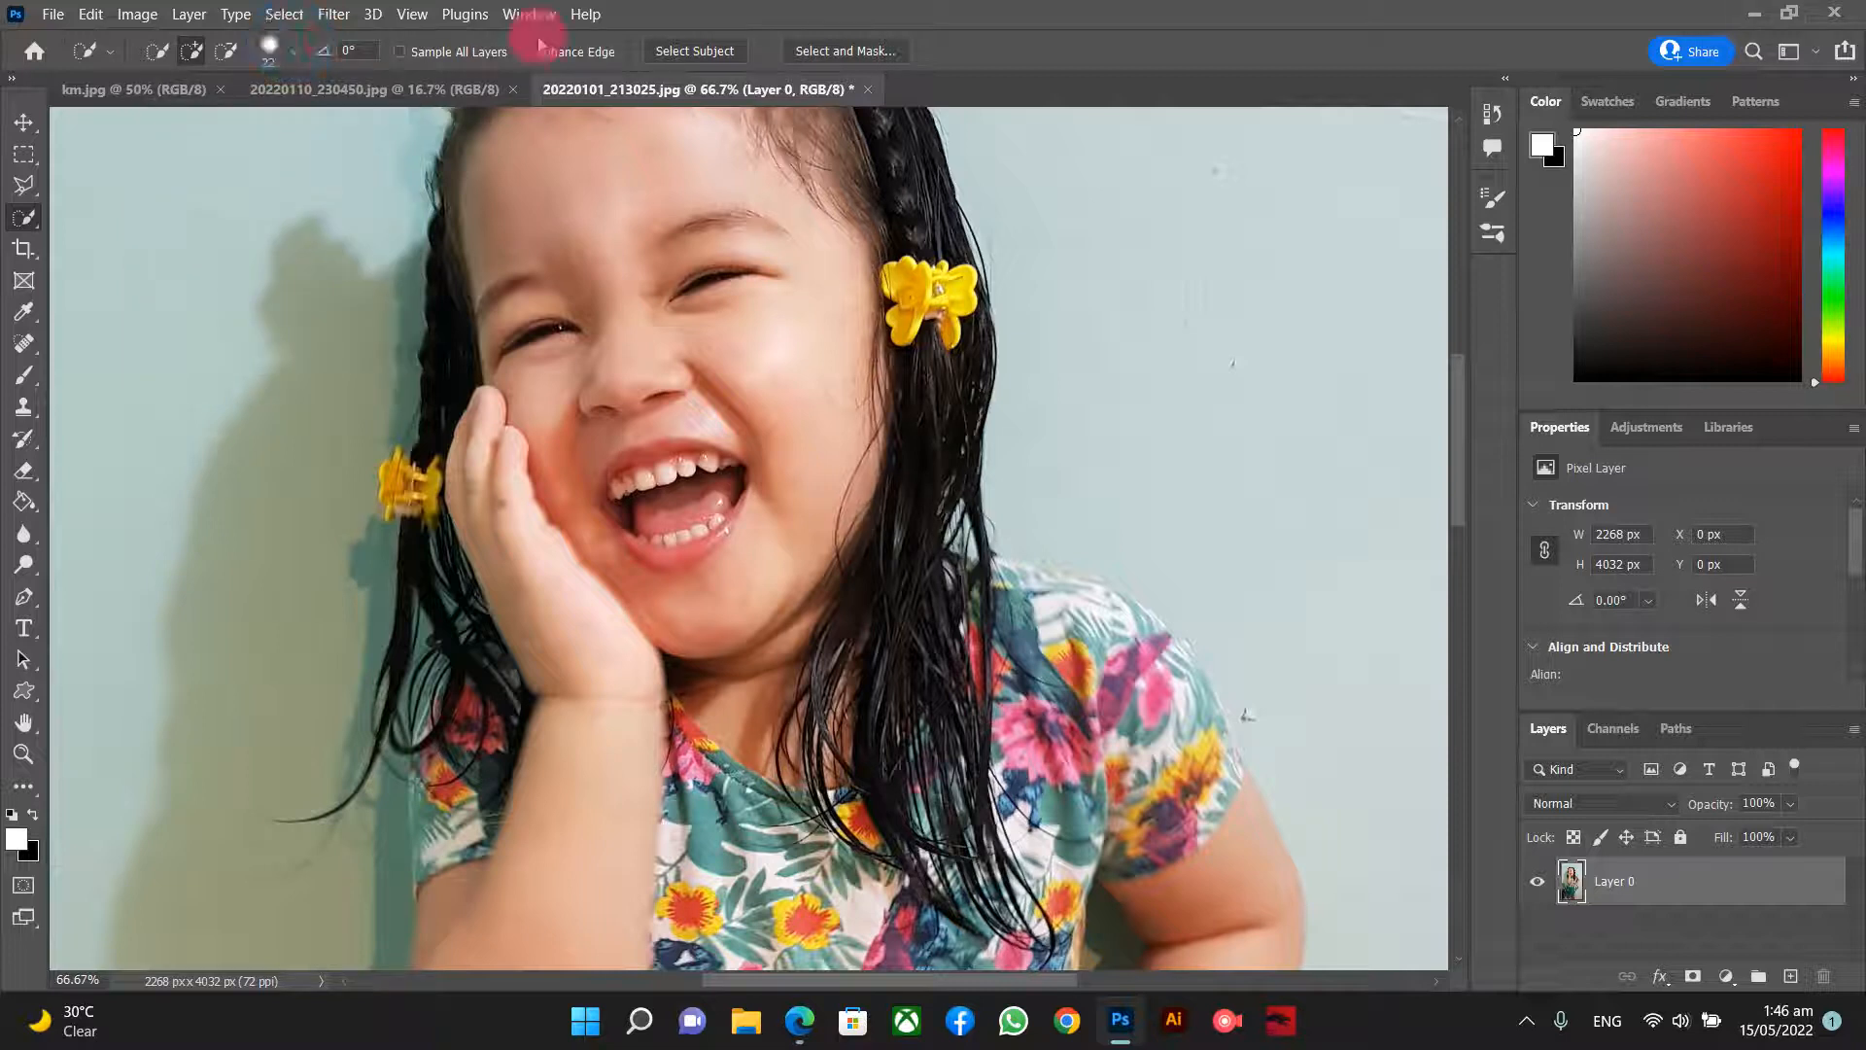
- Select both yellow hair clips, the one beside her eye and the one beside her hand, with the Quick Selection brush
click(945, 290)
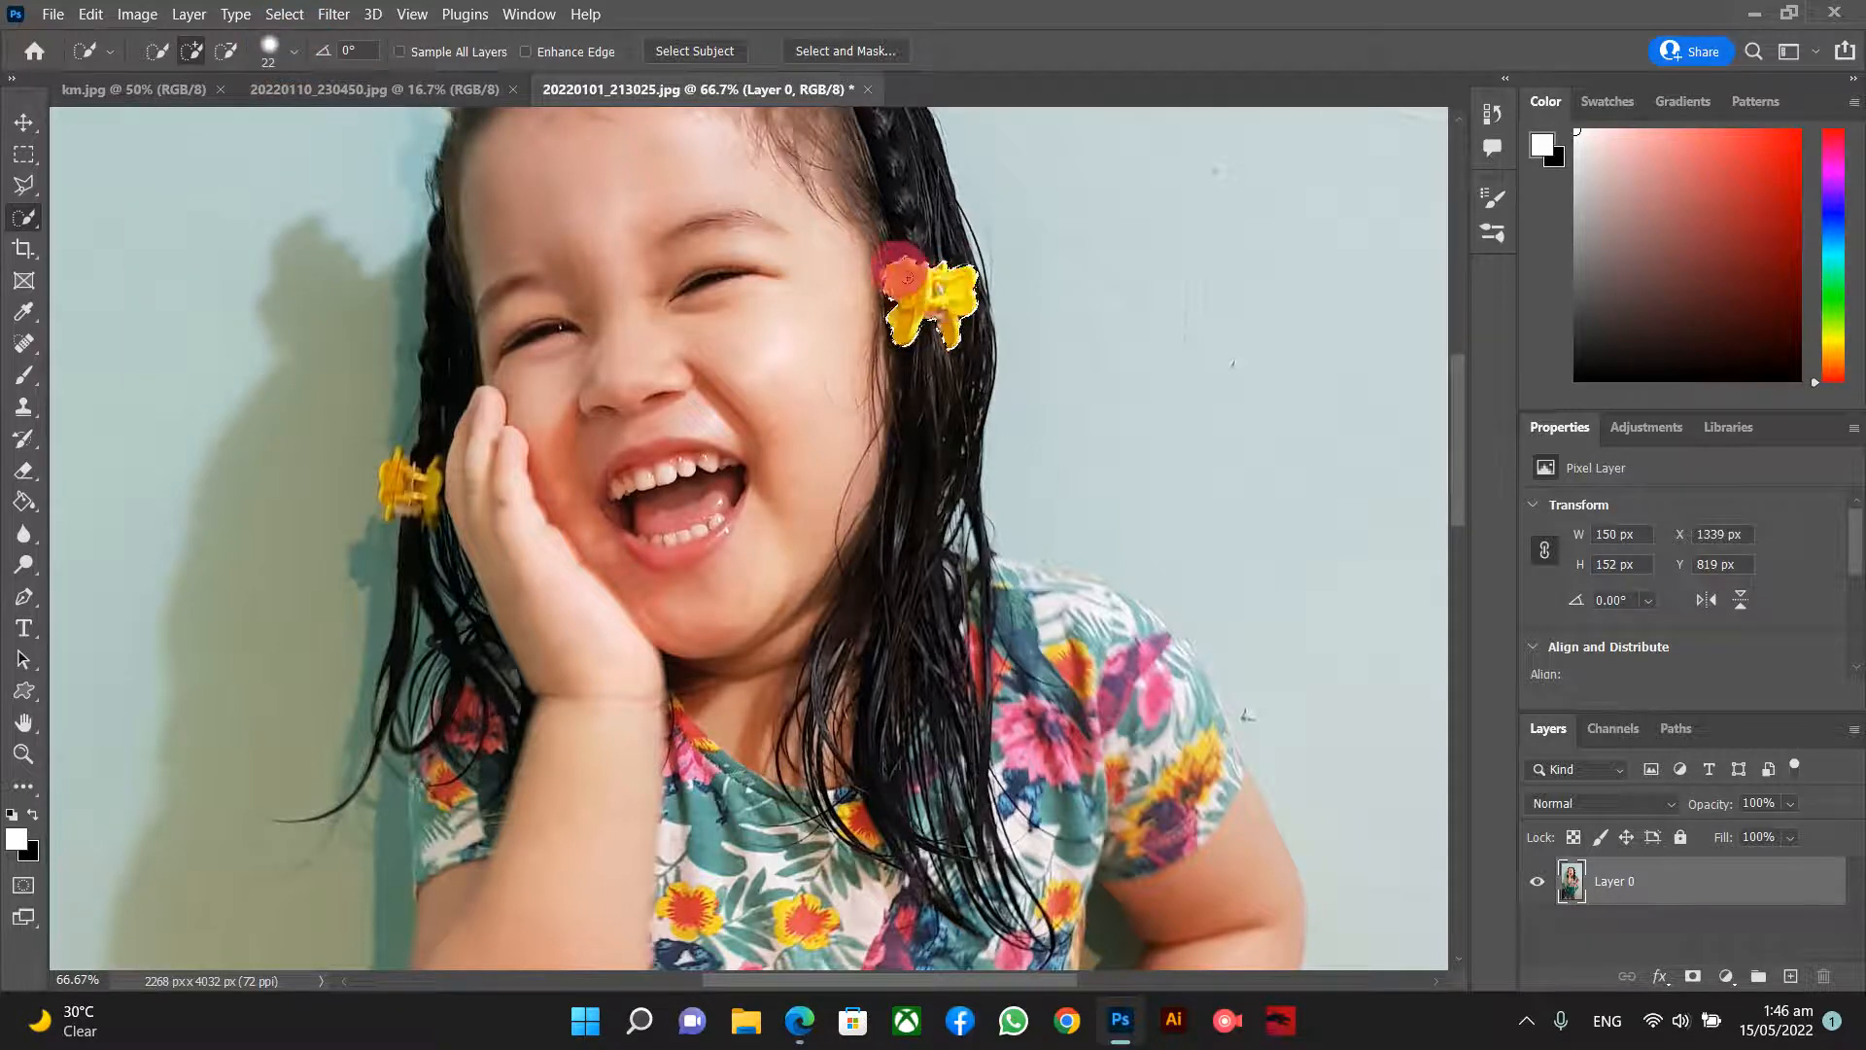
click(887, 275)
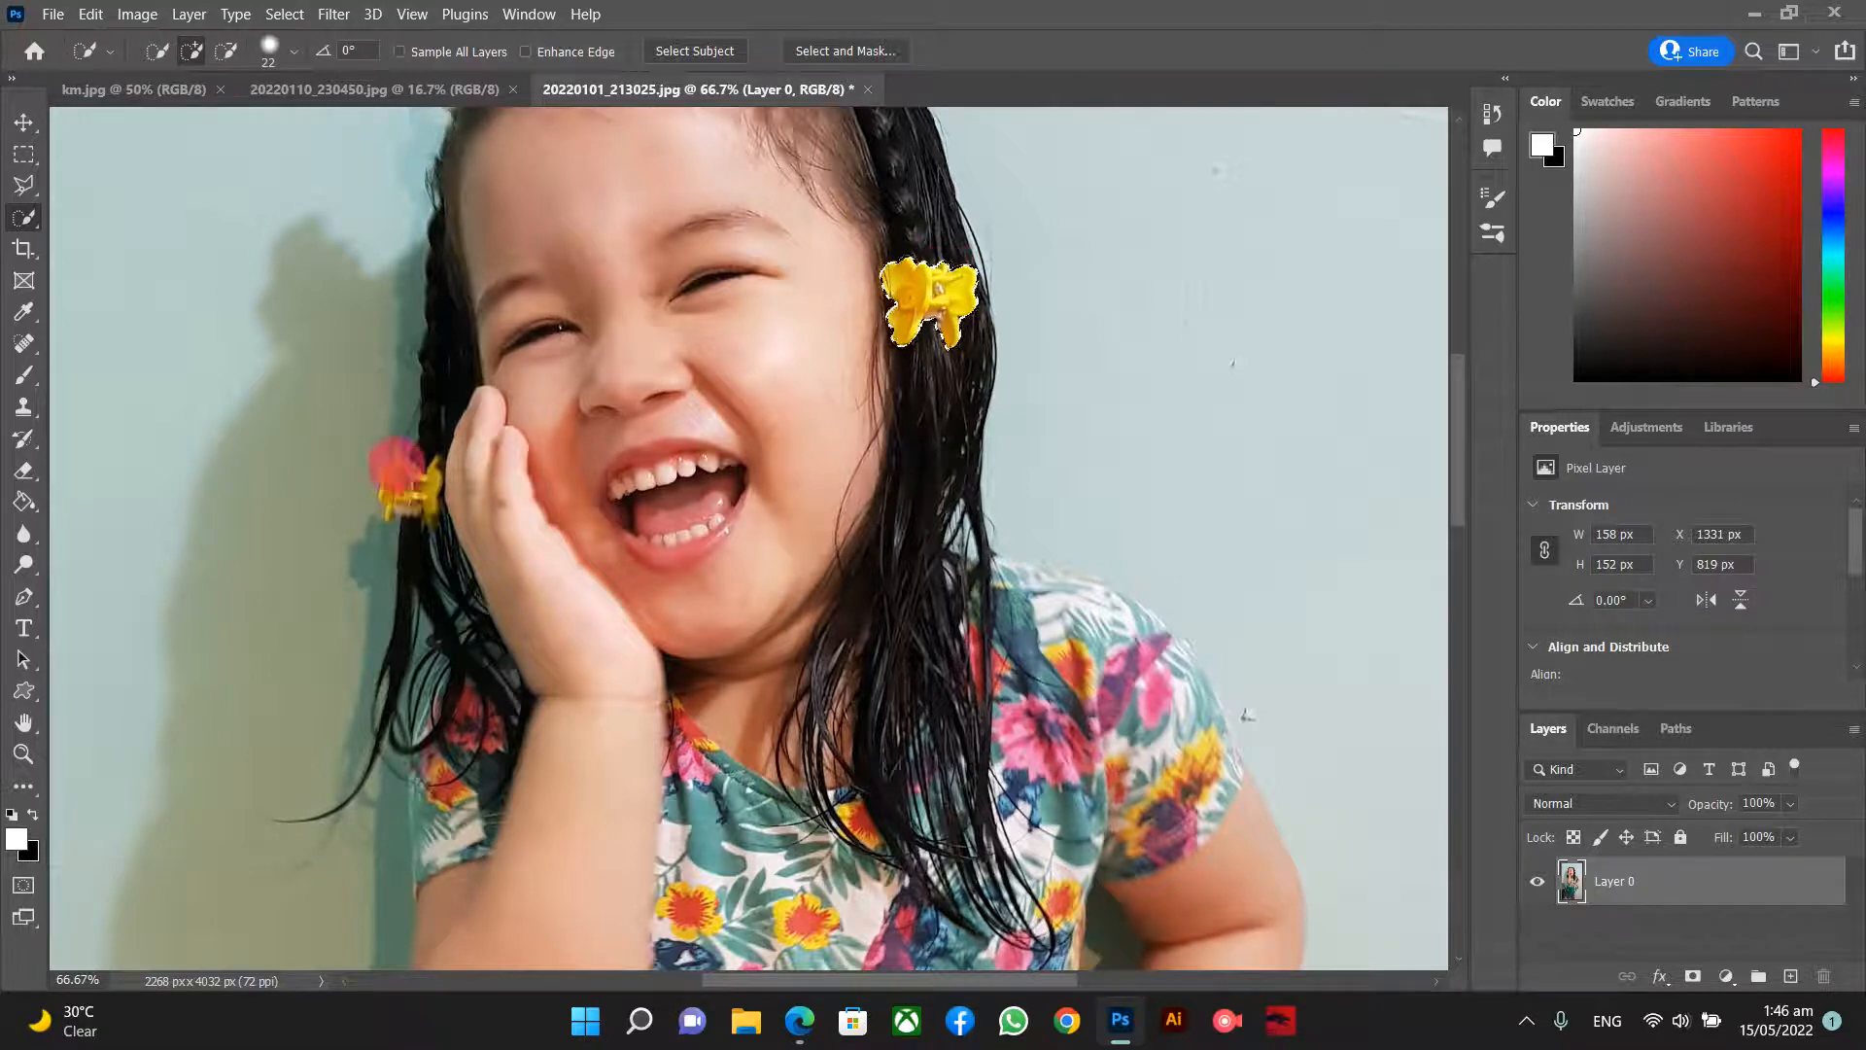
click(428, 478)
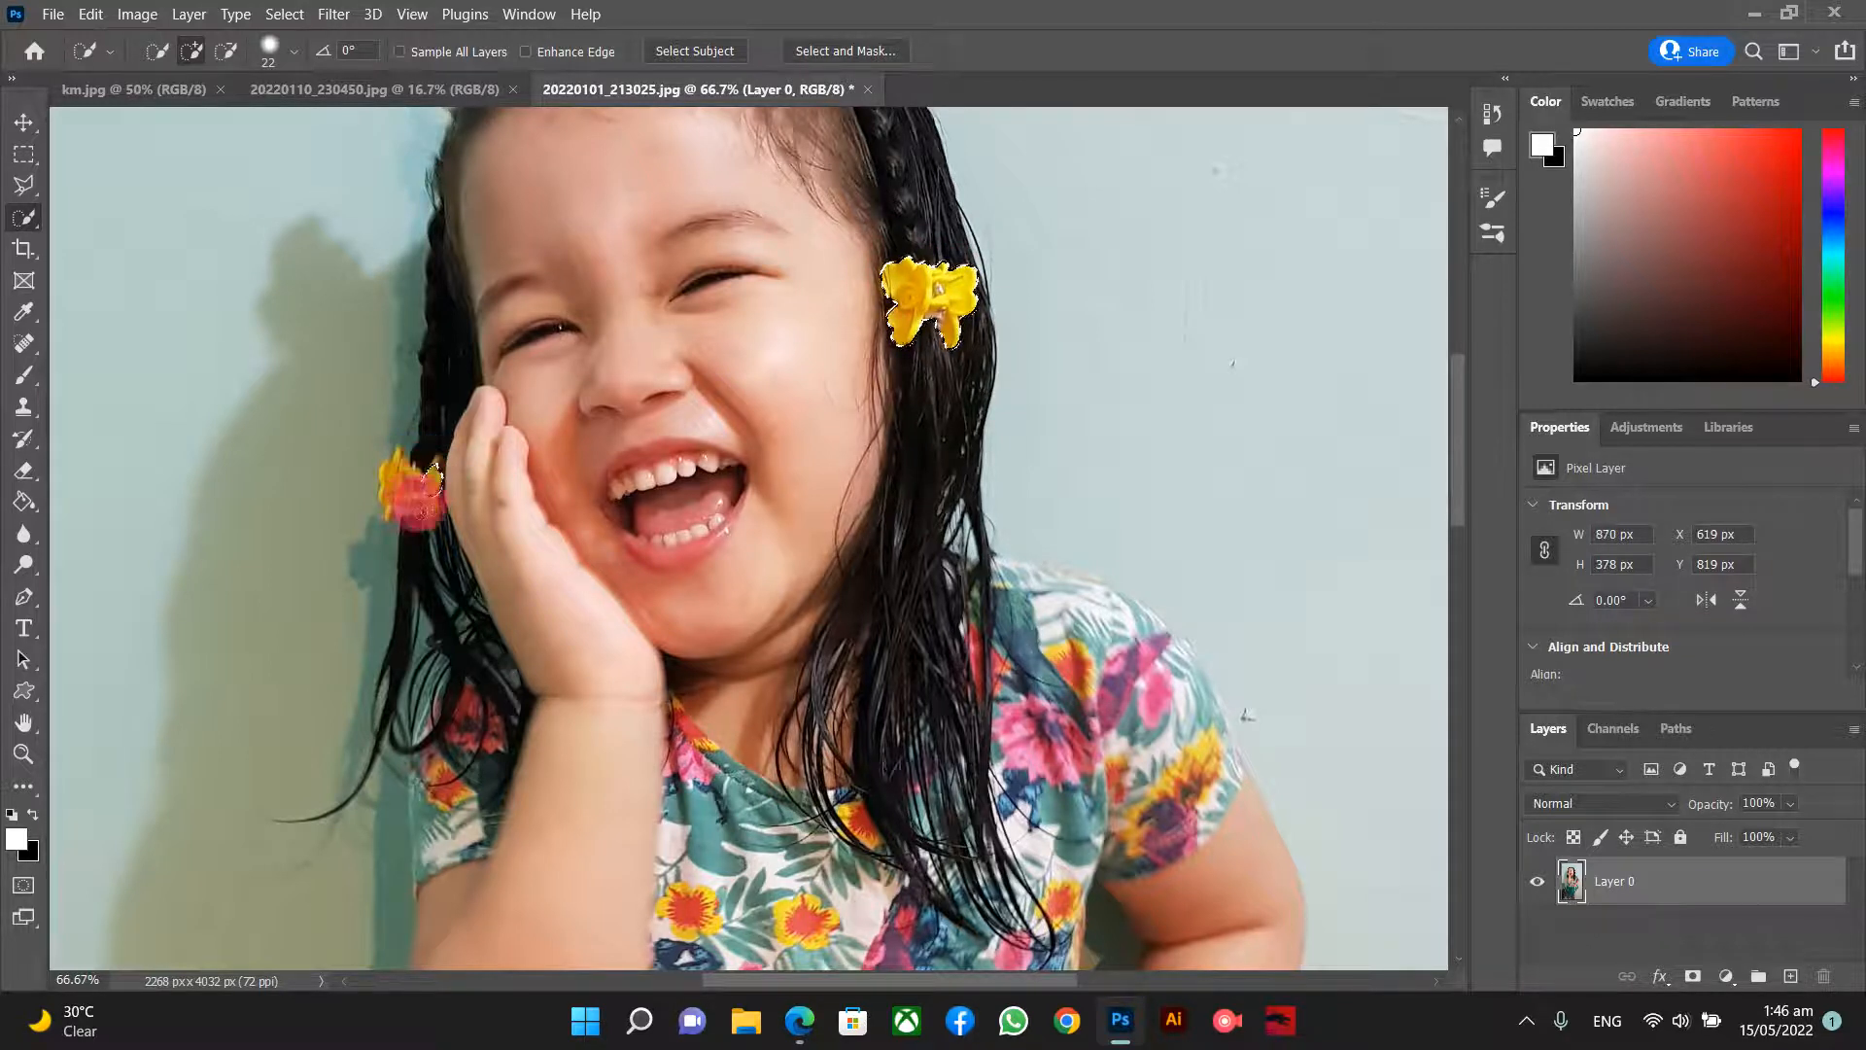
drag(396, 493, 399, 503)
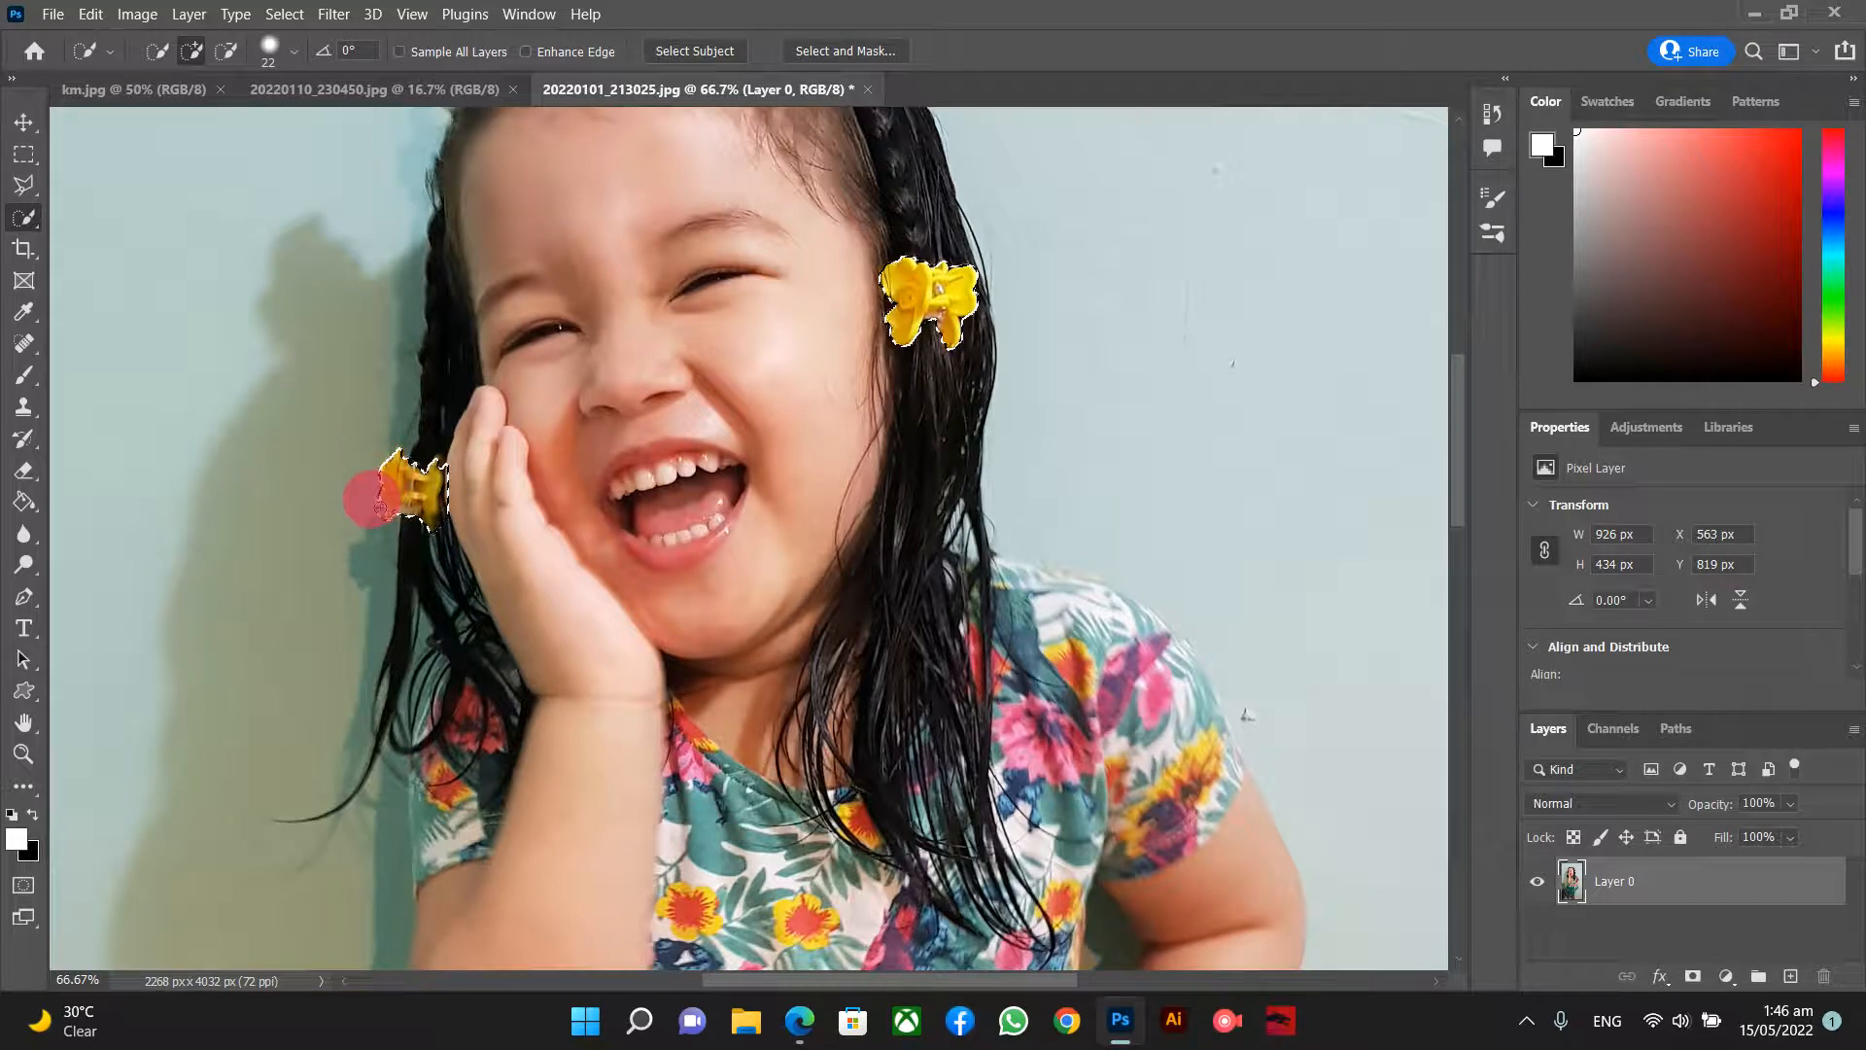
- Refine the selection of the yellow hair clip beside her hand, adding its missing outer edge and subtracting the excess near the fingers
drag(381, 506, 379, 500)
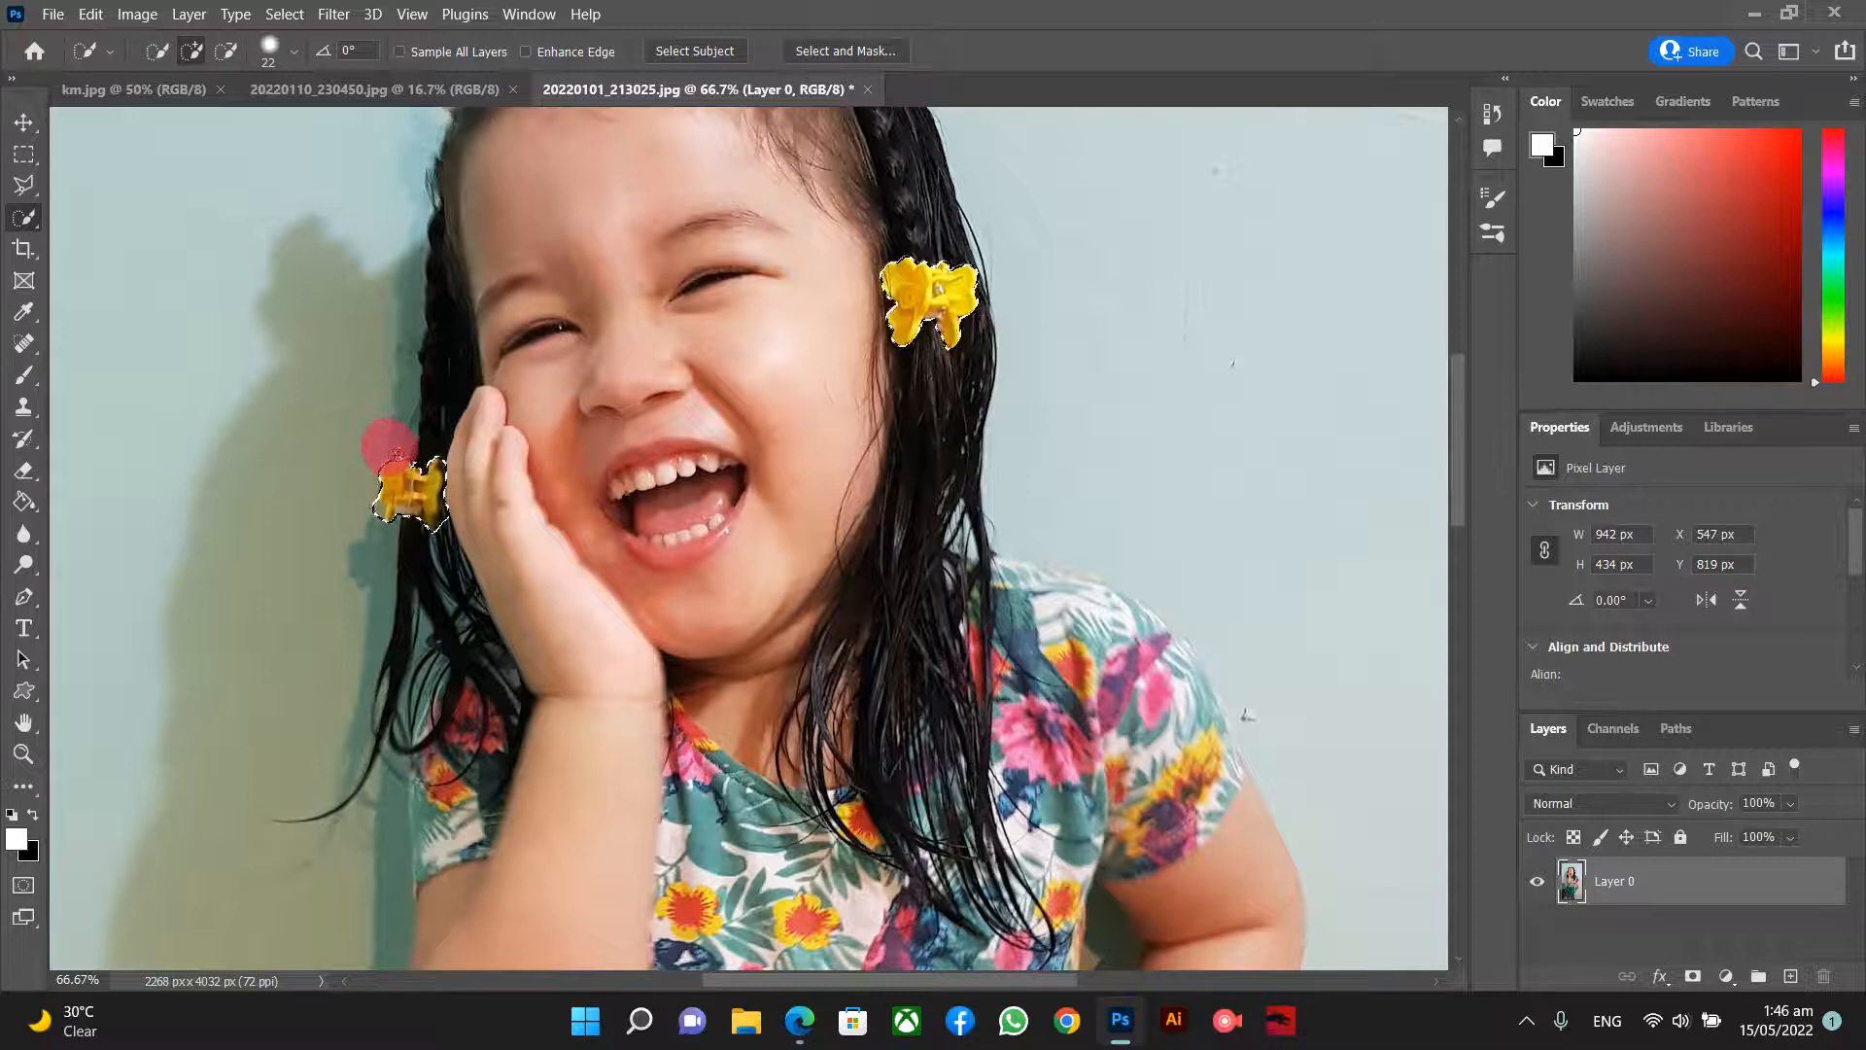
click(229, 53)
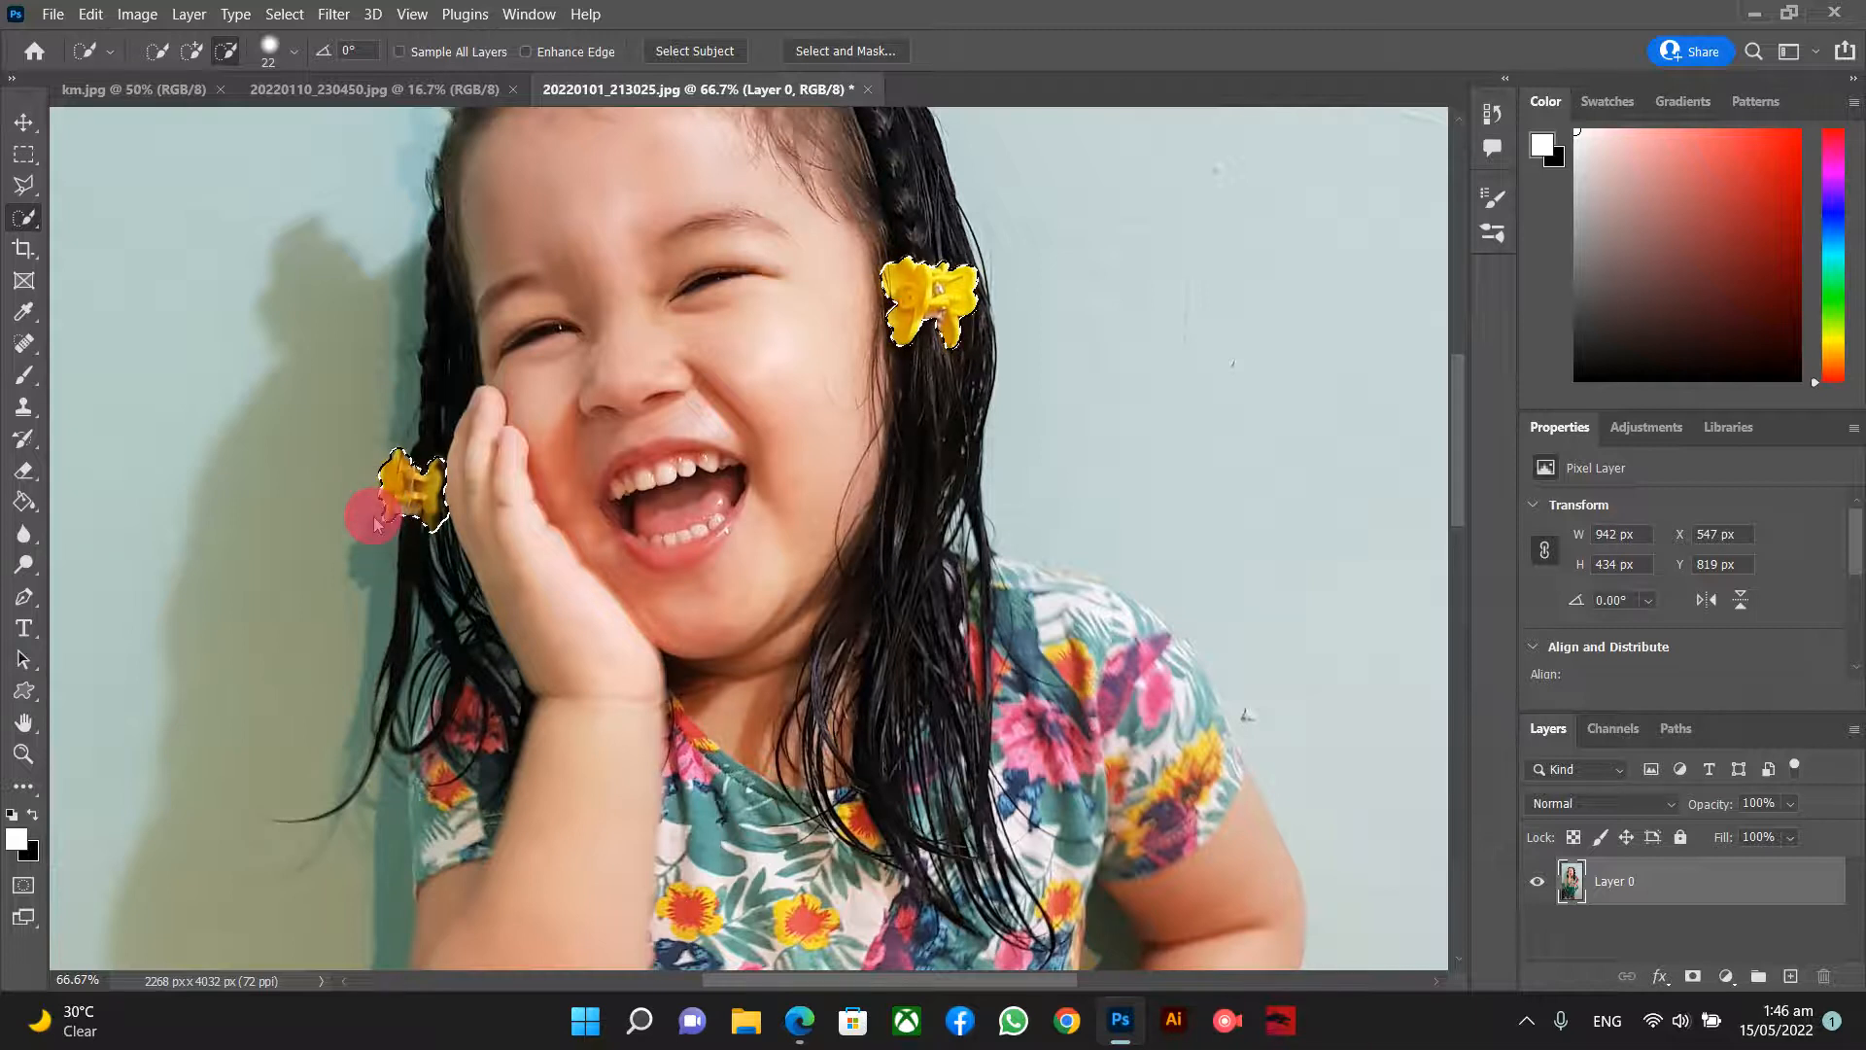
drag(444, 515, 450, 521)
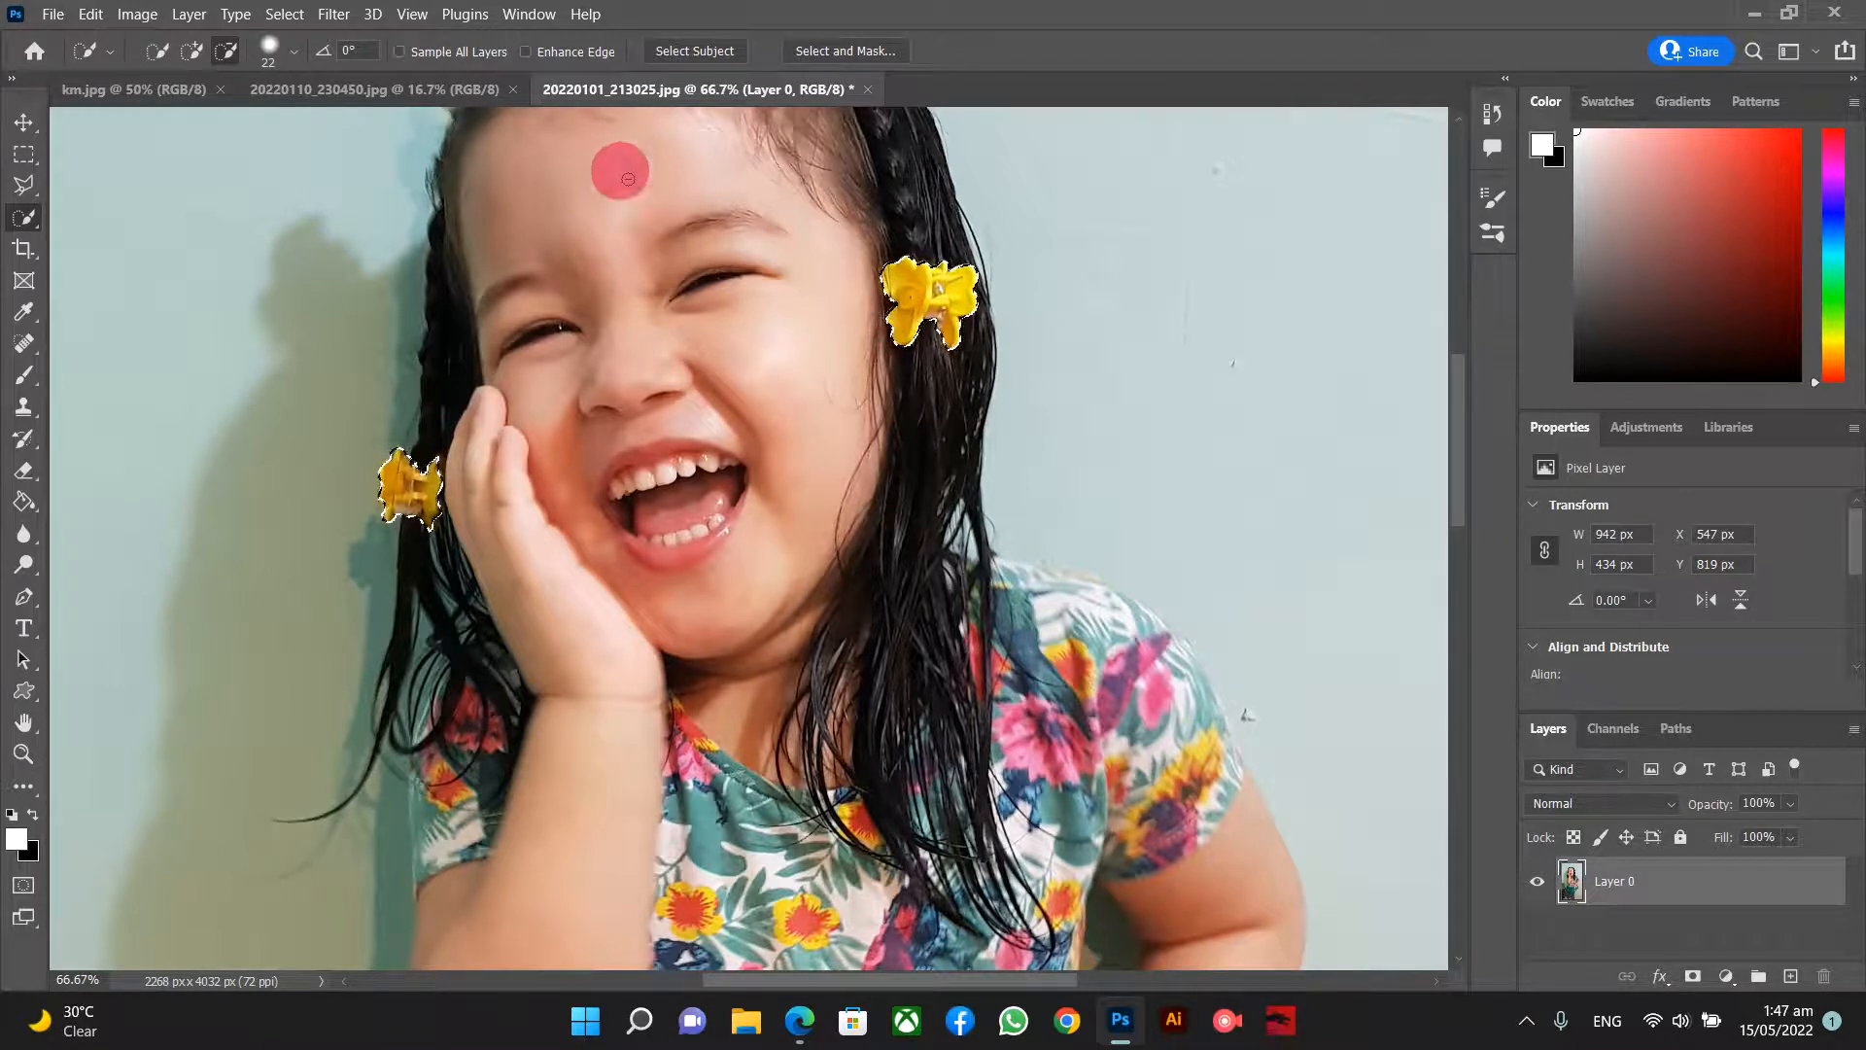
- Colorize both selected hair clips pink with Hue/Saturation, using hue 323, saturation 65 and lightness 6
click(137, 14)
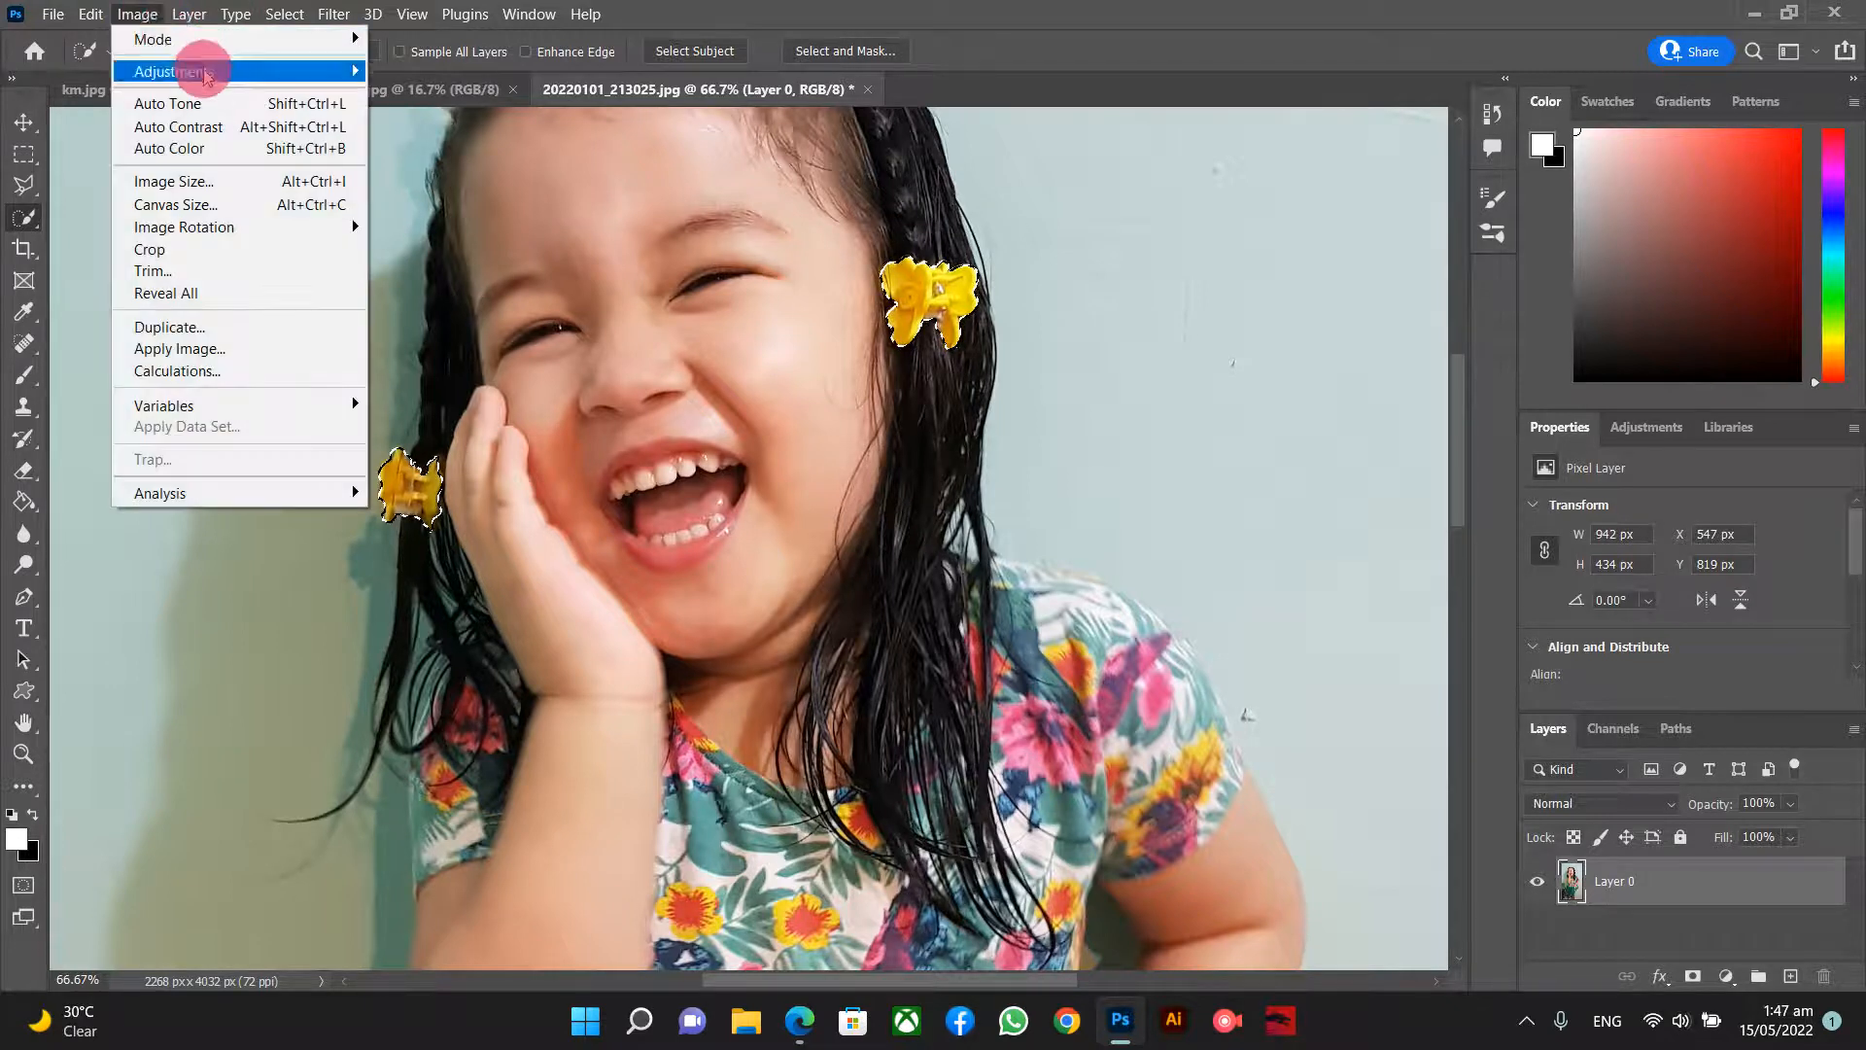
mouse_move(200, 71)
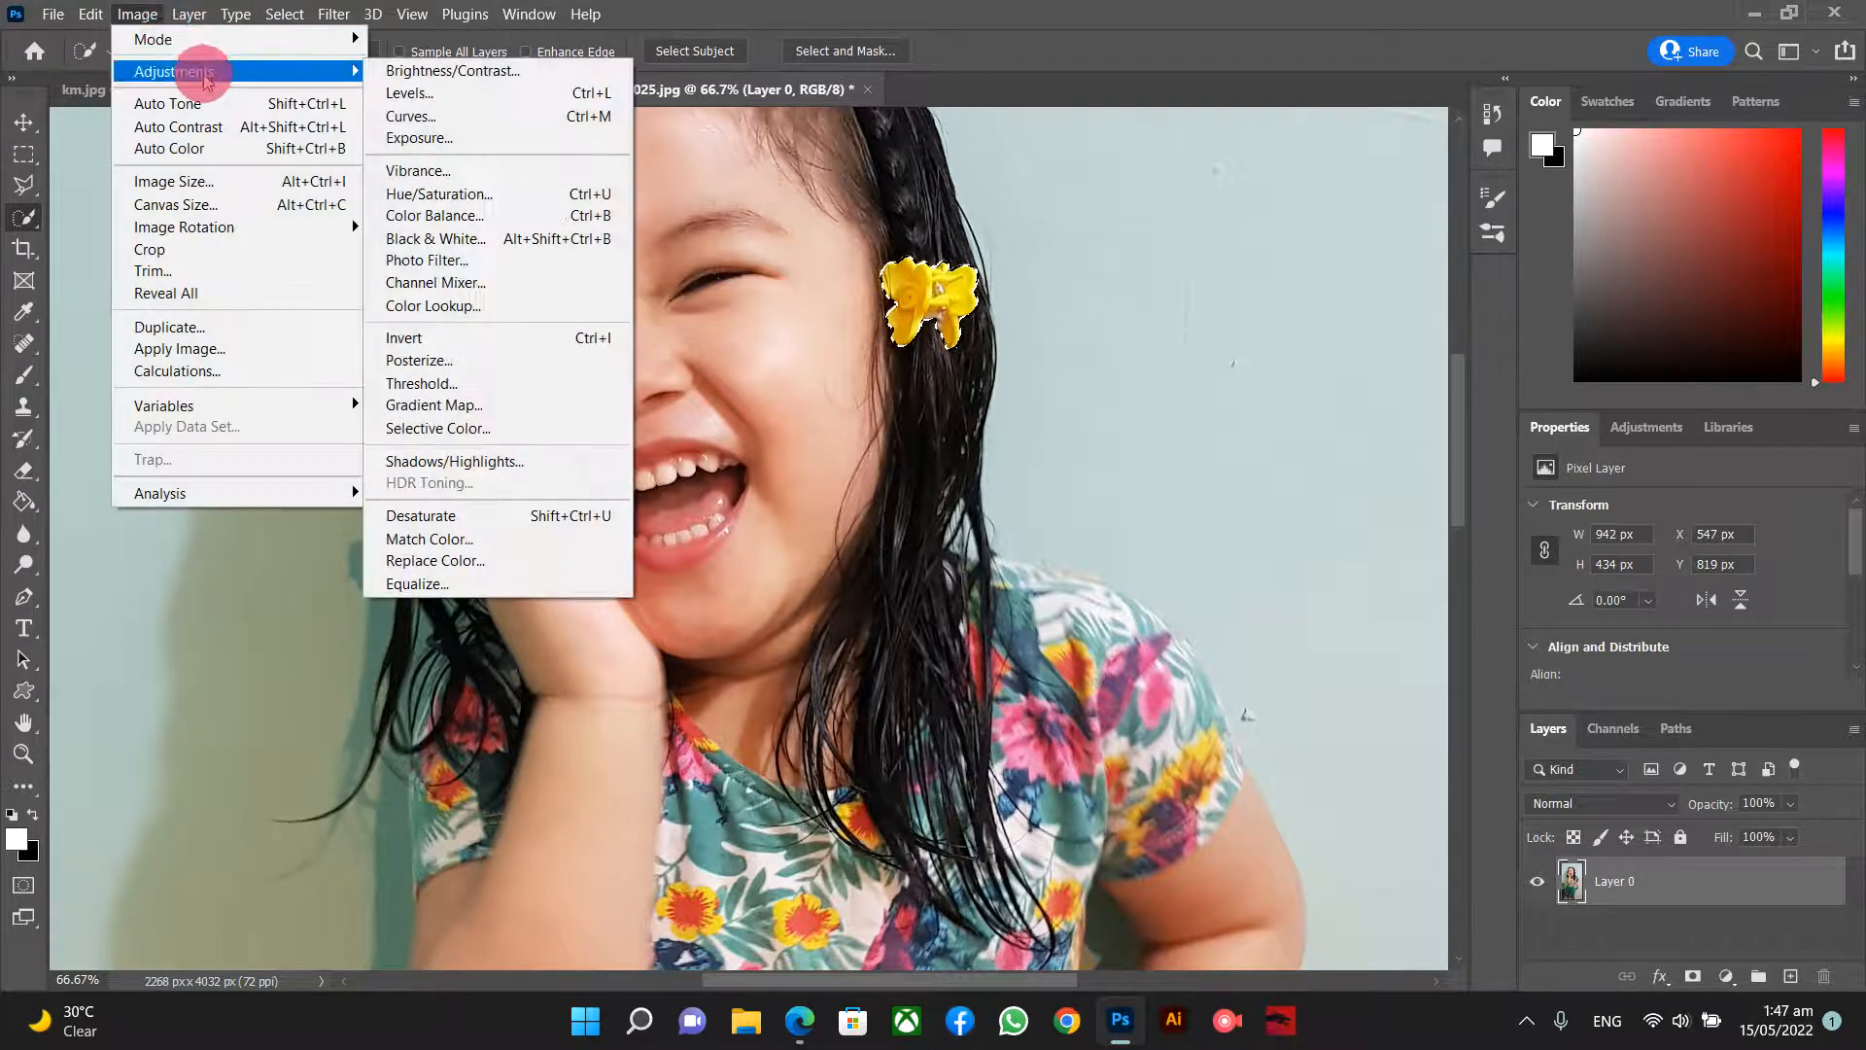
click(422, 191)
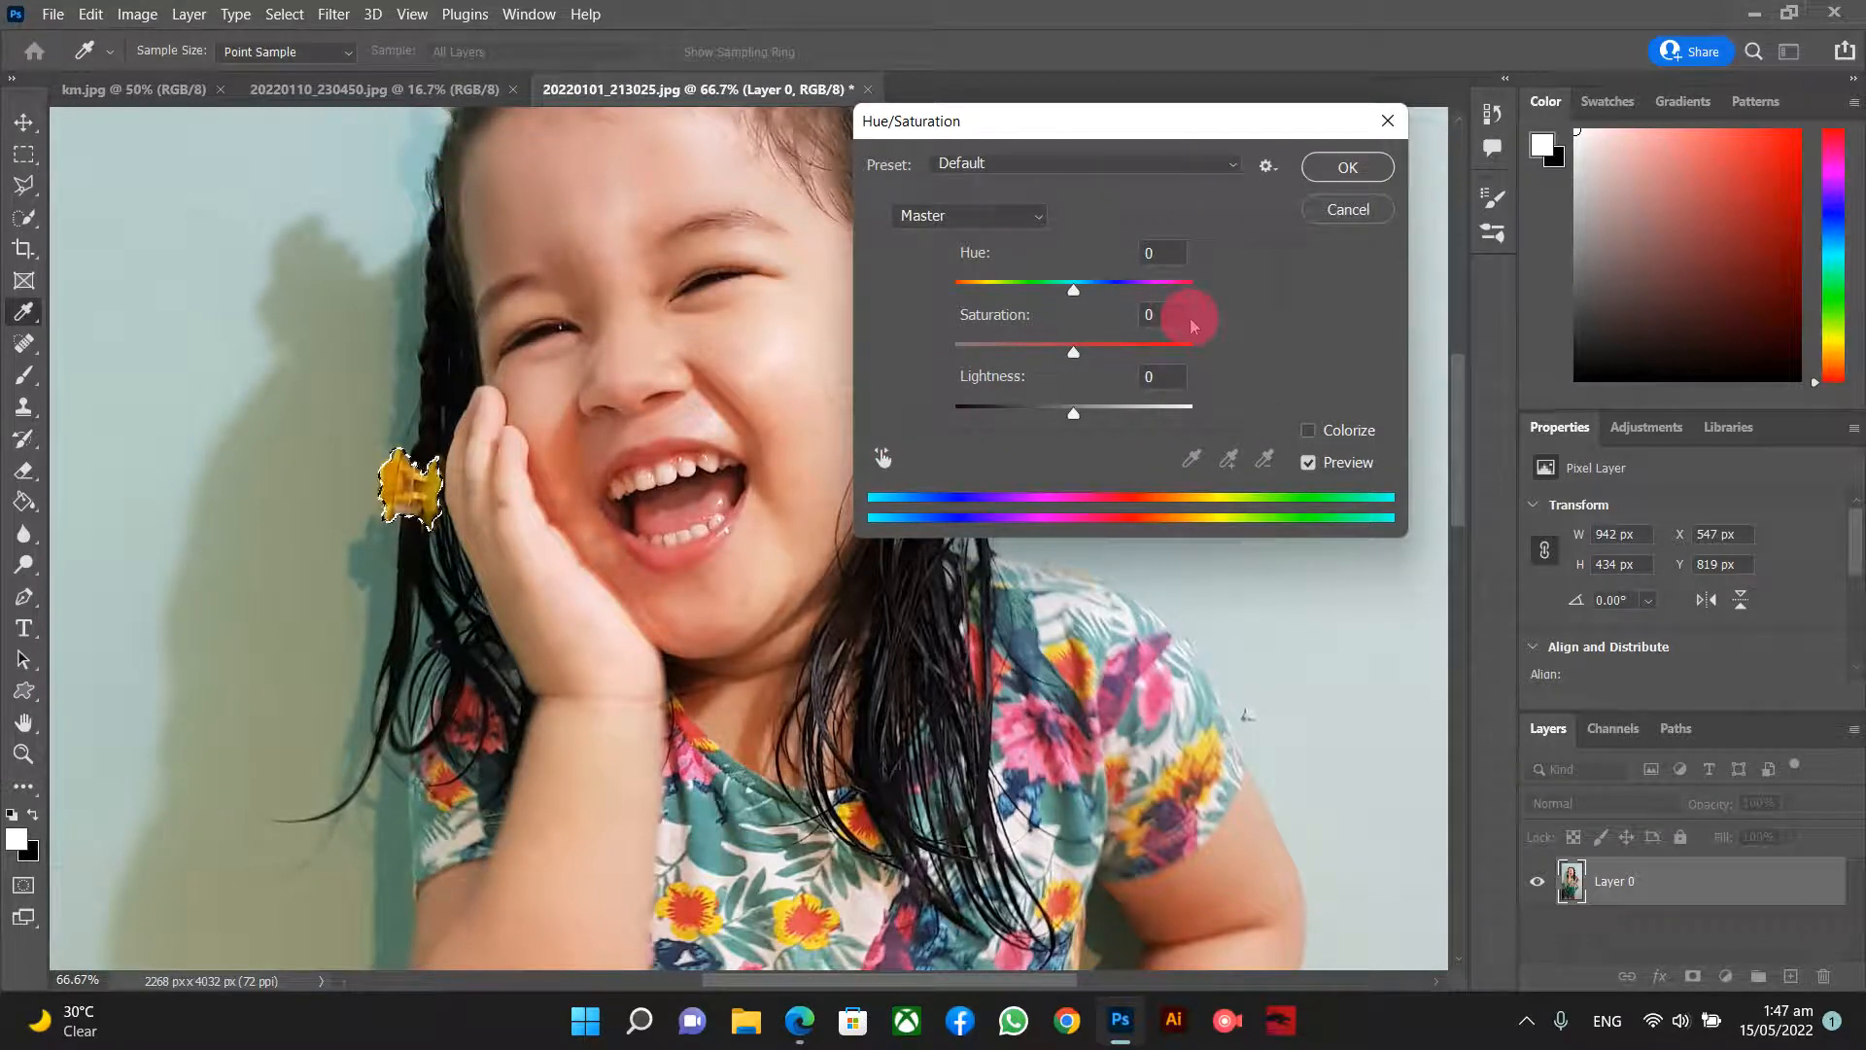
click(1308, 433)
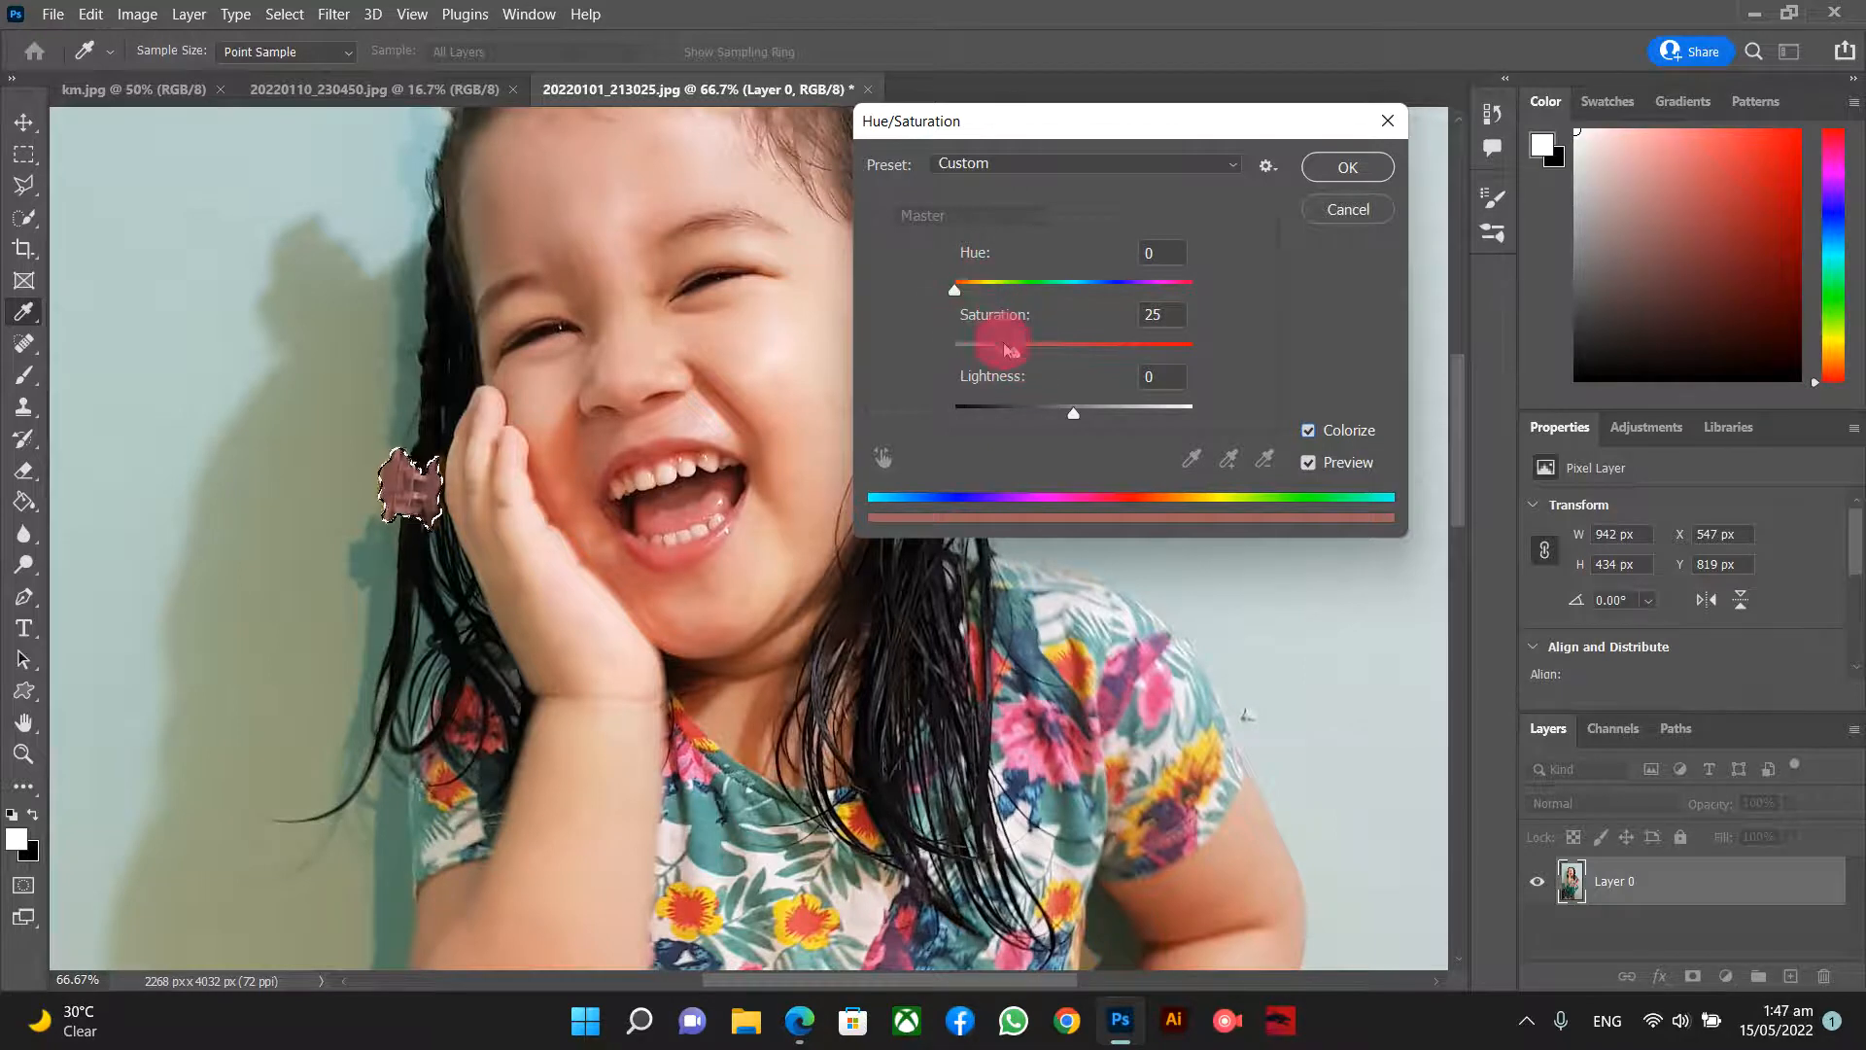
click(997, 290)
drag(997, 289, 1166, 292)
drag(1014, 350, 1108, 354)
mouse_move(1075, 418)
mouse_down()
mouse_move(1139, 418)
mouse_move(1015, 416)
mouse_move(1100, 409)
mouse_move(1082, 411)
mouse_up()
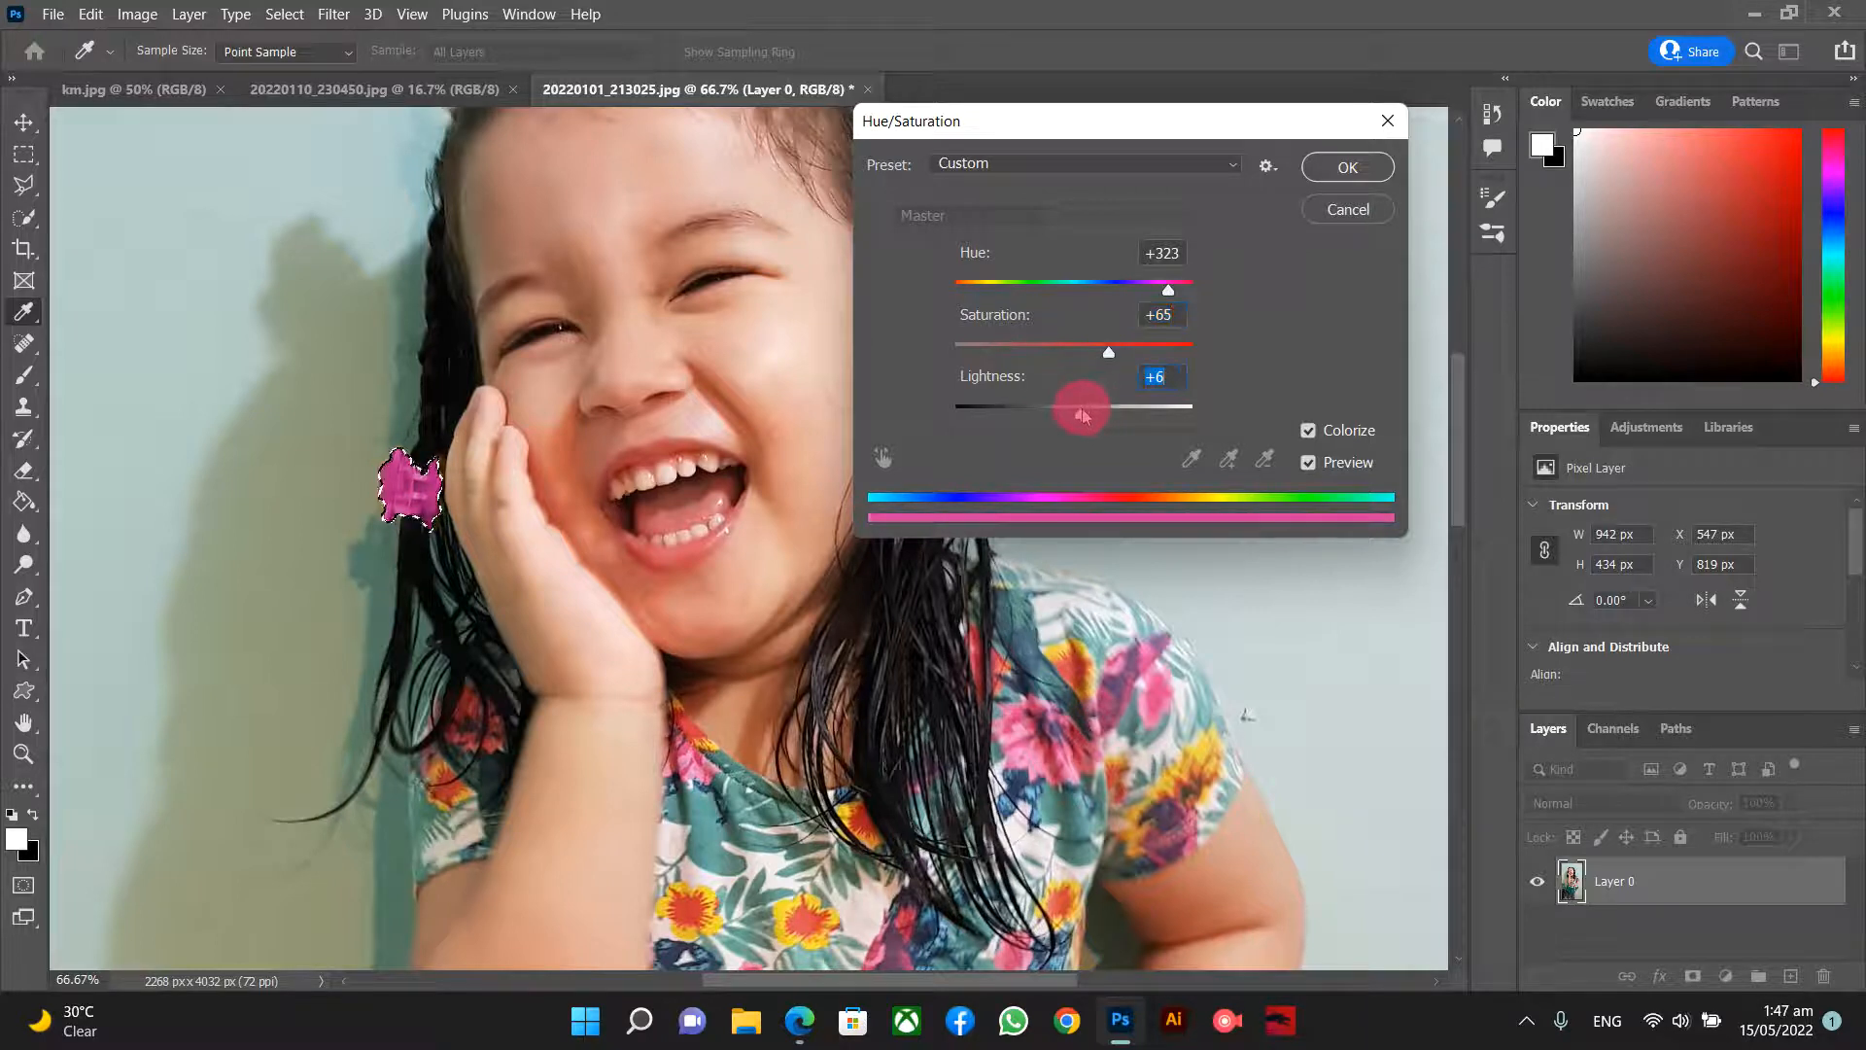
click(1341, 168)
key(w)
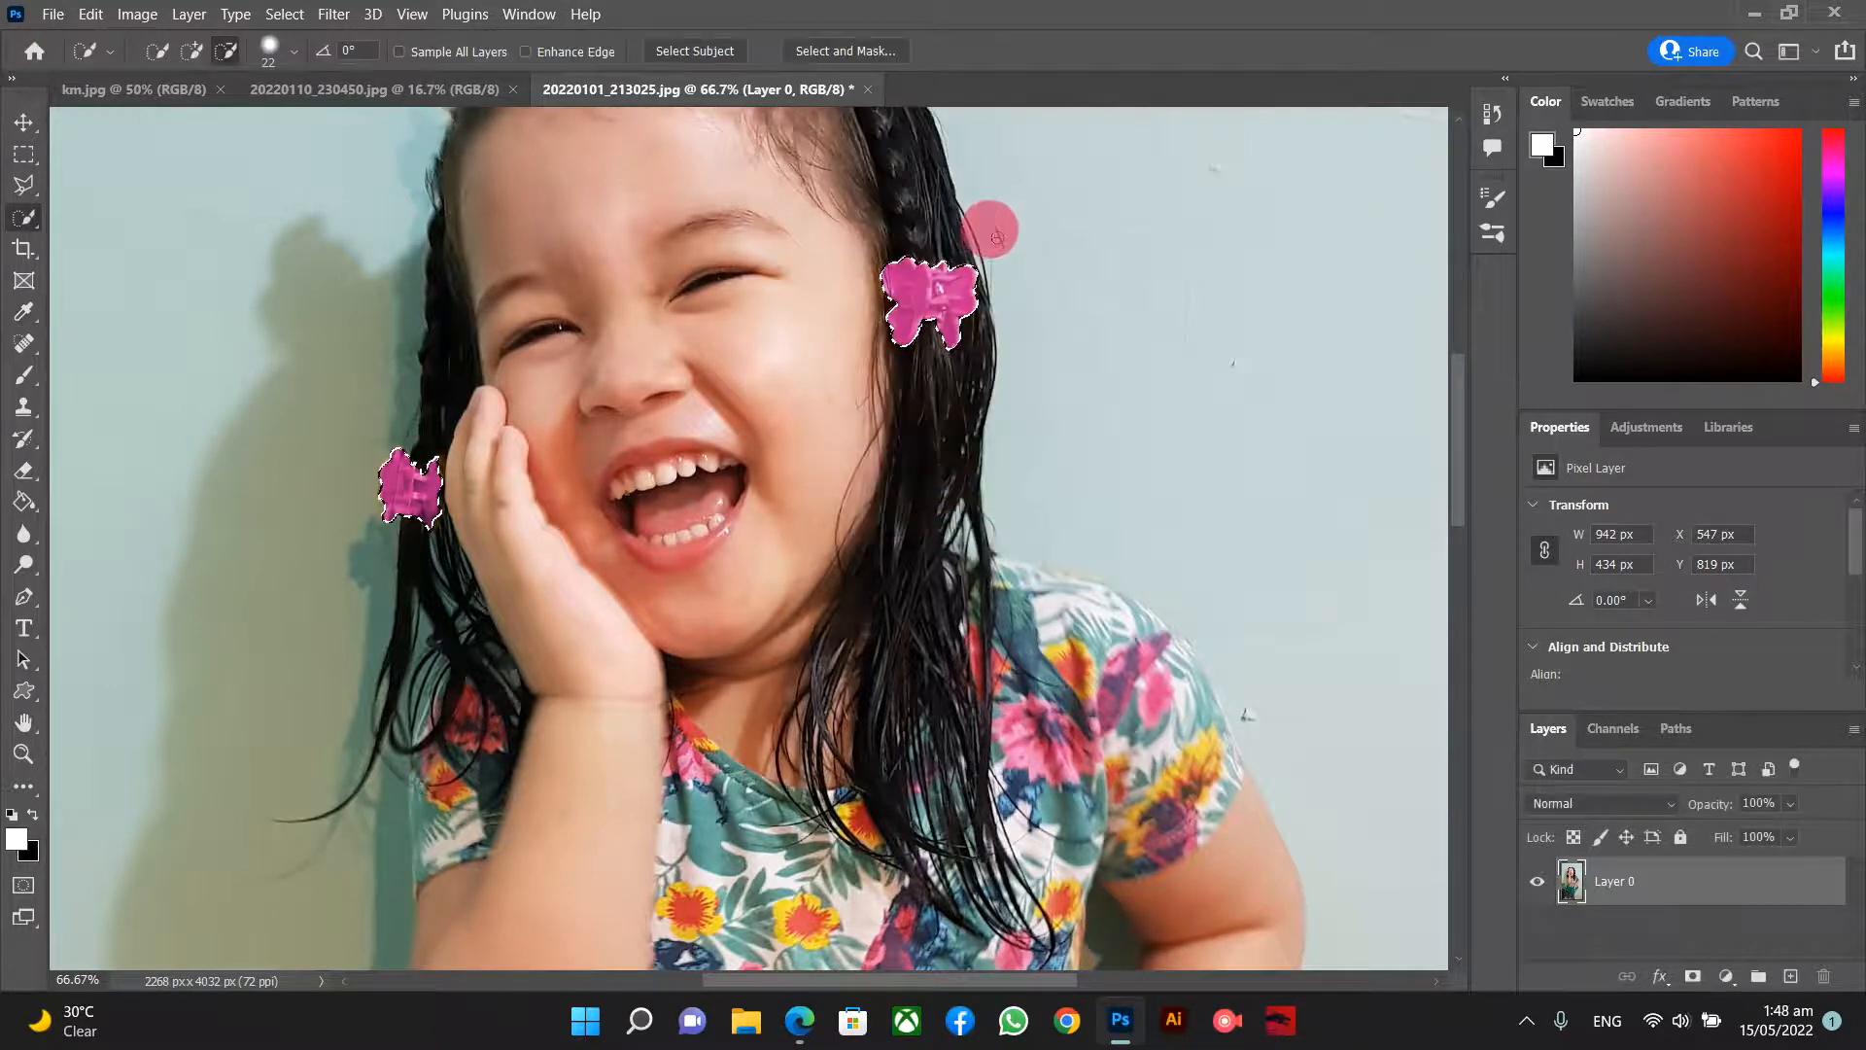
- Clear the selection around the two pink hair clips
key(ctrl+minus)
key(ctrl+minus)
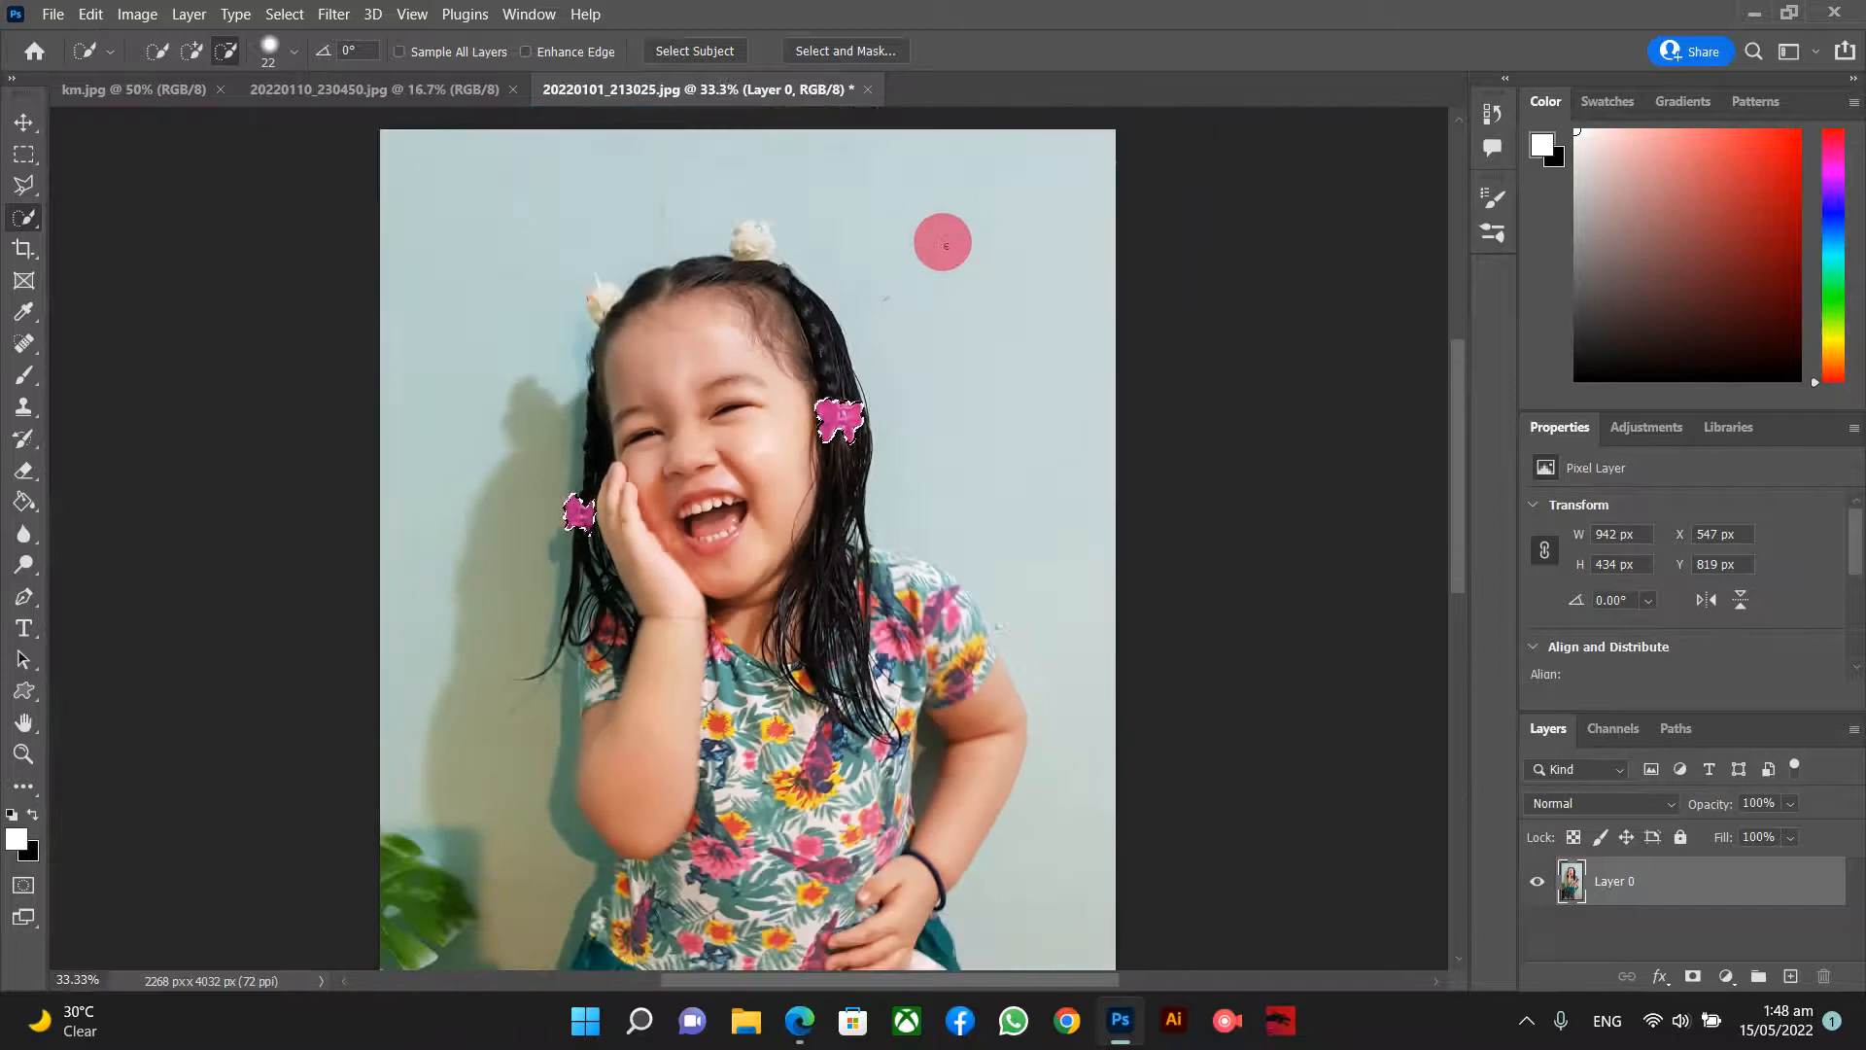
key(alt+d)
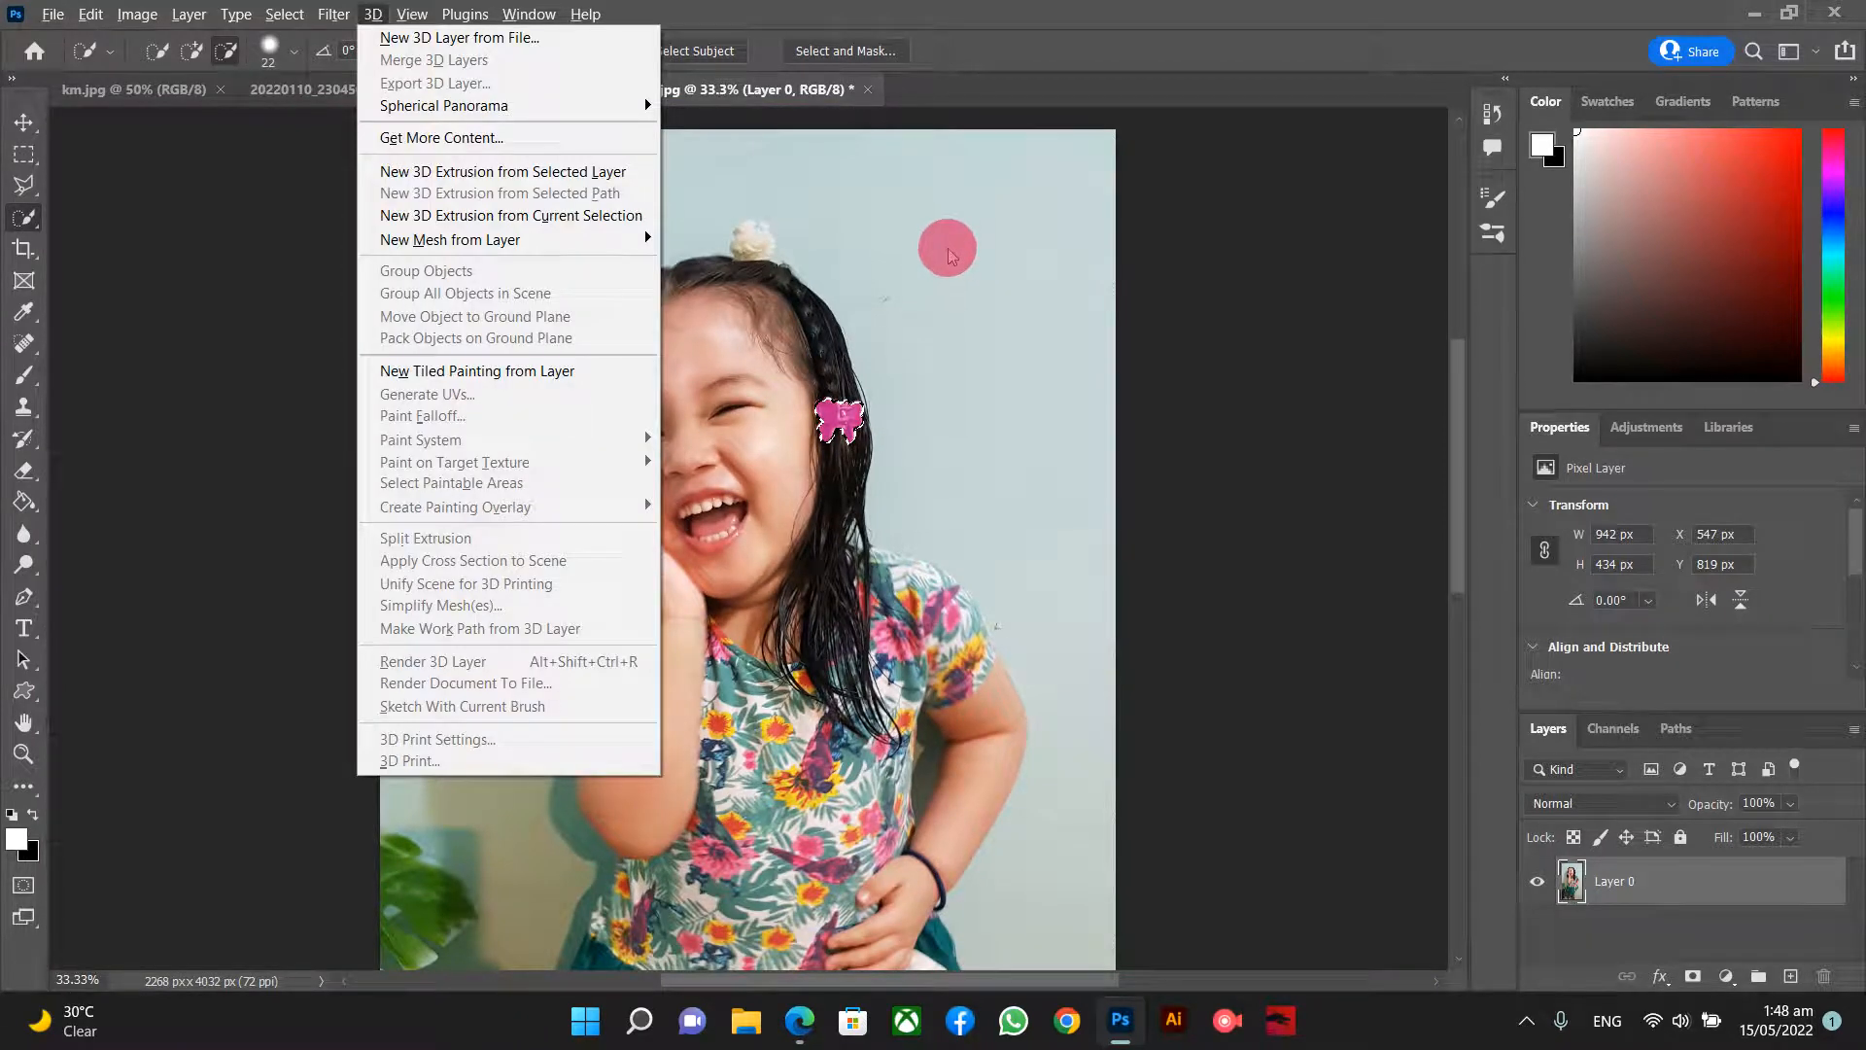
click(949, 254)
key(ctrl+d)
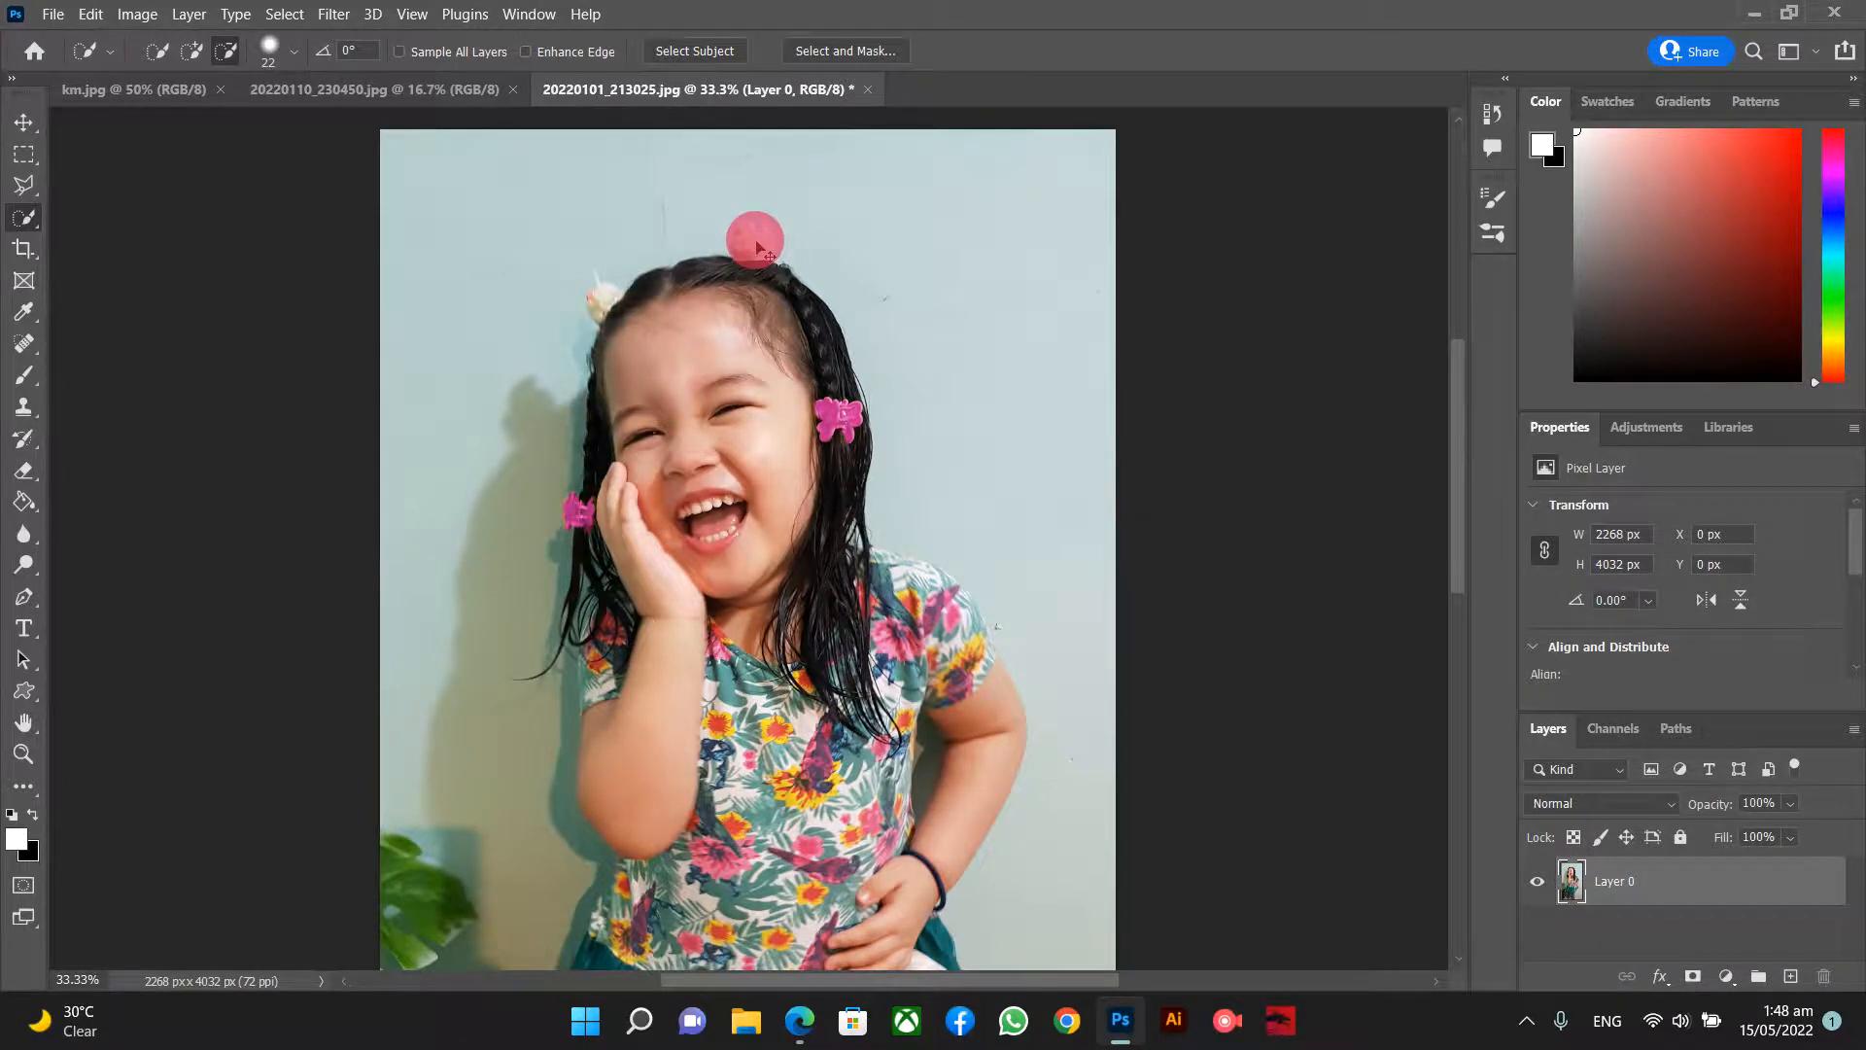
- Select both white flower ornaments on top of the girl's head with the Quick Selection brush
key(ctrl+plus)
scroll(756, 241, up, 3)
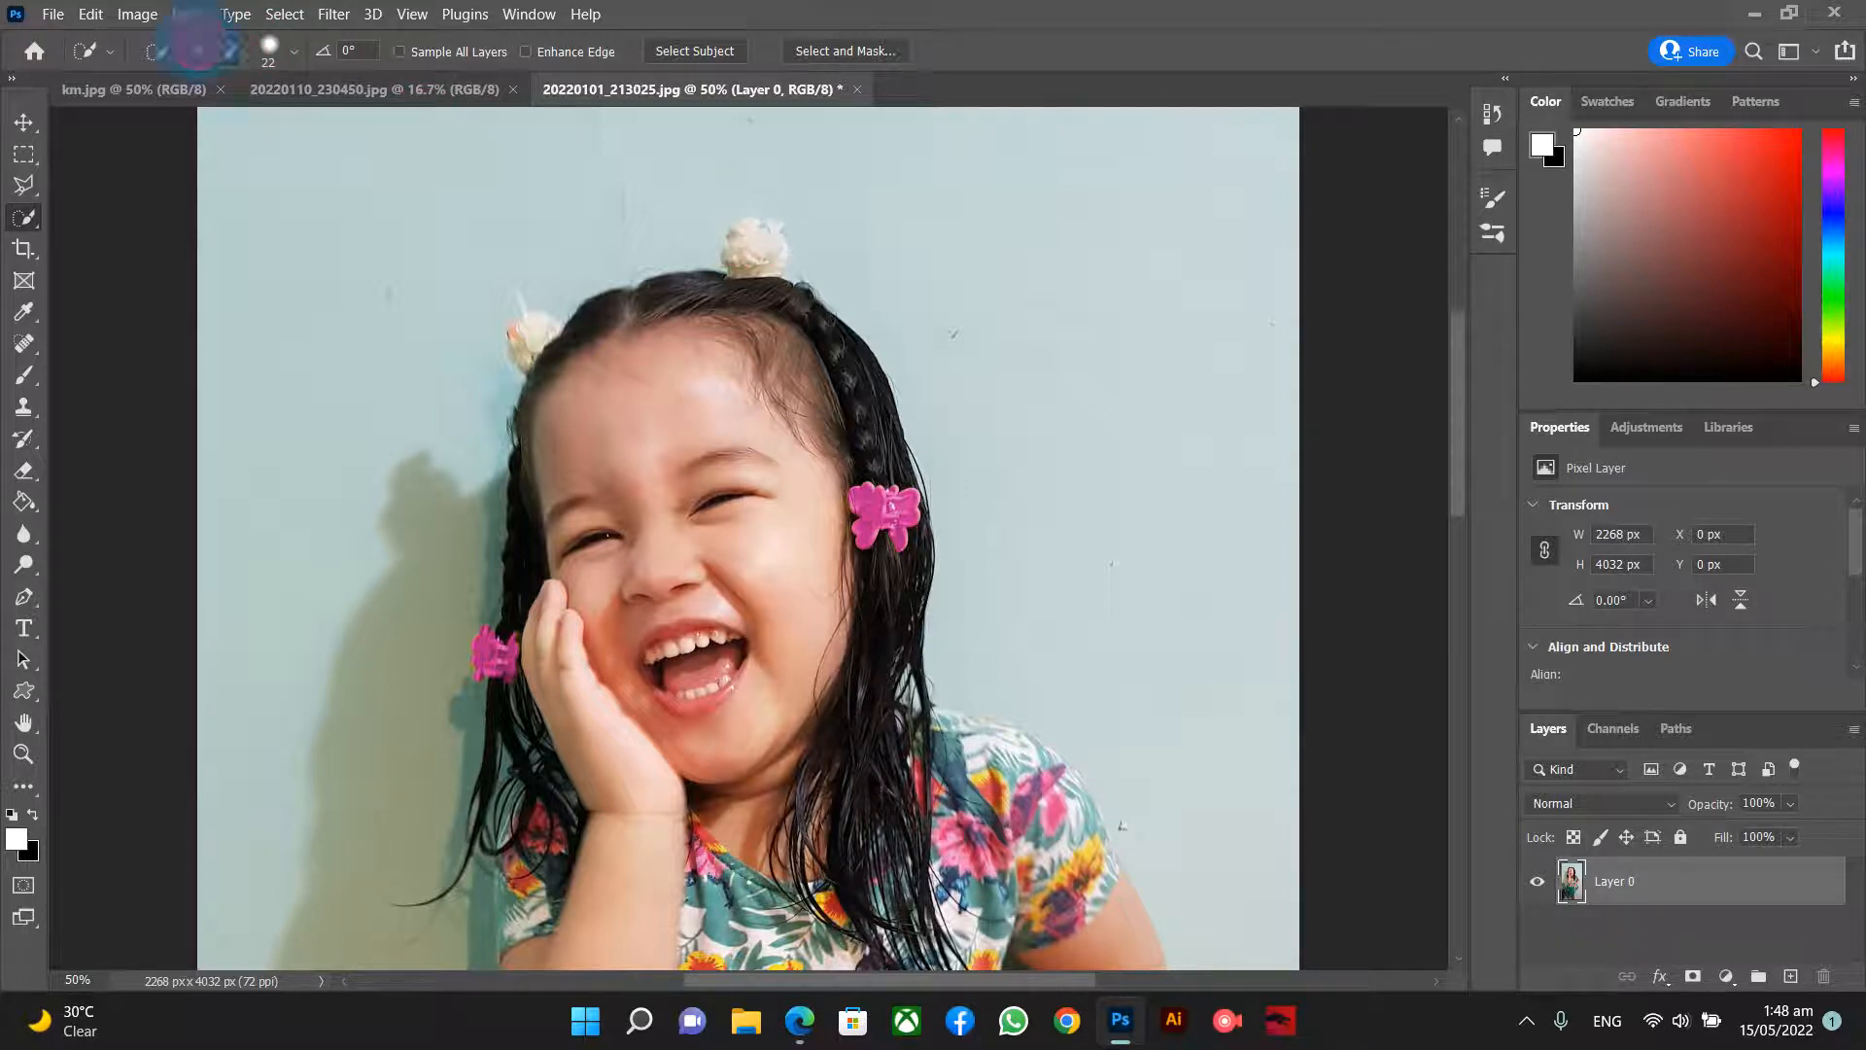
click(742, 260)
click(756, 250)
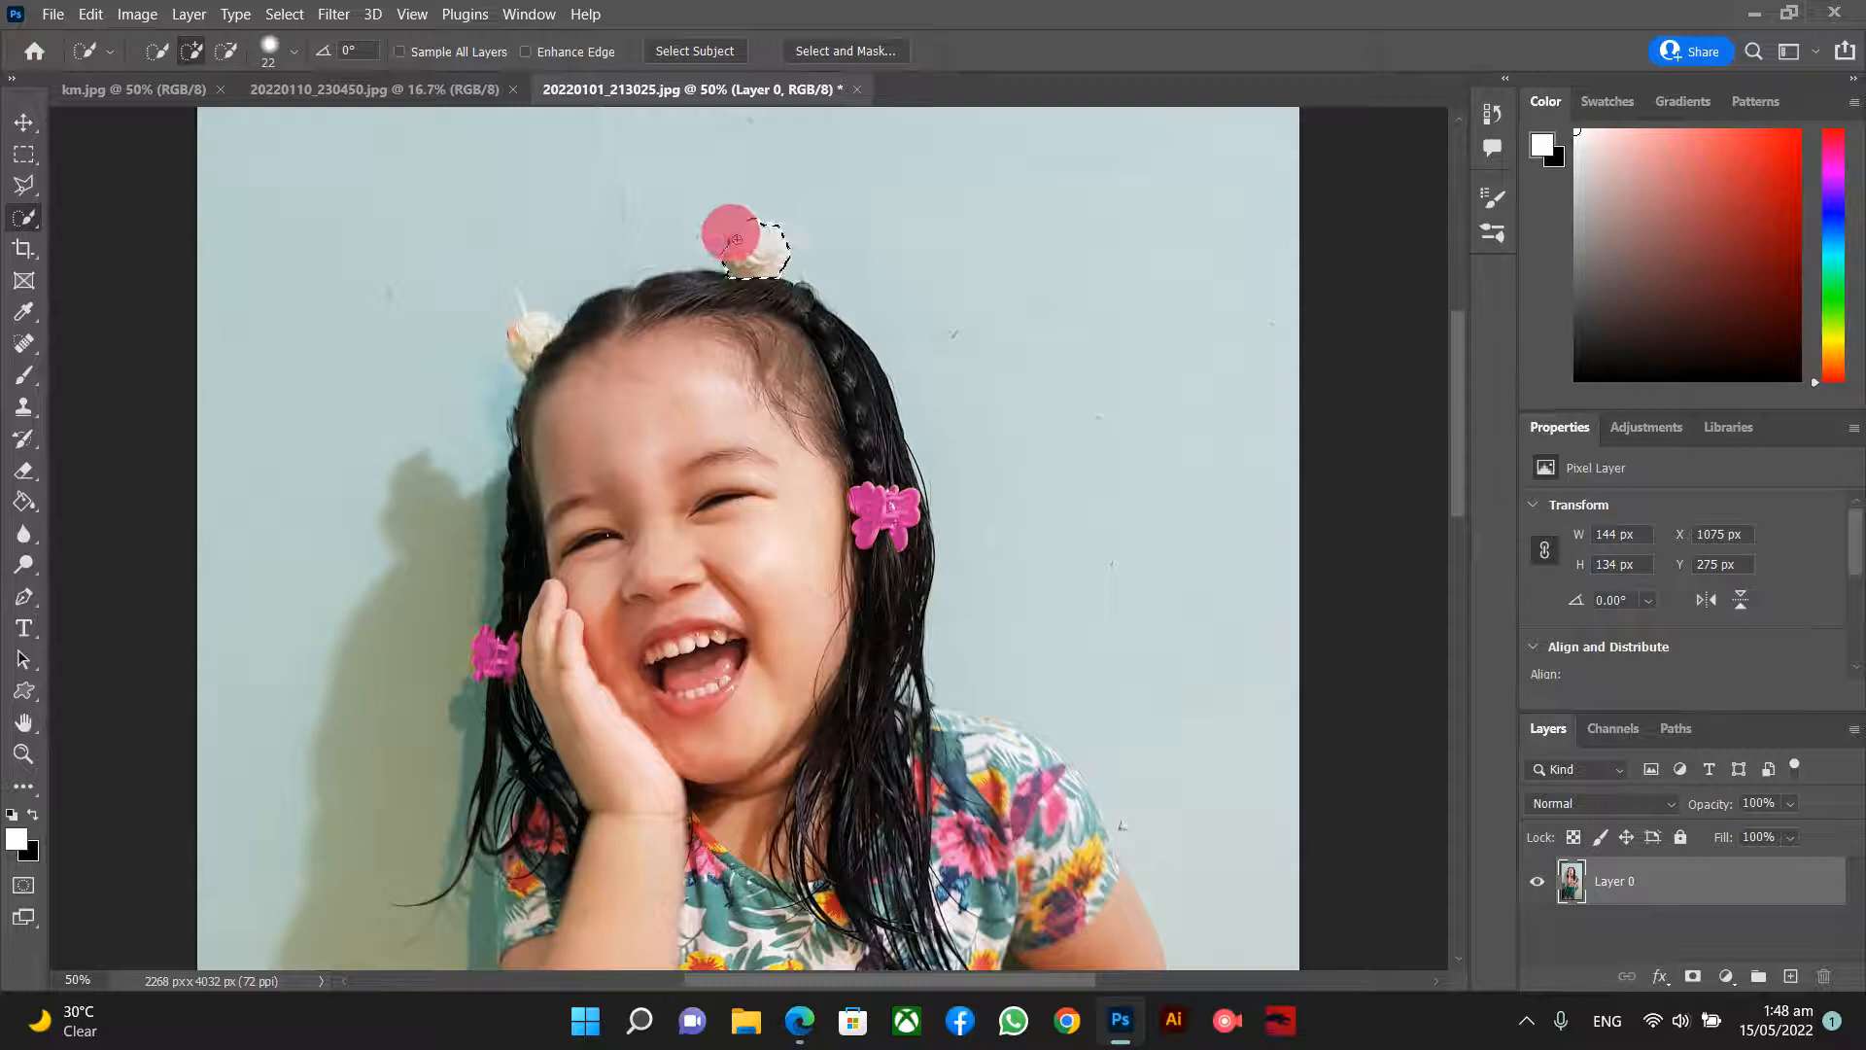
click(530, 326)
click(510, 335)
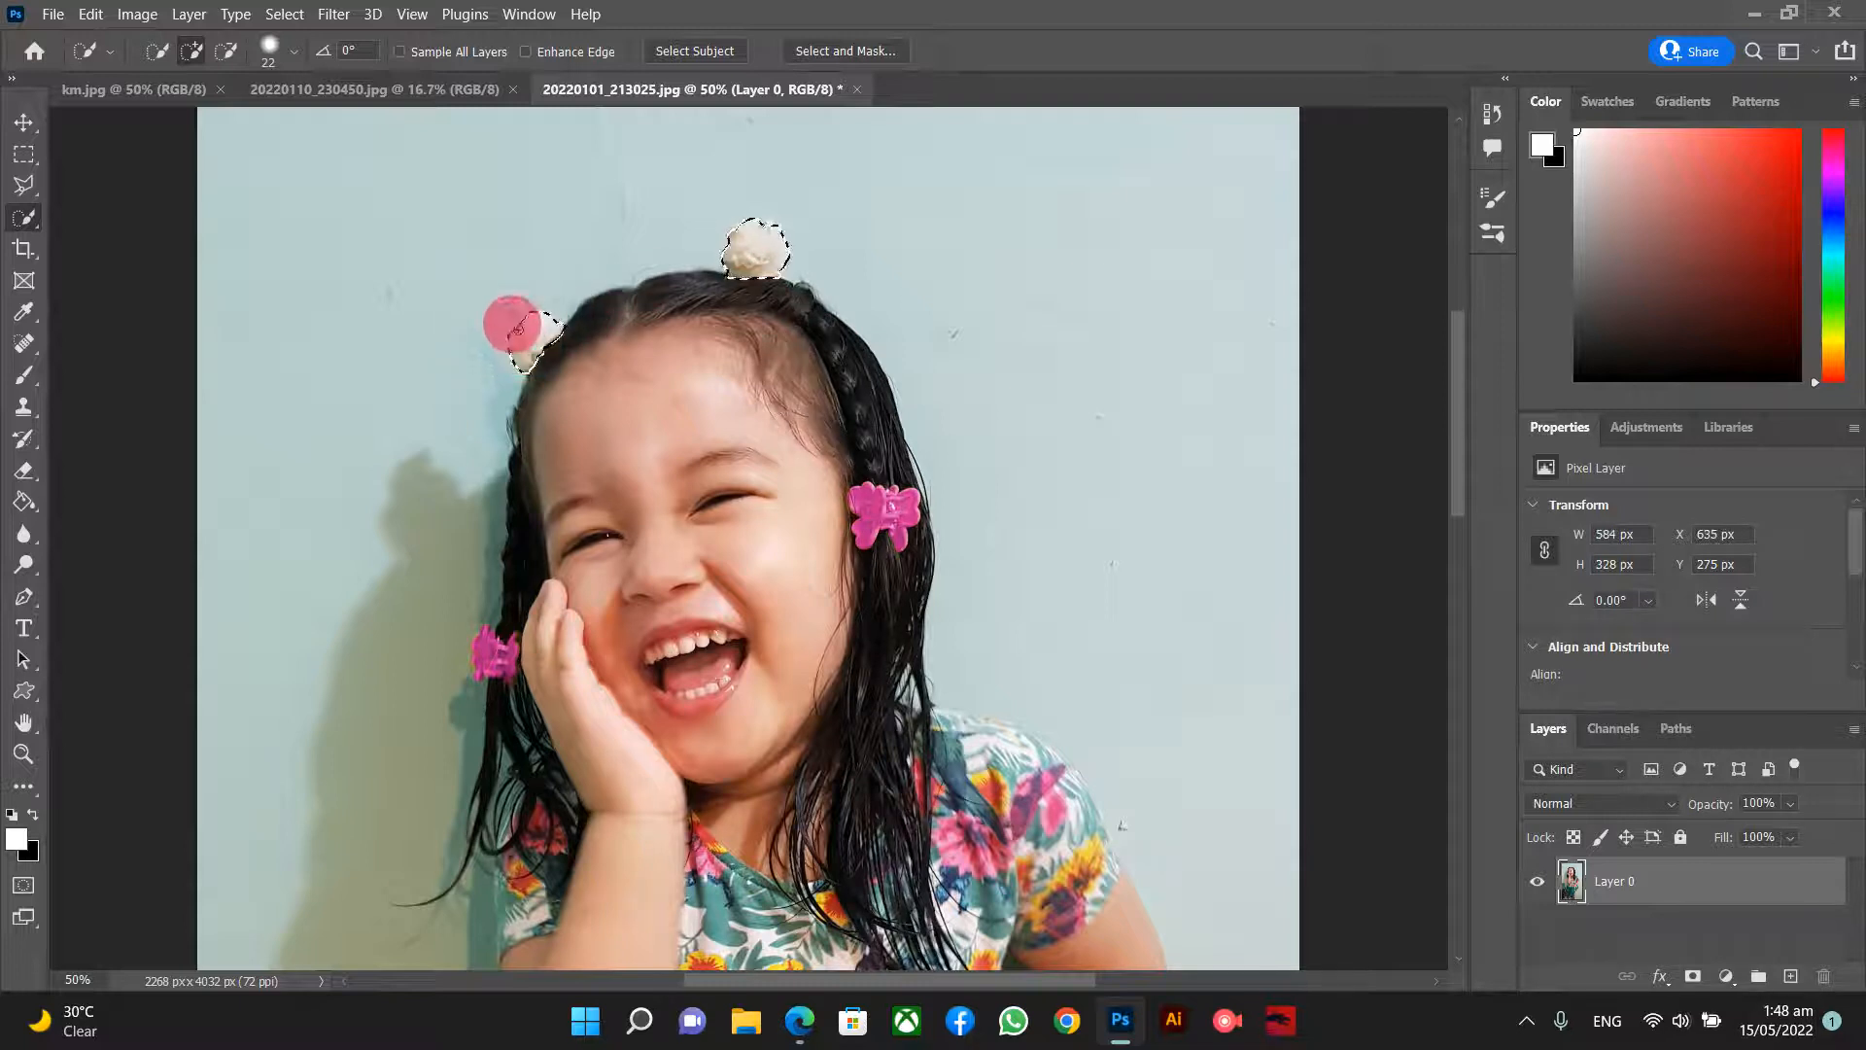
click(524, 313)
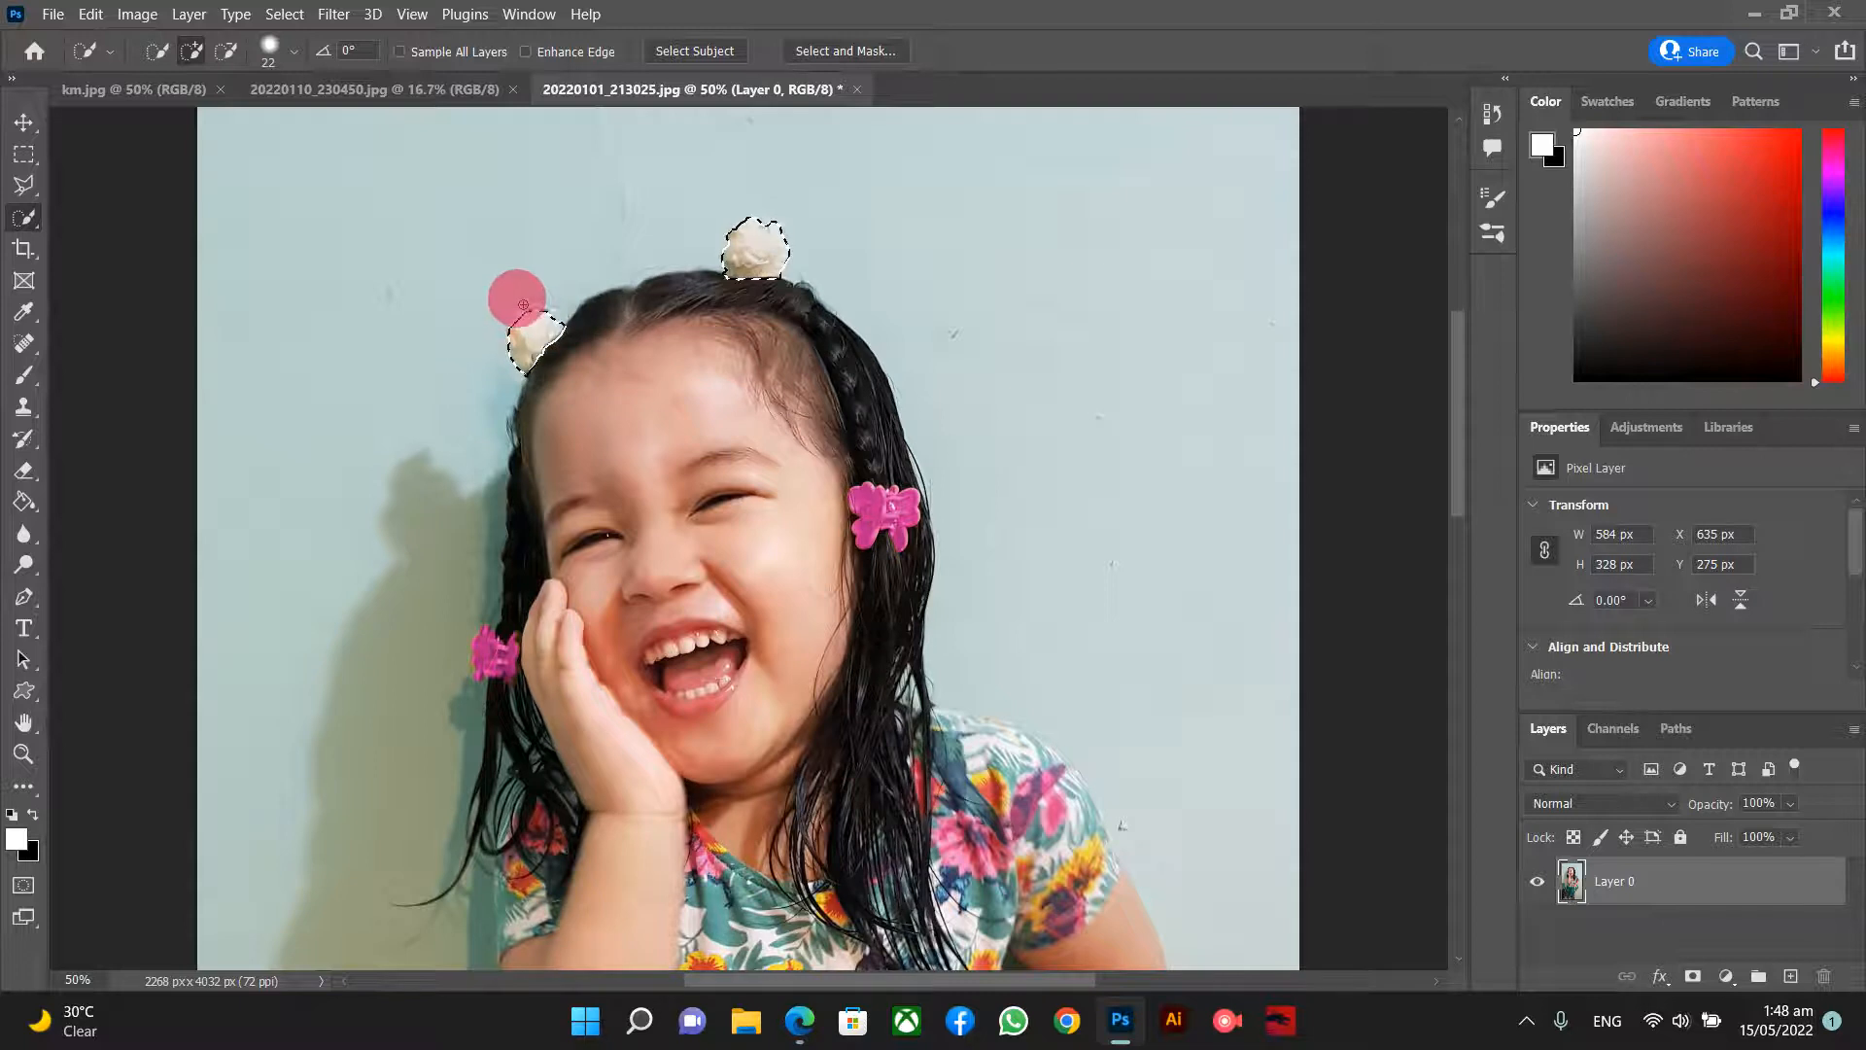
- Extend the selection over the thin tip above the white ornament on the same side as her raised hand
click(518, 286)
key(ctrl+z)
click(516, 287)
click(528, 328)
click(516, 290)
- Subtract the excess background around the thin tip of that white ornament from the selection
click(224, 51)
key(ctrl+minus)
key(ctrl+plus)
key(ctrl+plus)
key(ctrl+plus)
key(ctrl+plus)
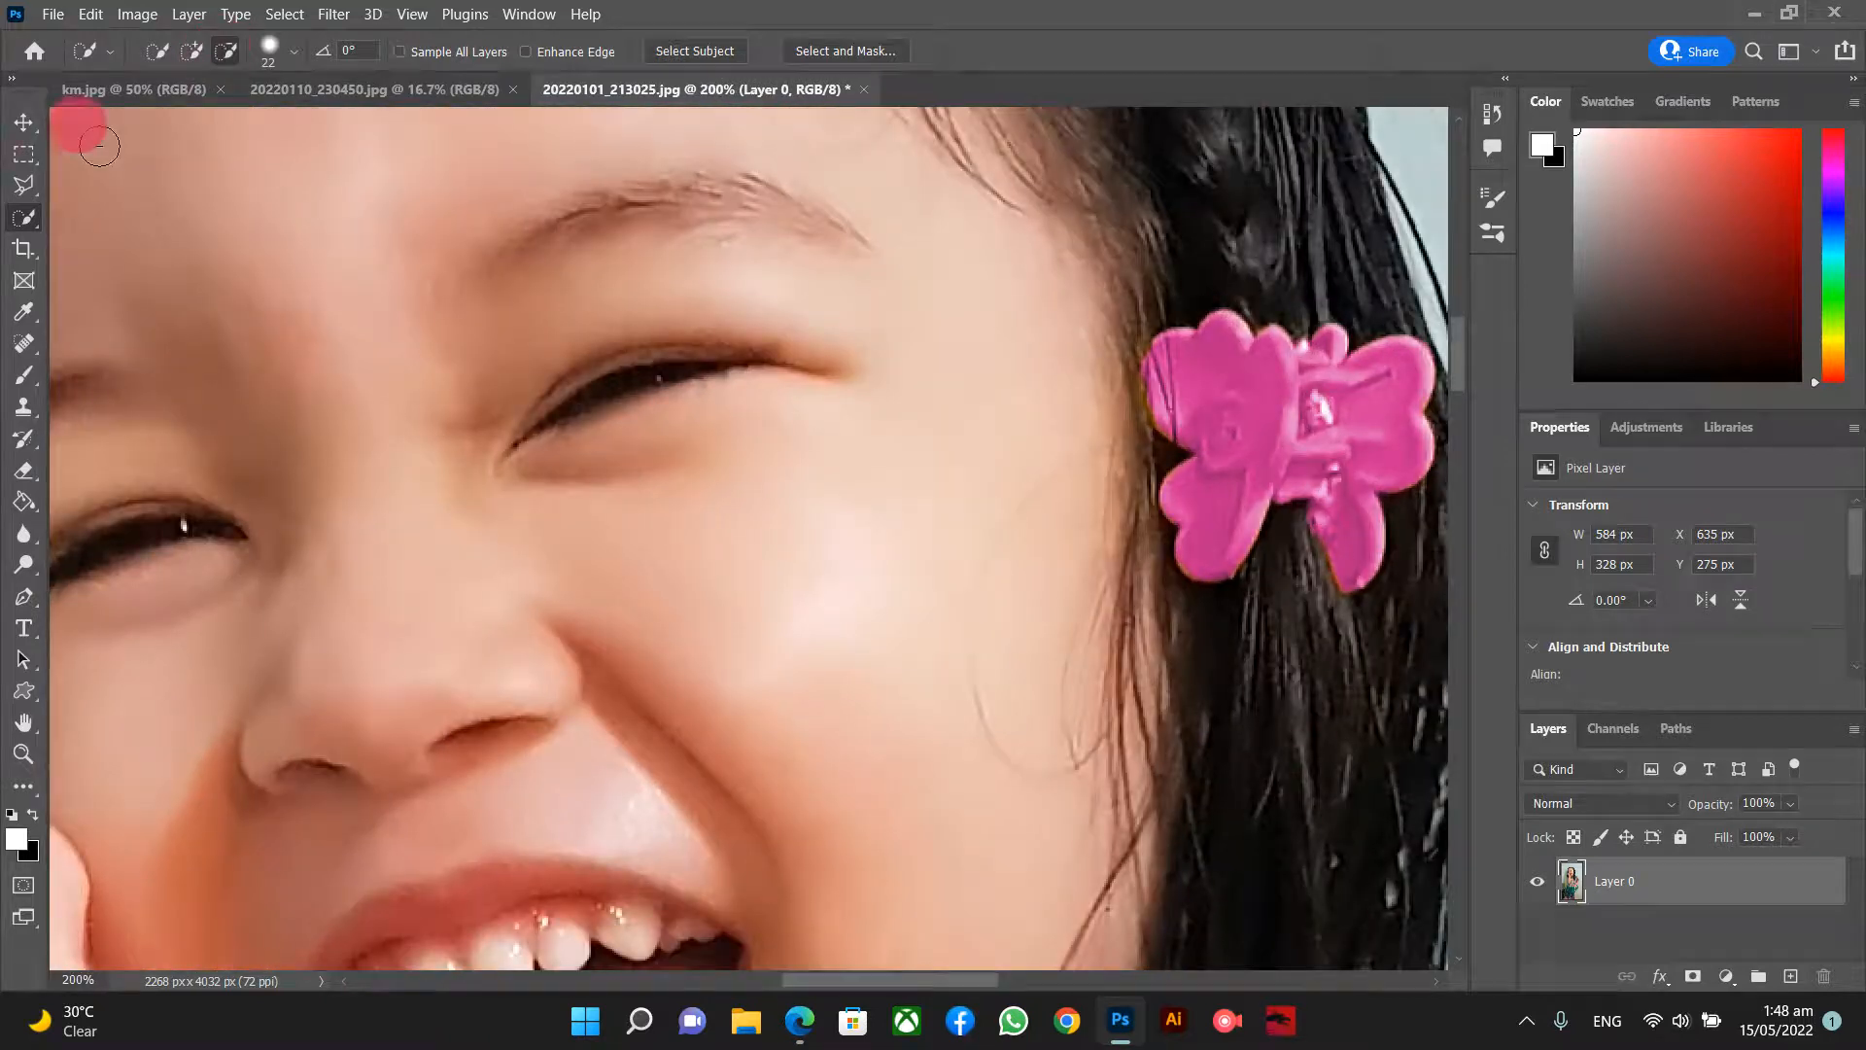
scroll(184, 165, up, 2)
scroll(195, 175, right, 2)
scroll(201, 185, left, 3)
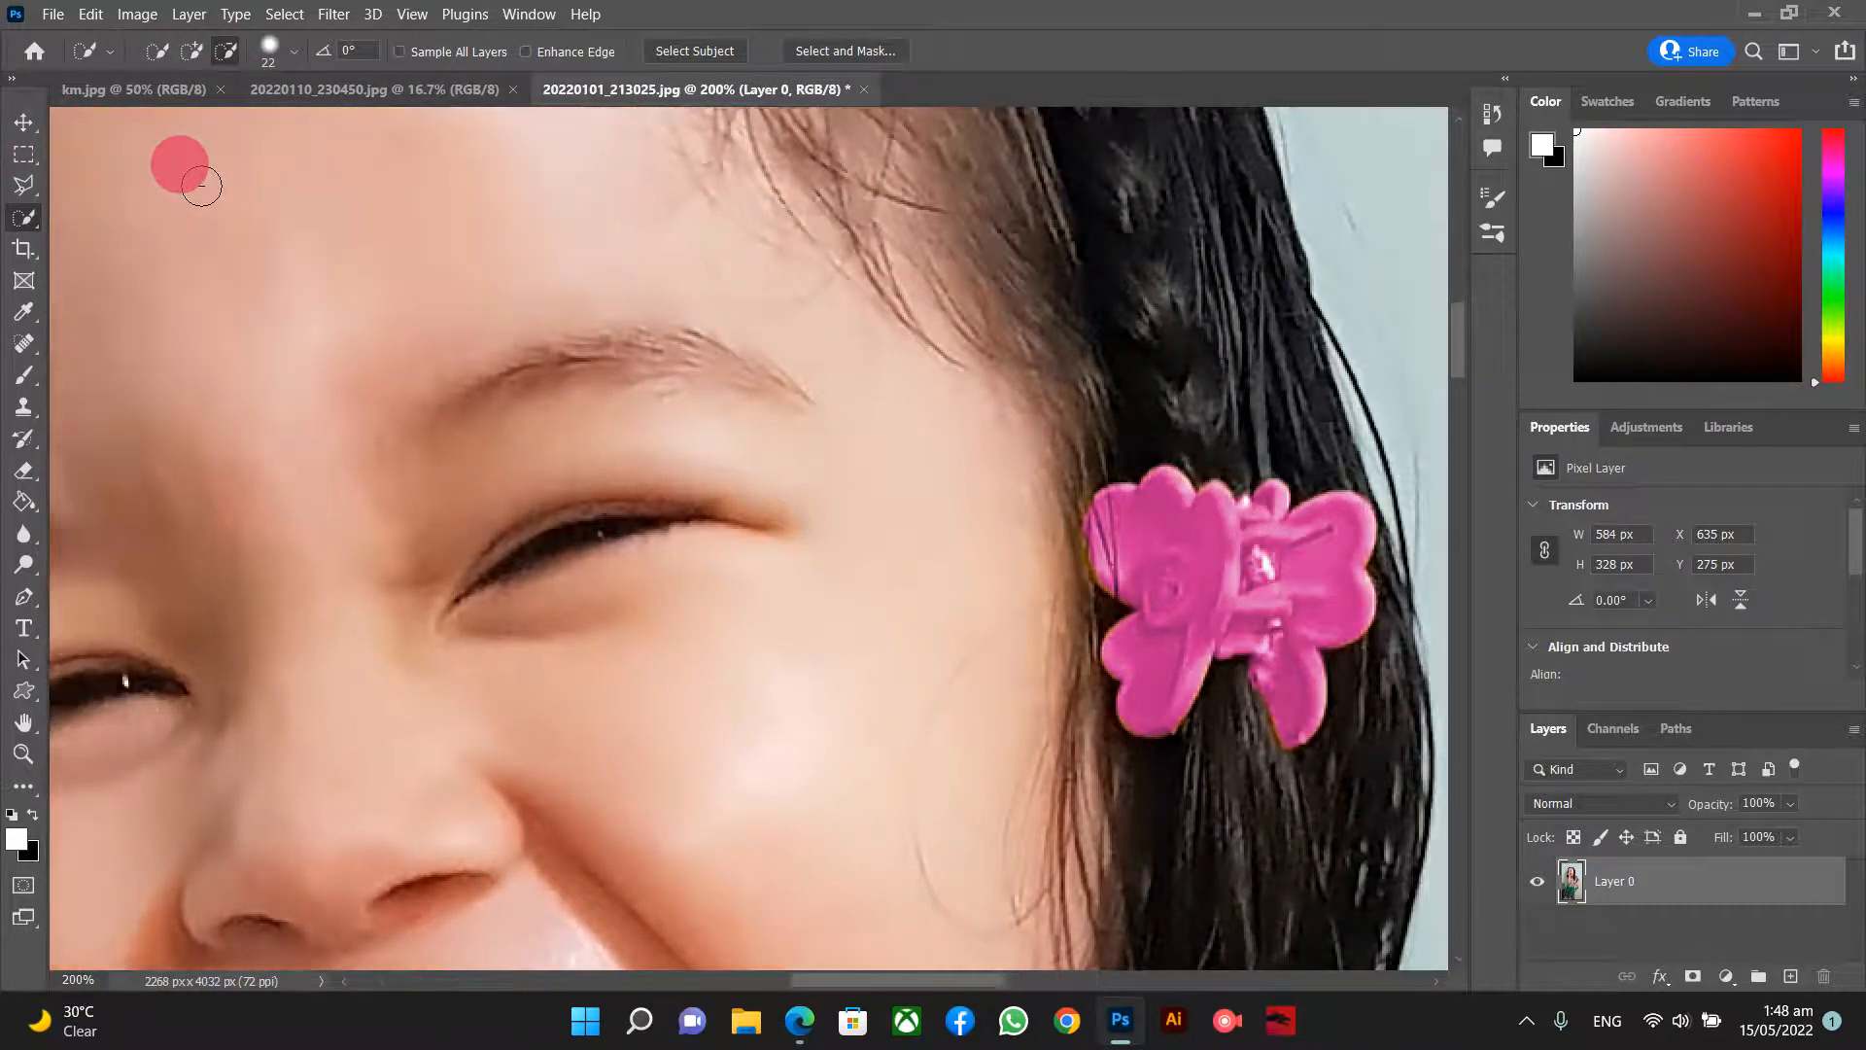
key(ctrl+minus)
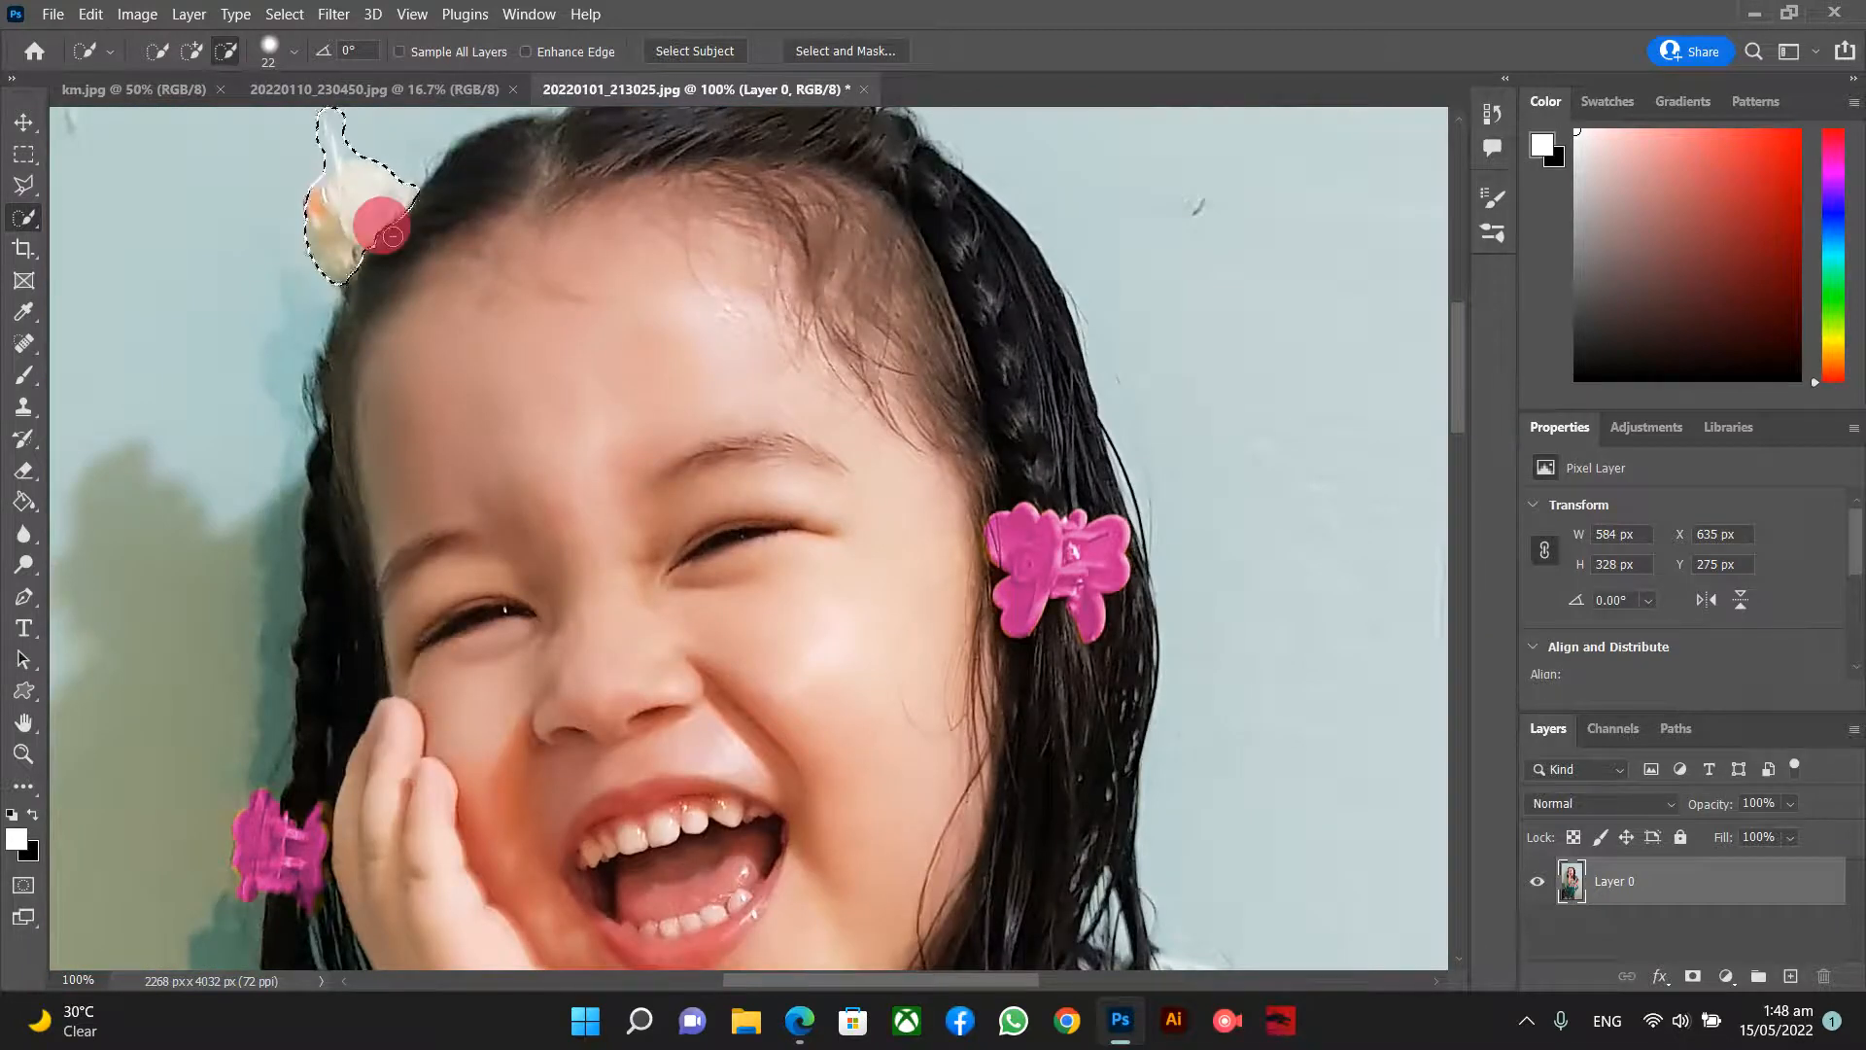
scroll(381, 226, up, 1)
scroll(381, 225, up, 2)
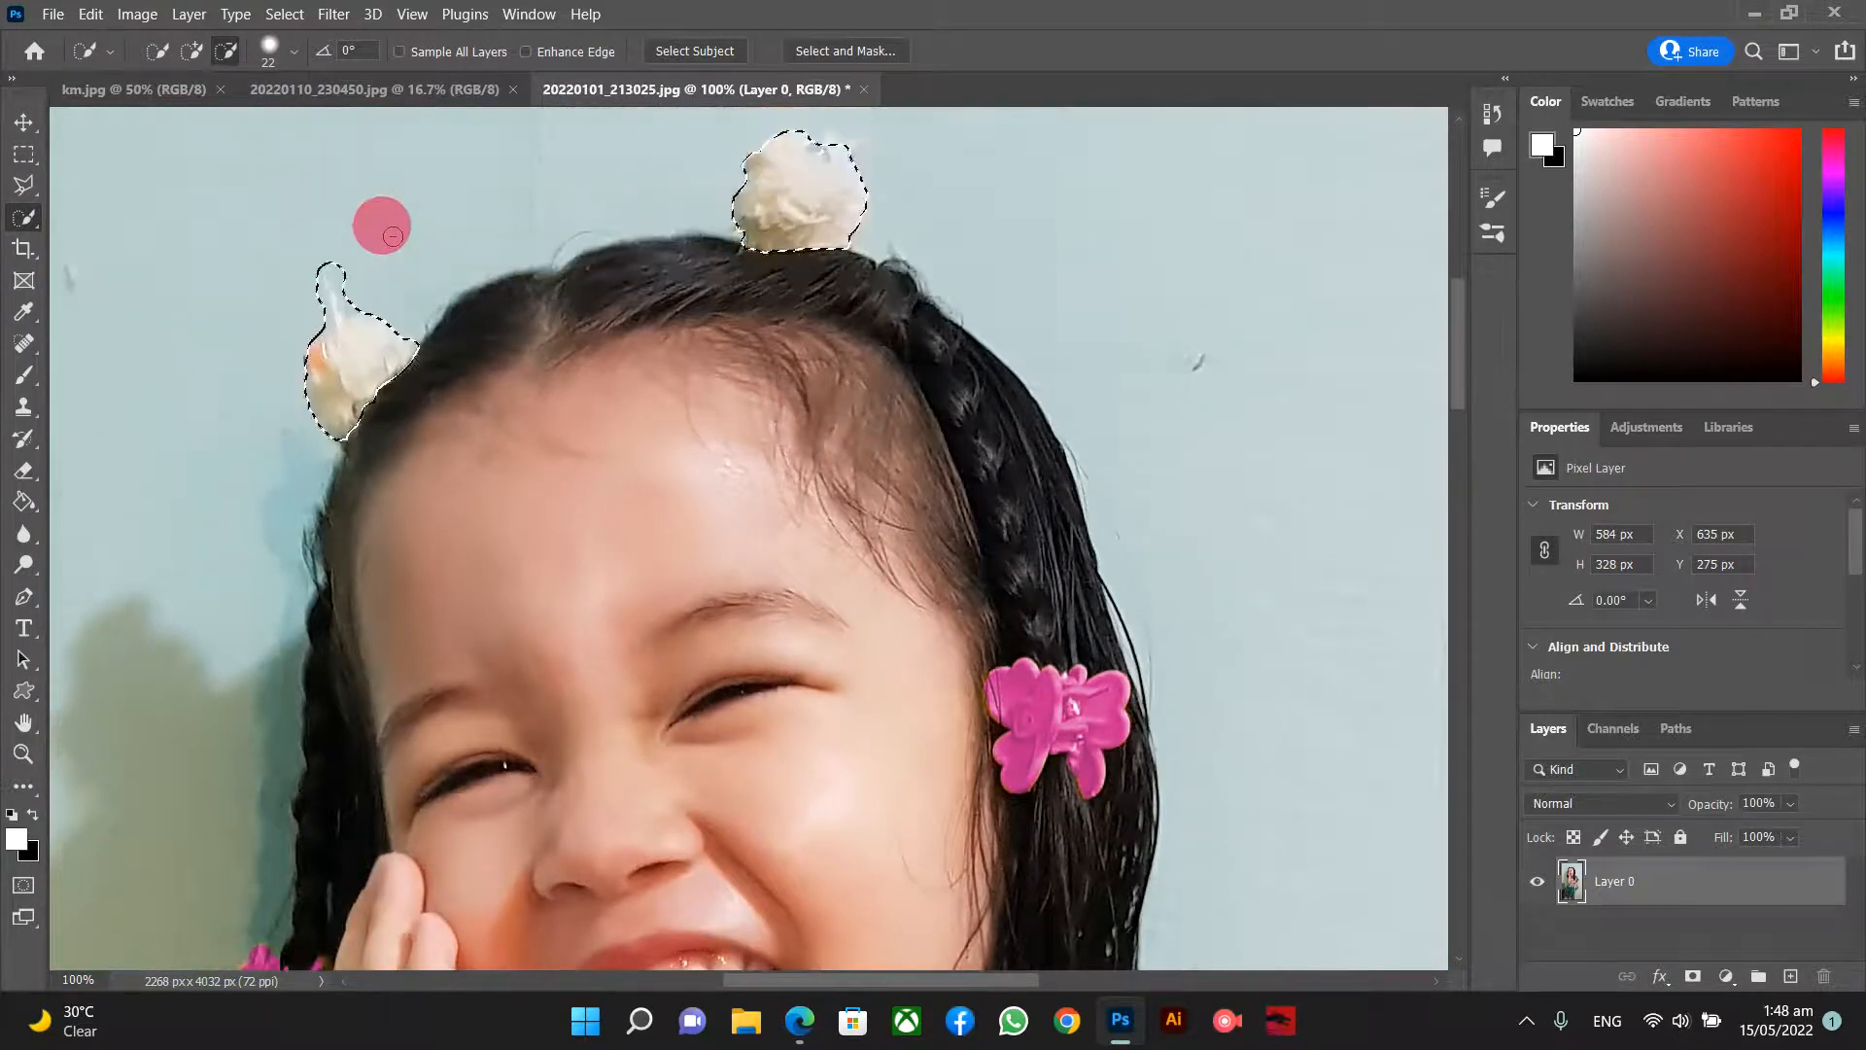
click(199, 50)
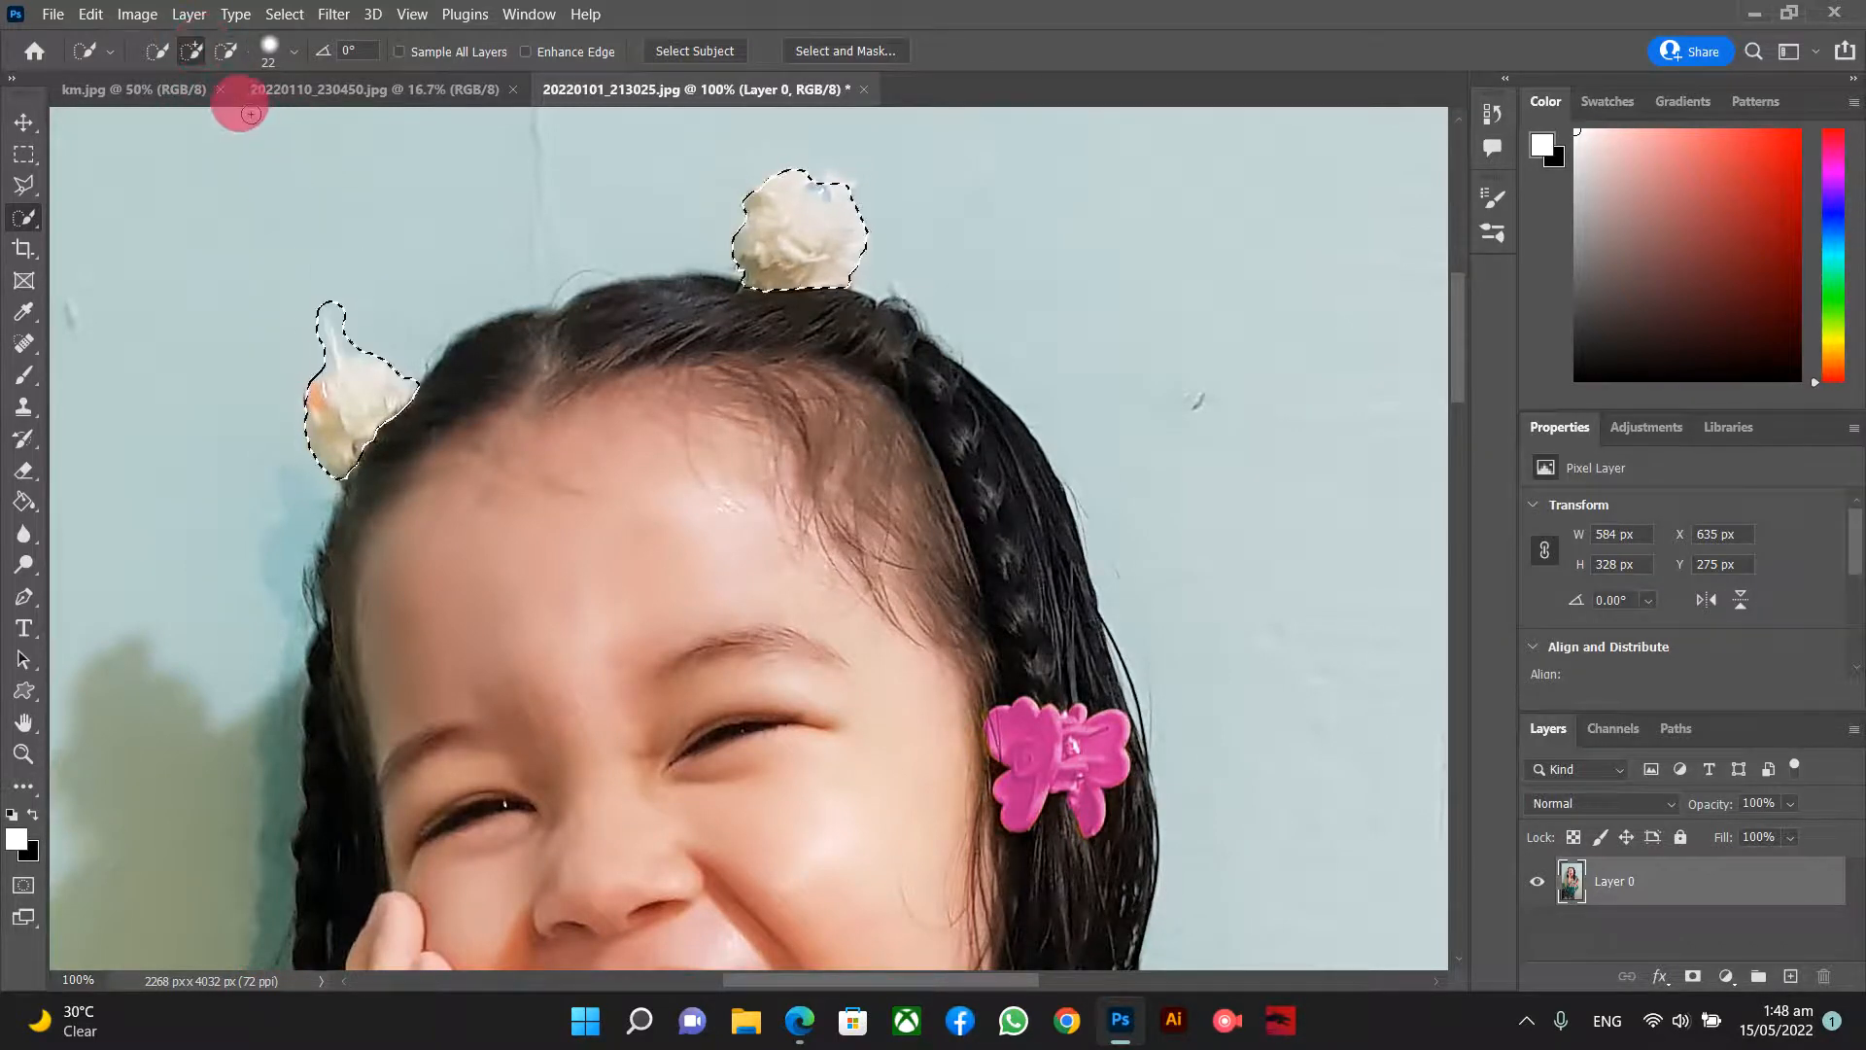
click(225, 51)
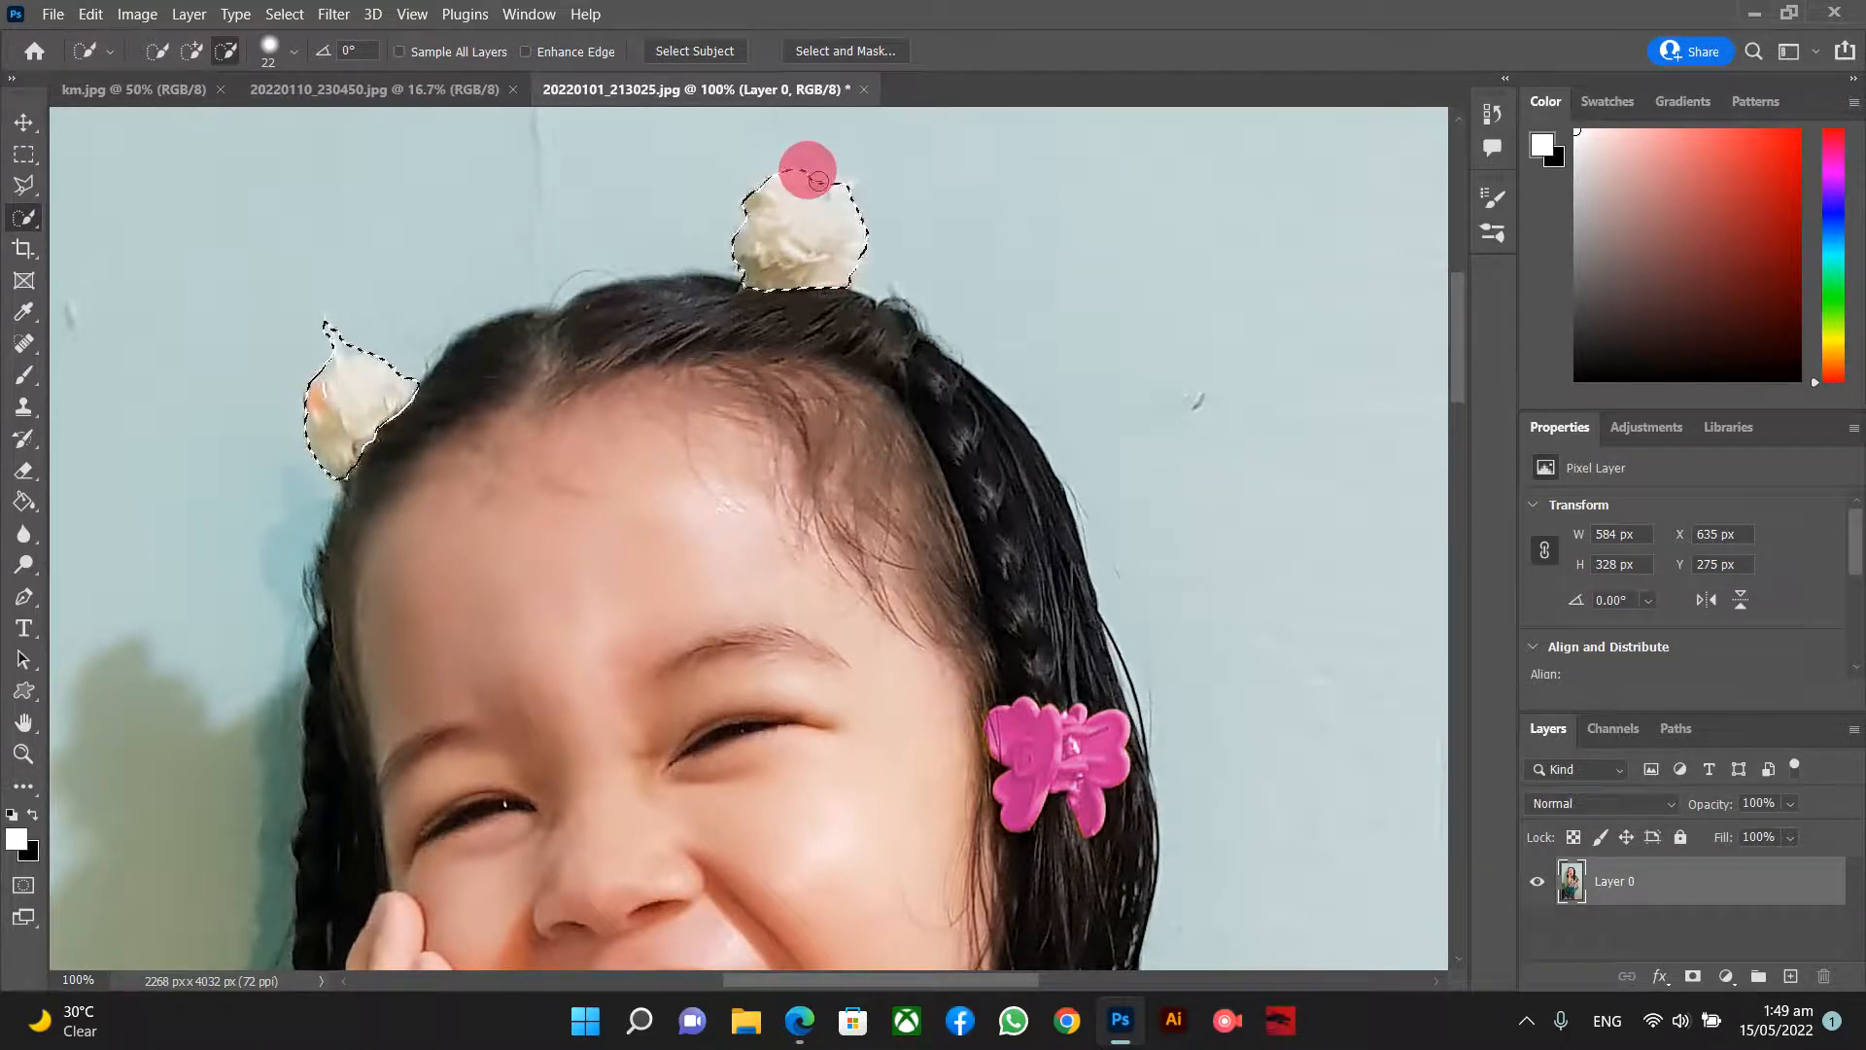
- Add the missing upper edge of the other white ornament to the selection
click(196, 53)
click(819, 199)
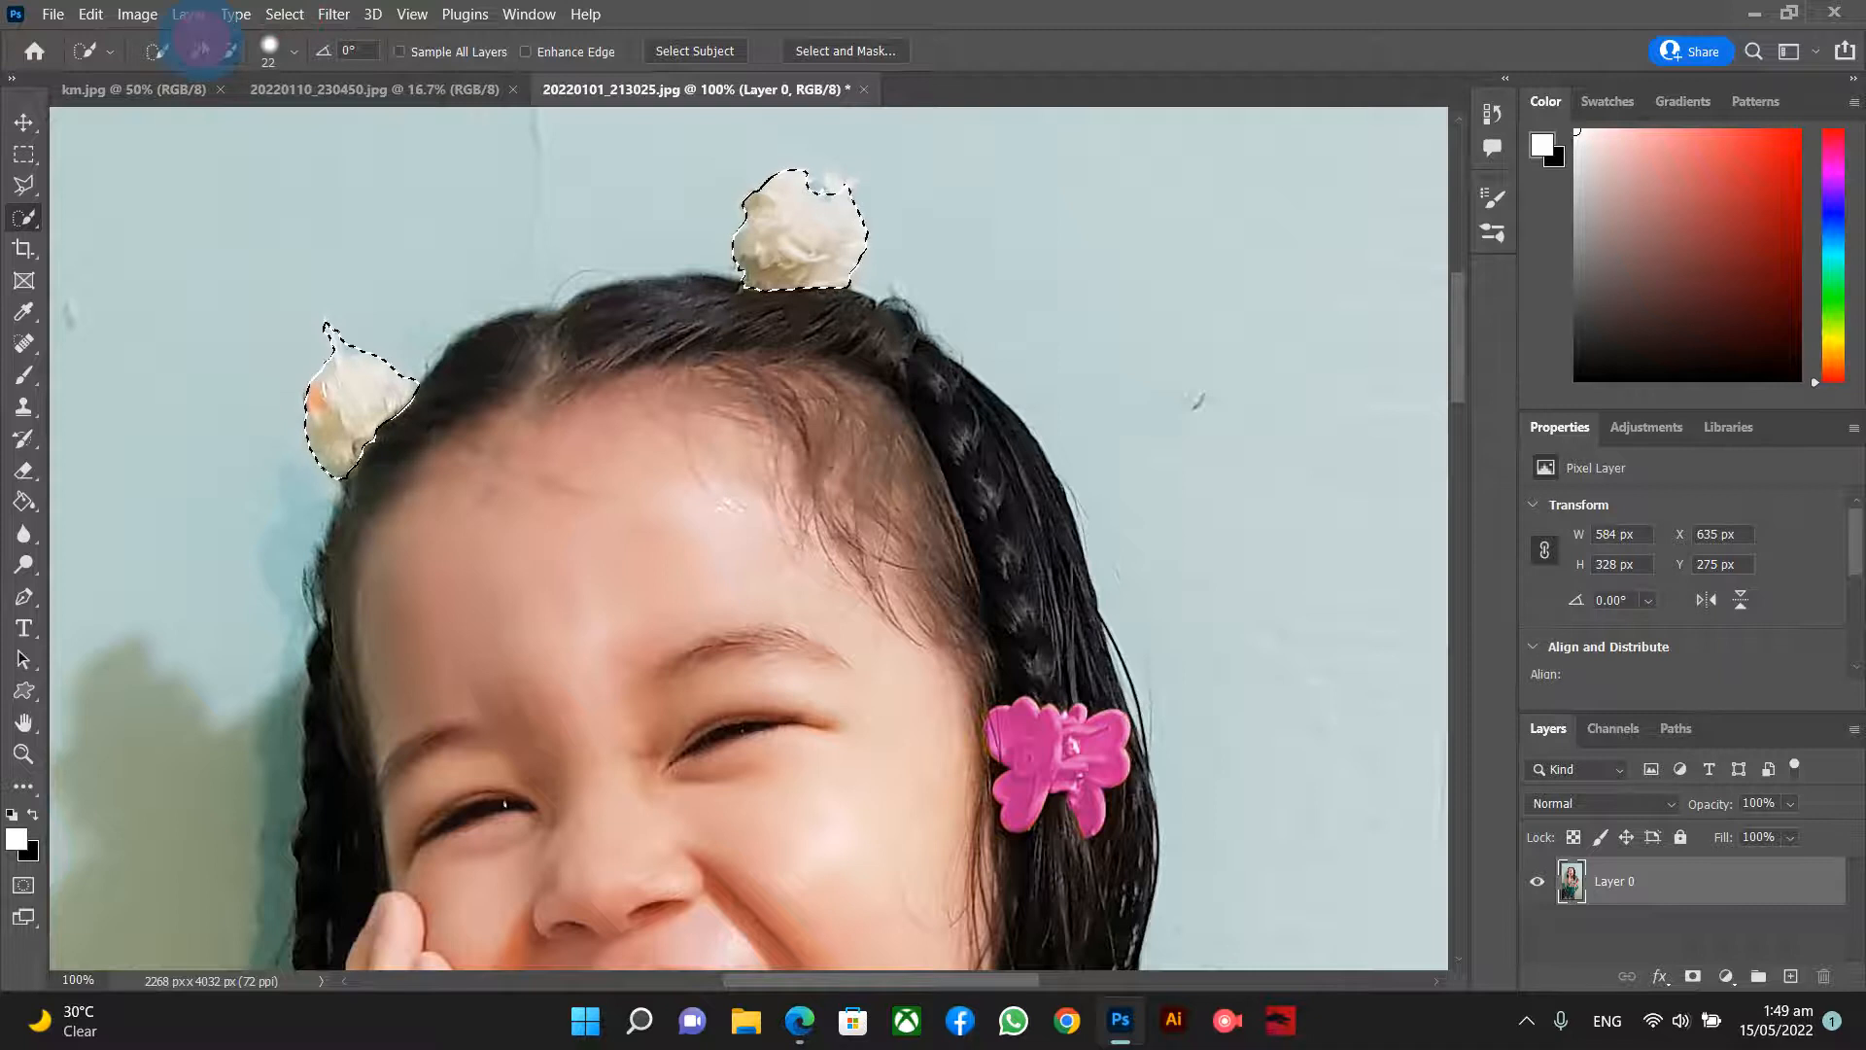
click(894, 212)
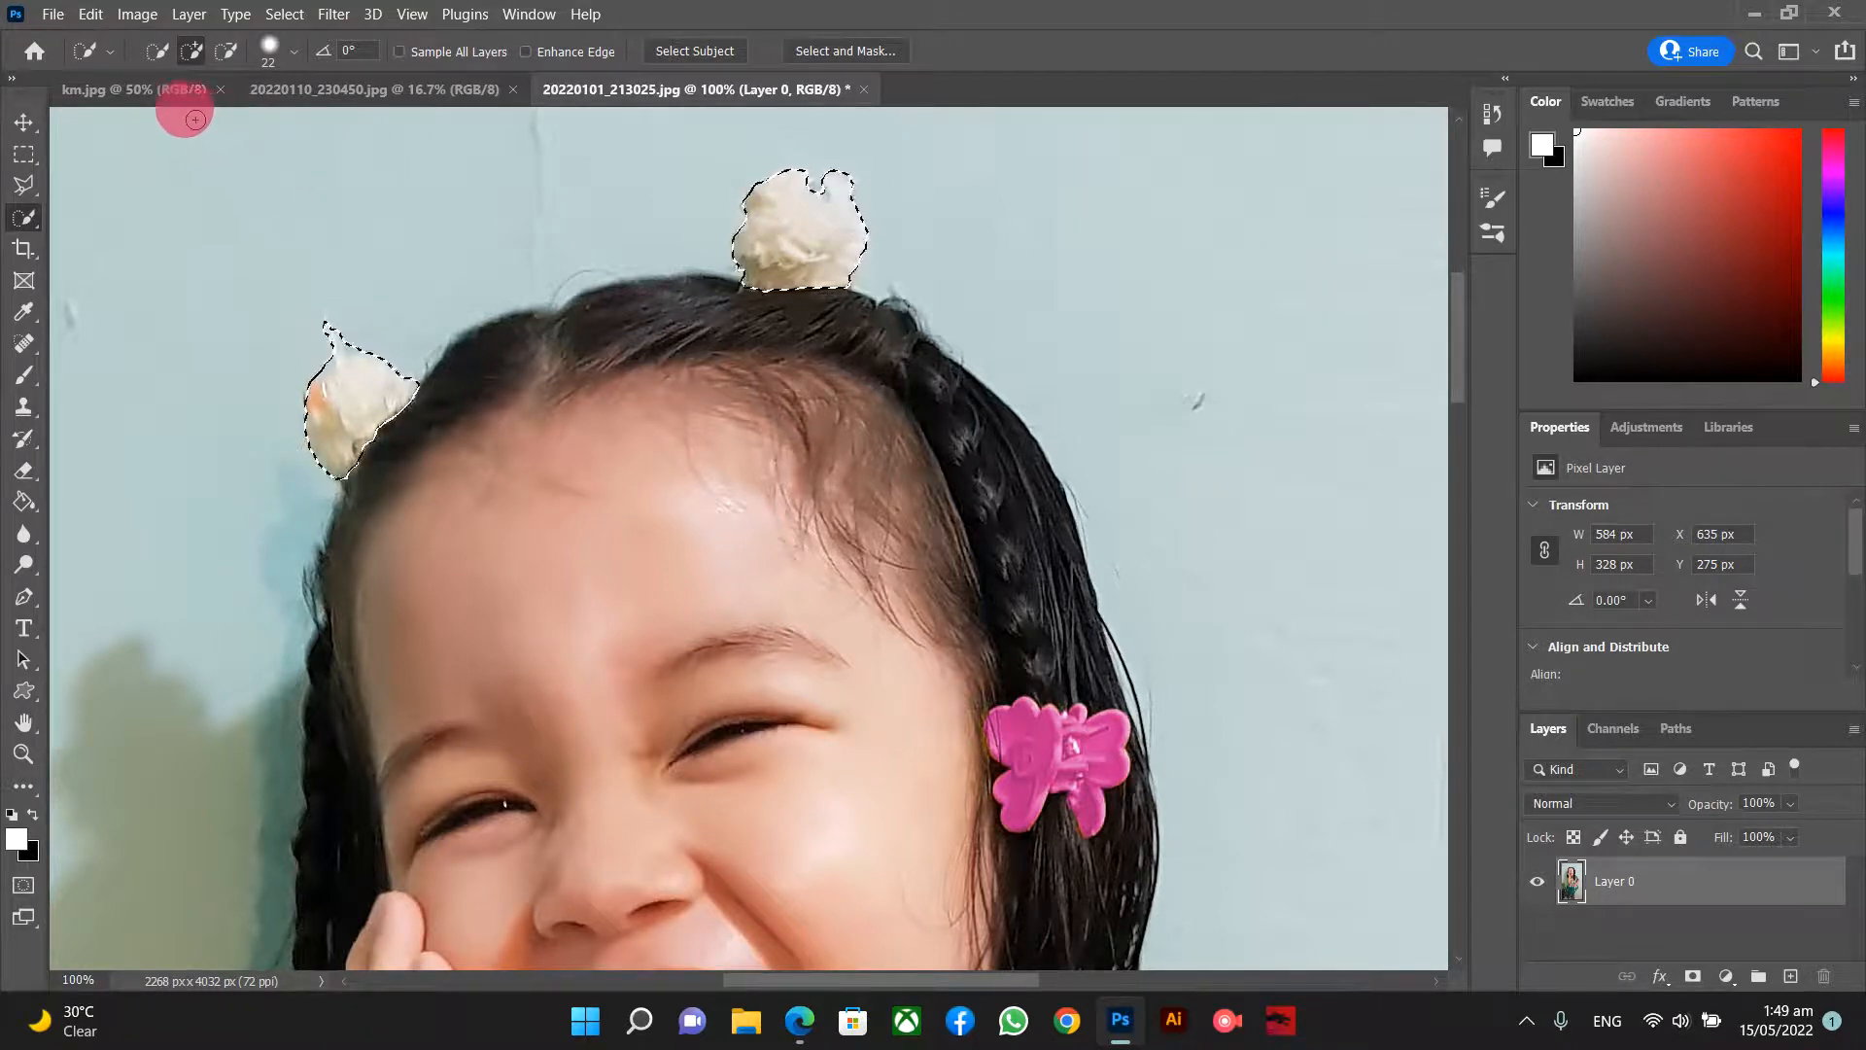
- Colorize both selected ornaments with Hue/Saturation at hue 187, saturation 58 and lightness -27
click(21, 125)
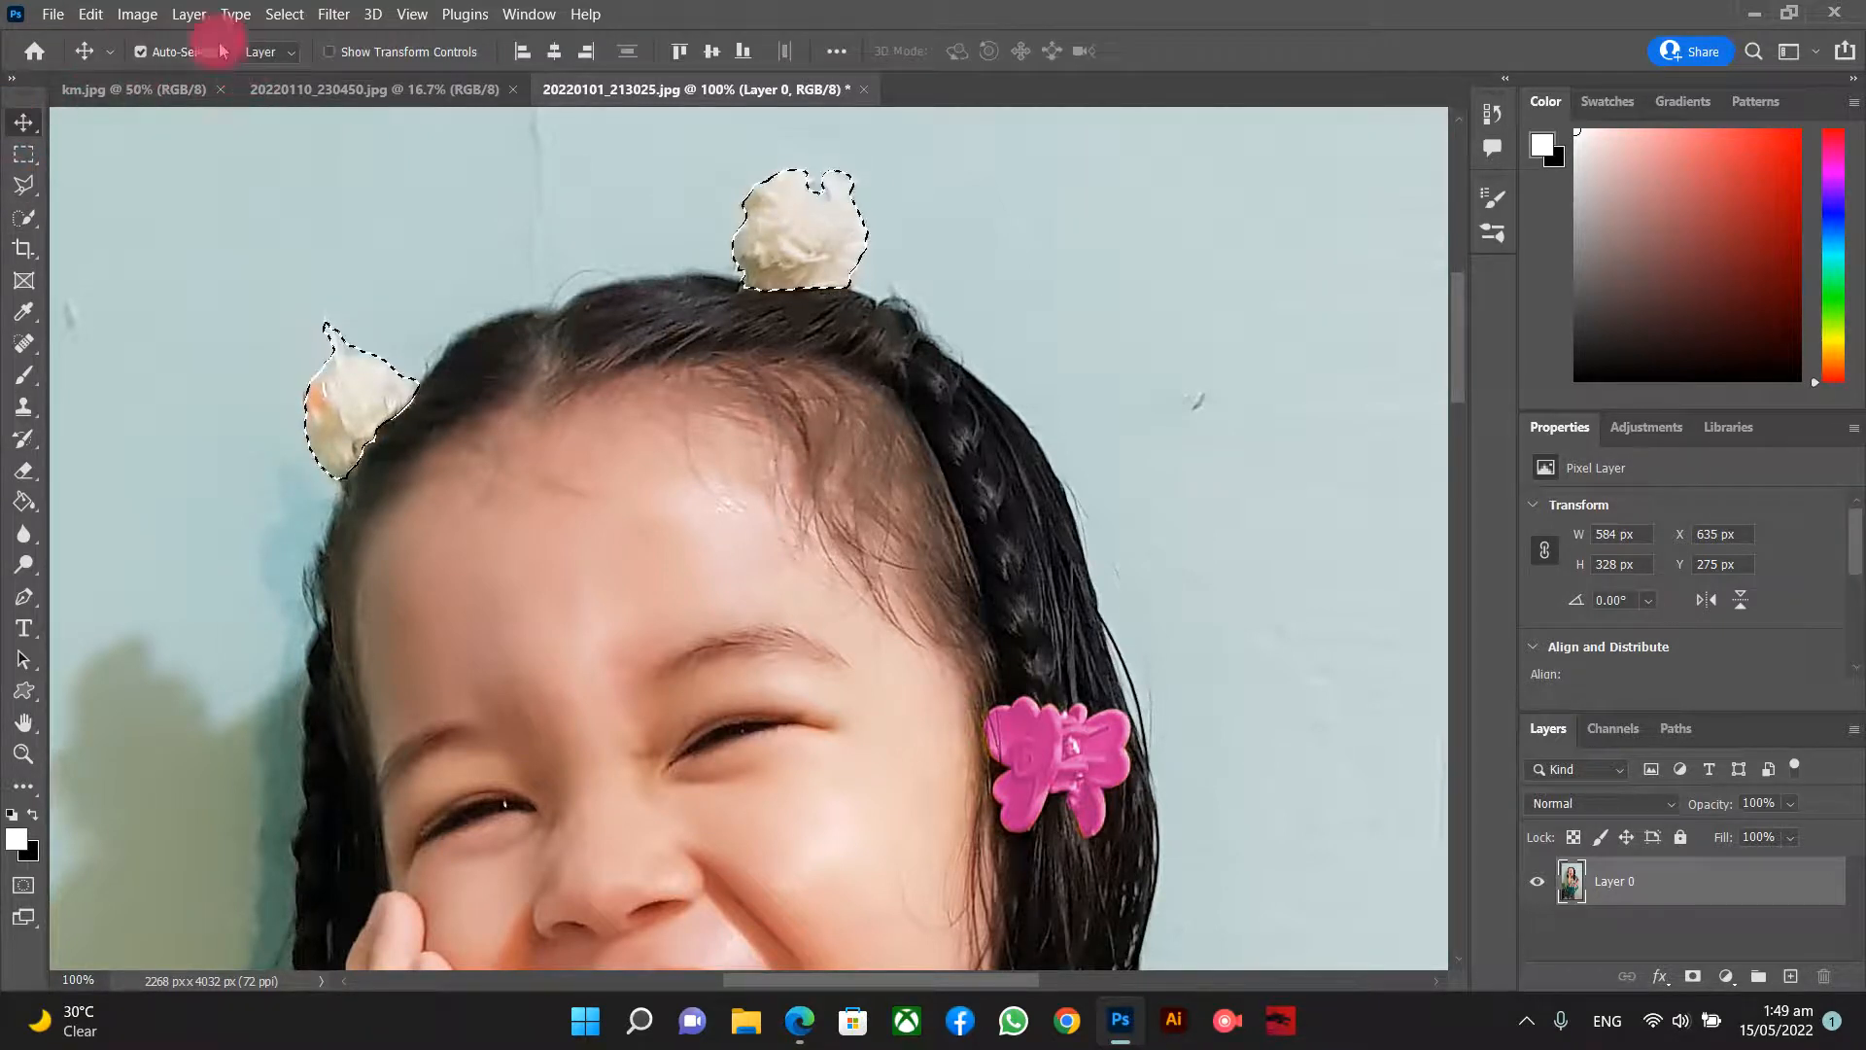
click(144, 14)
click(145, 14)
click(146, 14)
mouse_move(165, 70)
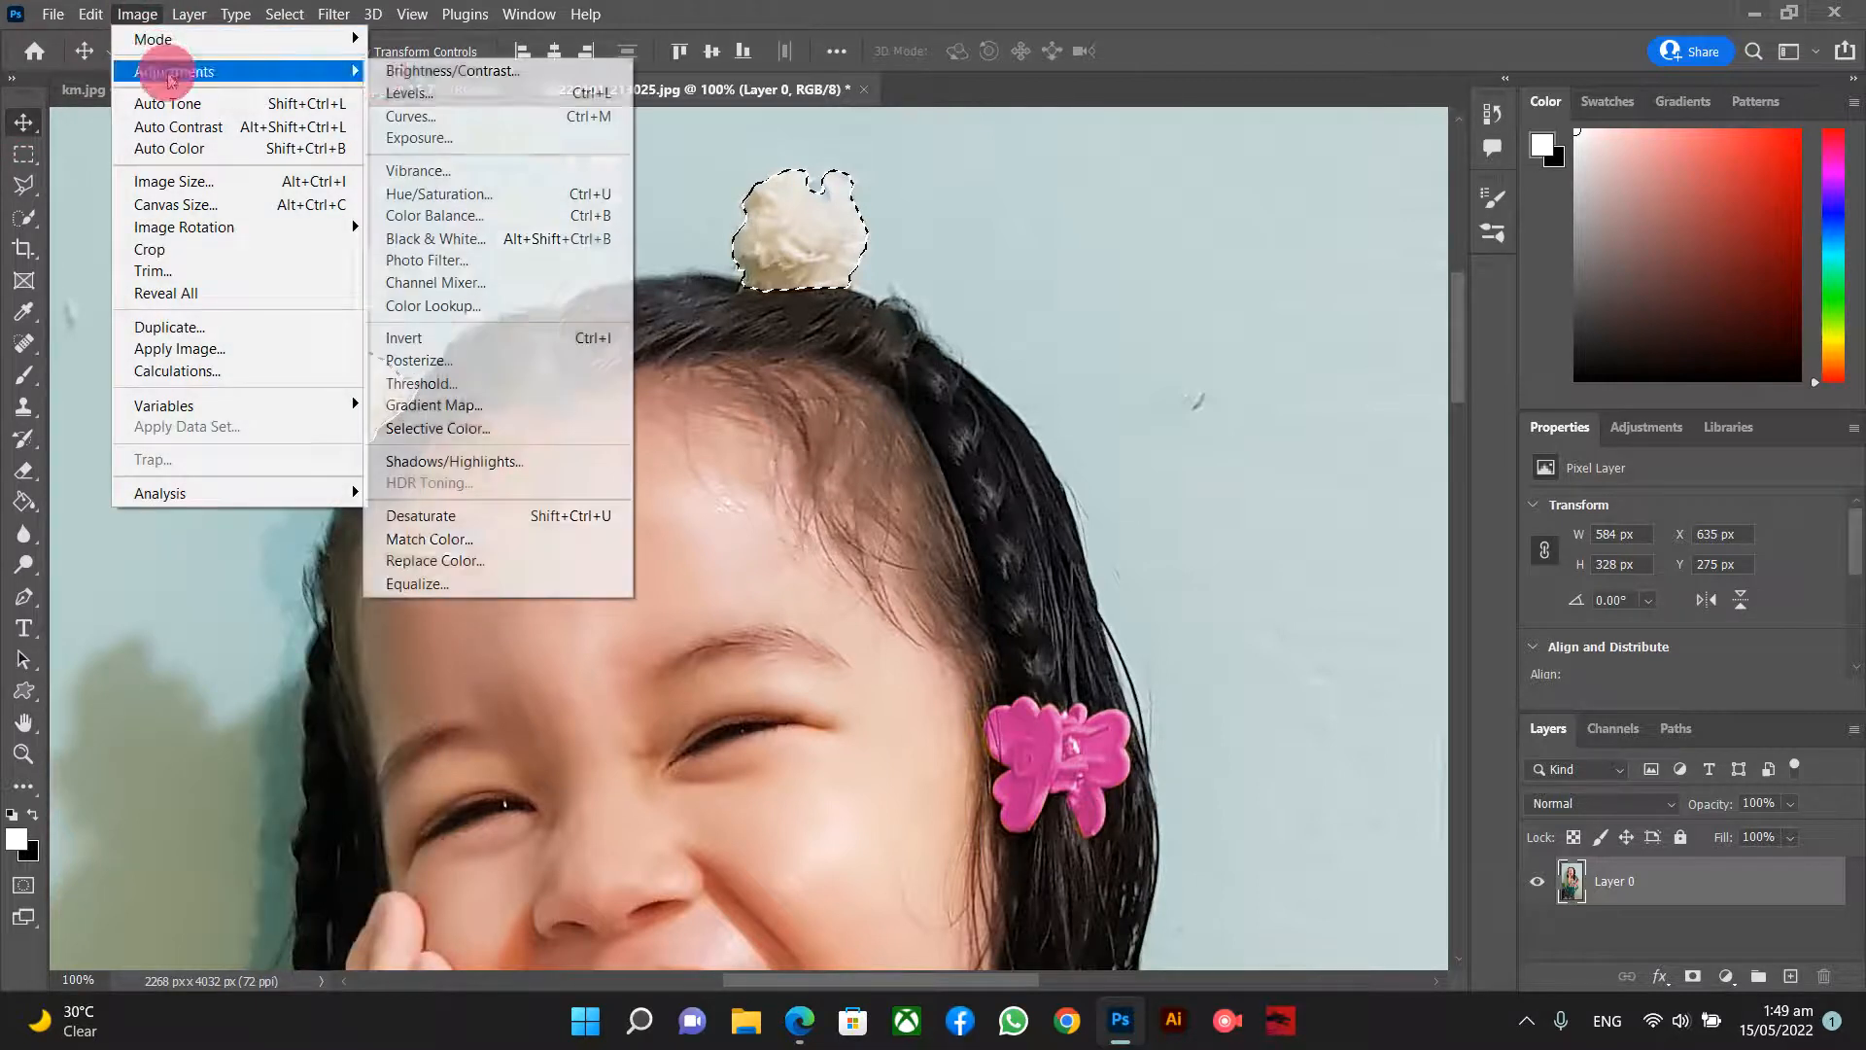
click(432, 195)
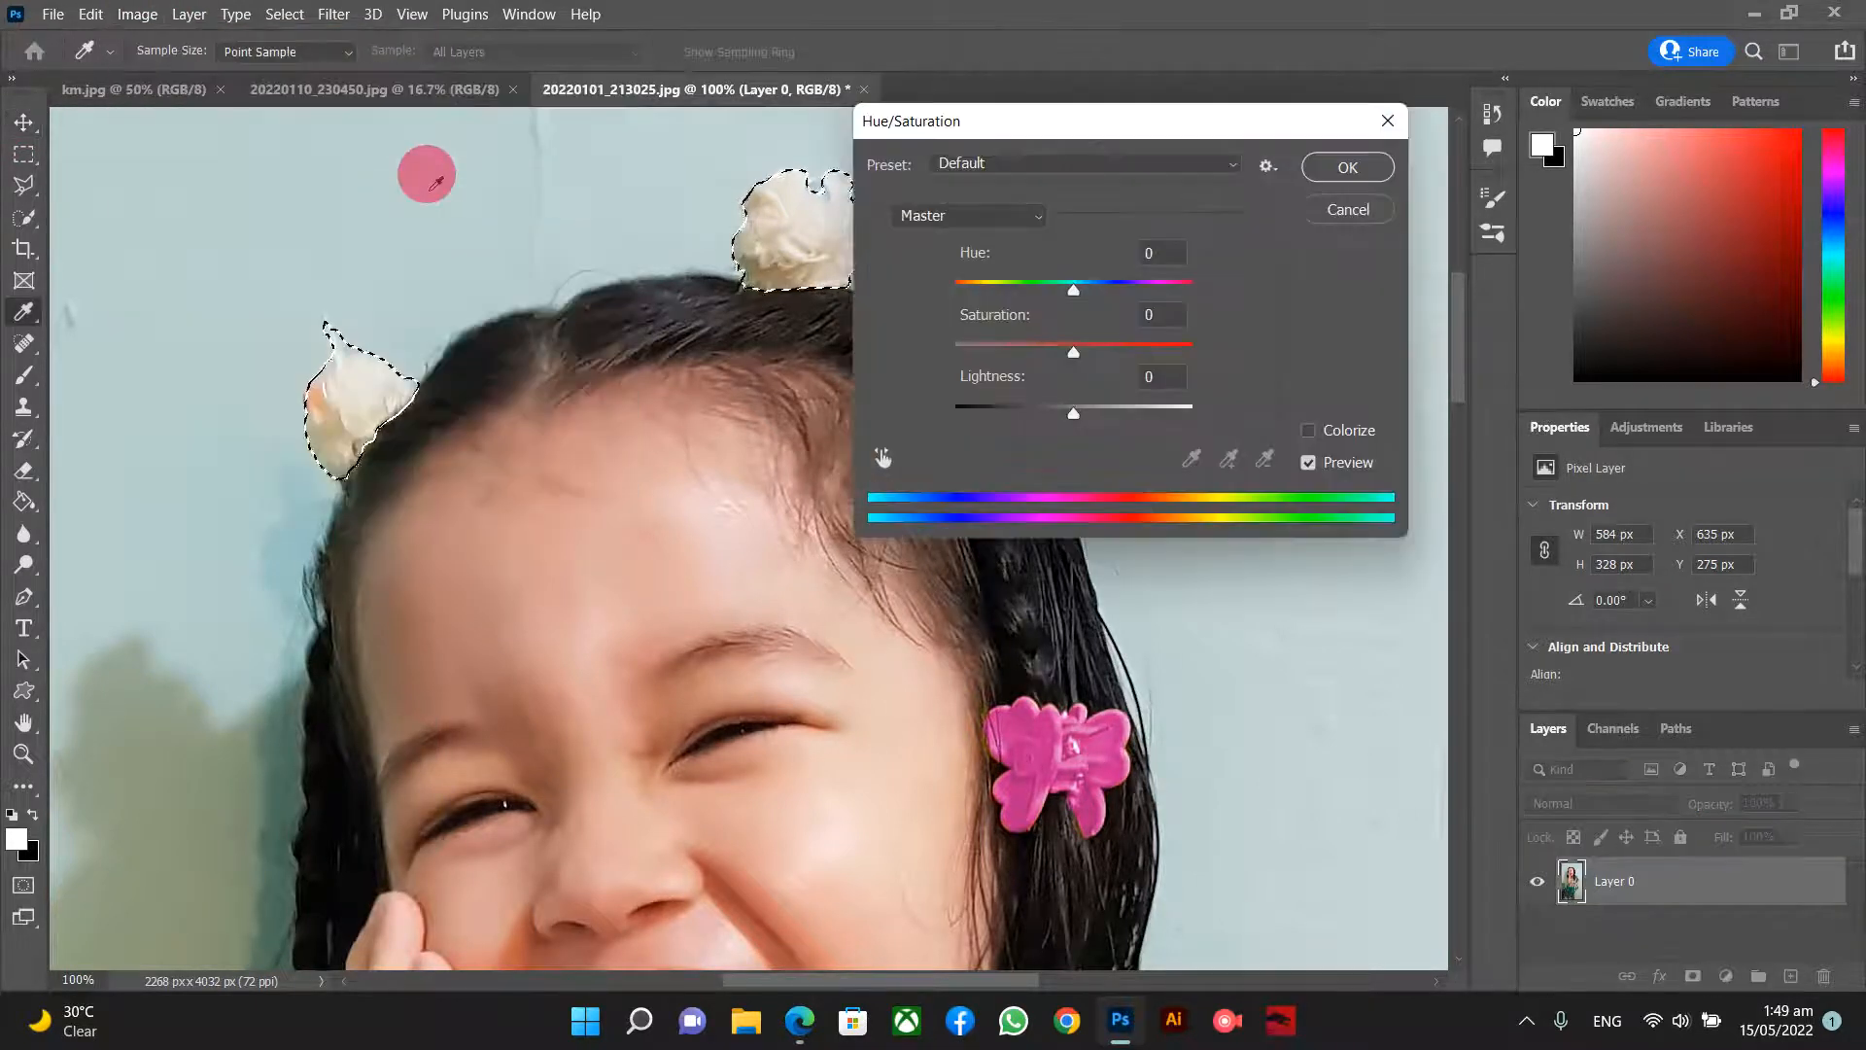
click(1310, 433)
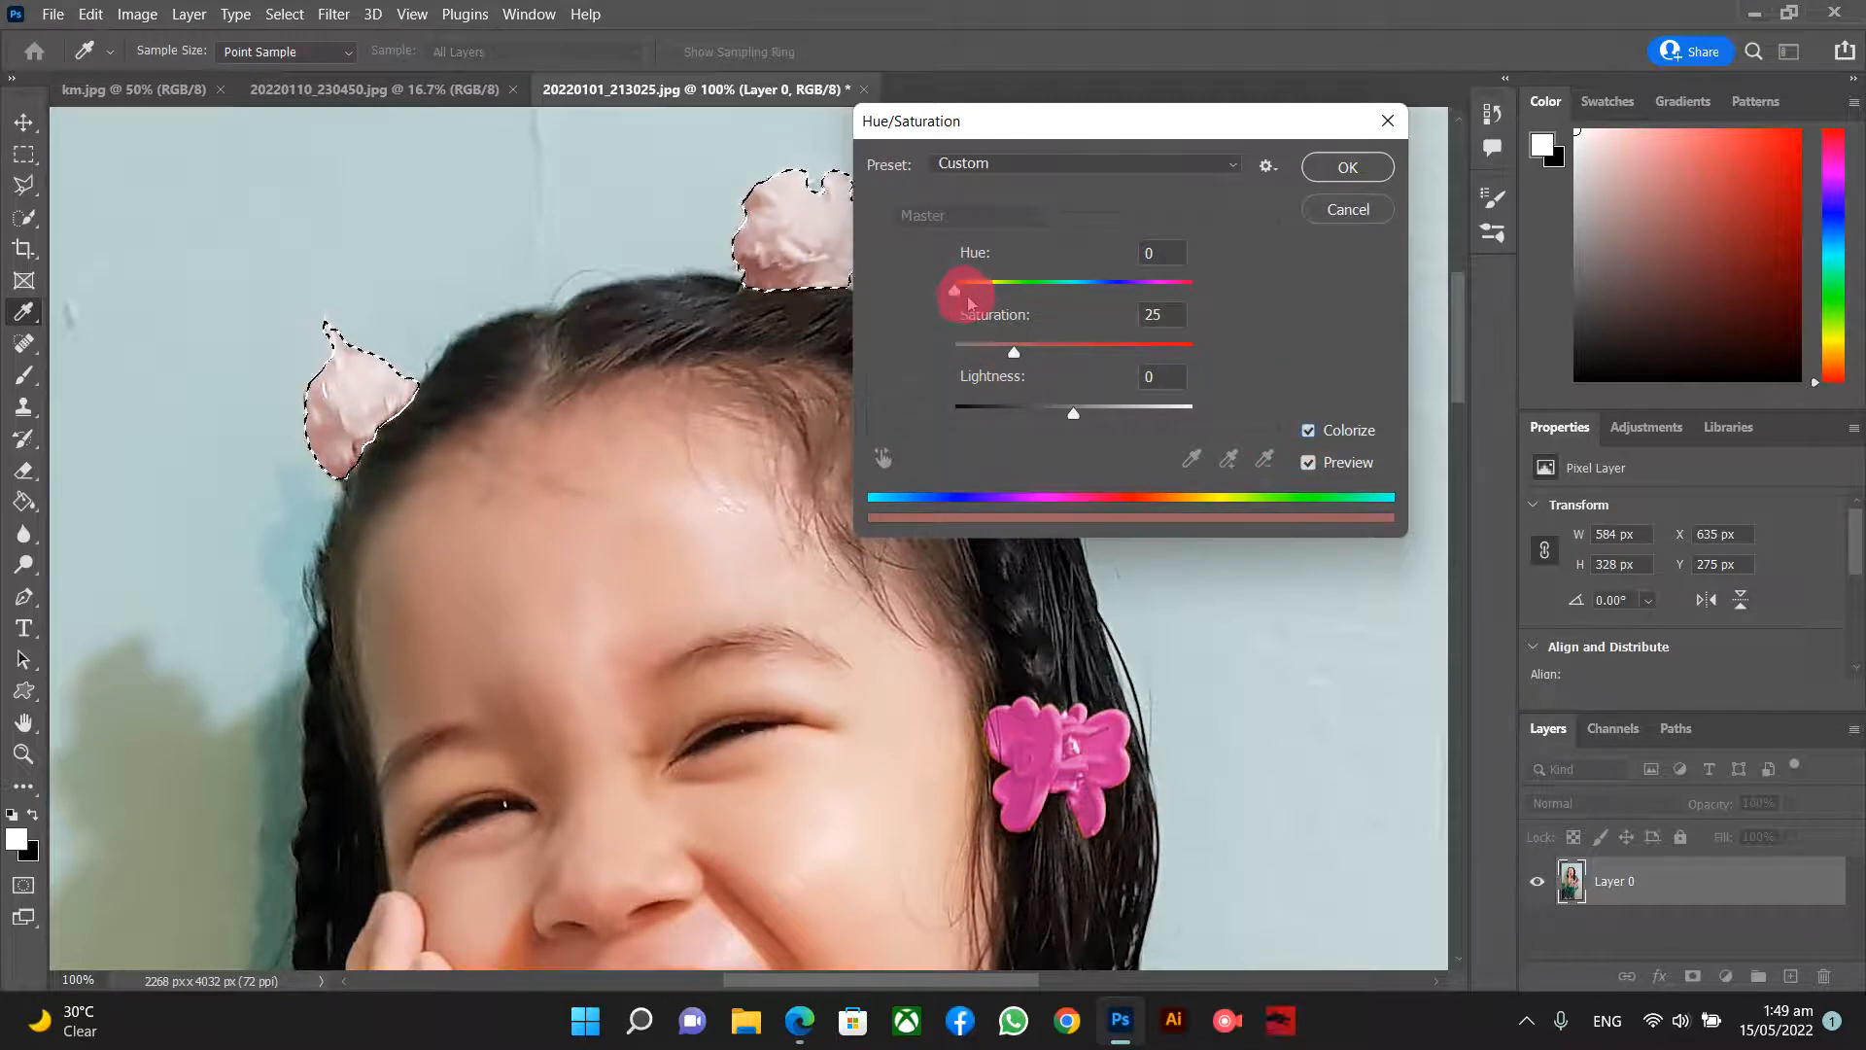
drag(955, 291, 1078, 294)
drag(1013, 352, 1042, 414)
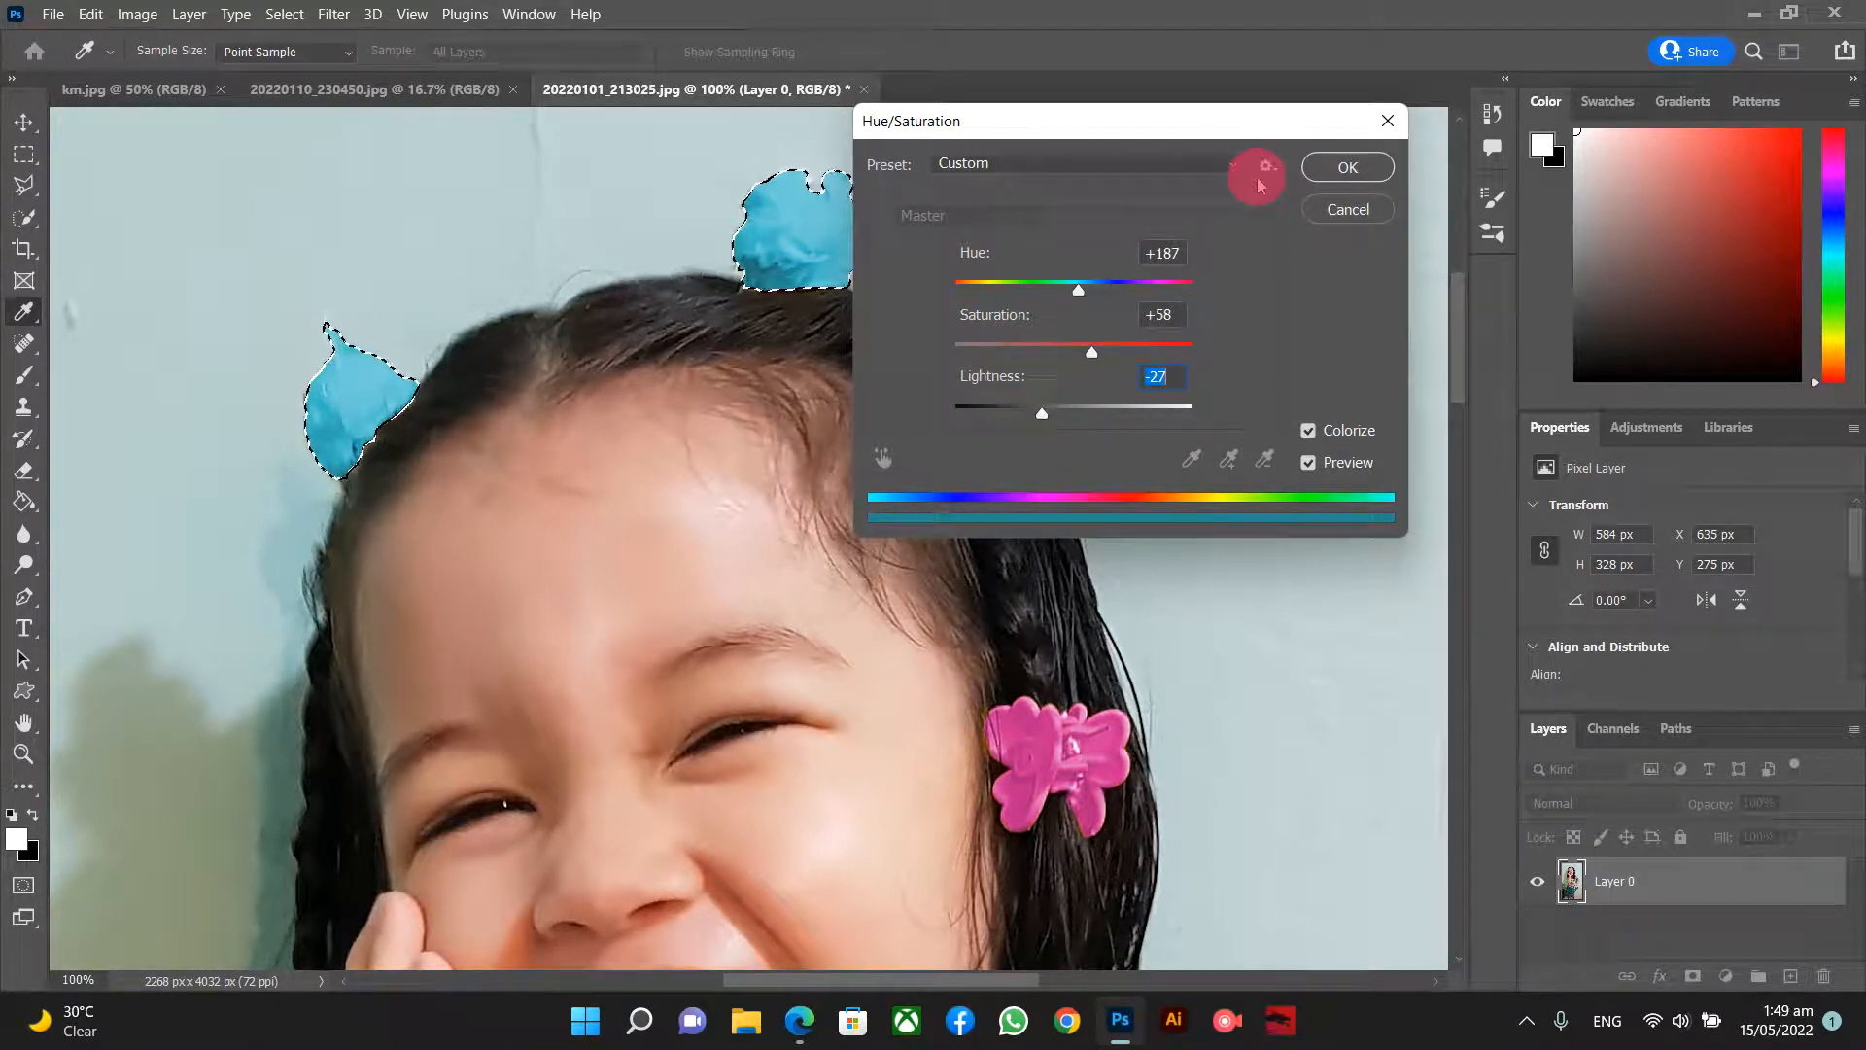
- Fine-tune the ornaments' color to hue 197, saturation 53 and lightness -24, and apply the adjustment
drag(1042, 415, 1022, 417)
drag(1082, 296, 1083, 288)
drag(1093, 351, 1075, 287)
click(1082, 288)
drag(1033, 413, 1048, 423)
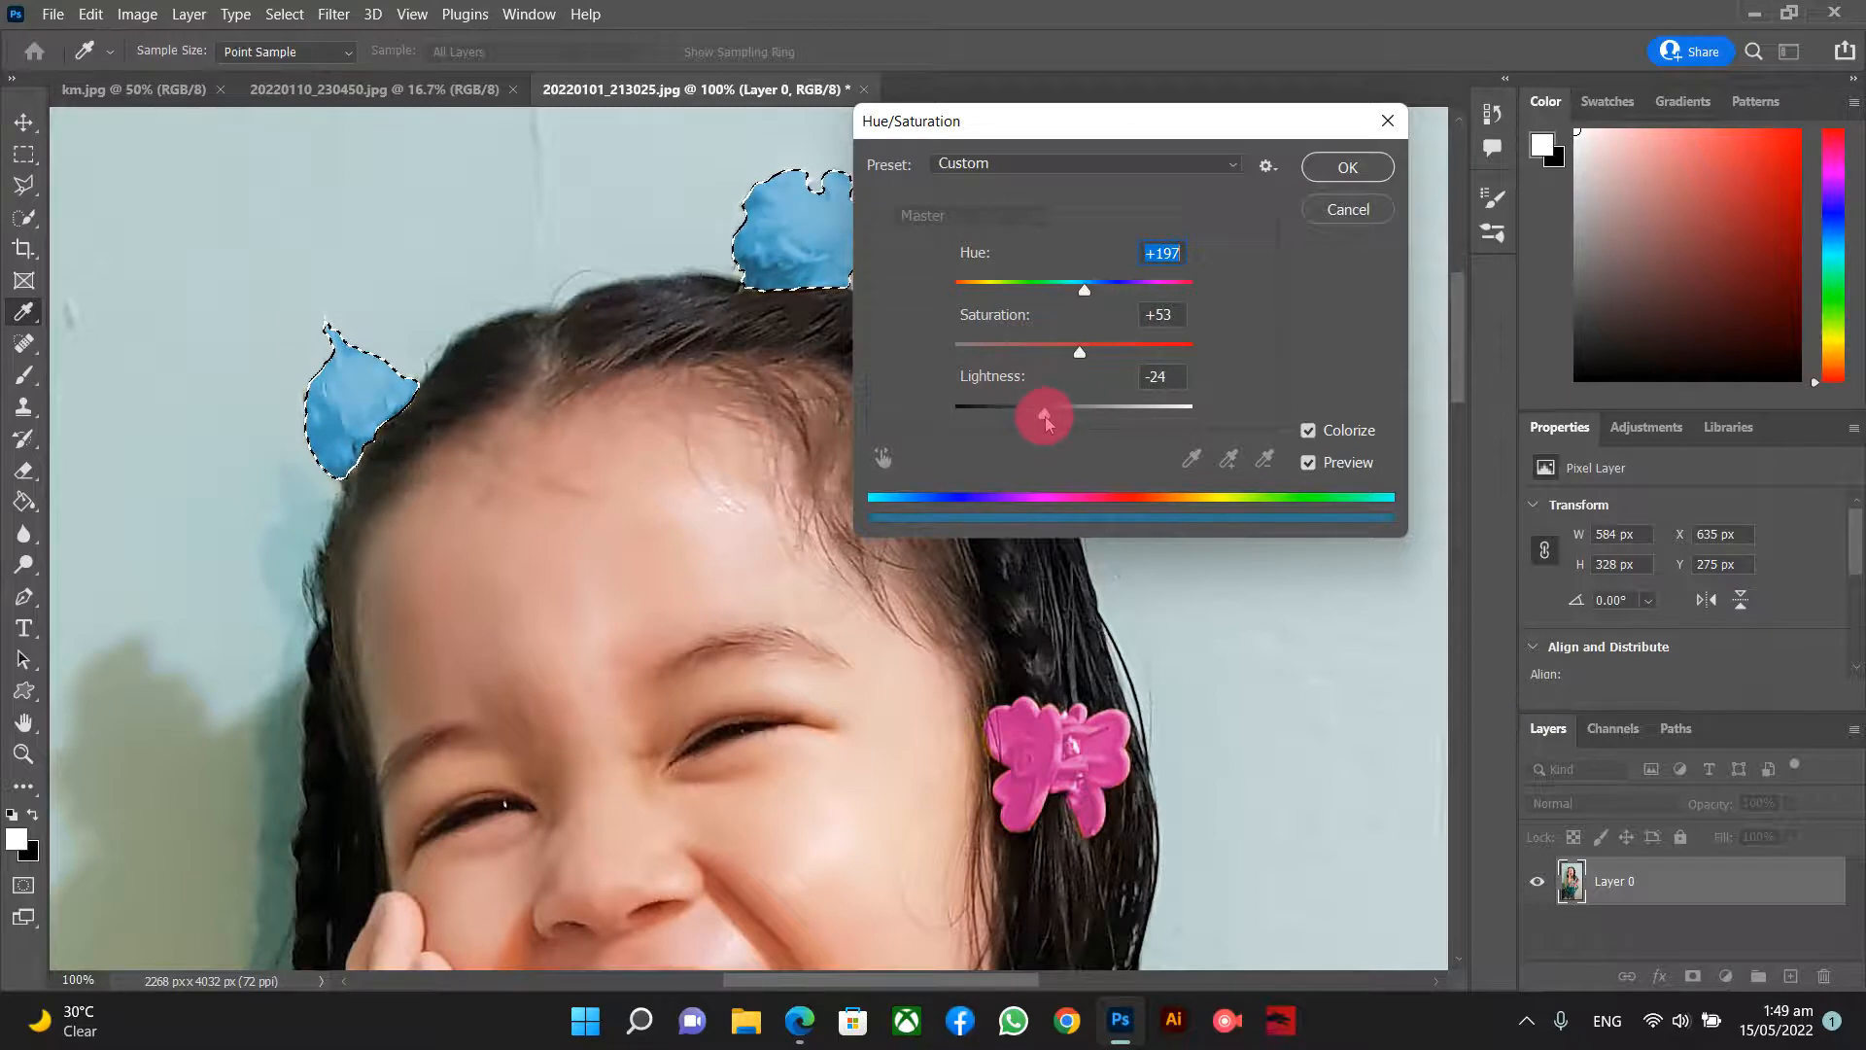
click(1334, 171)
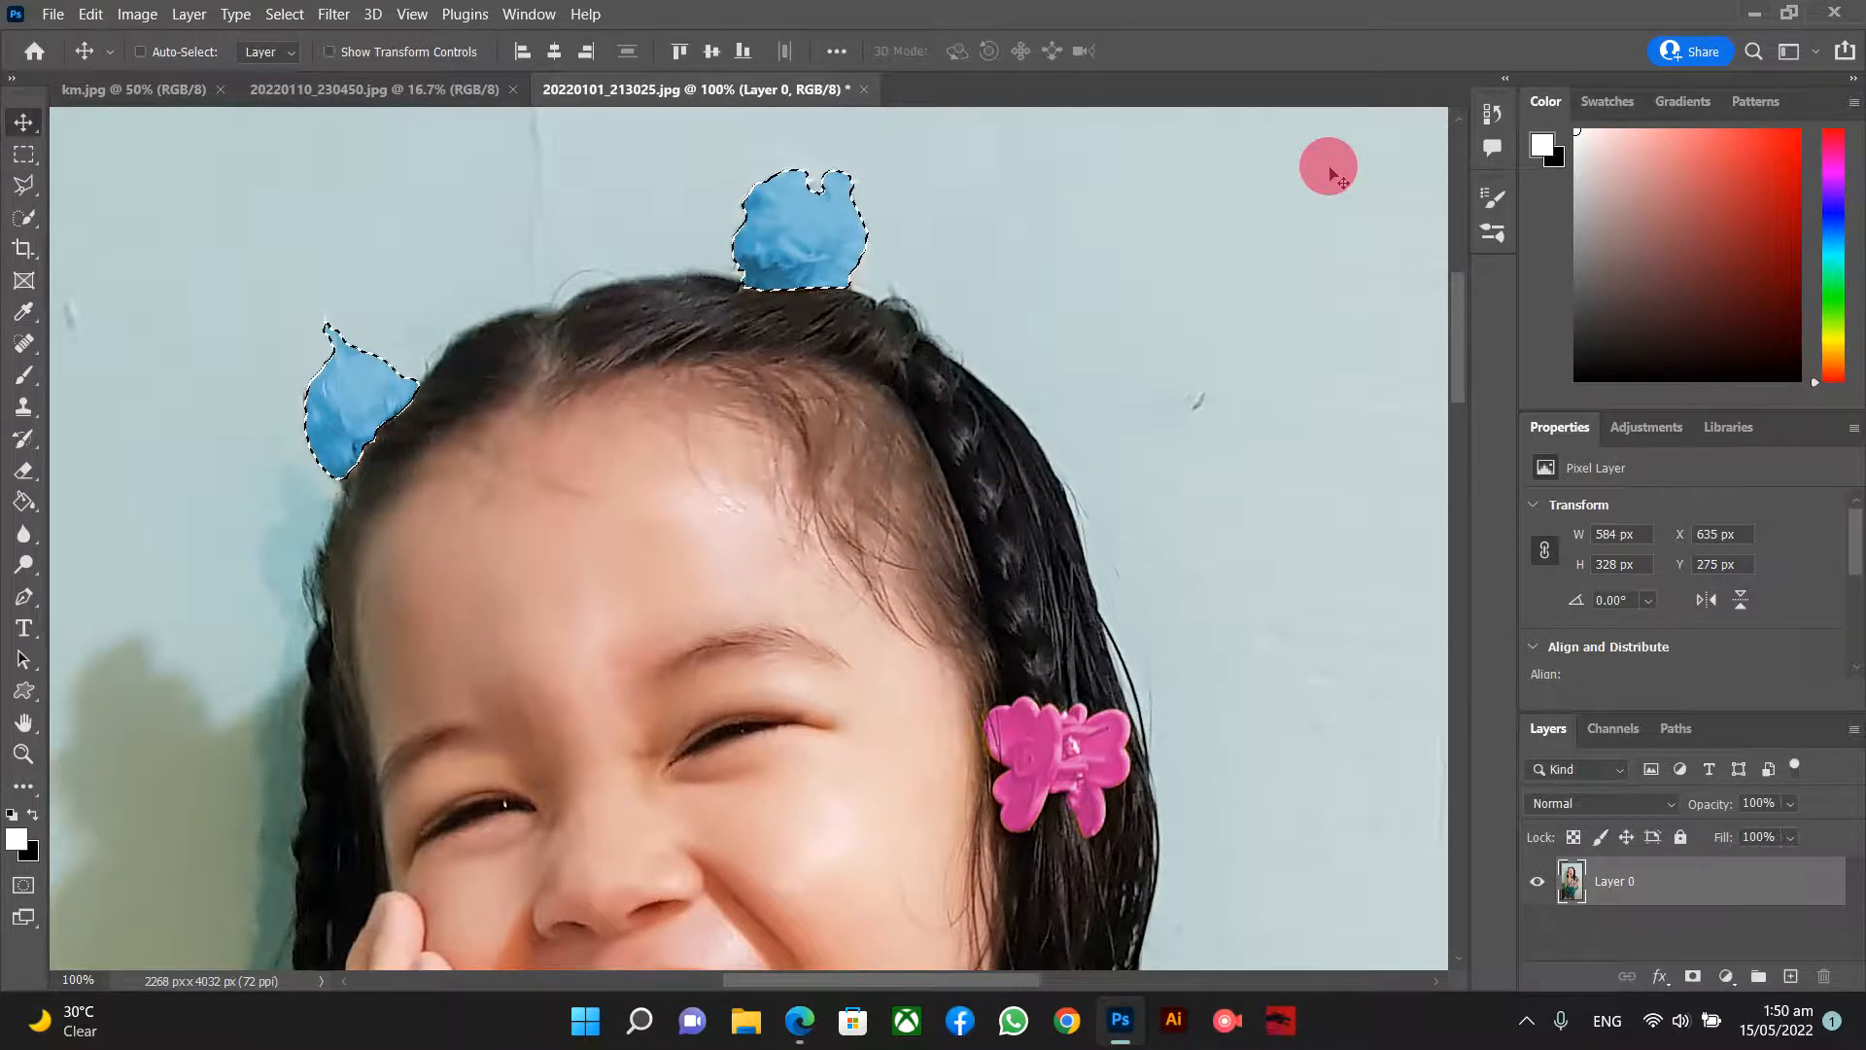
- Clear the selection around the two blue ornaments and check the recolored photo
key(ctrl+minus)
key(ctrl+minus)
key(ctrl+minus)
key(ctrl+minus)
key(ctrl+minus)
key(ctrl+minus)
key(ctrl+d)
drag(1320, 169, 1077, 431)
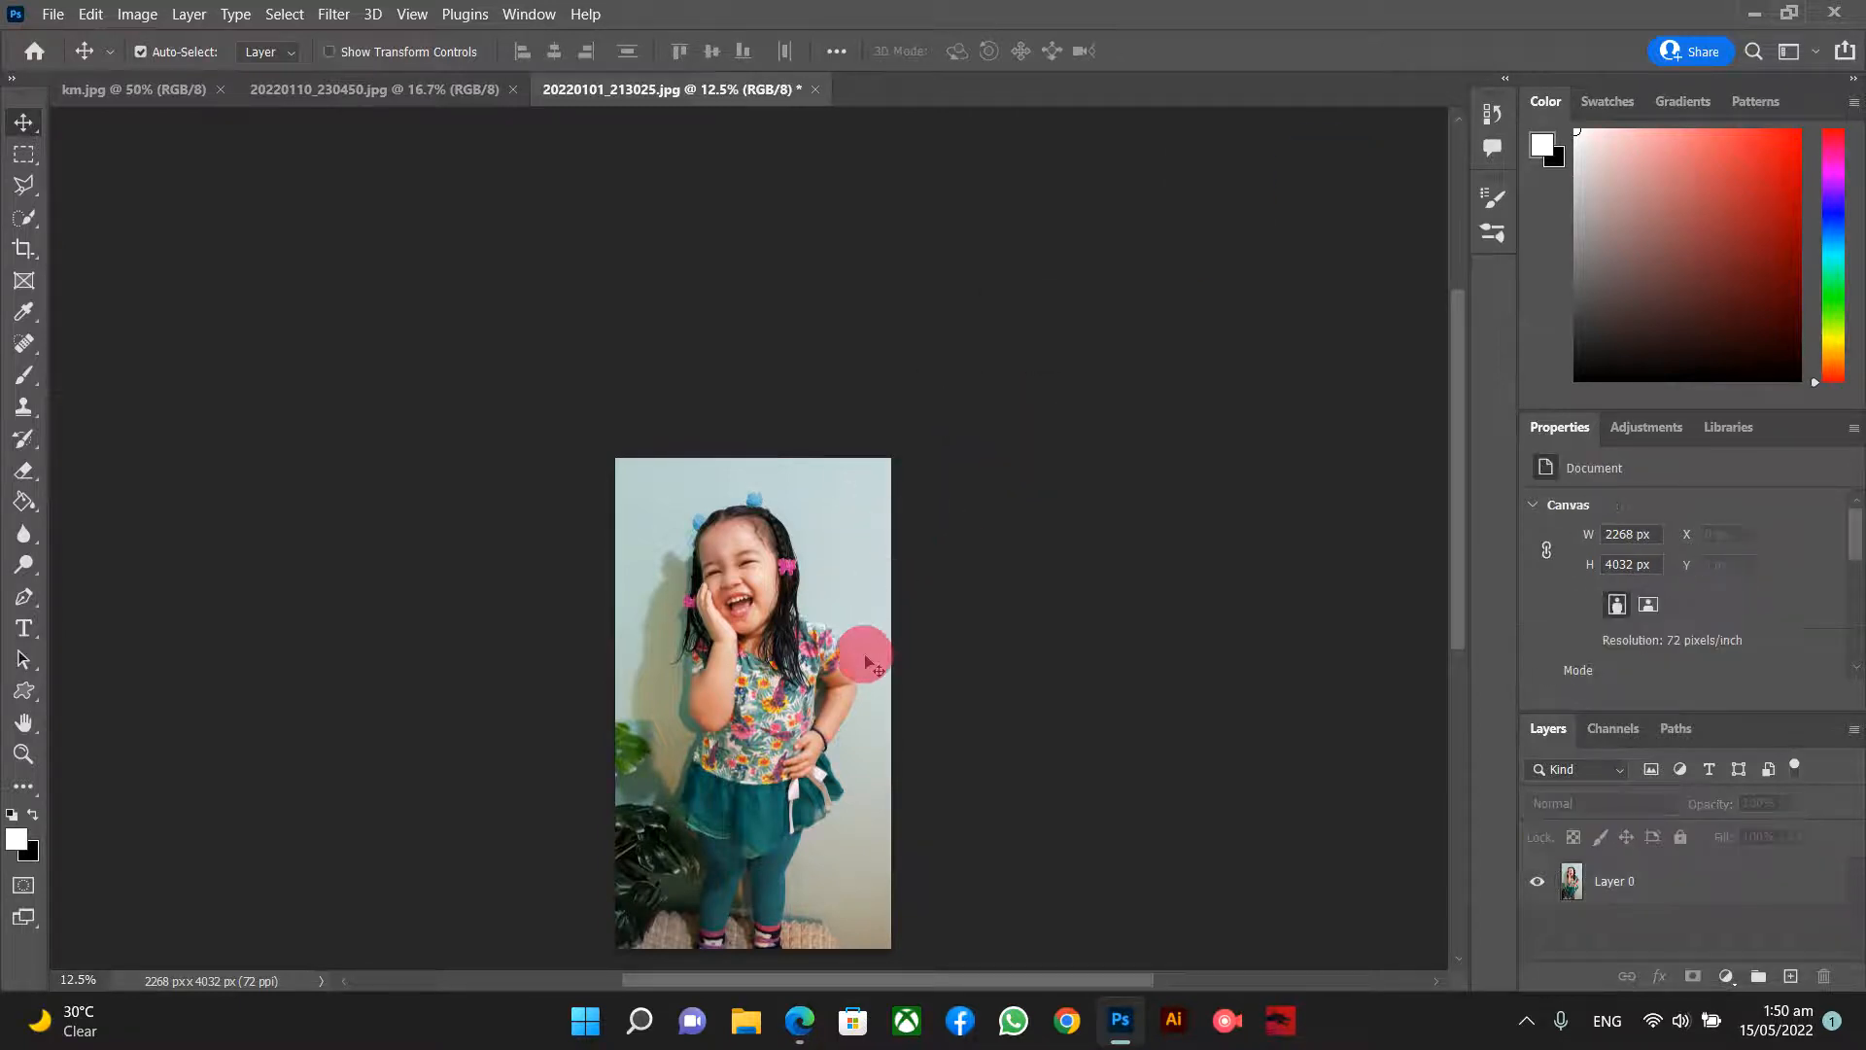
key(ctrl+plus)
key(ctrl+plus)
key(ctrl+plus)
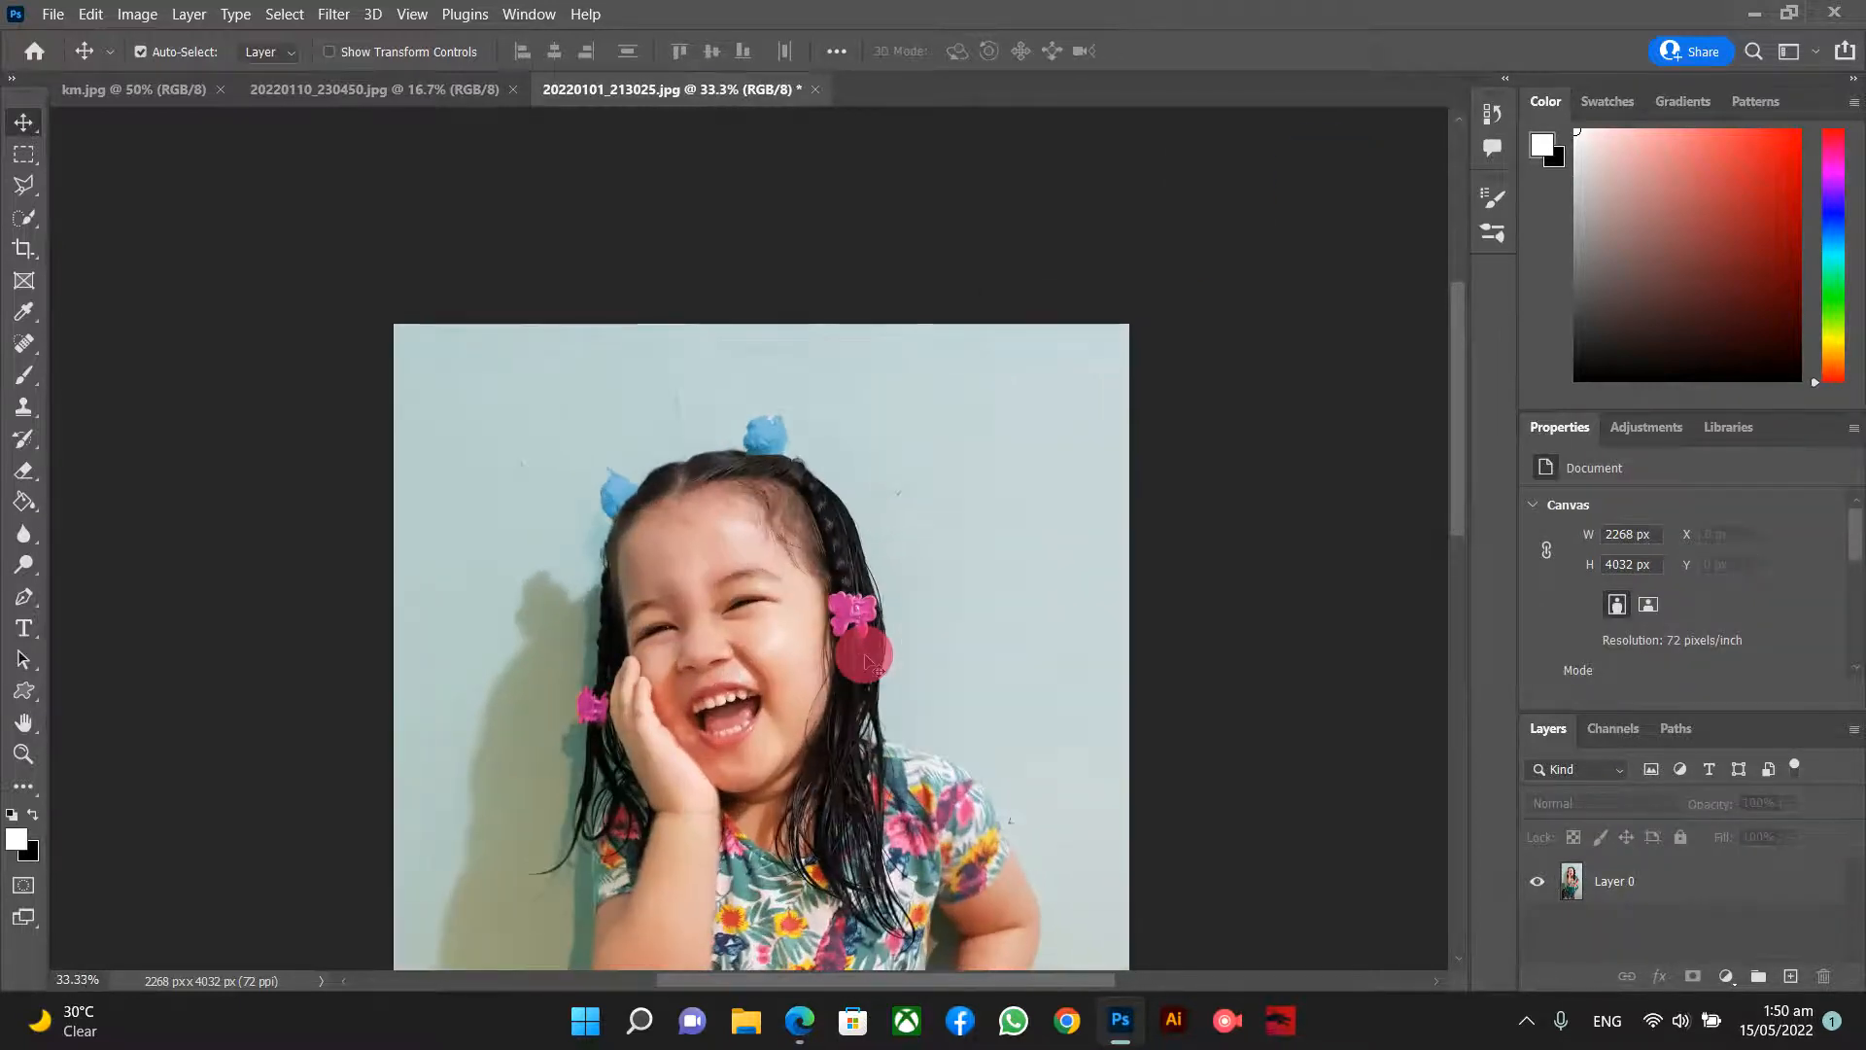
scroll(868, 661, down, 1)
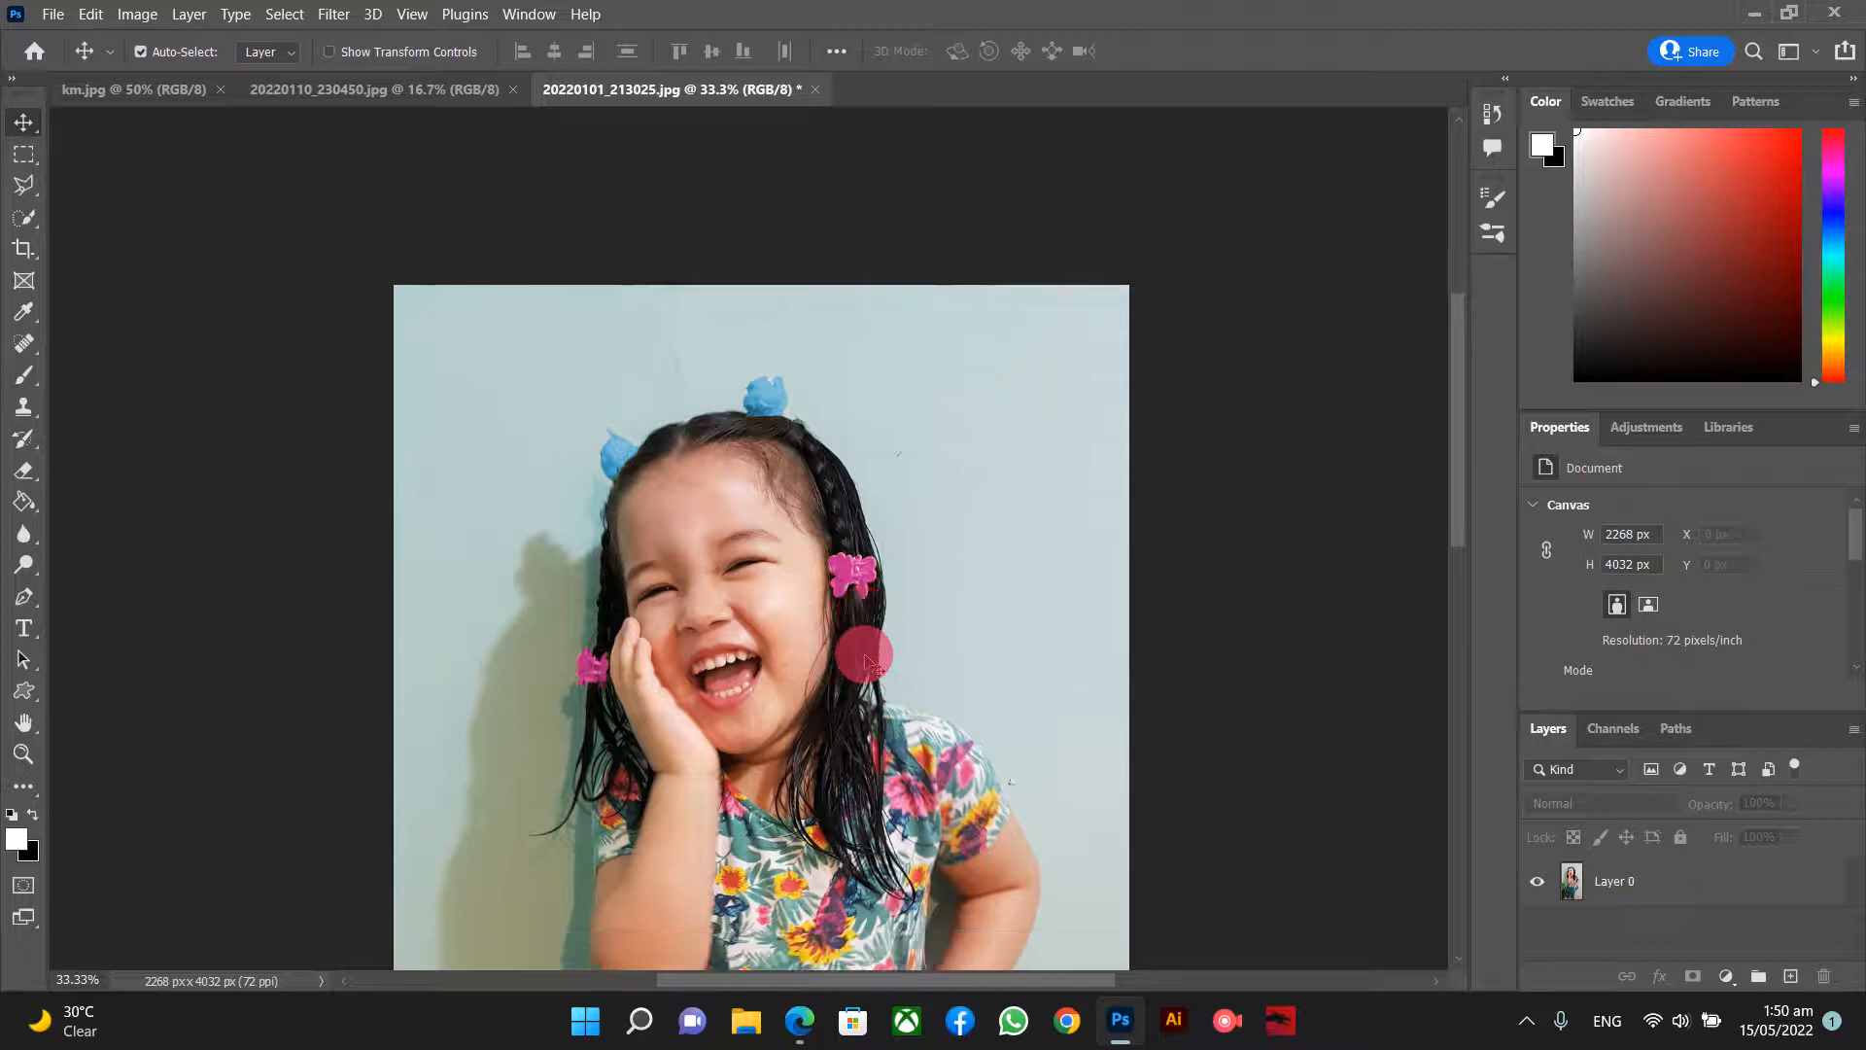
scroll(865, 651, down, 1)
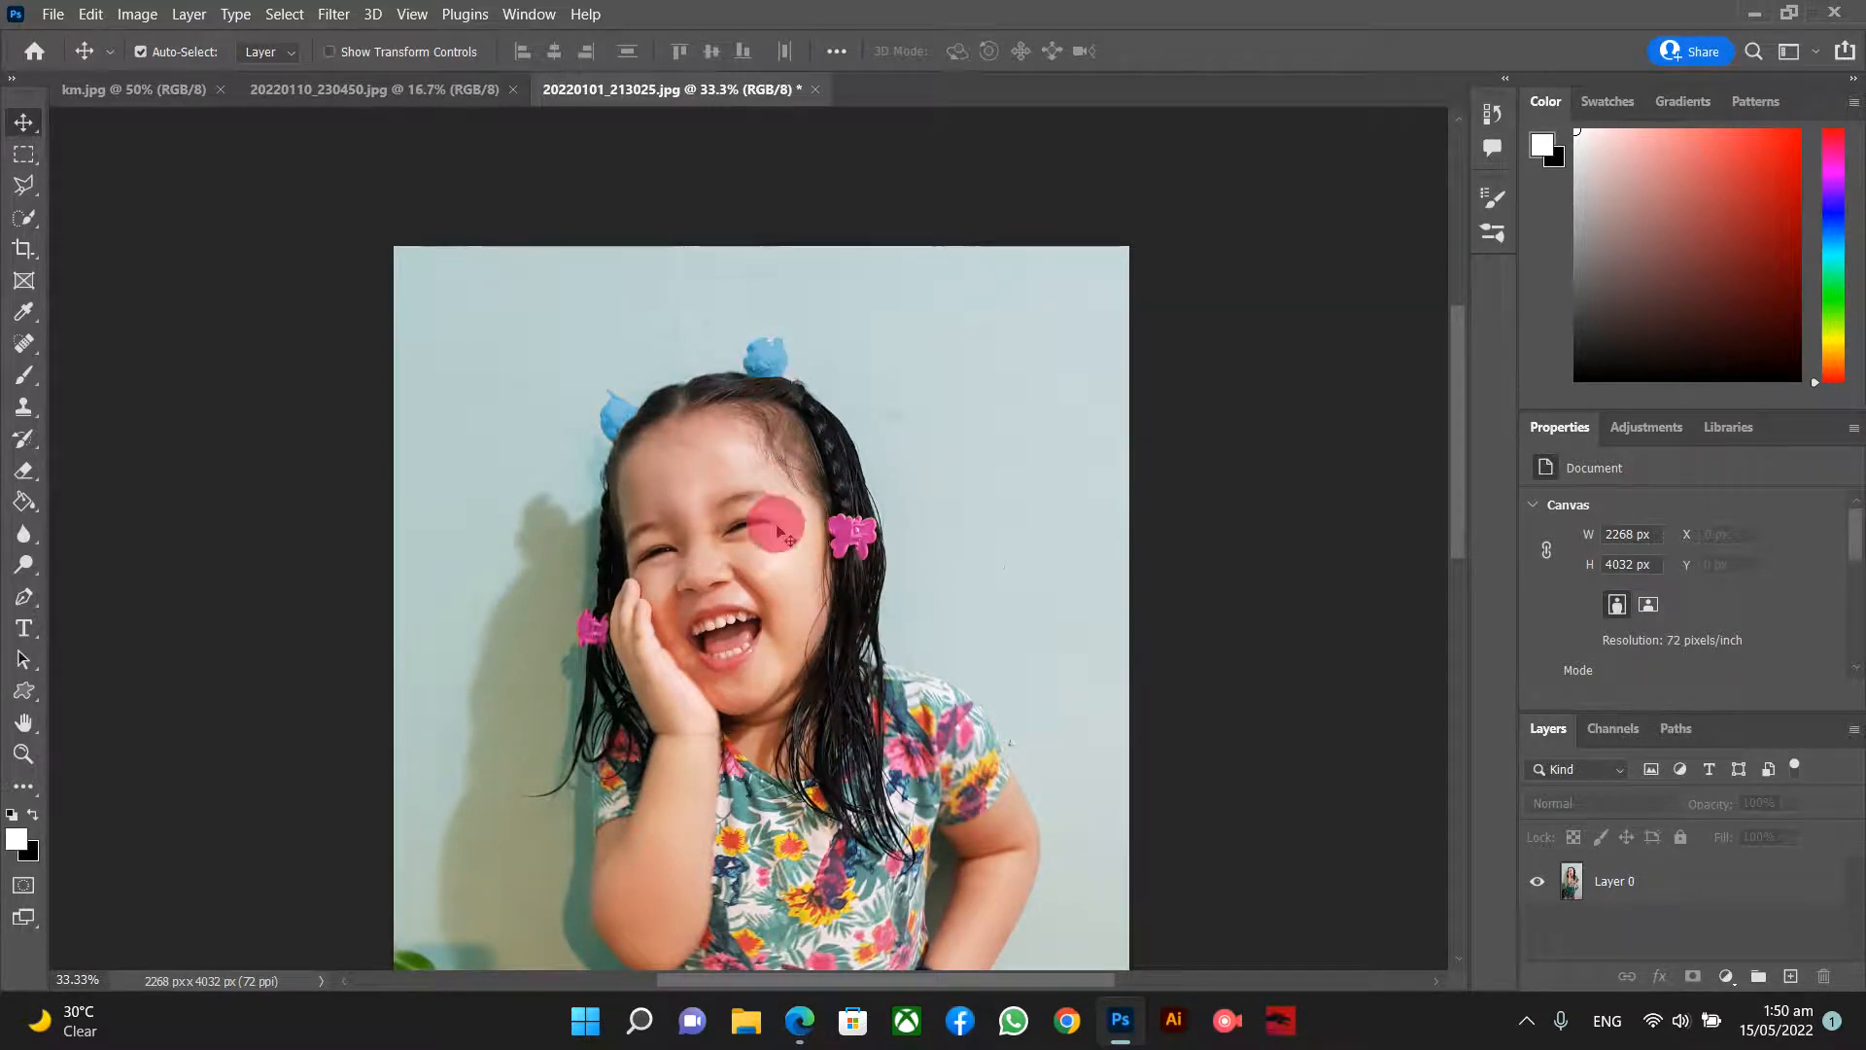
- Examine the recolored hair clips, ornaments and outfit over the length of the photo
scroll(758, 647, down, 2)
scroll(761, 649, up, 1)
scroll(761, 653, down, 3)
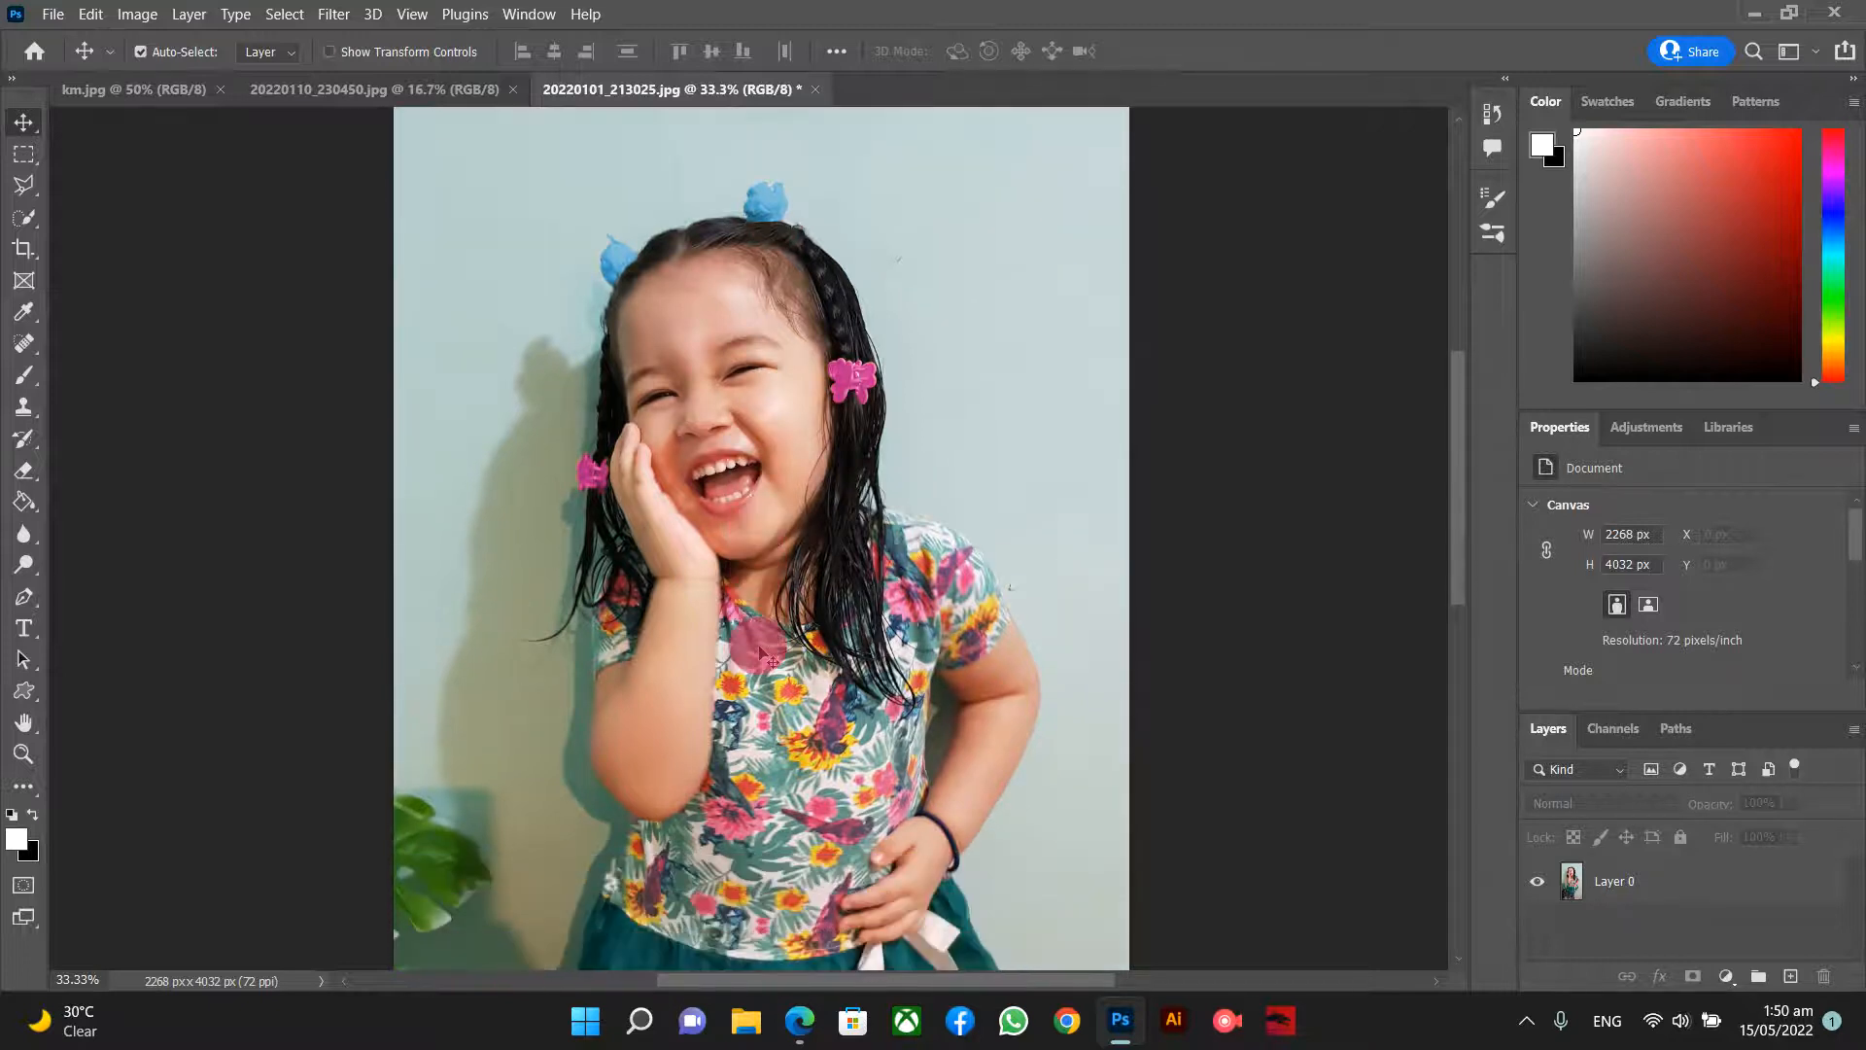
scroll(761, 653, up, 1)
scroll(761, 653, down, 5)
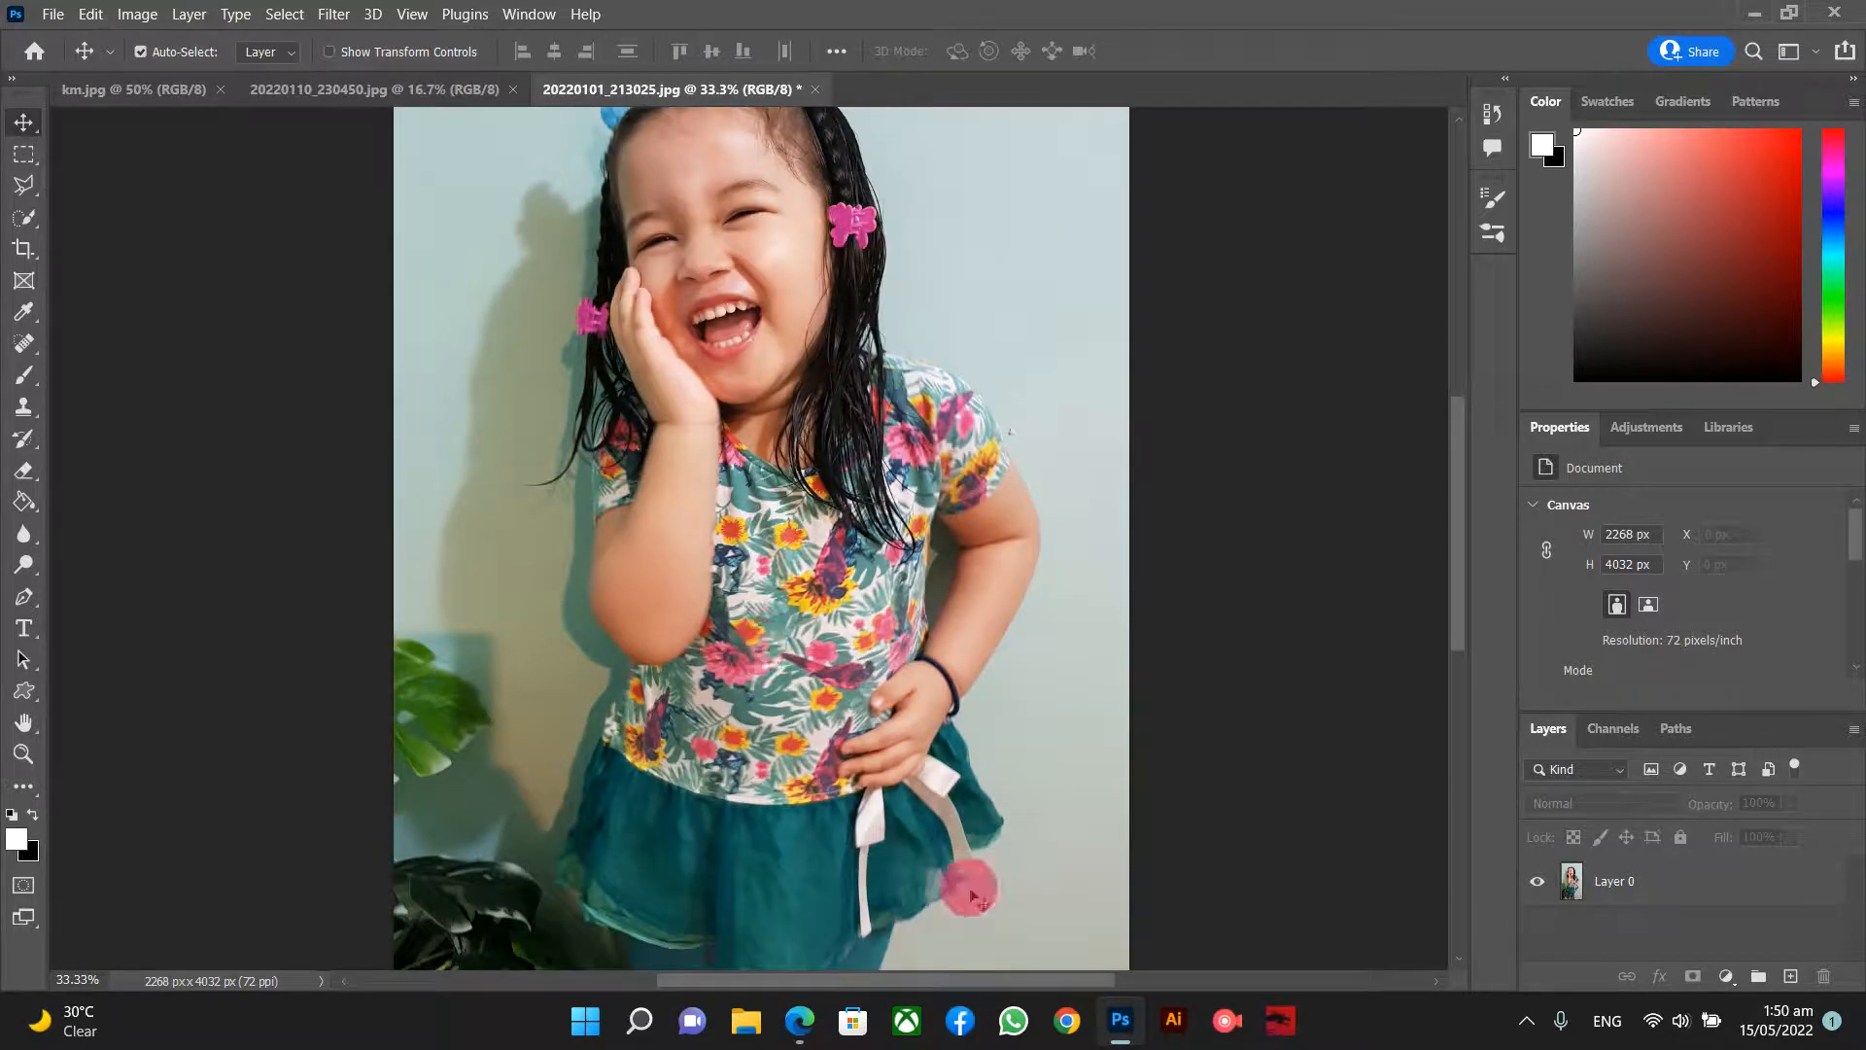
scroll(1060, 741, up, 1)
scroll(1062, 738, up, 1)
scroll(1063, 736, up, 1)
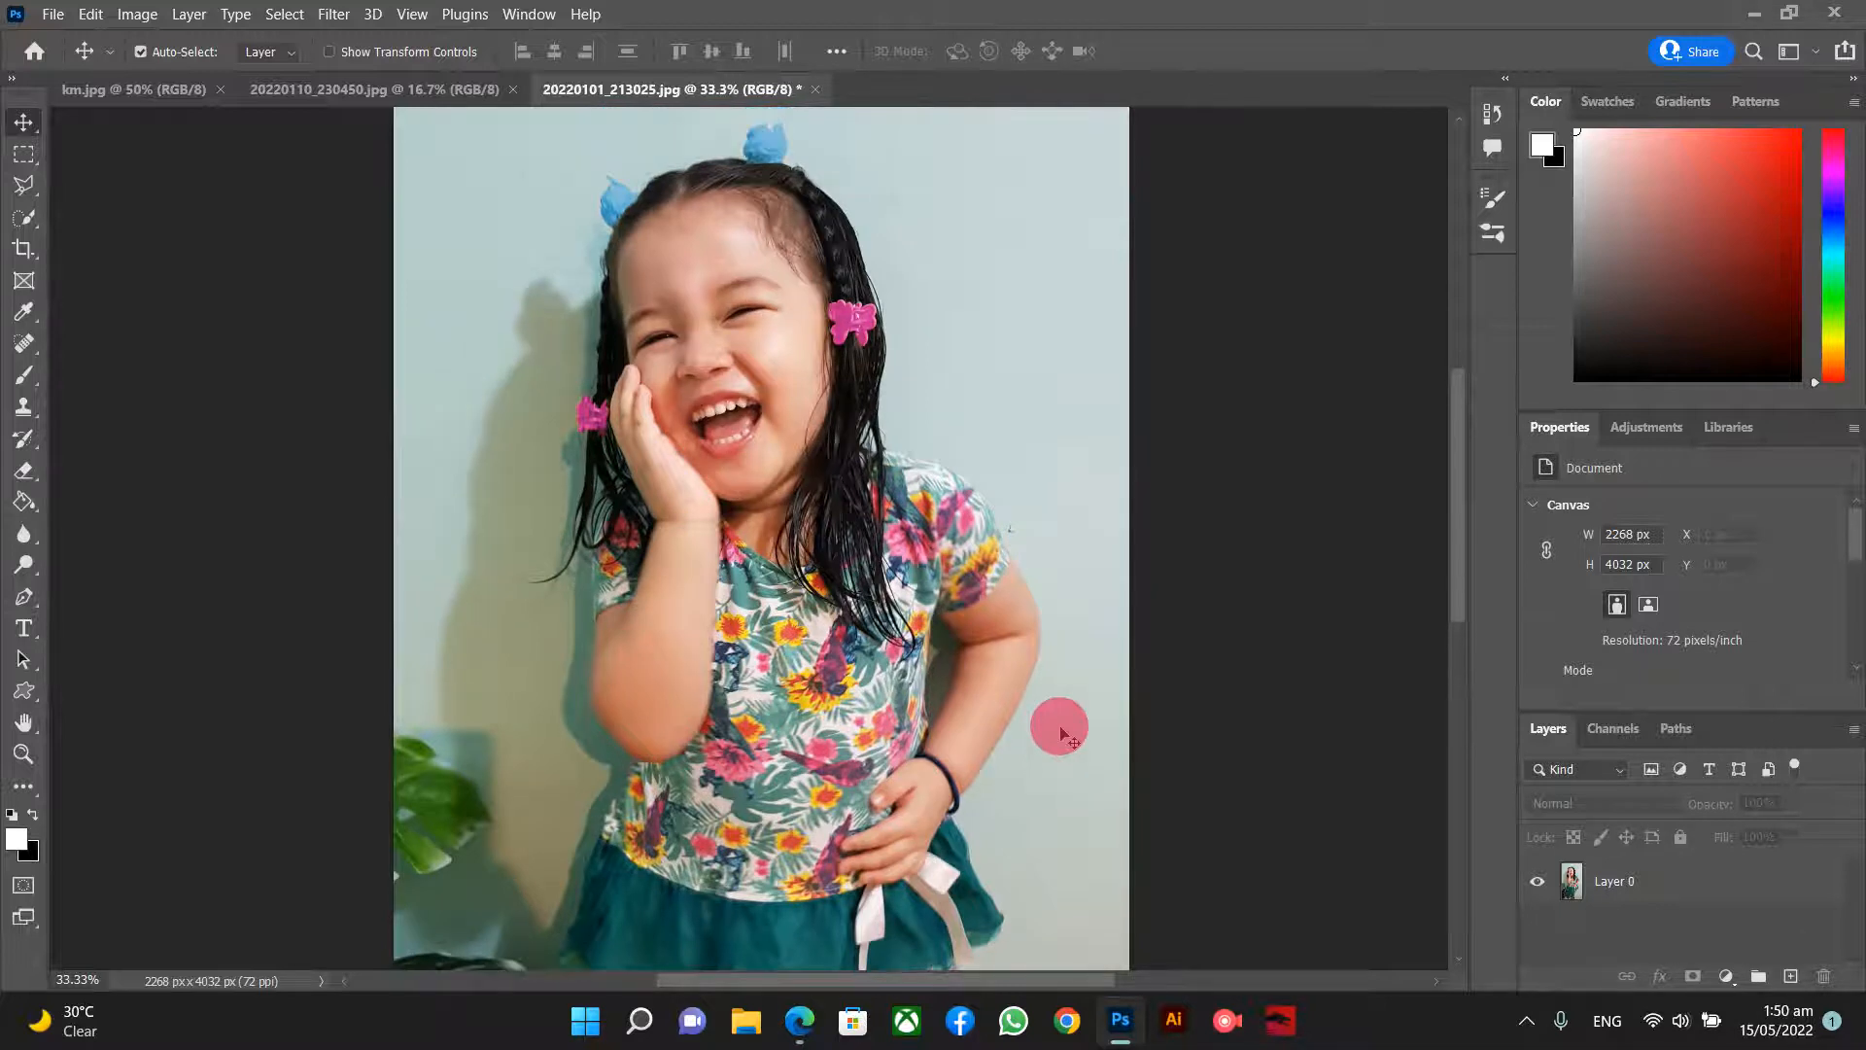
scroll(1062, 736, up, 2)
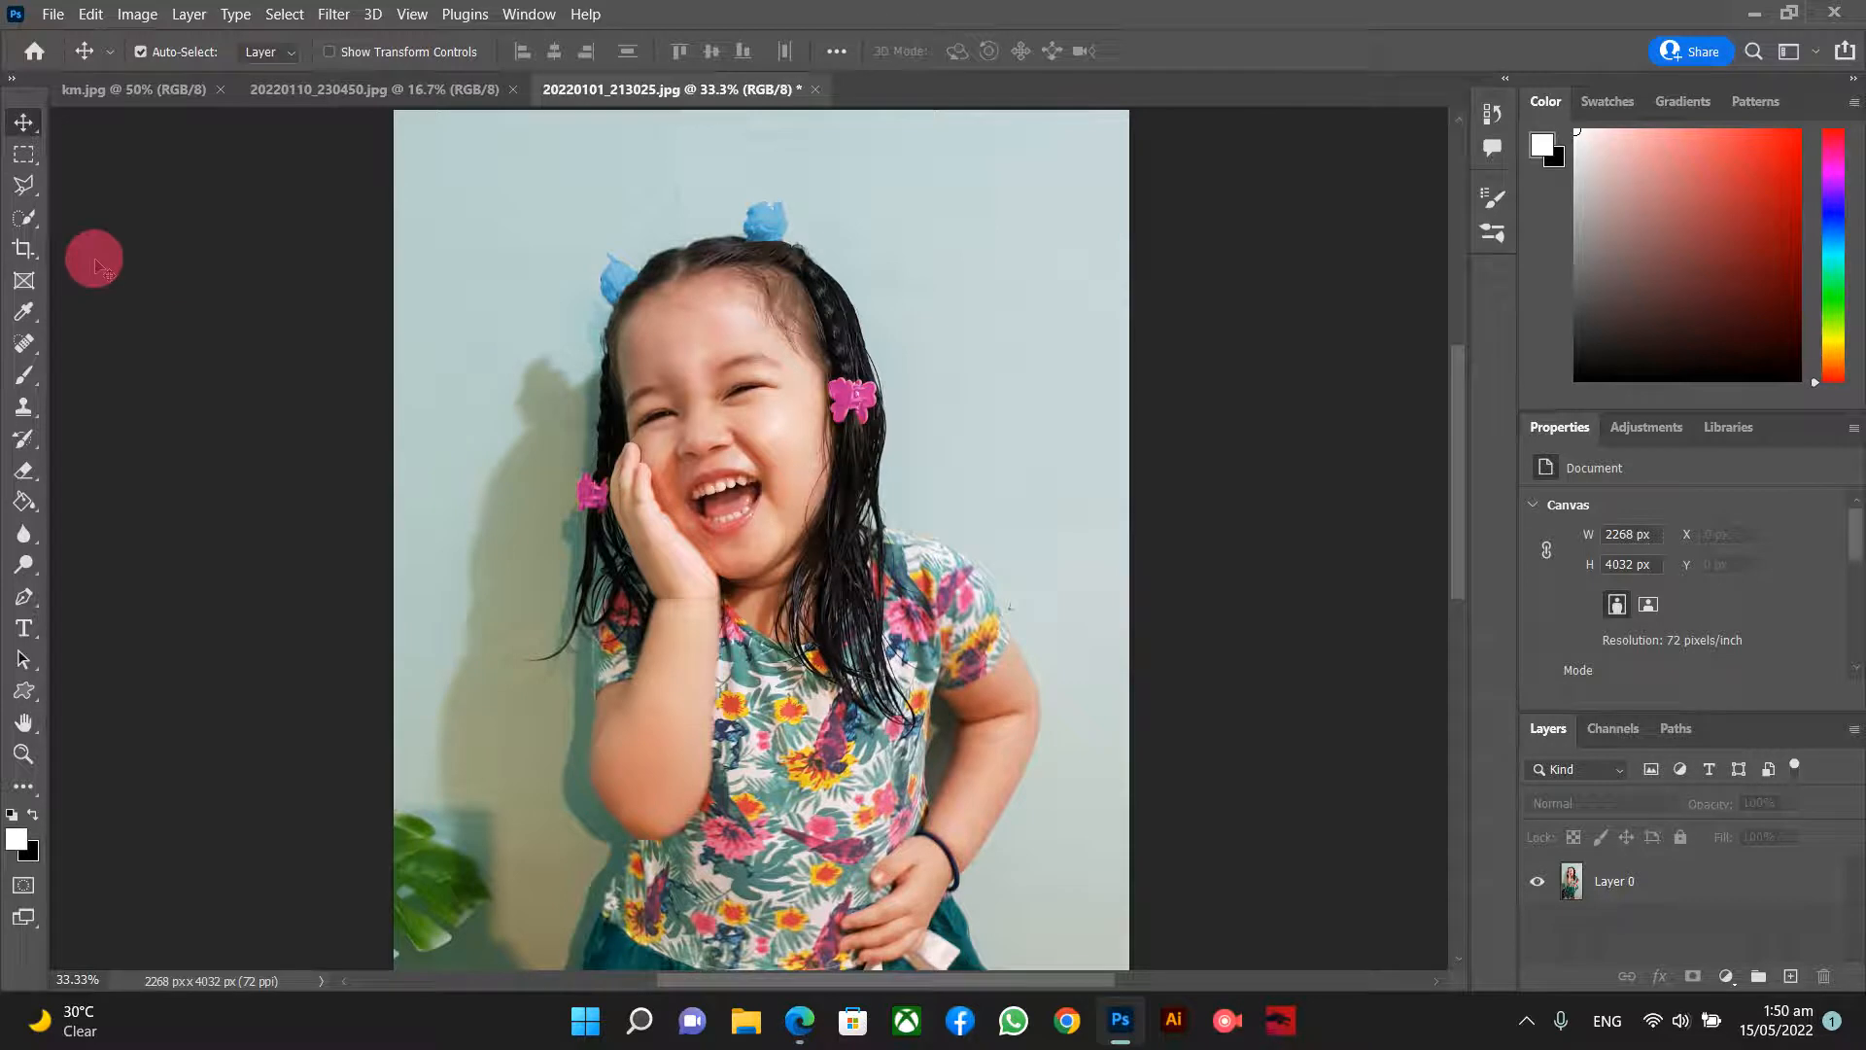
- Make the photo layer active and set the Quick Selection brush size to 300 px
drag(32, 233, 96, 247)
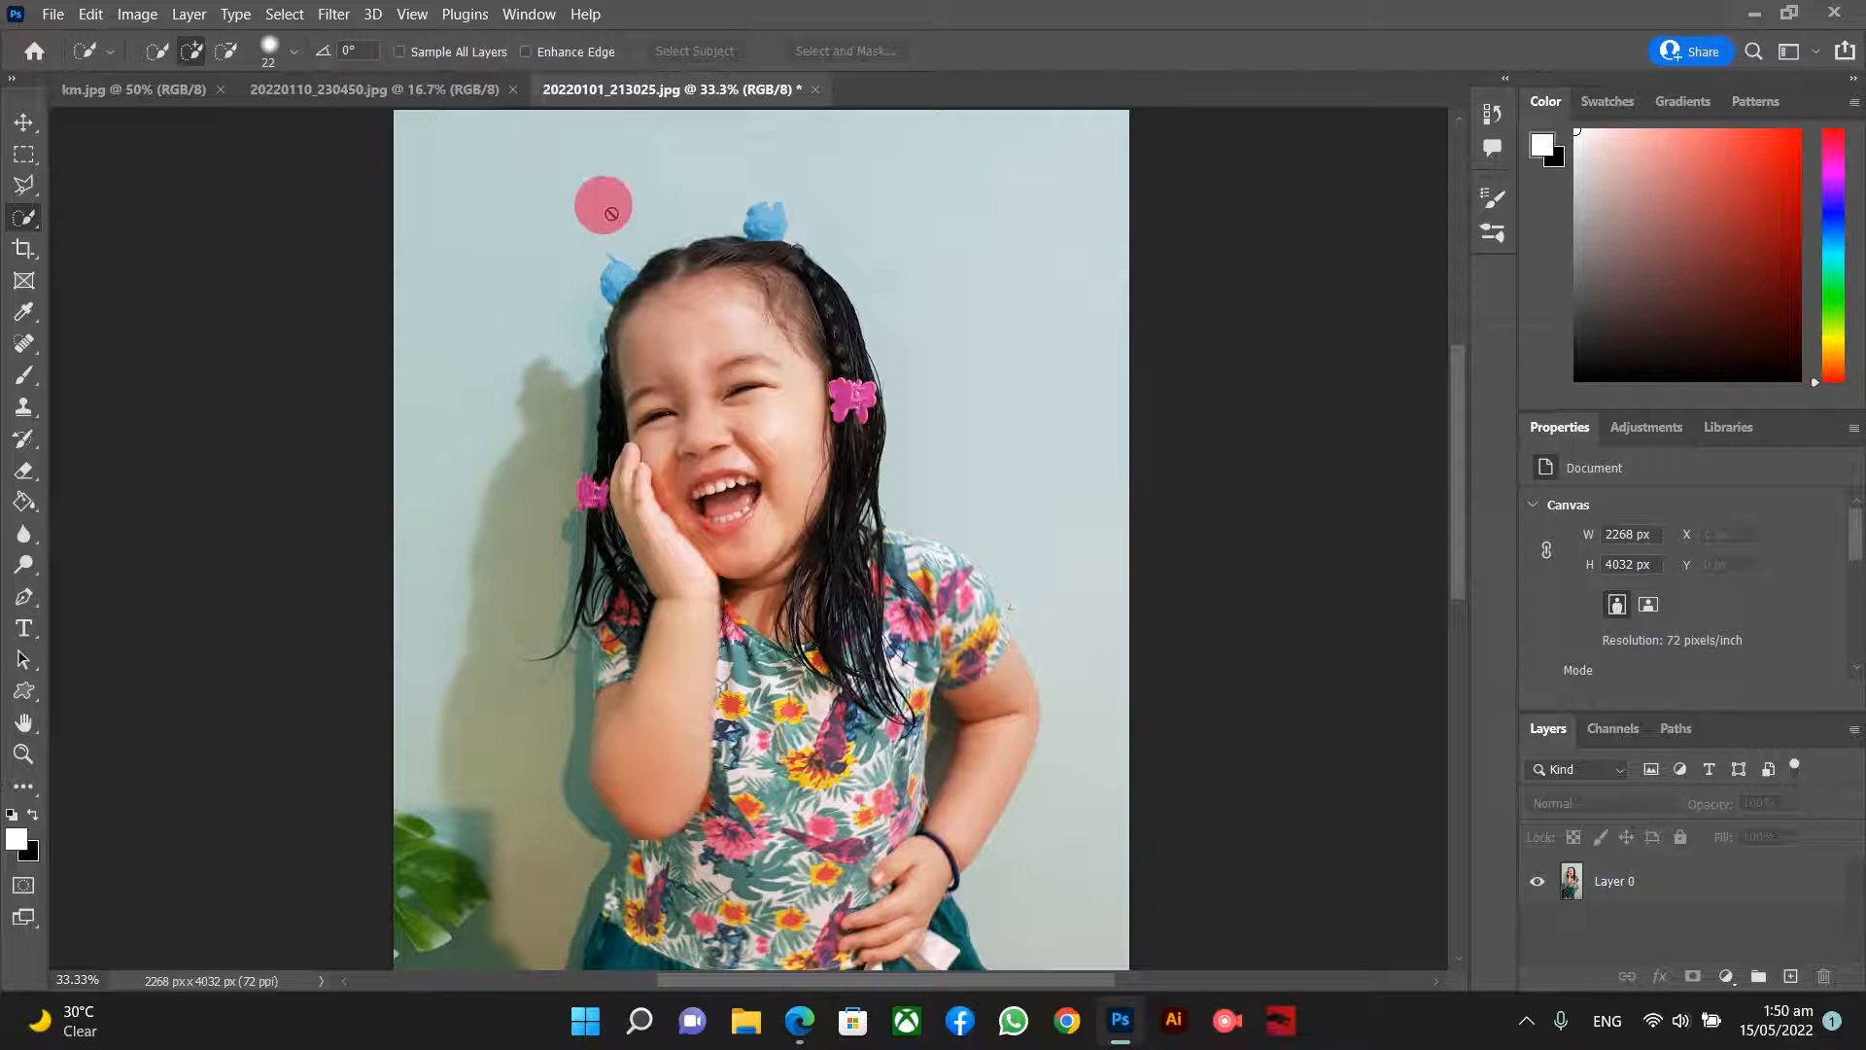
click(23, 123)
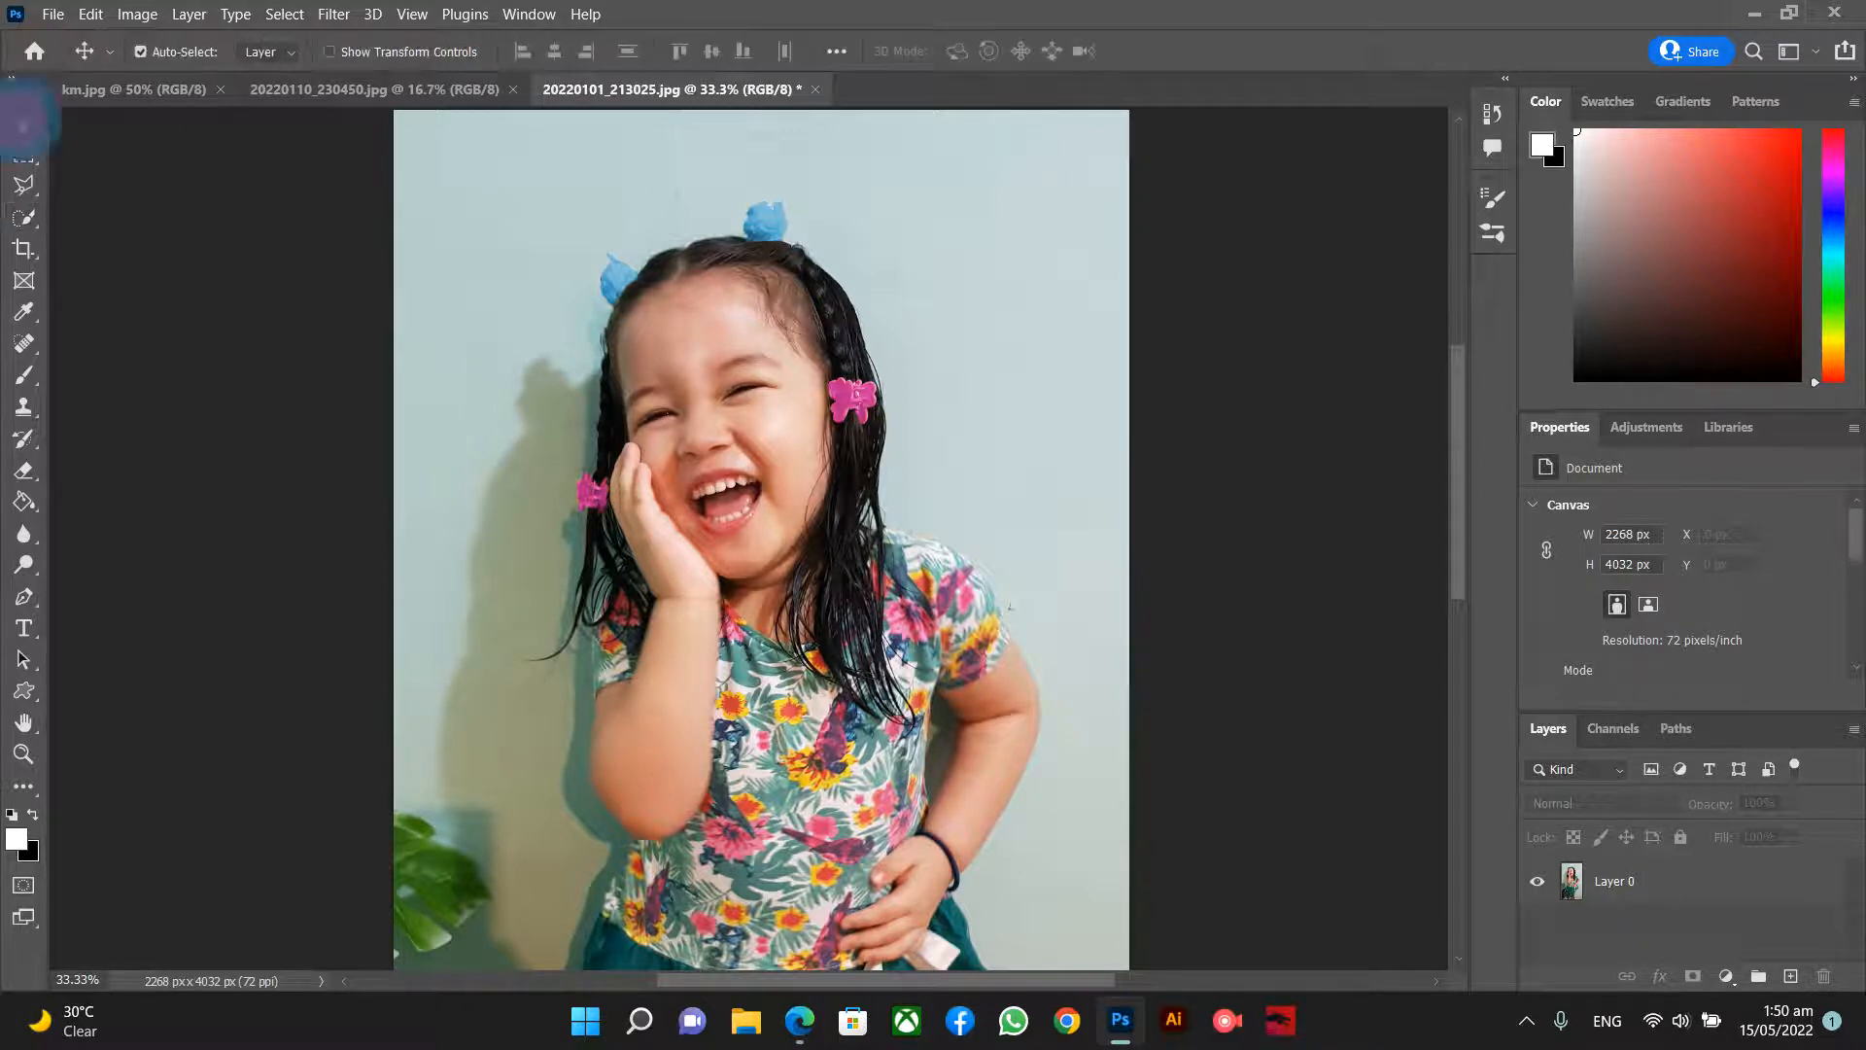
click(539, 239)
click(23, 217)
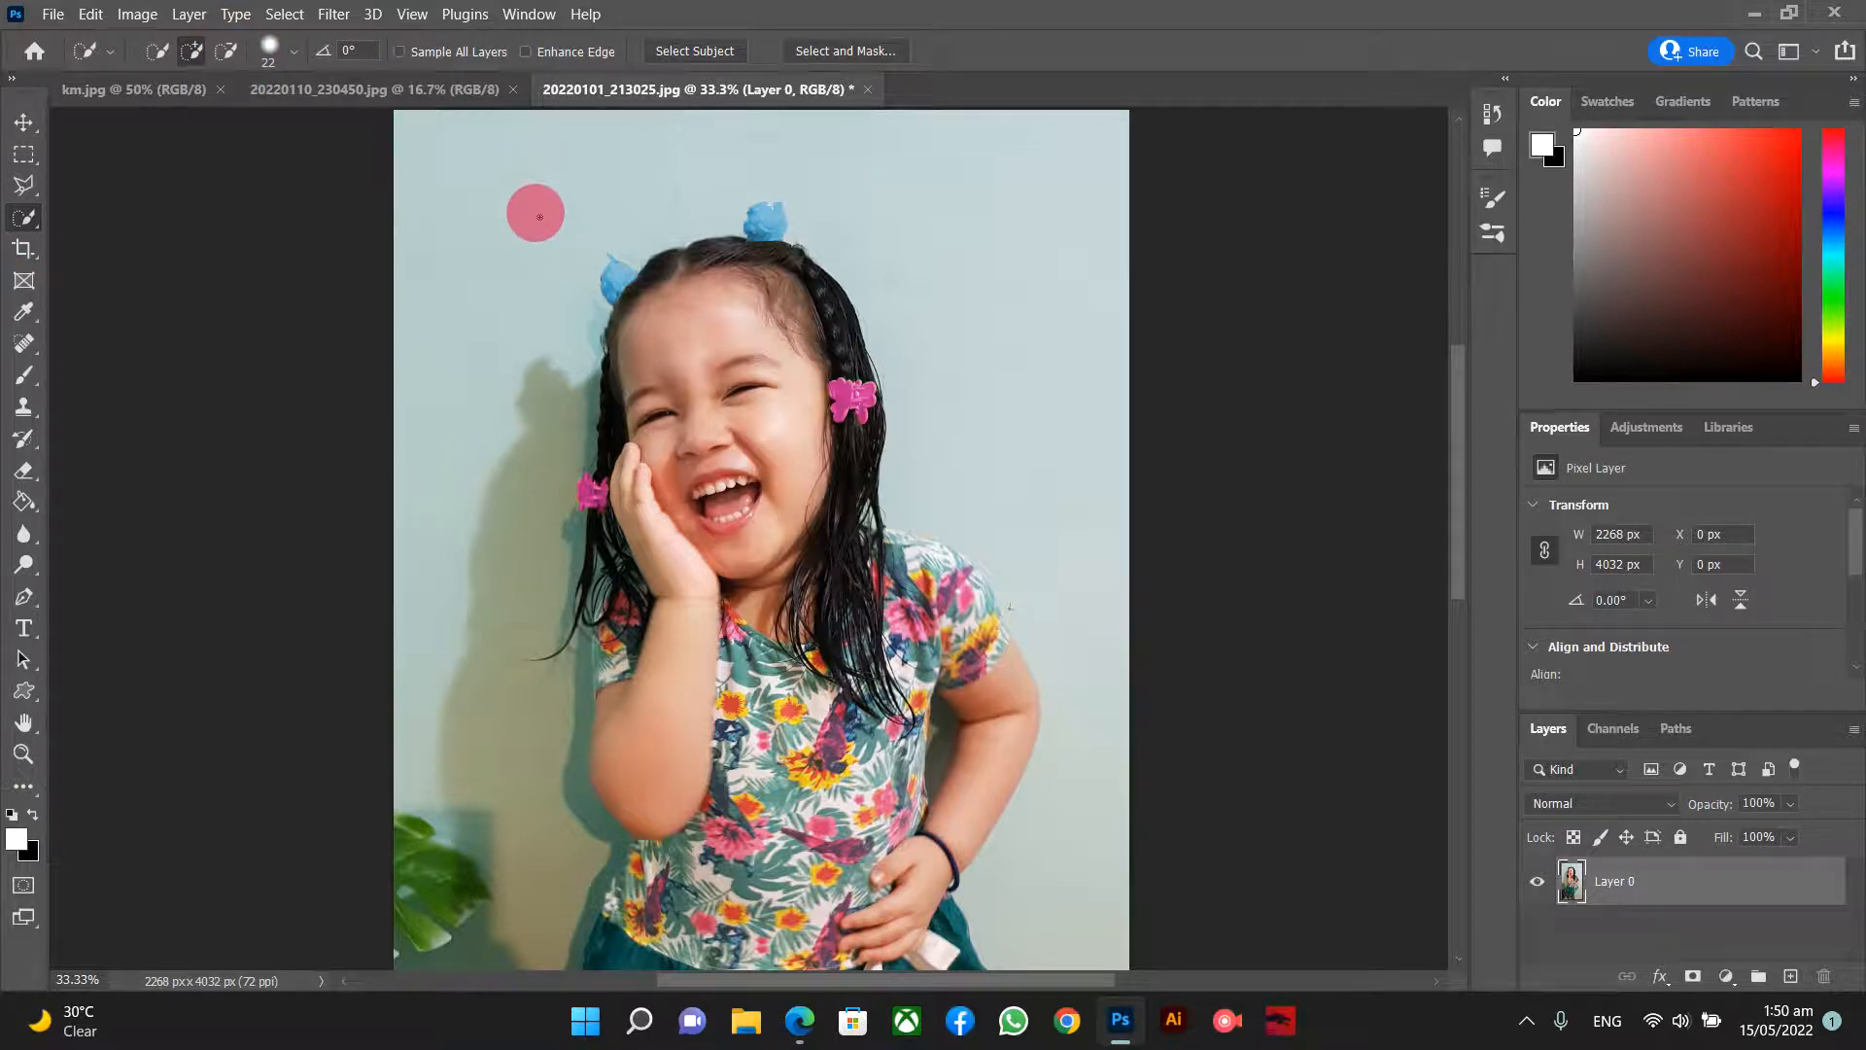
key(bracketright)
key(bracketright)
key(bracketright)
key(bracketright)
key(bracketright)
key(bracketright)
key(bracketright)
key(bracketright)
key(bracketright)
key(bracketright)
key(bracketright)
key(bracketright)
key(bracketright)
key(bracketright)
key(bracketright)
key(bracketright)
key(bracketright)
key(bracketright)
key(bracketright)
key(bracketright)
key(bracketleft)
key(bracketleft)
key(bracketleft)
key(bracketleft)
key(bracketleft)
key(bracketleft)
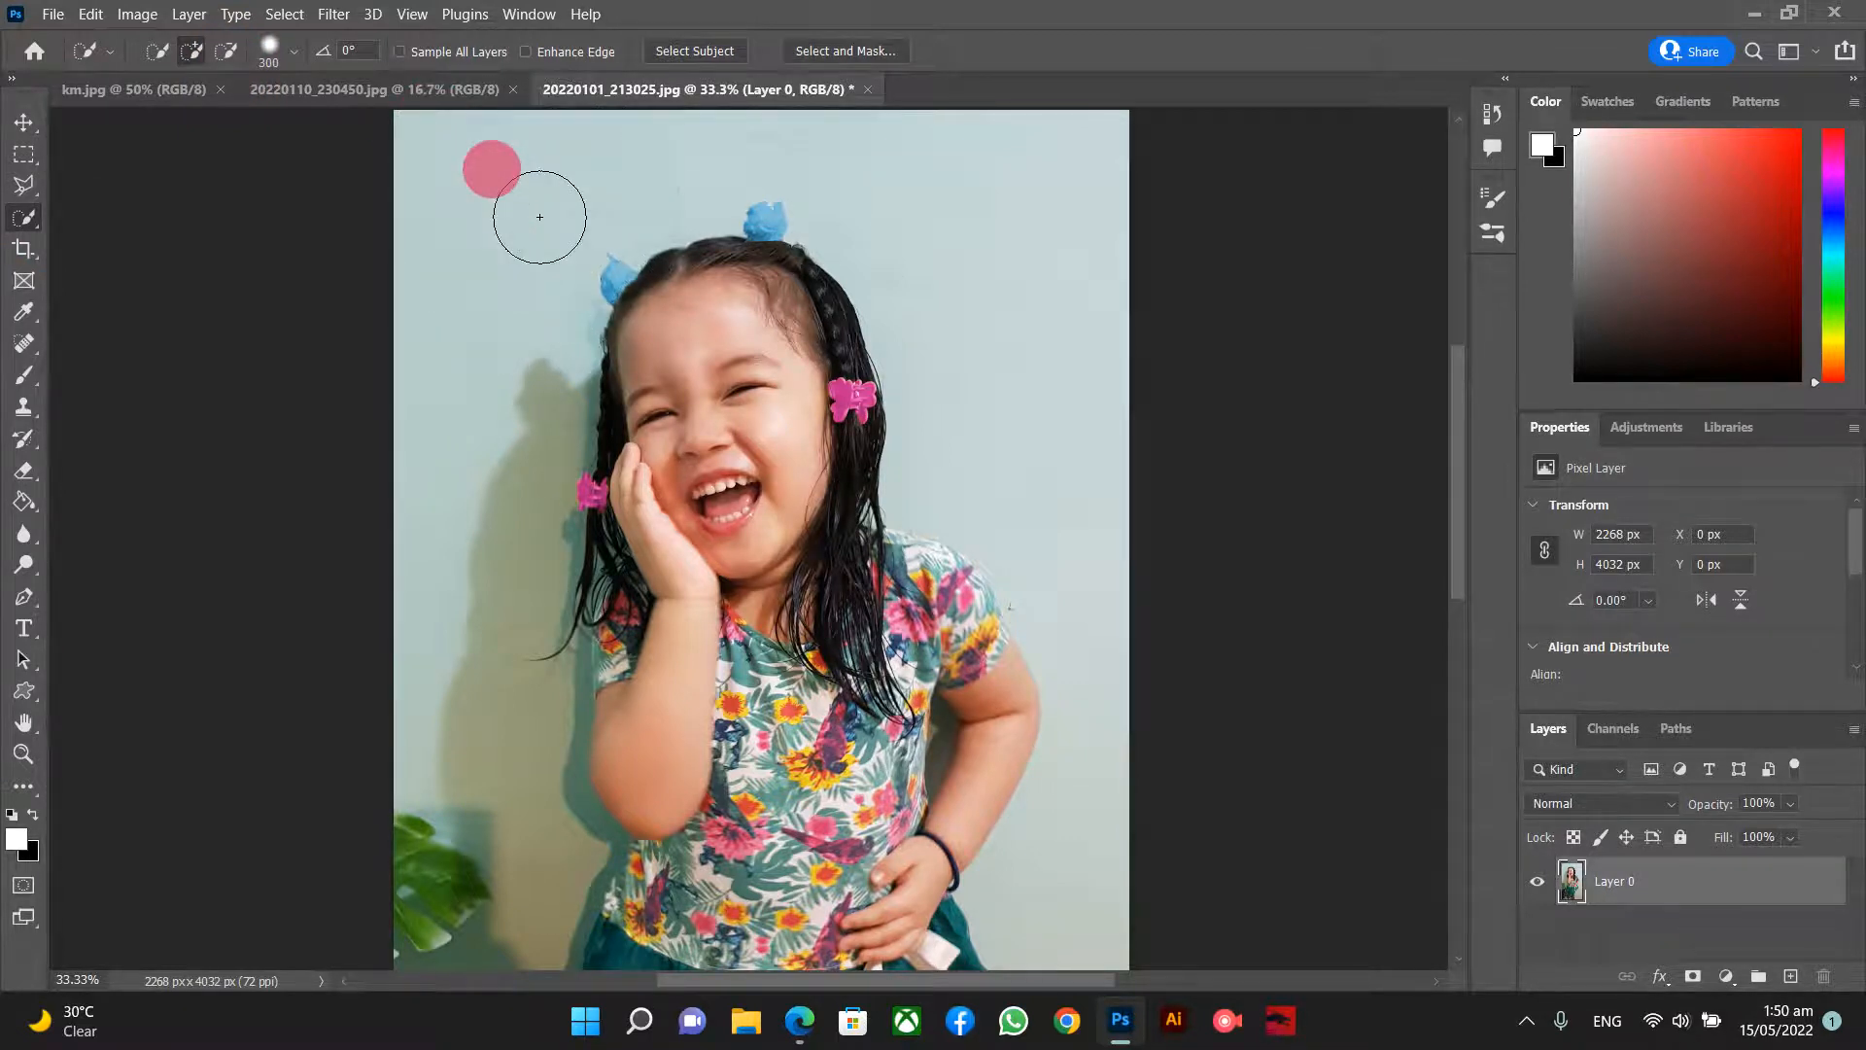
- Set the brush hardness to 14% and quick-select the pale wall around the girl
scroll(539, 217, up, 1)
mouse_move(540, 220)
mouse_down()
mouse_move(633, 216)
mouse_move(680, 255)
mouse_move(885, 226)
mouse_move(1040, 436)
mouse_move(555, 149)
mouse_up()
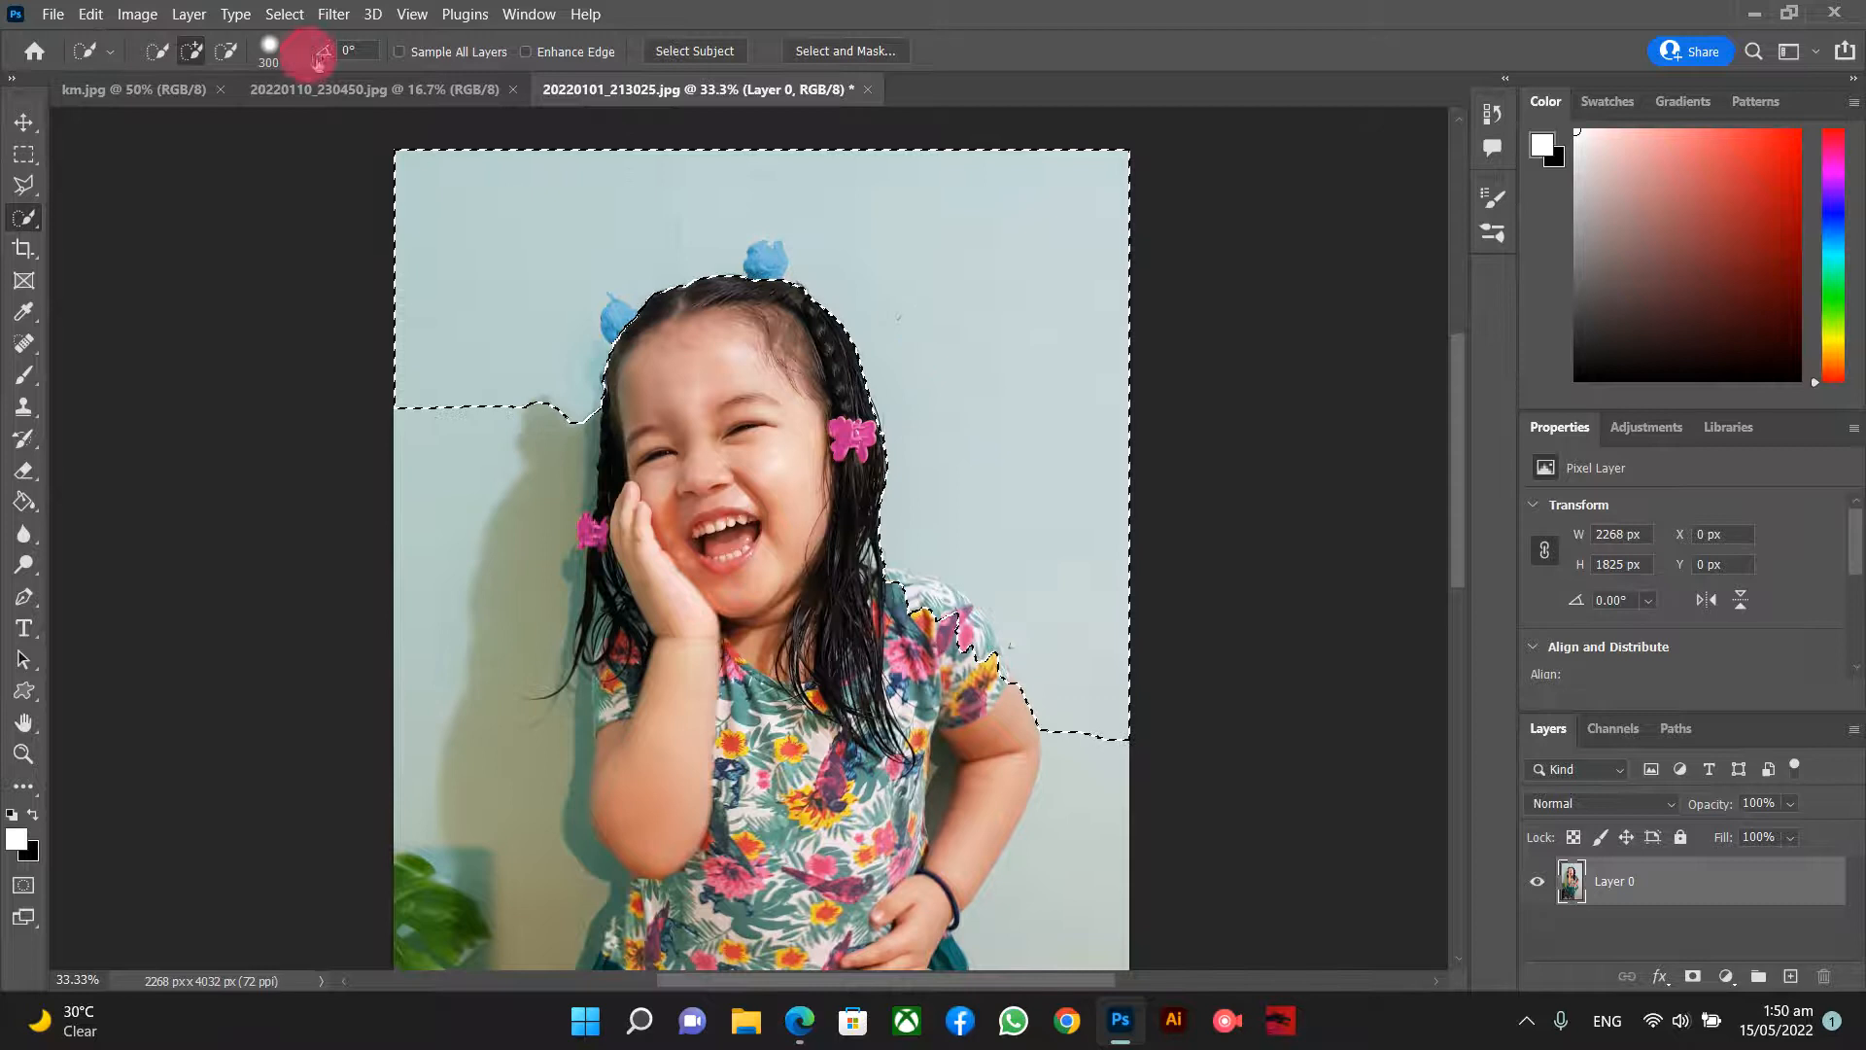
click(273, 49)
drag(242, 168, 191, 161)
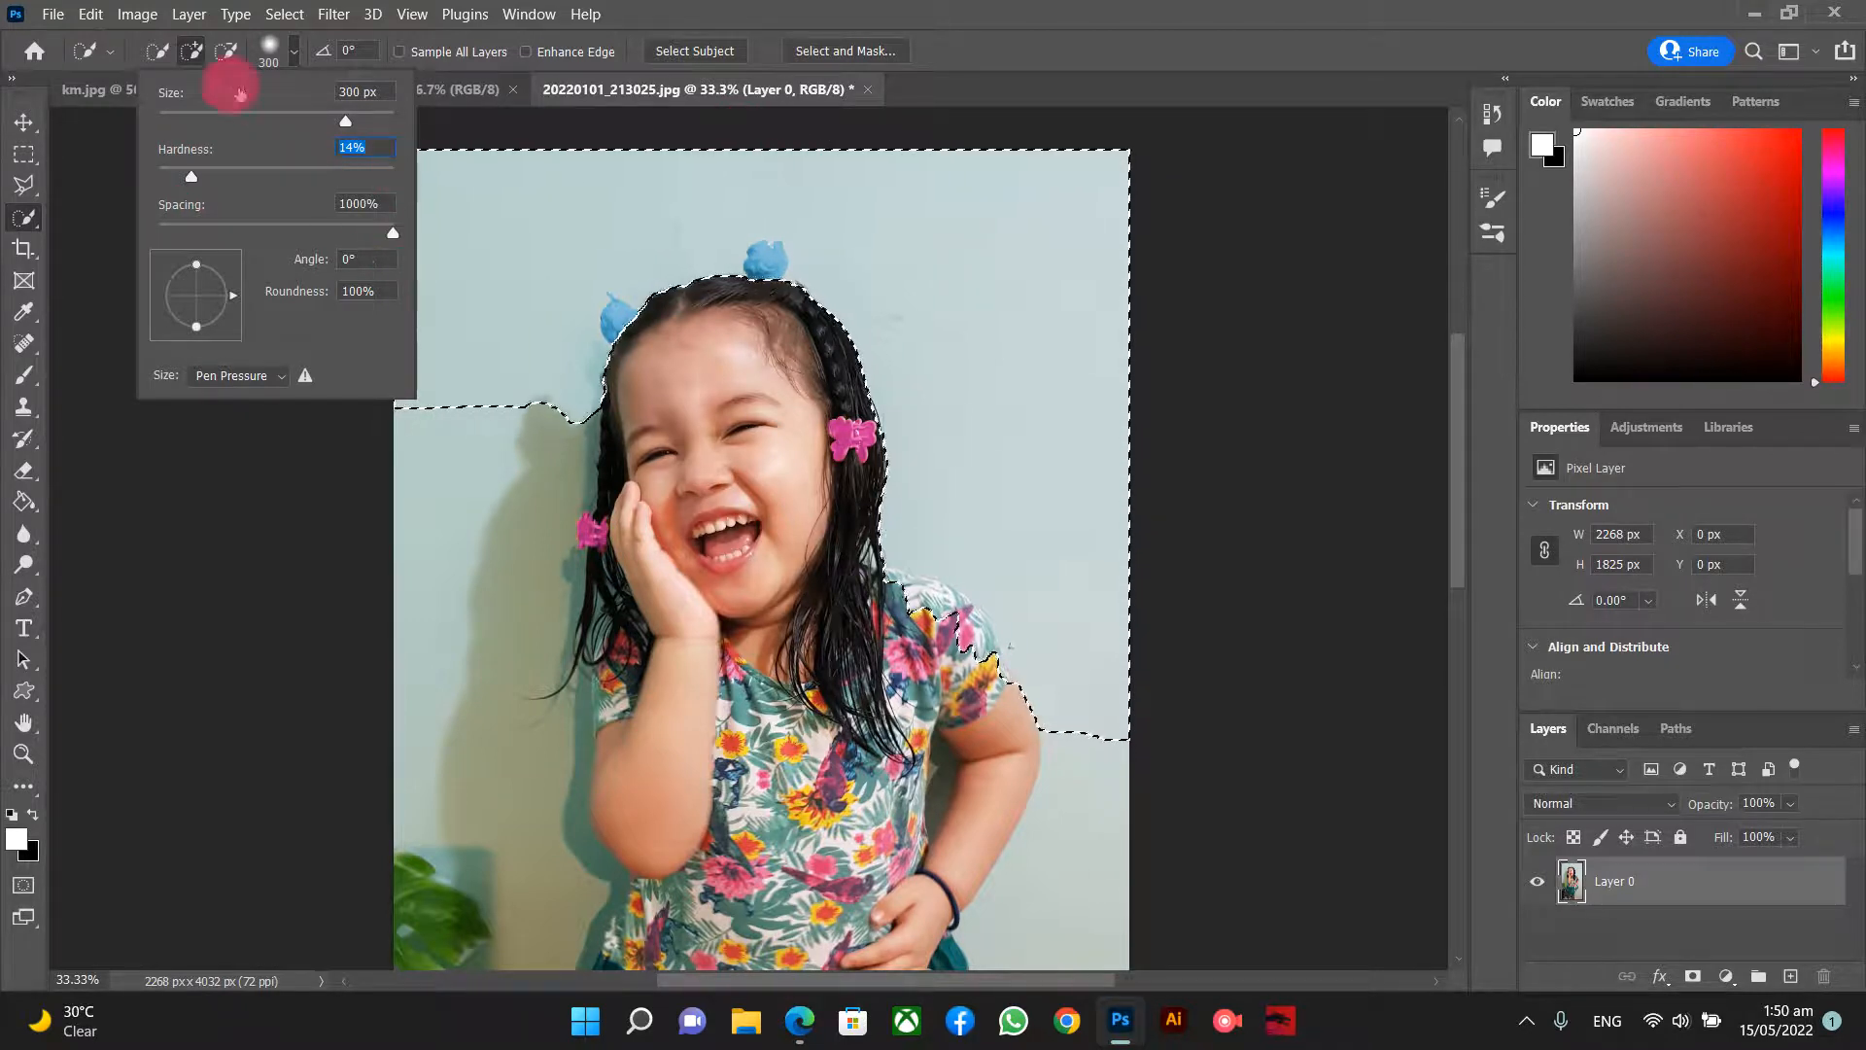
click(192, 54)
drag(560, 223, 519, 177)
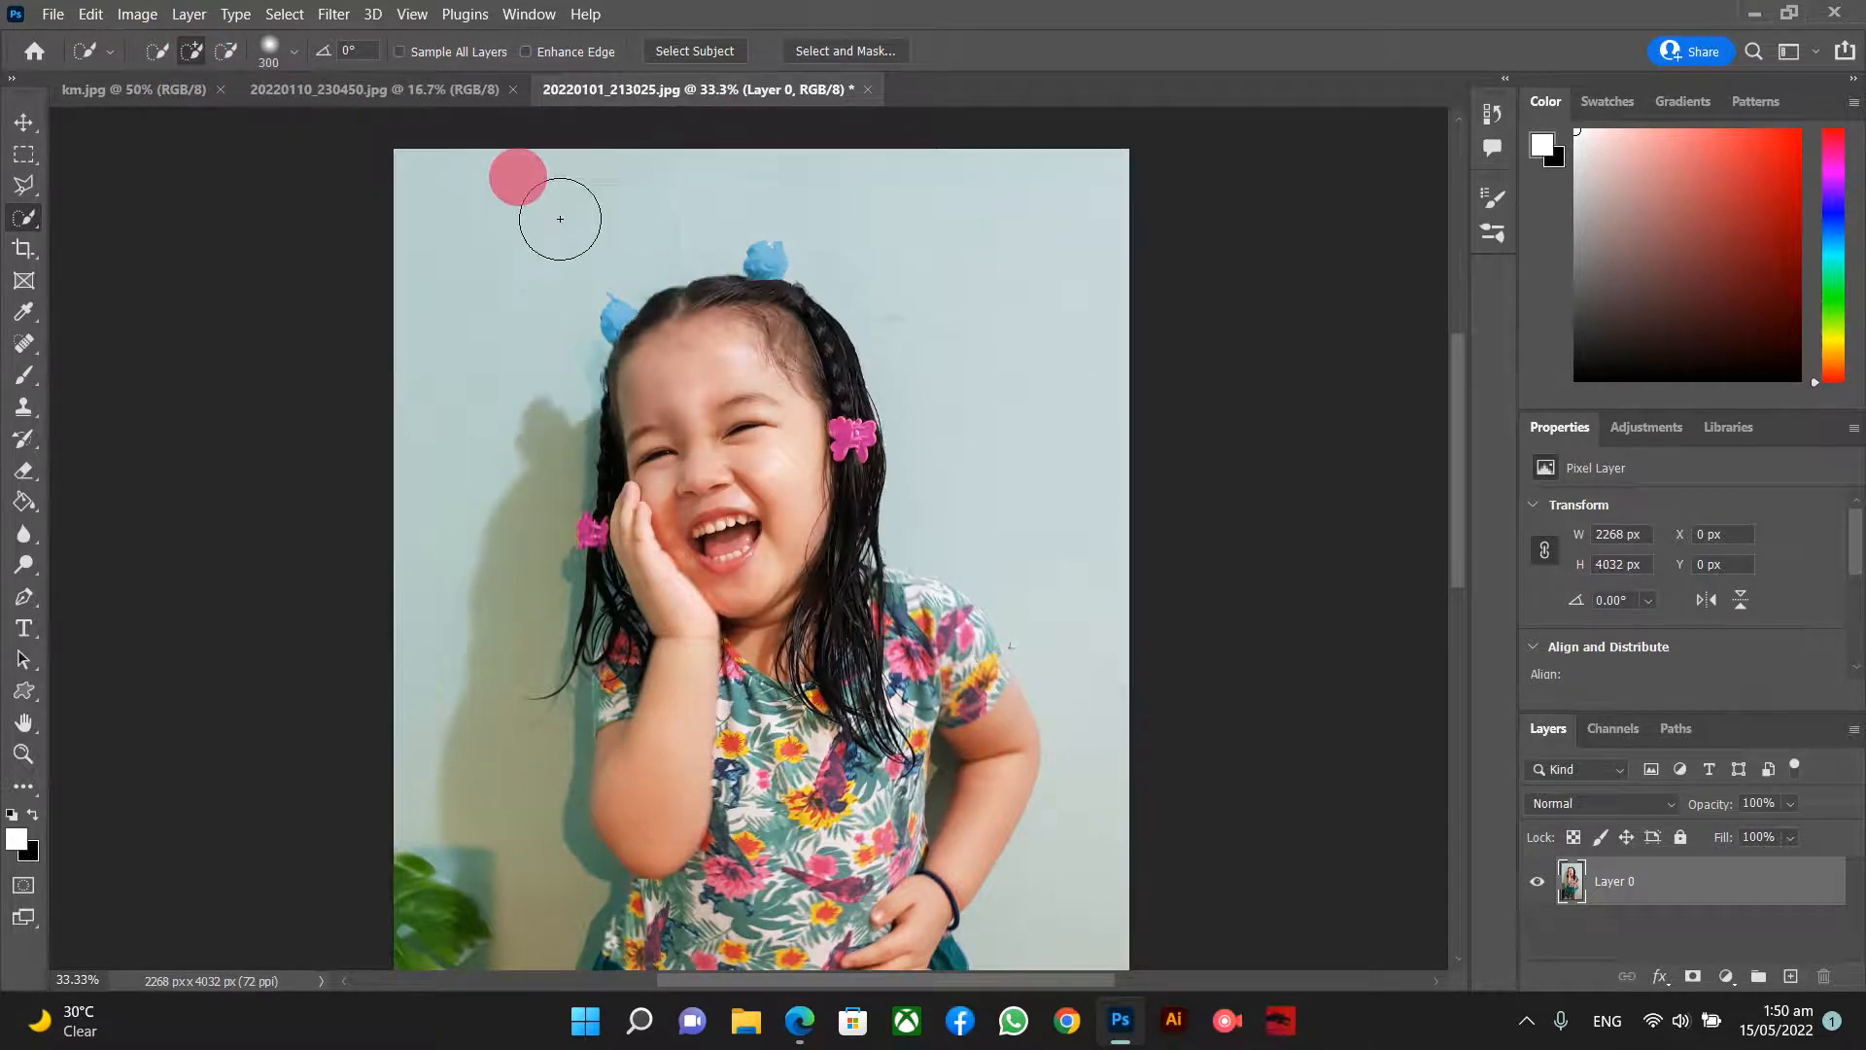
mouse_move(876, 169)
mouse_down()
mouse_move(995, 222)
mouse_move(1087, 900)
mouse_move(627, 879)
mouse_move(499, 918)
mouse_move(439, 667)
mouse_move(471, 361)
mouse_up()
- Subtract the two blue hair ornaments from the wall selection, reducing the brush to 15 px for the finer edges
click(226, 51)
key(bracketleft)
key(bracketleft)
key(bracketleft)
key(bracketleft)
key(bracketleft)
key(bracketleft)
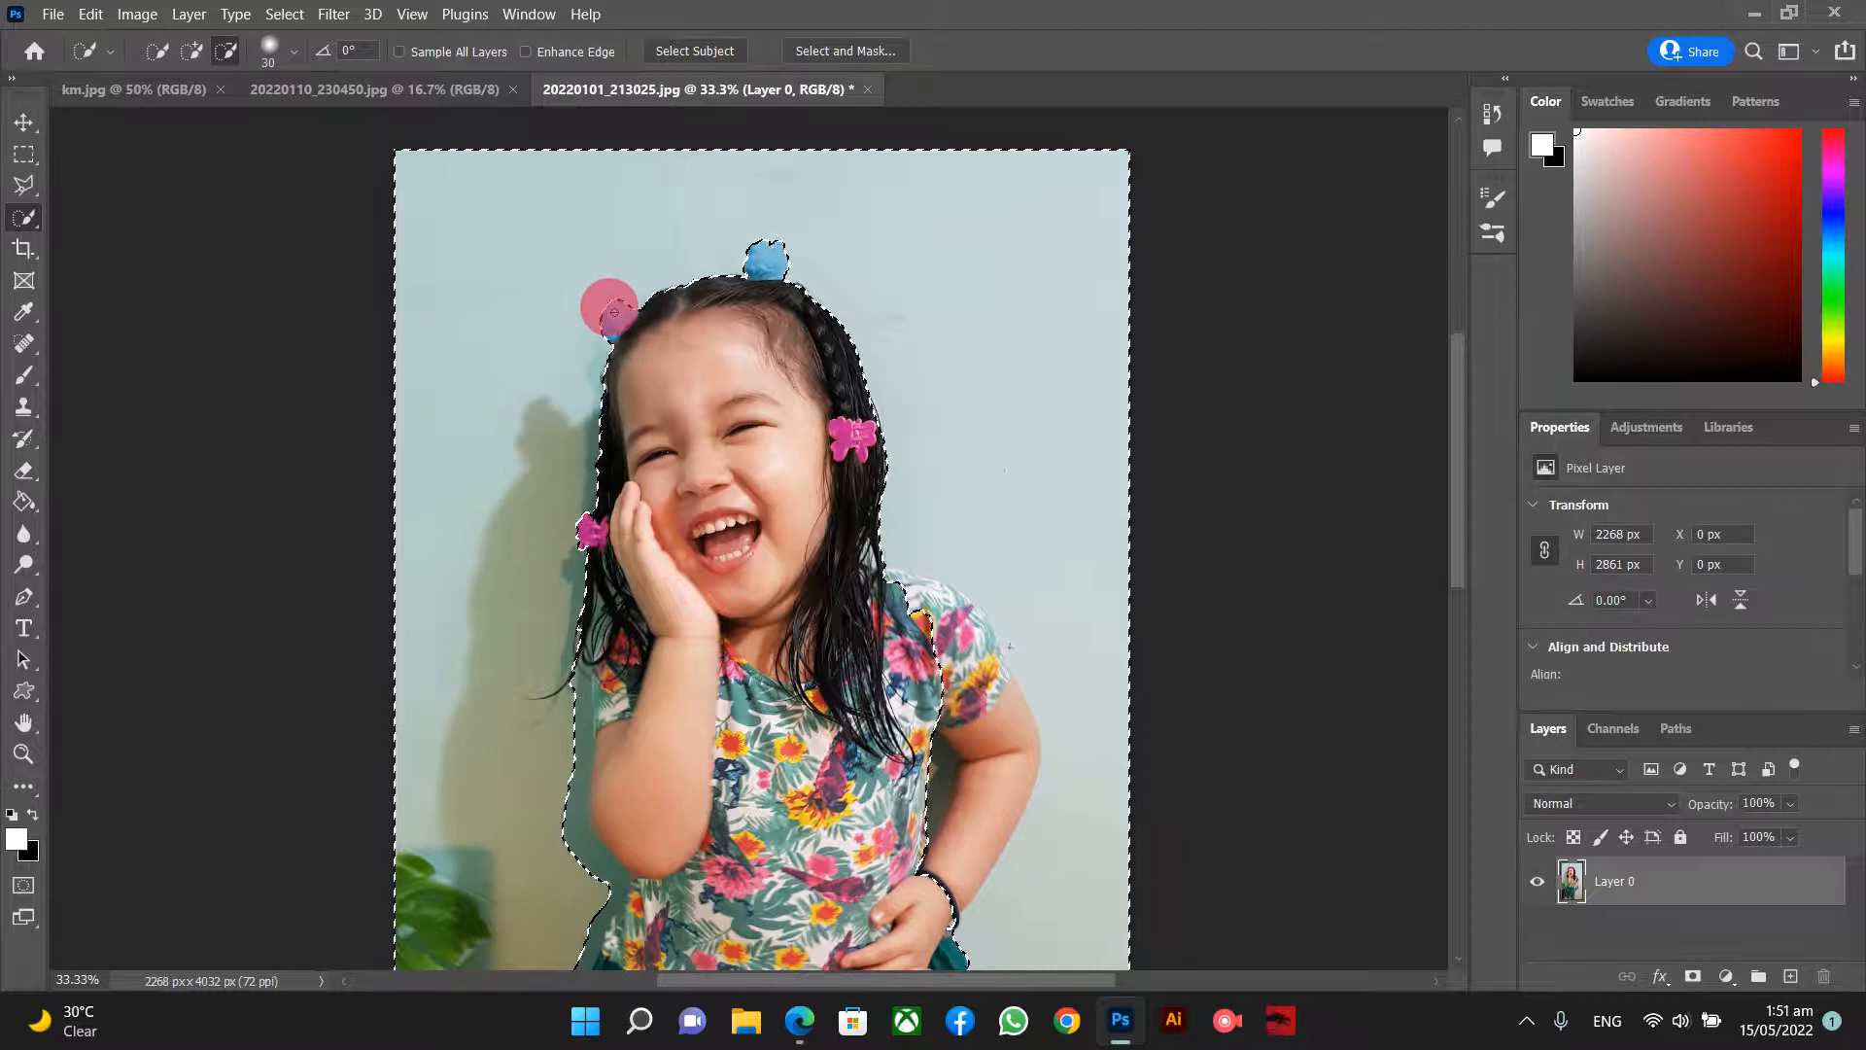
key(bracketleft)
key(bracketleft)
key(bracketleft)
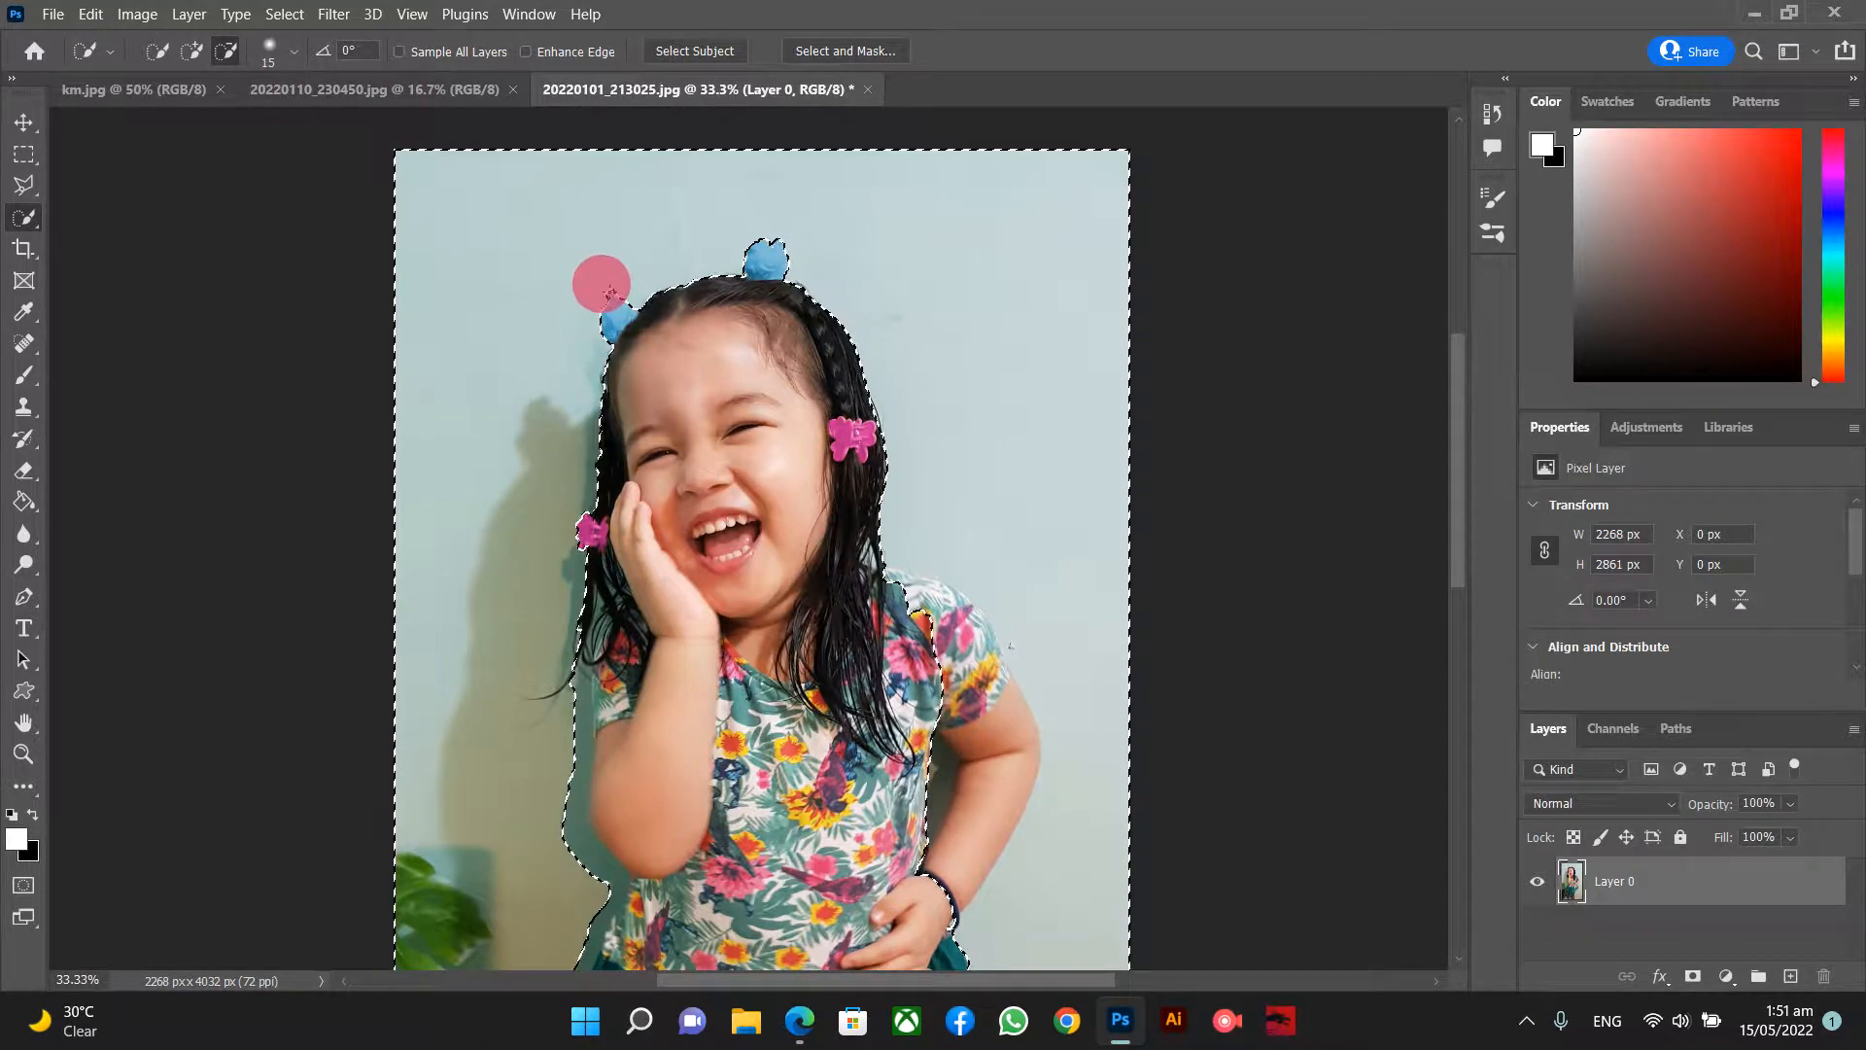
drag(611, 295, 649, 379)
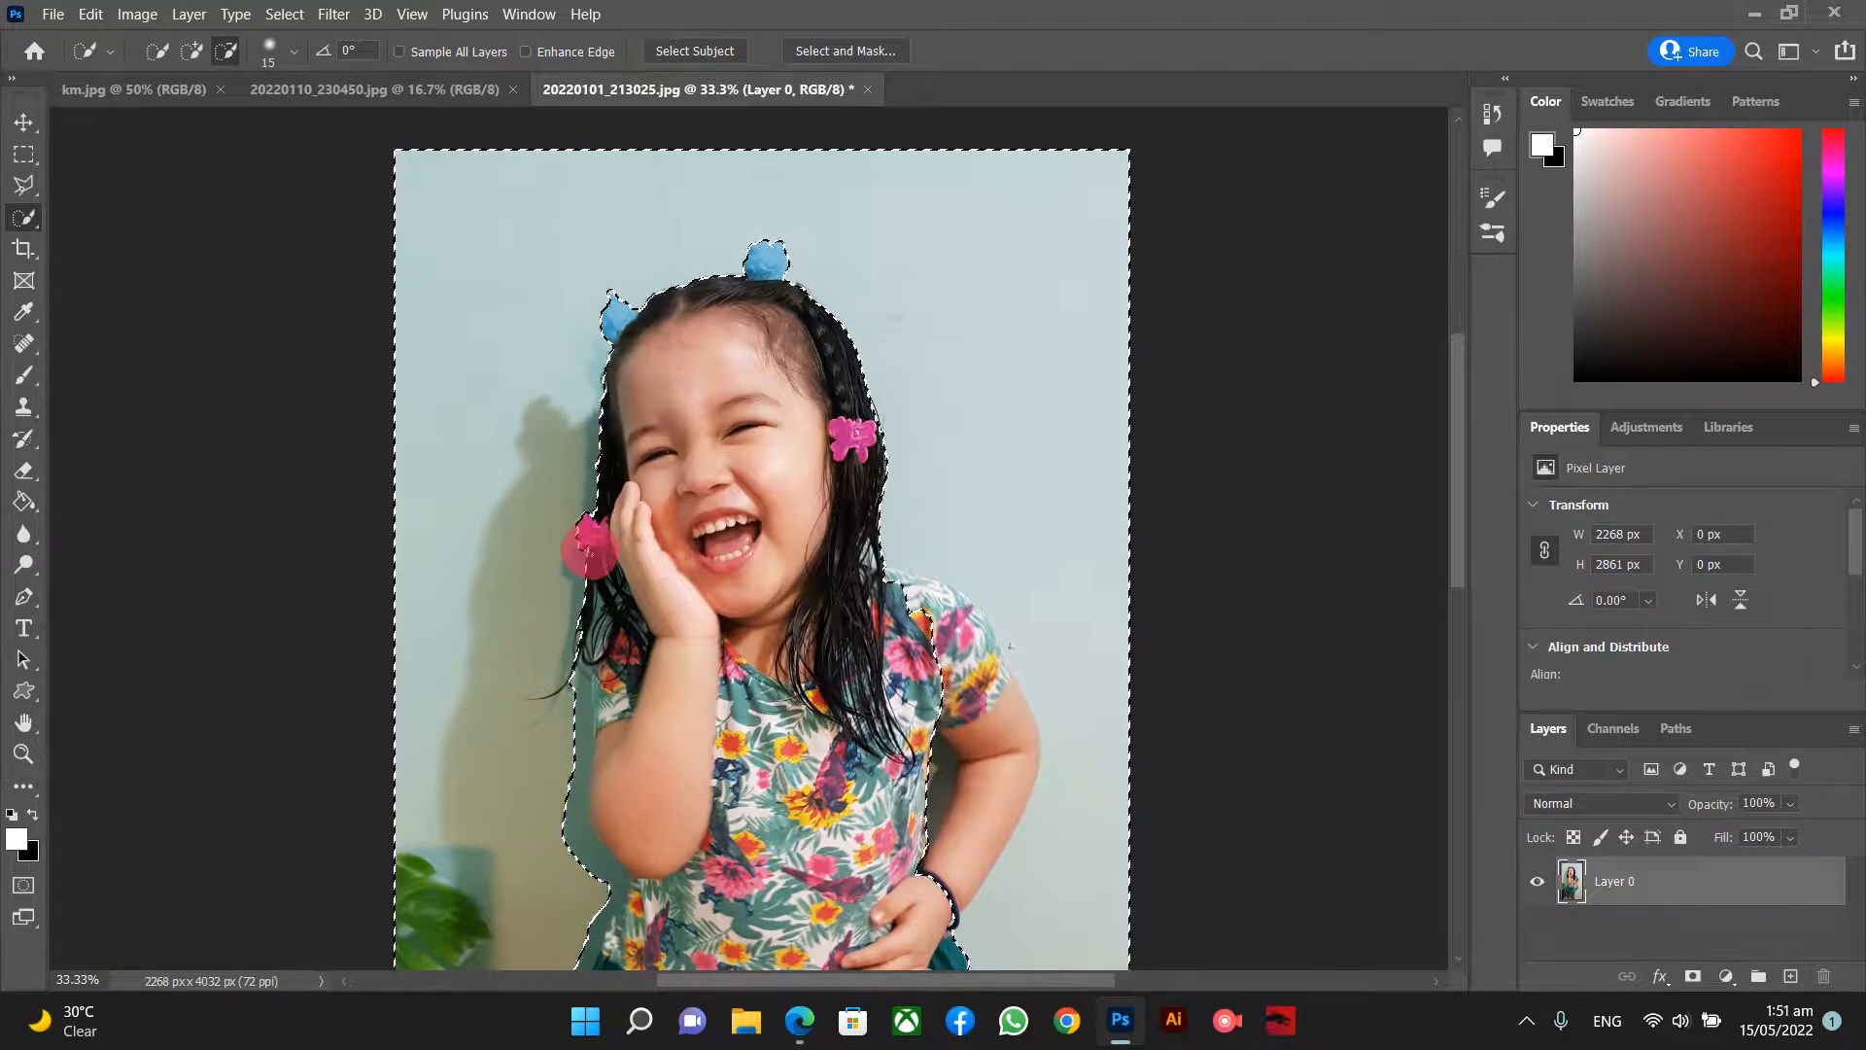
click(565, 673)
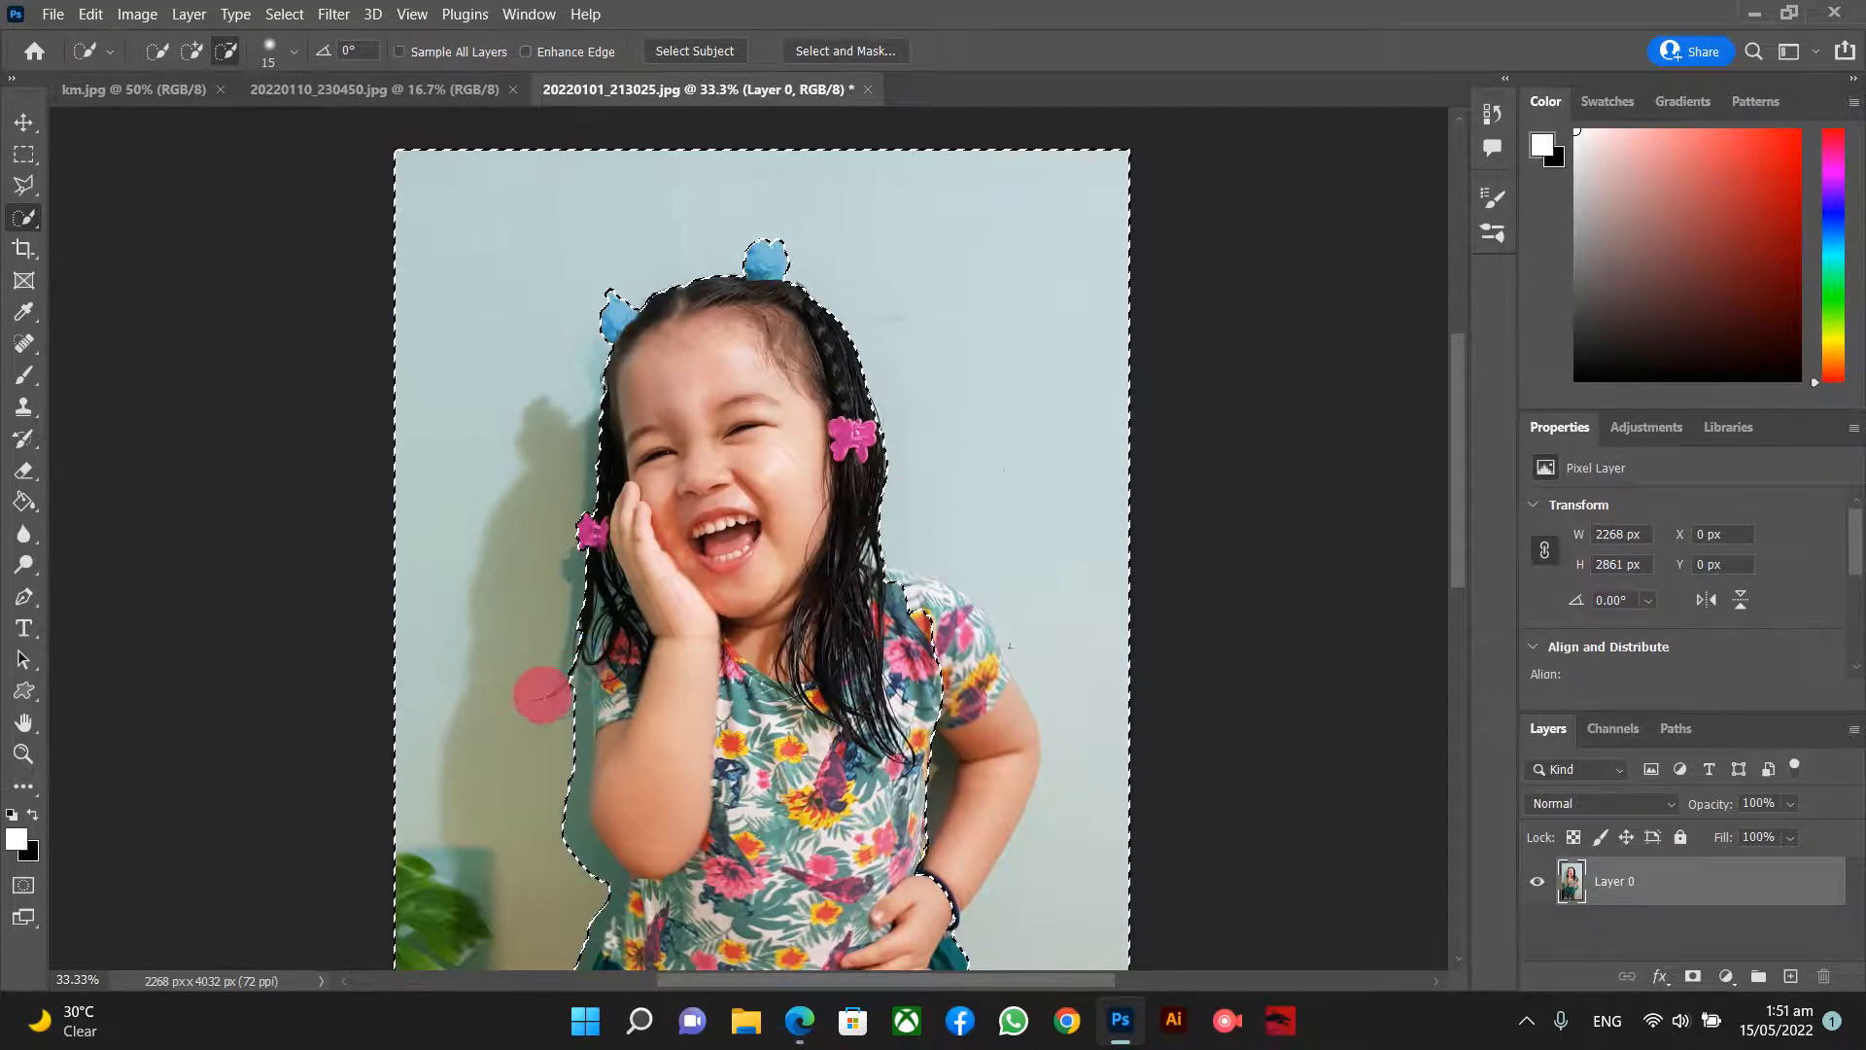
click(536, 700)
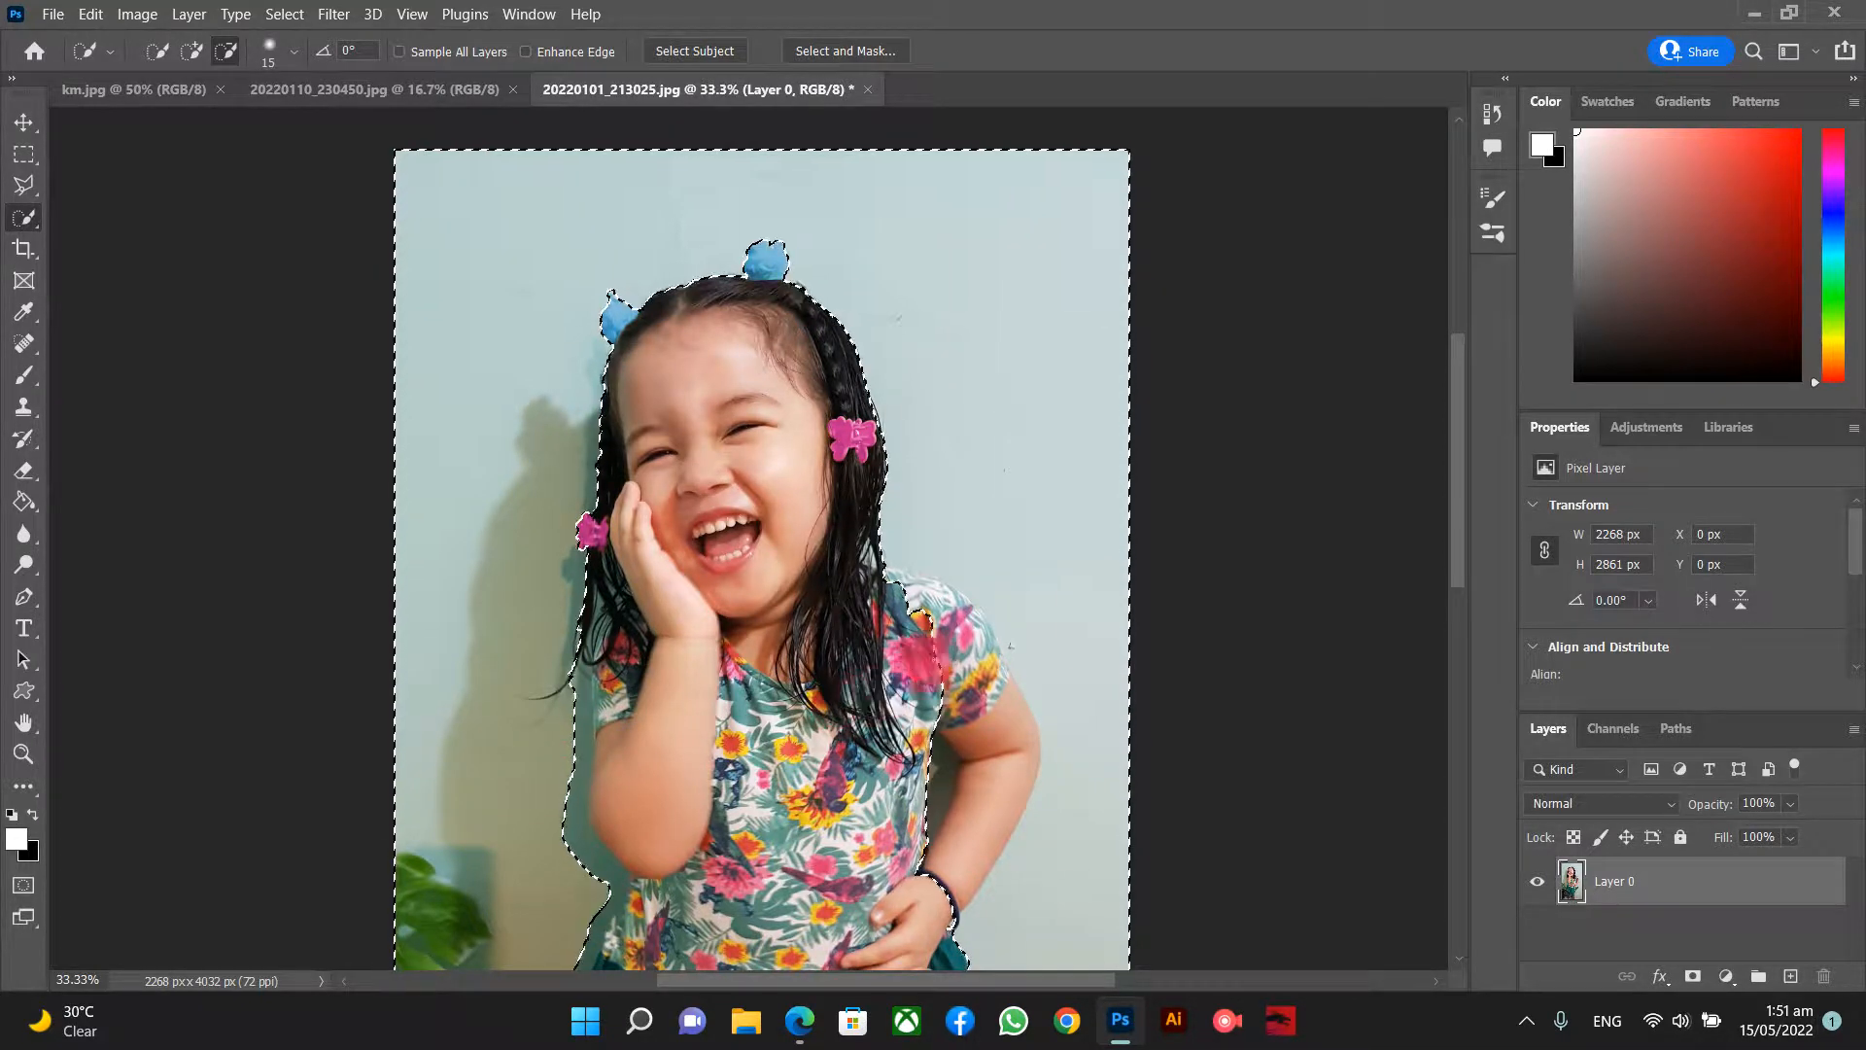
- Add the shaded wall beside the girl's raised arm to the selection with a 90 px brush
key(bracketright)
key(bracketright)
key(bracketright)
key(bracketright)
key(bracketright)
key(bracketright)
key(bracketright)
key(bracketright)
click(190, 52)
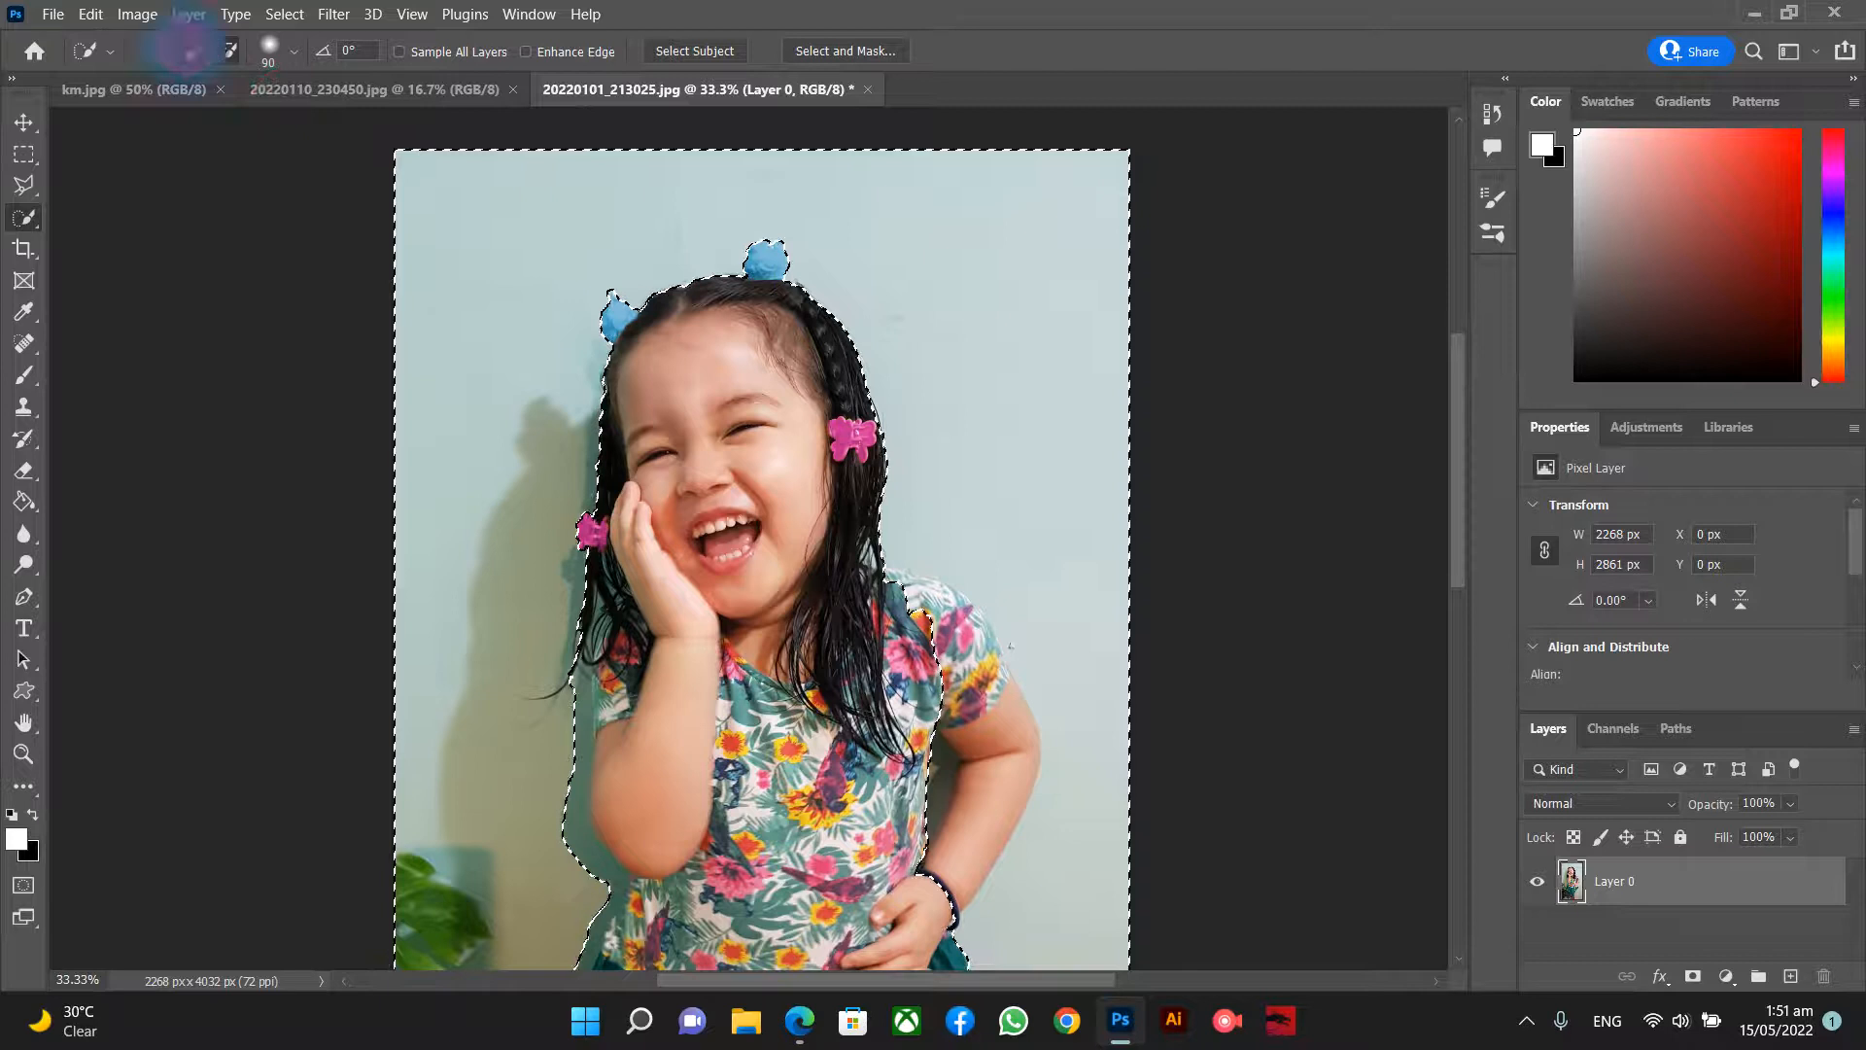
click(923, 605)
drag(574, 846, 588, 860)
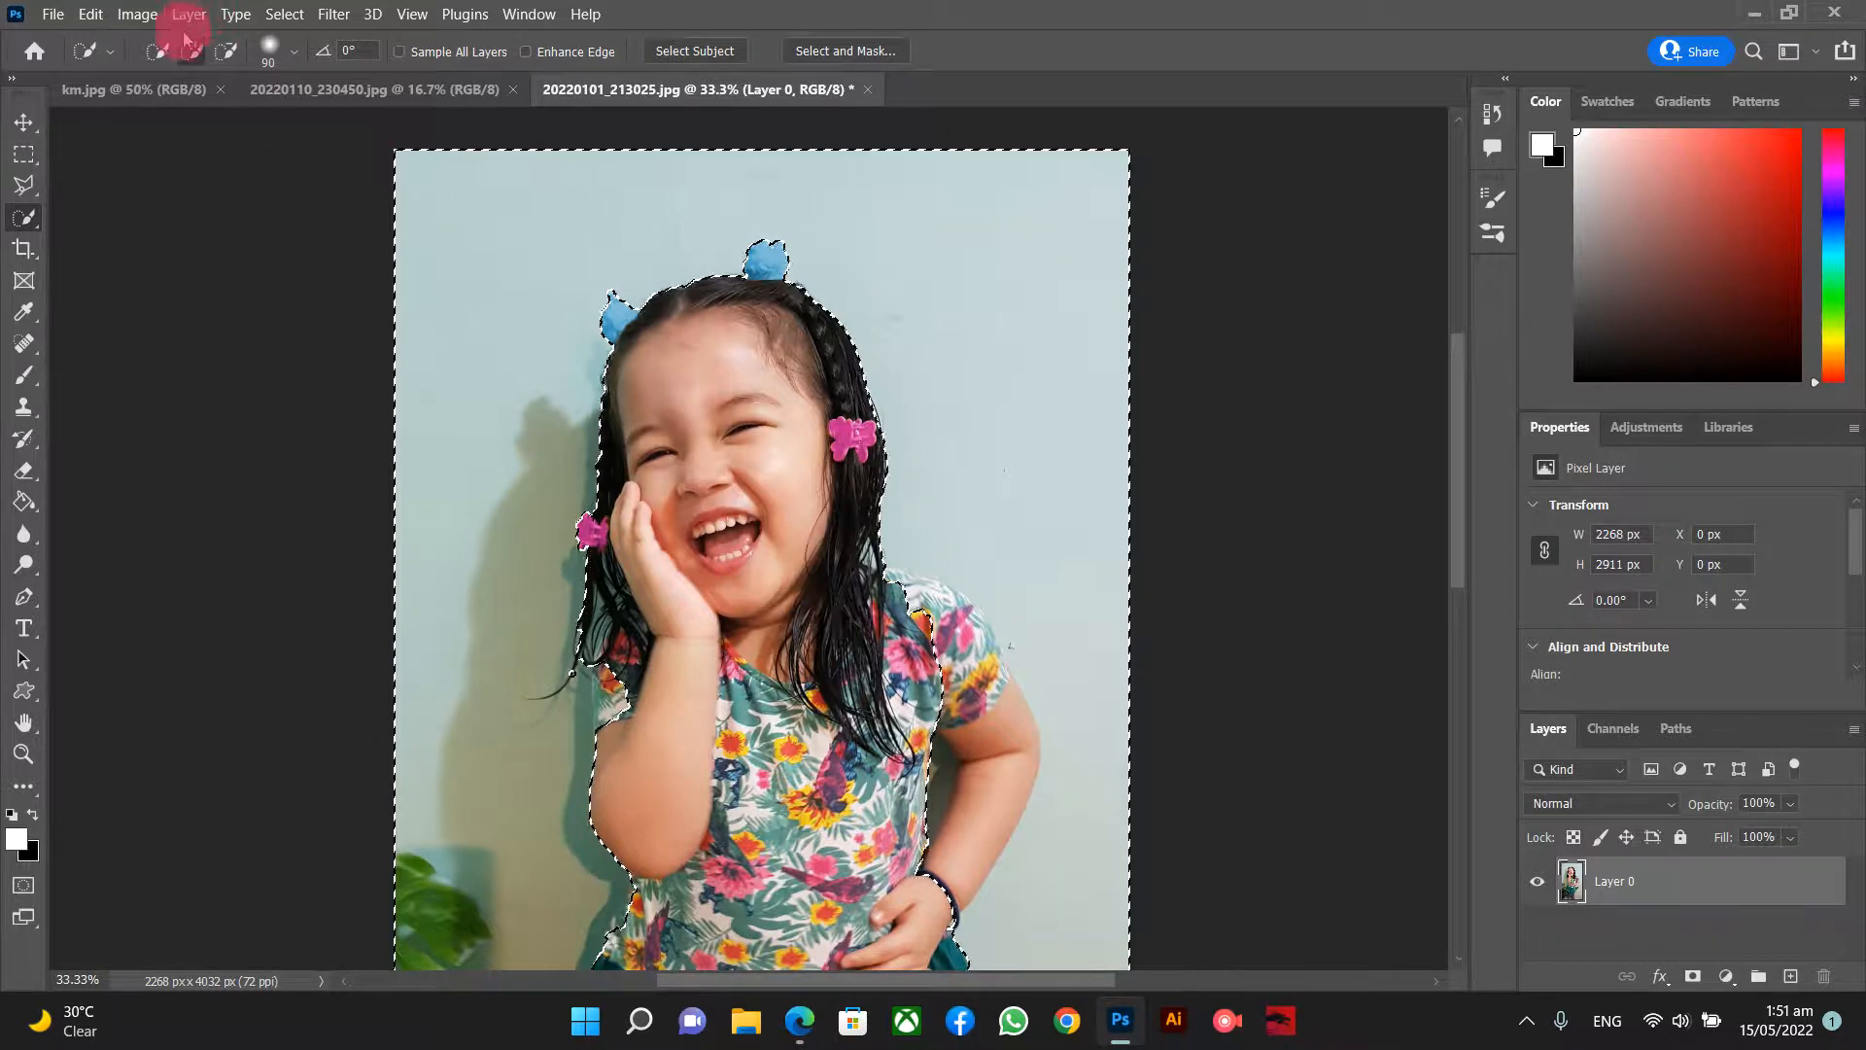
- Subtract the girl's sleeves, the arm resting at her waist and the bright green leaf from the wall selection
click(225, 50)
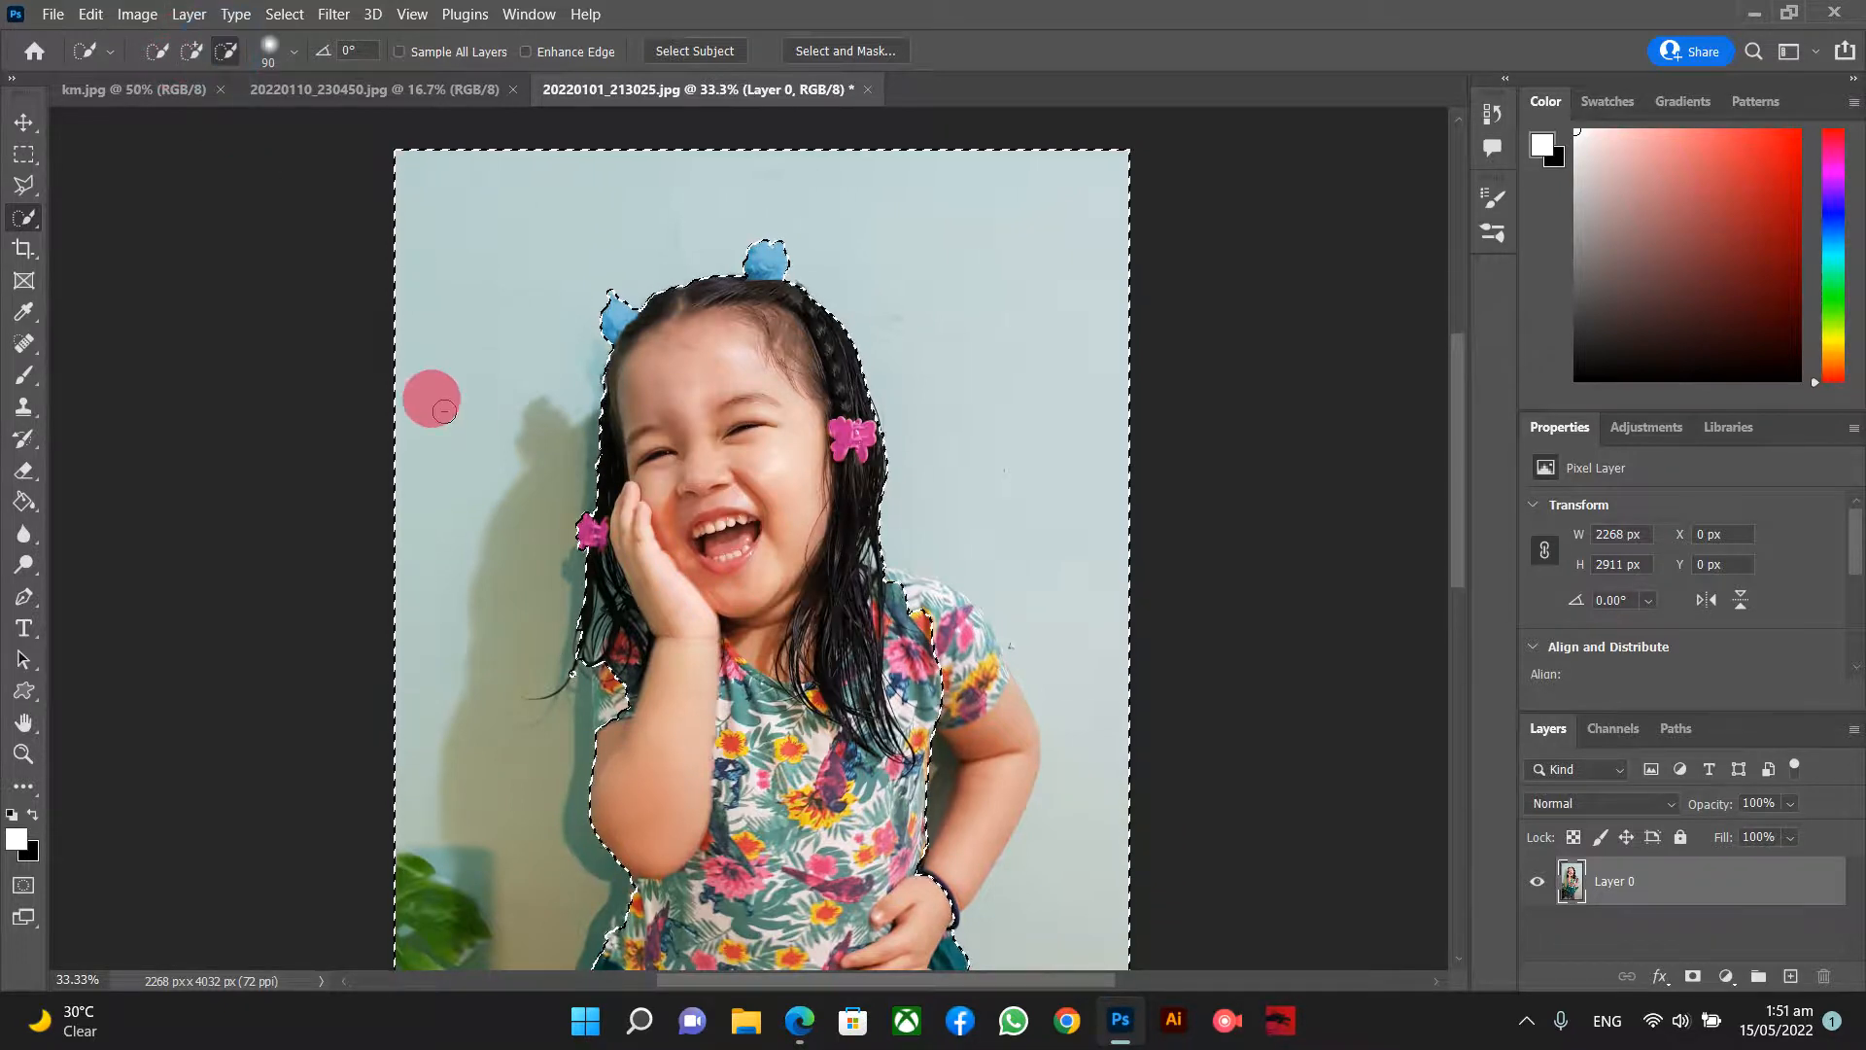
drag(605, 676, 591, 653)
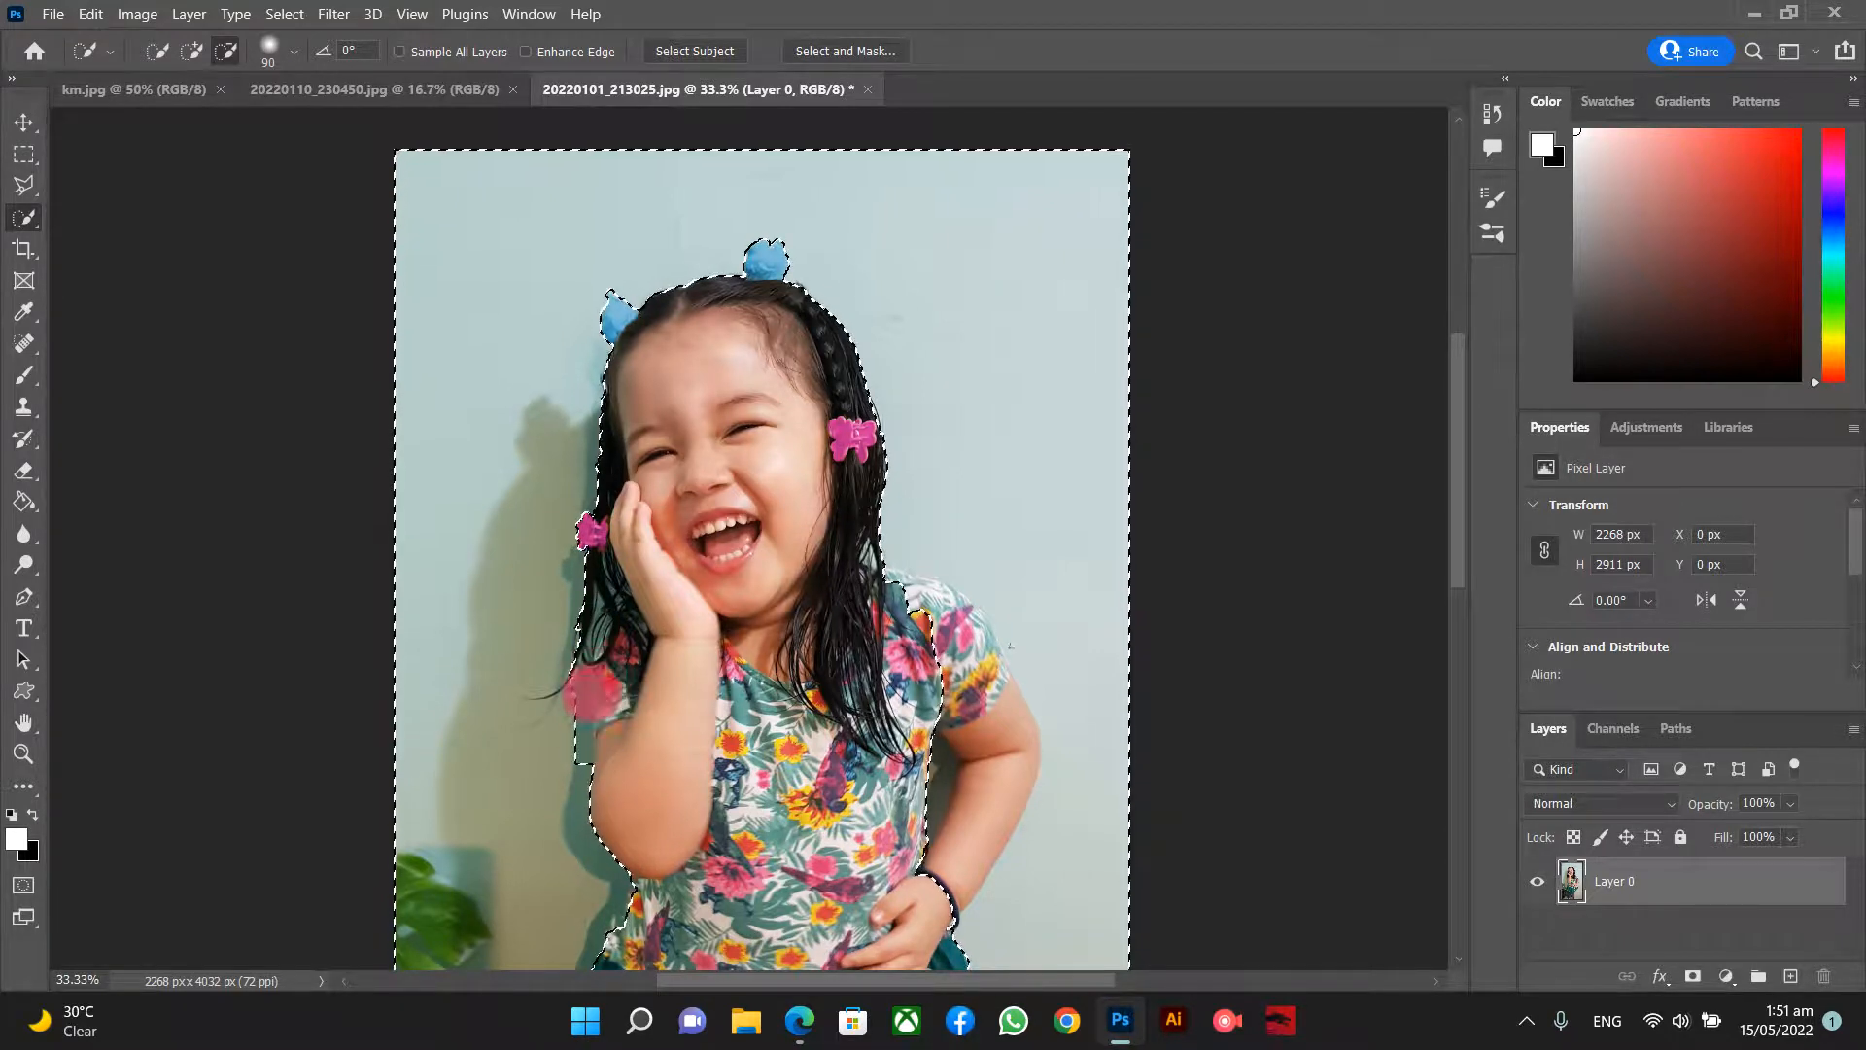
mouse_move(982, 718)
mouse_down()
mouse_move(951, 802)
mouse_move(967, 795)
mouse_move(967, 815)
mouse_up()
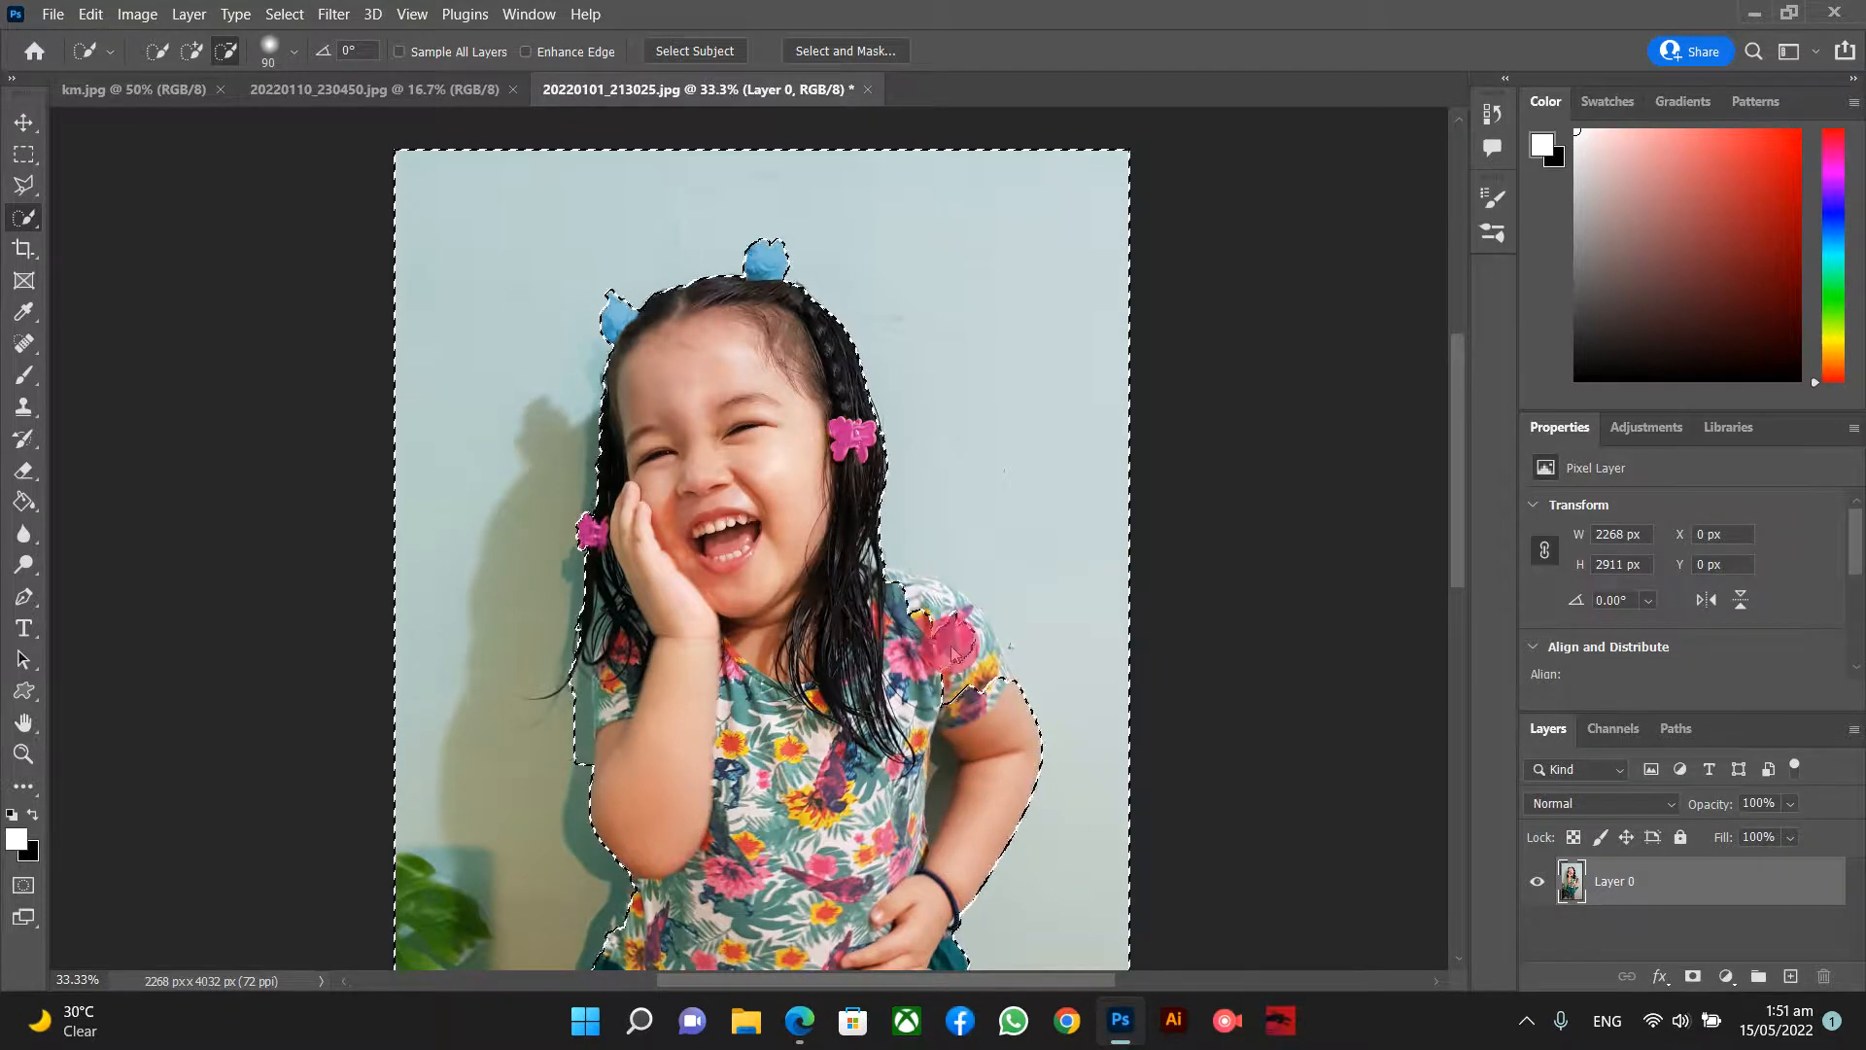
drag(966, 661, 976, 673)
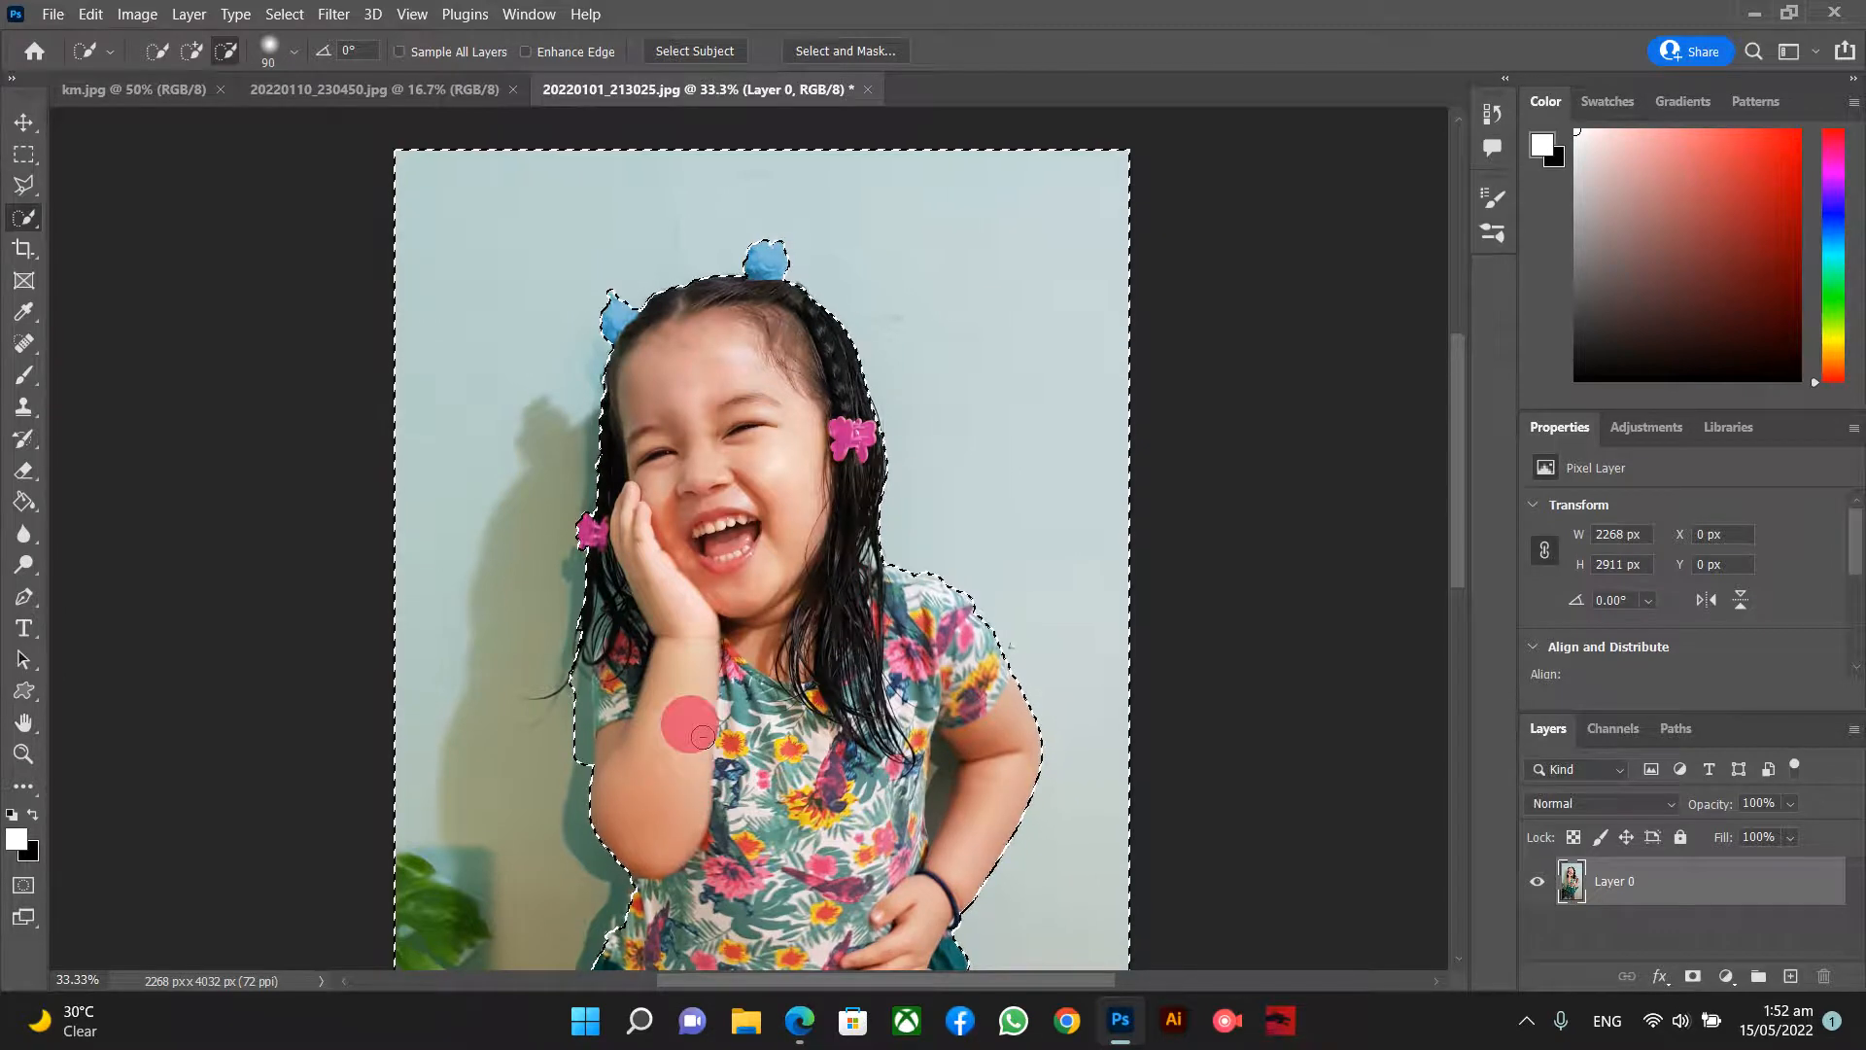
scroll(702, 737, down, 5)
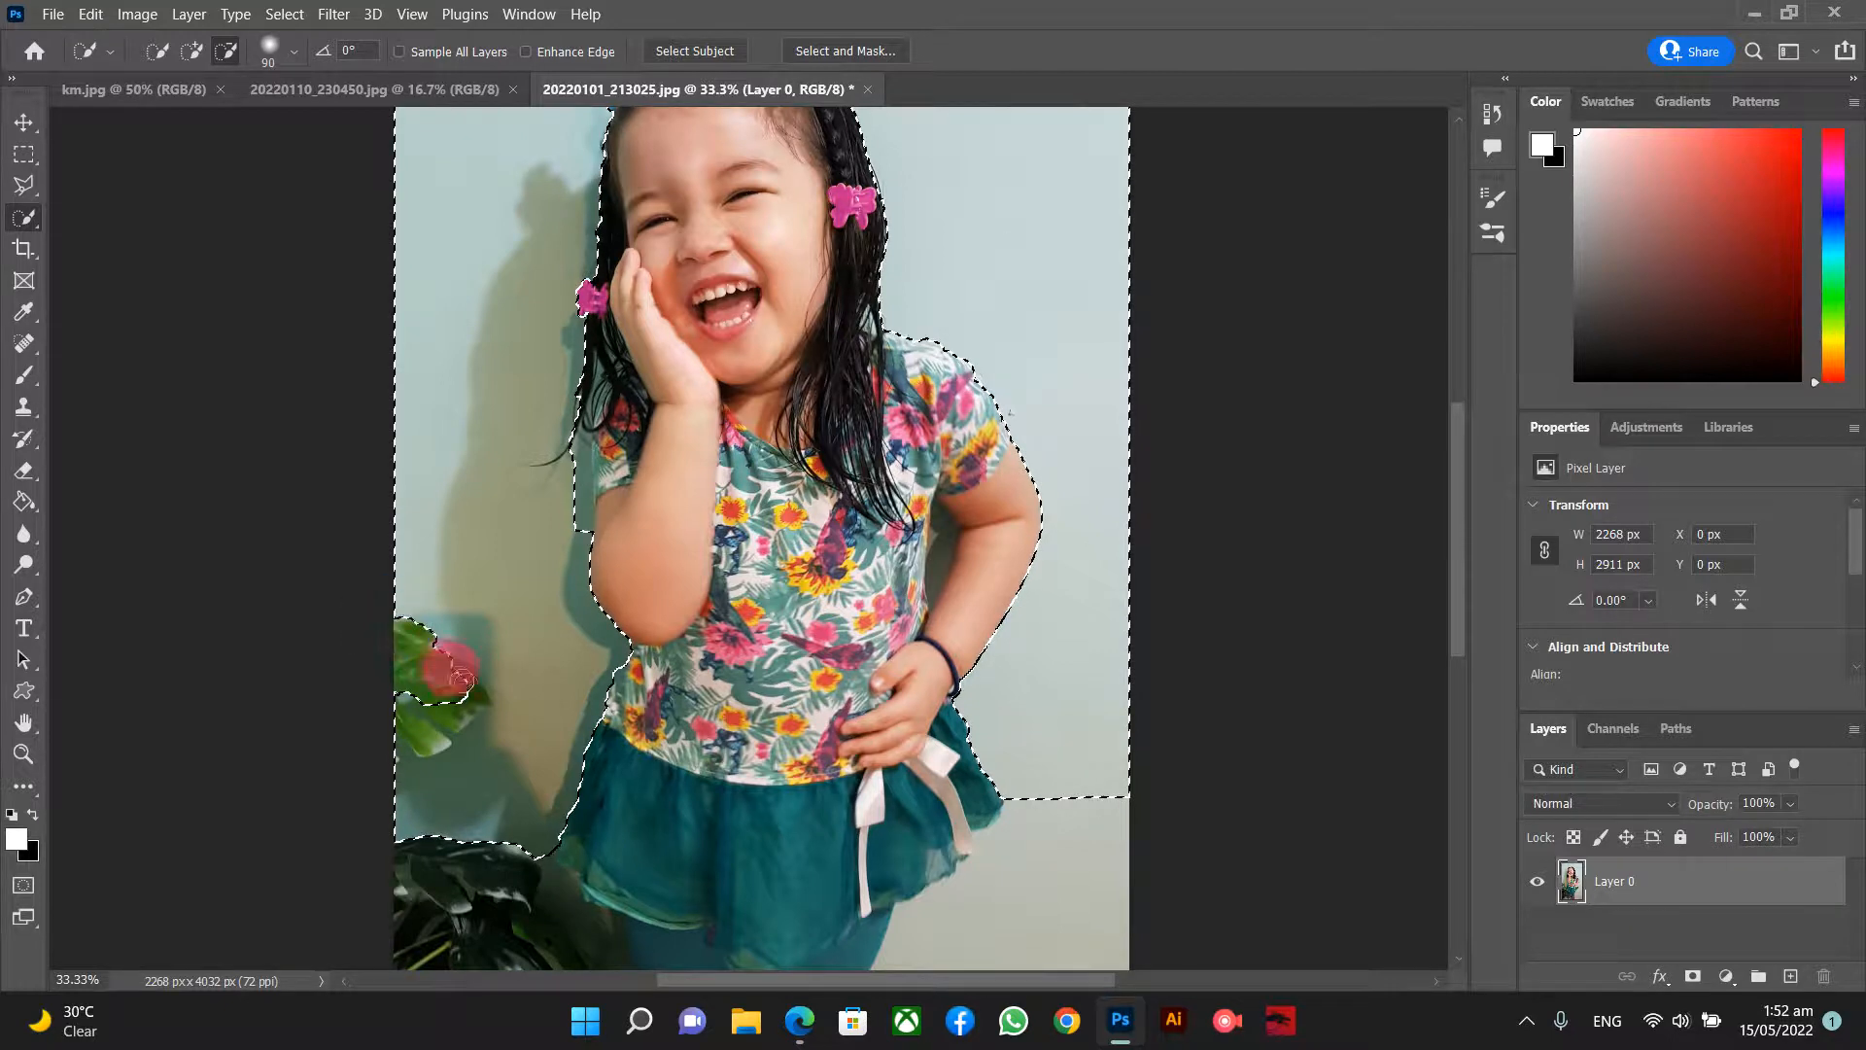
click(459, 686)
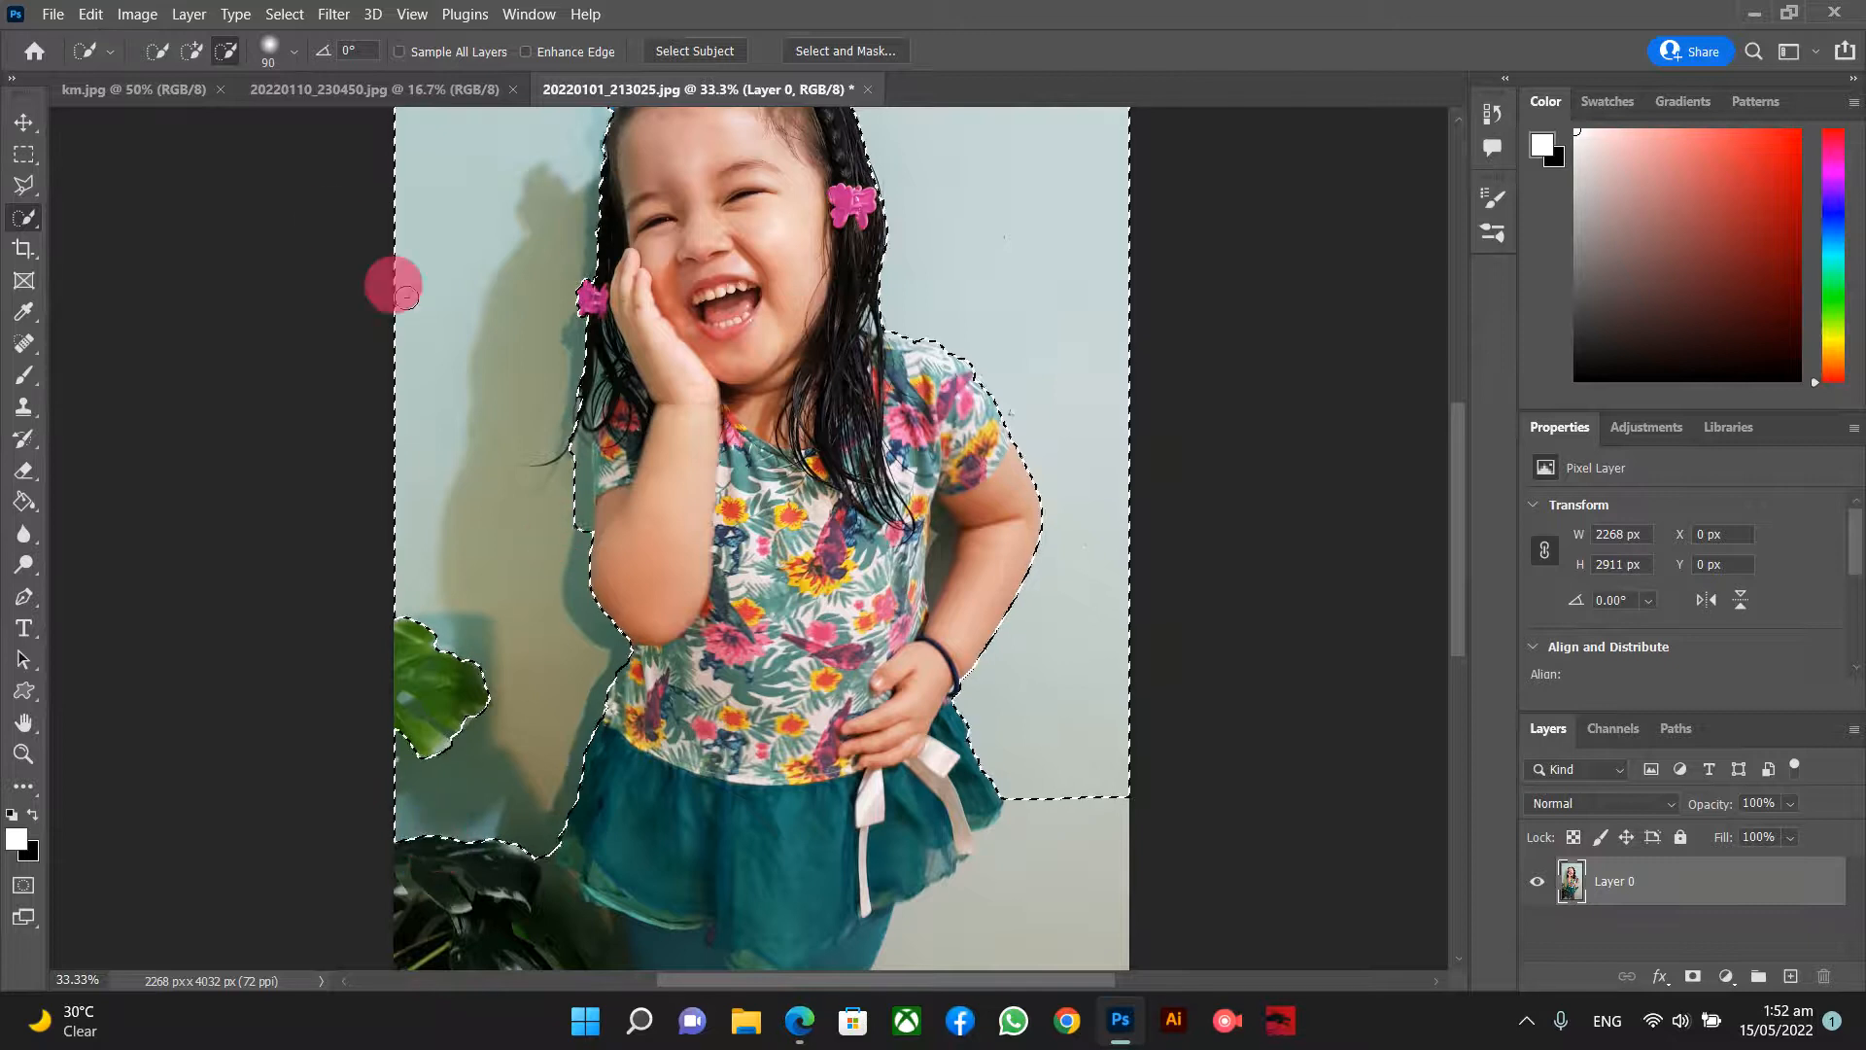
- Add the remaining lower wall beside the skirt and legs to the selection
click(193, 50)
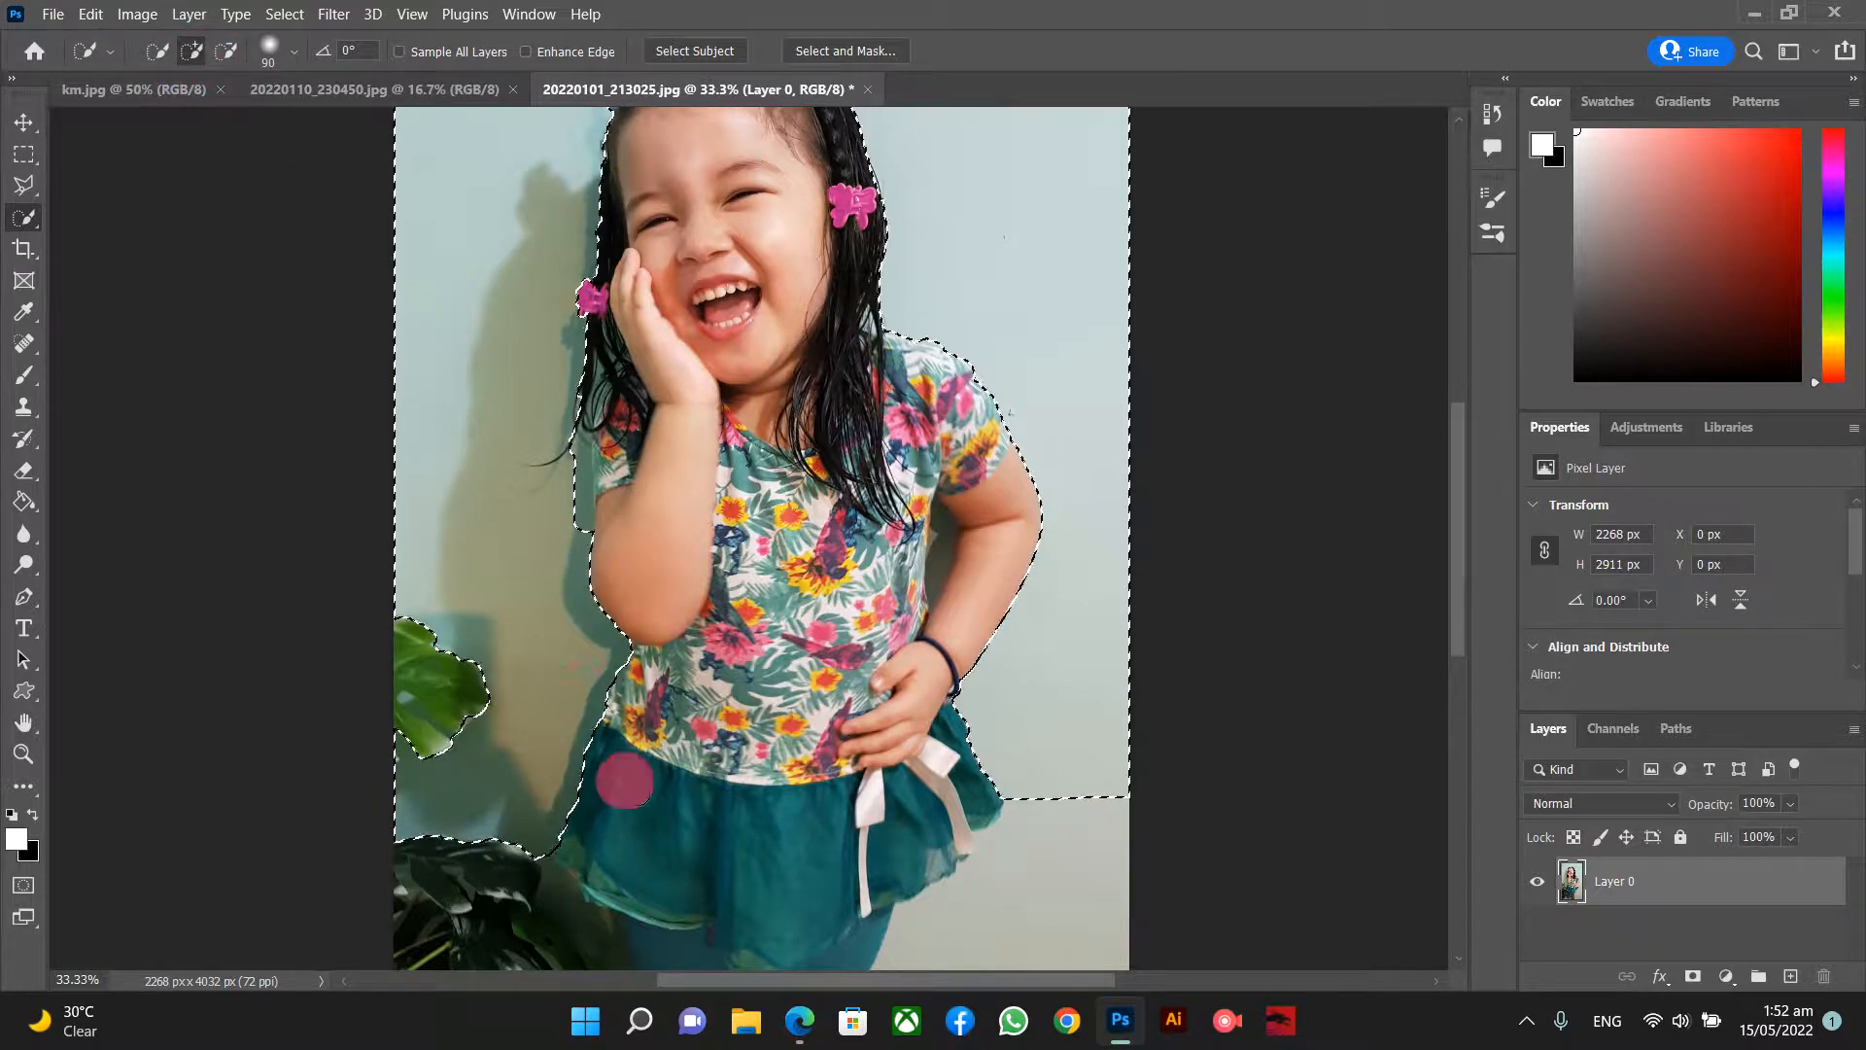
drag(1070, 885, 1001, 908)
click(995, 912)
click(912, 952)
click(913, 953)
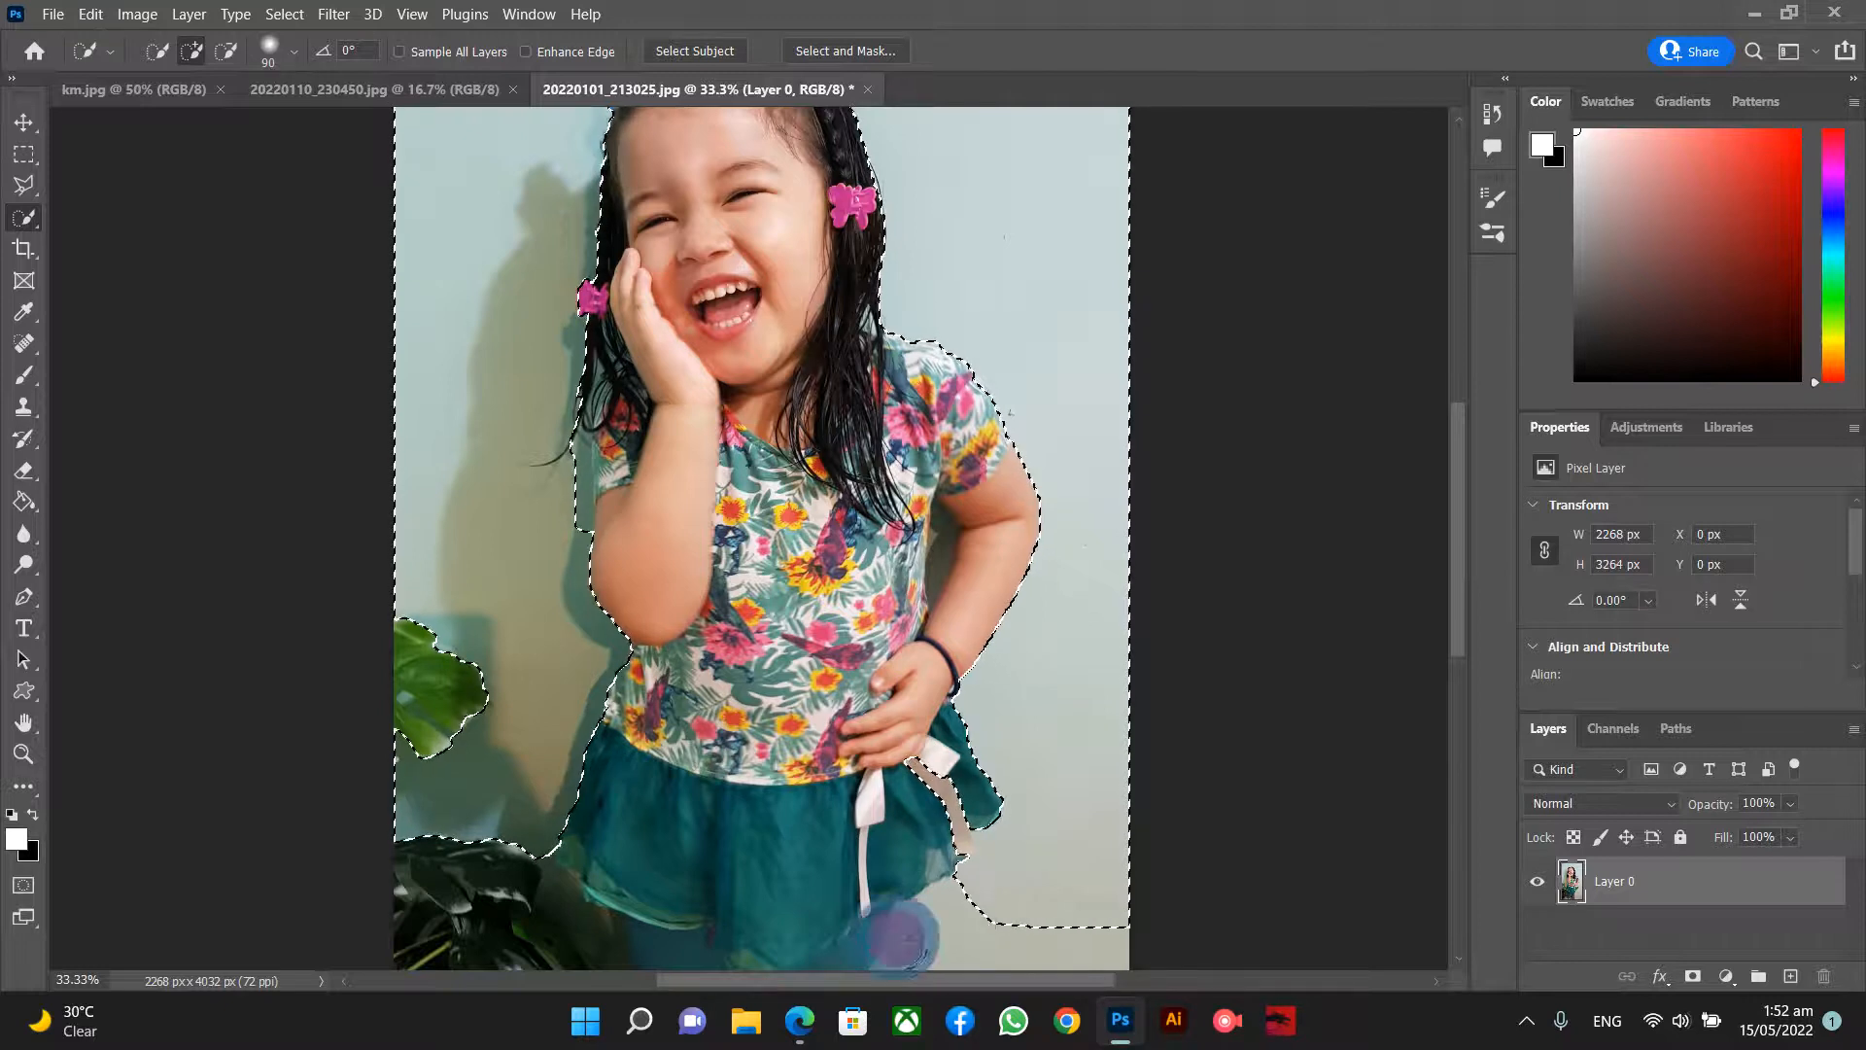
mouse_move(1112, 937)
mouse_down()
mouse_move(957, 972)
mouse_move(976, 981)
mouse_up()
click(968, 942)
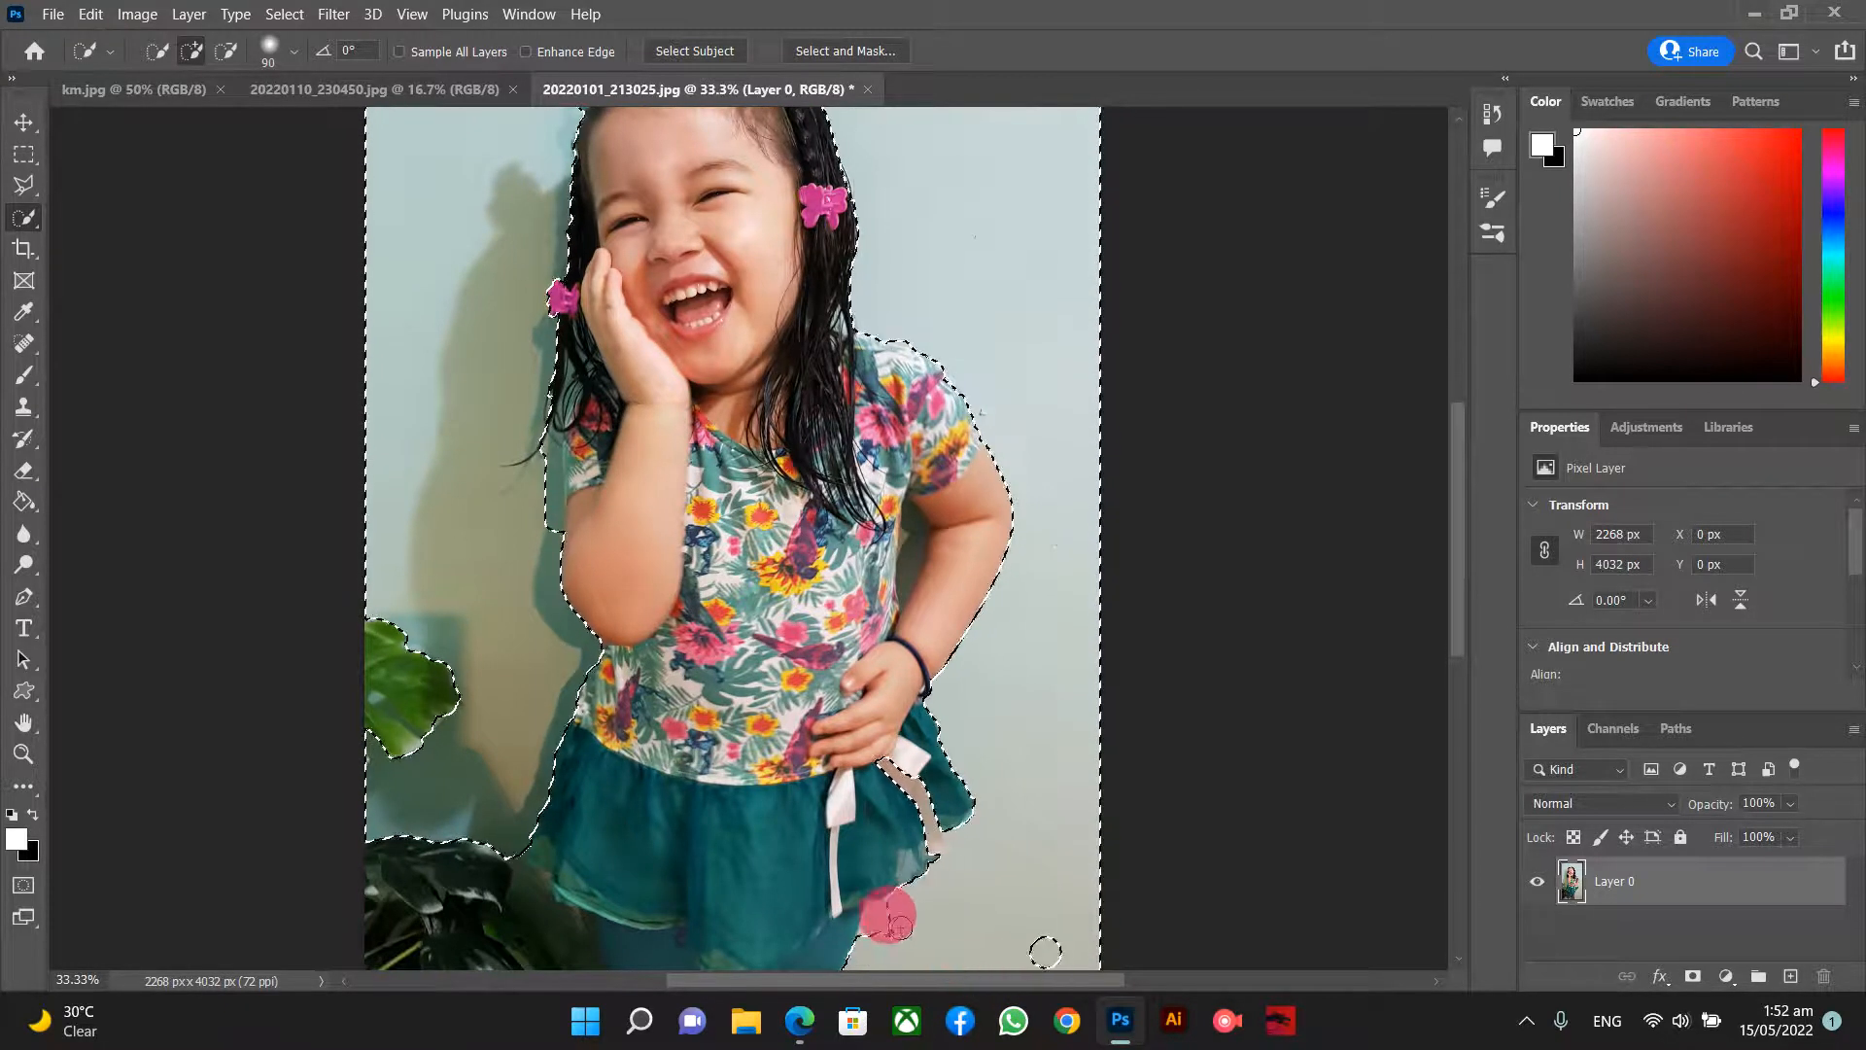
click(1017, 941)
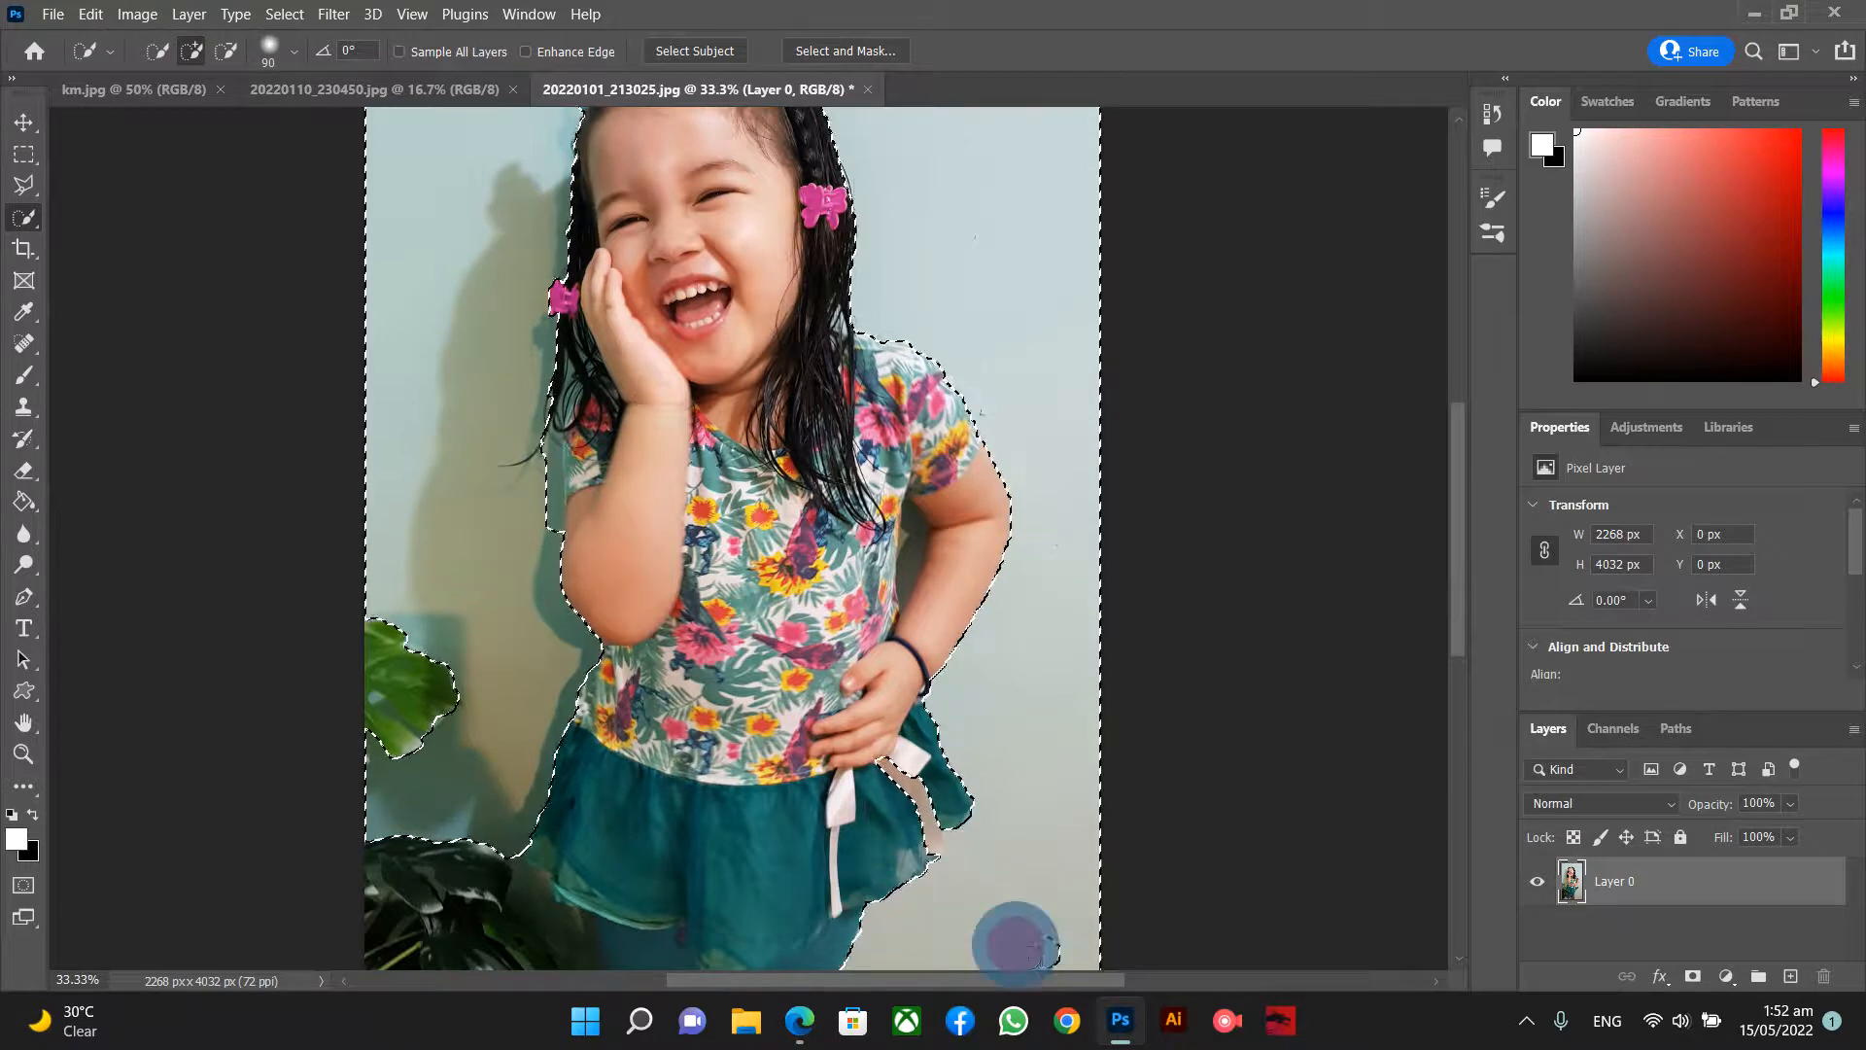
click(1050, 926)
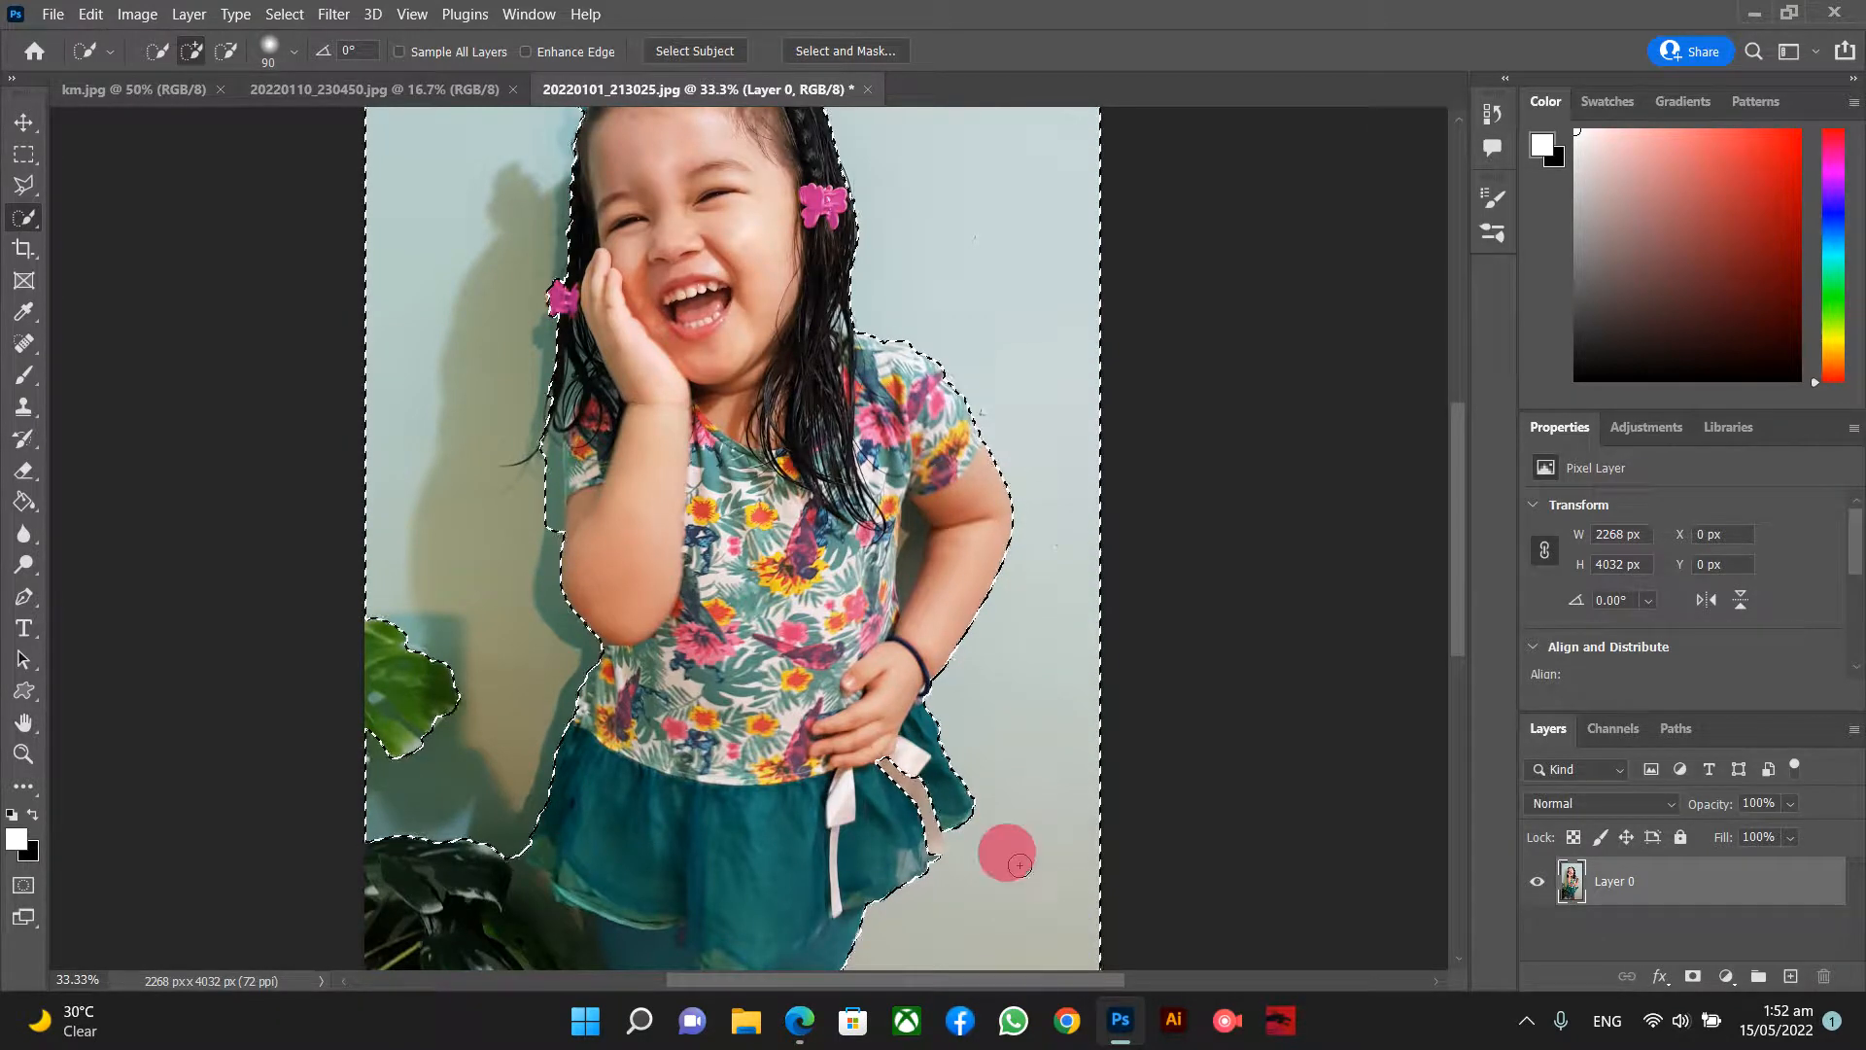
- Subtract the white ribbon and the skirt's edge from the wall selection
click(225, 51)
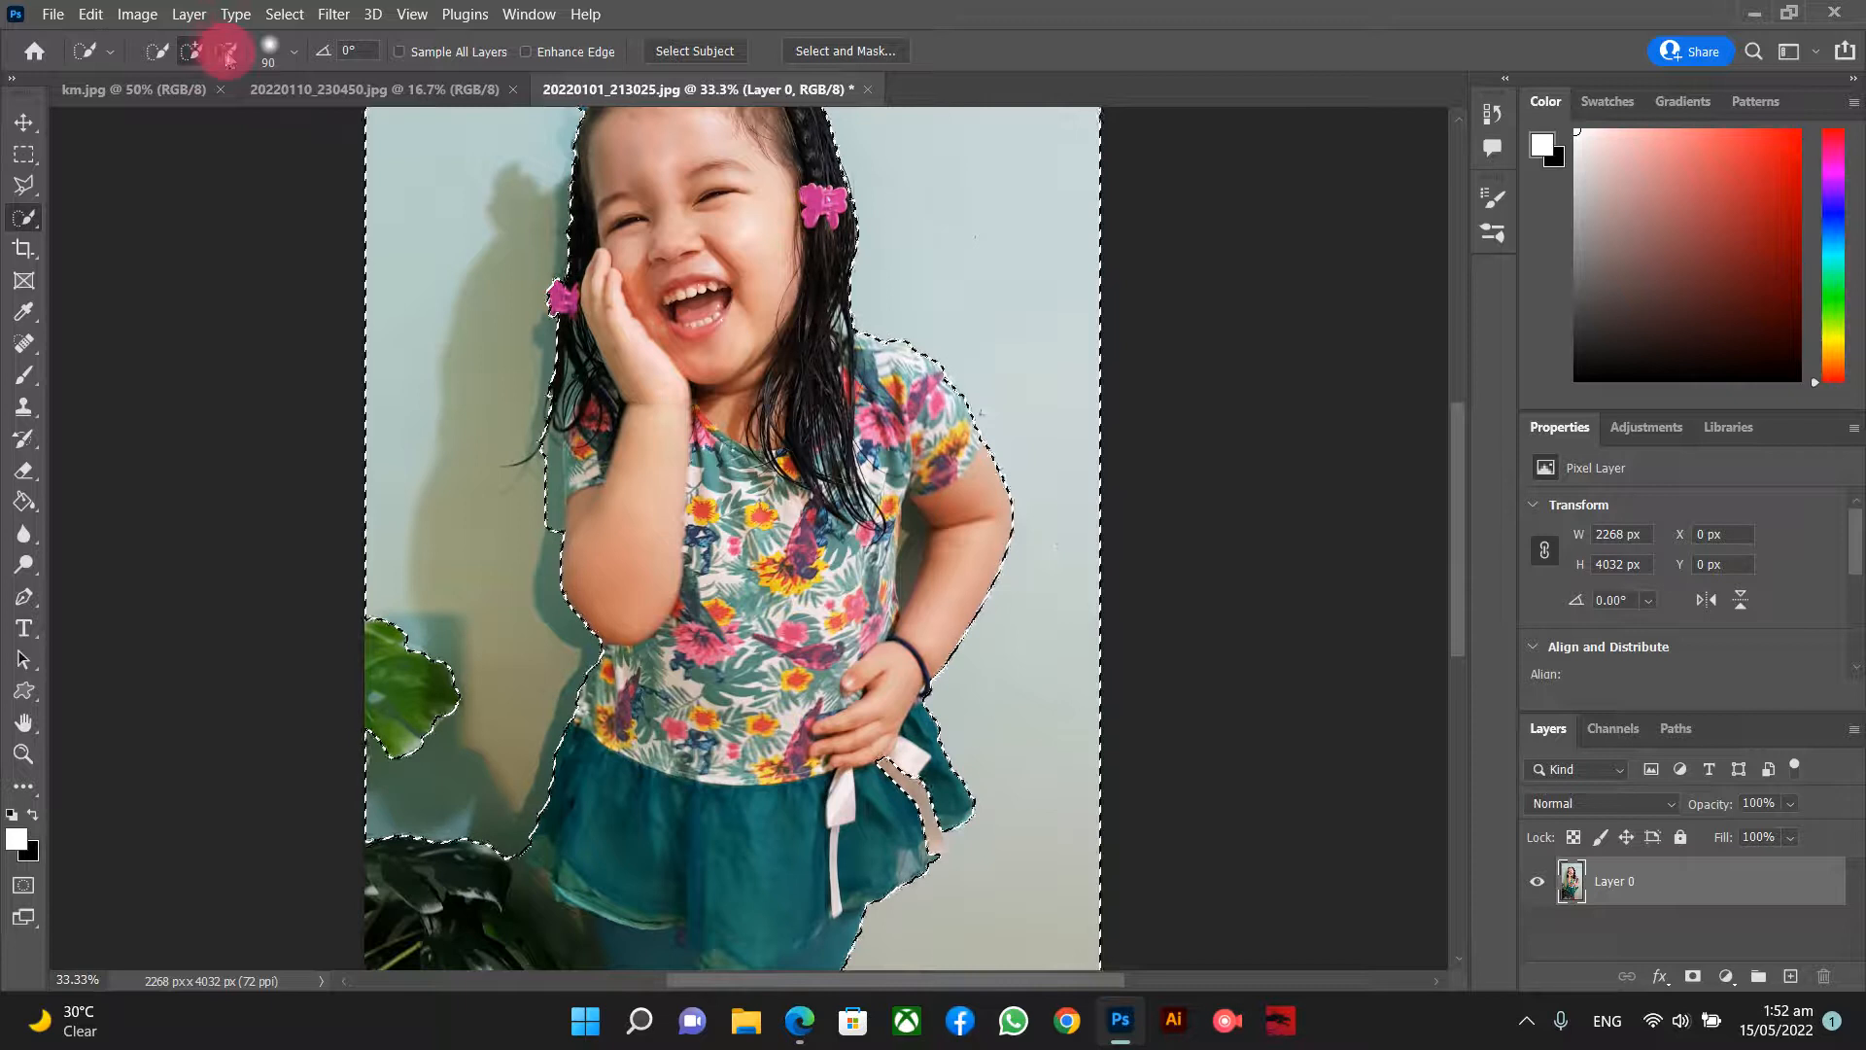
drag(852, 742, 890, 764)
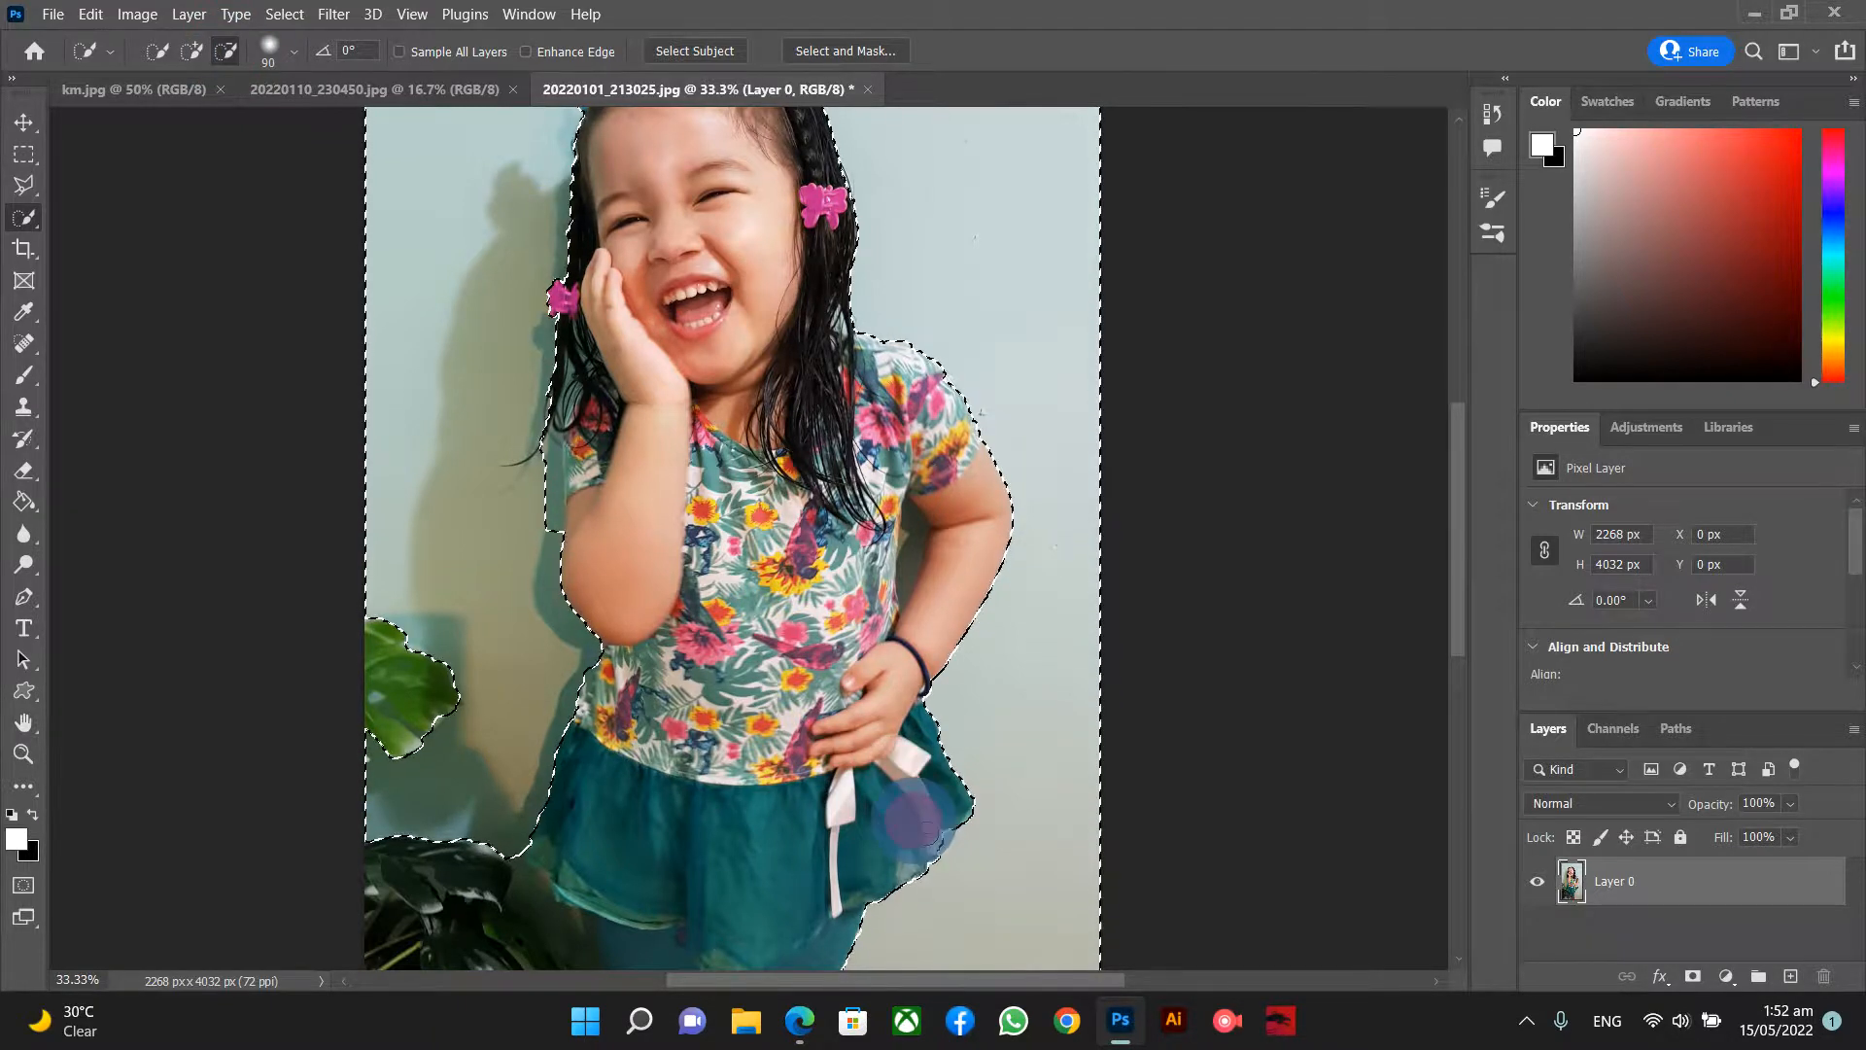
mouse_move(928, 840)
mouse_down()
mouse_move(779, 808)
mouse_move(542, 860)
mouse_up()
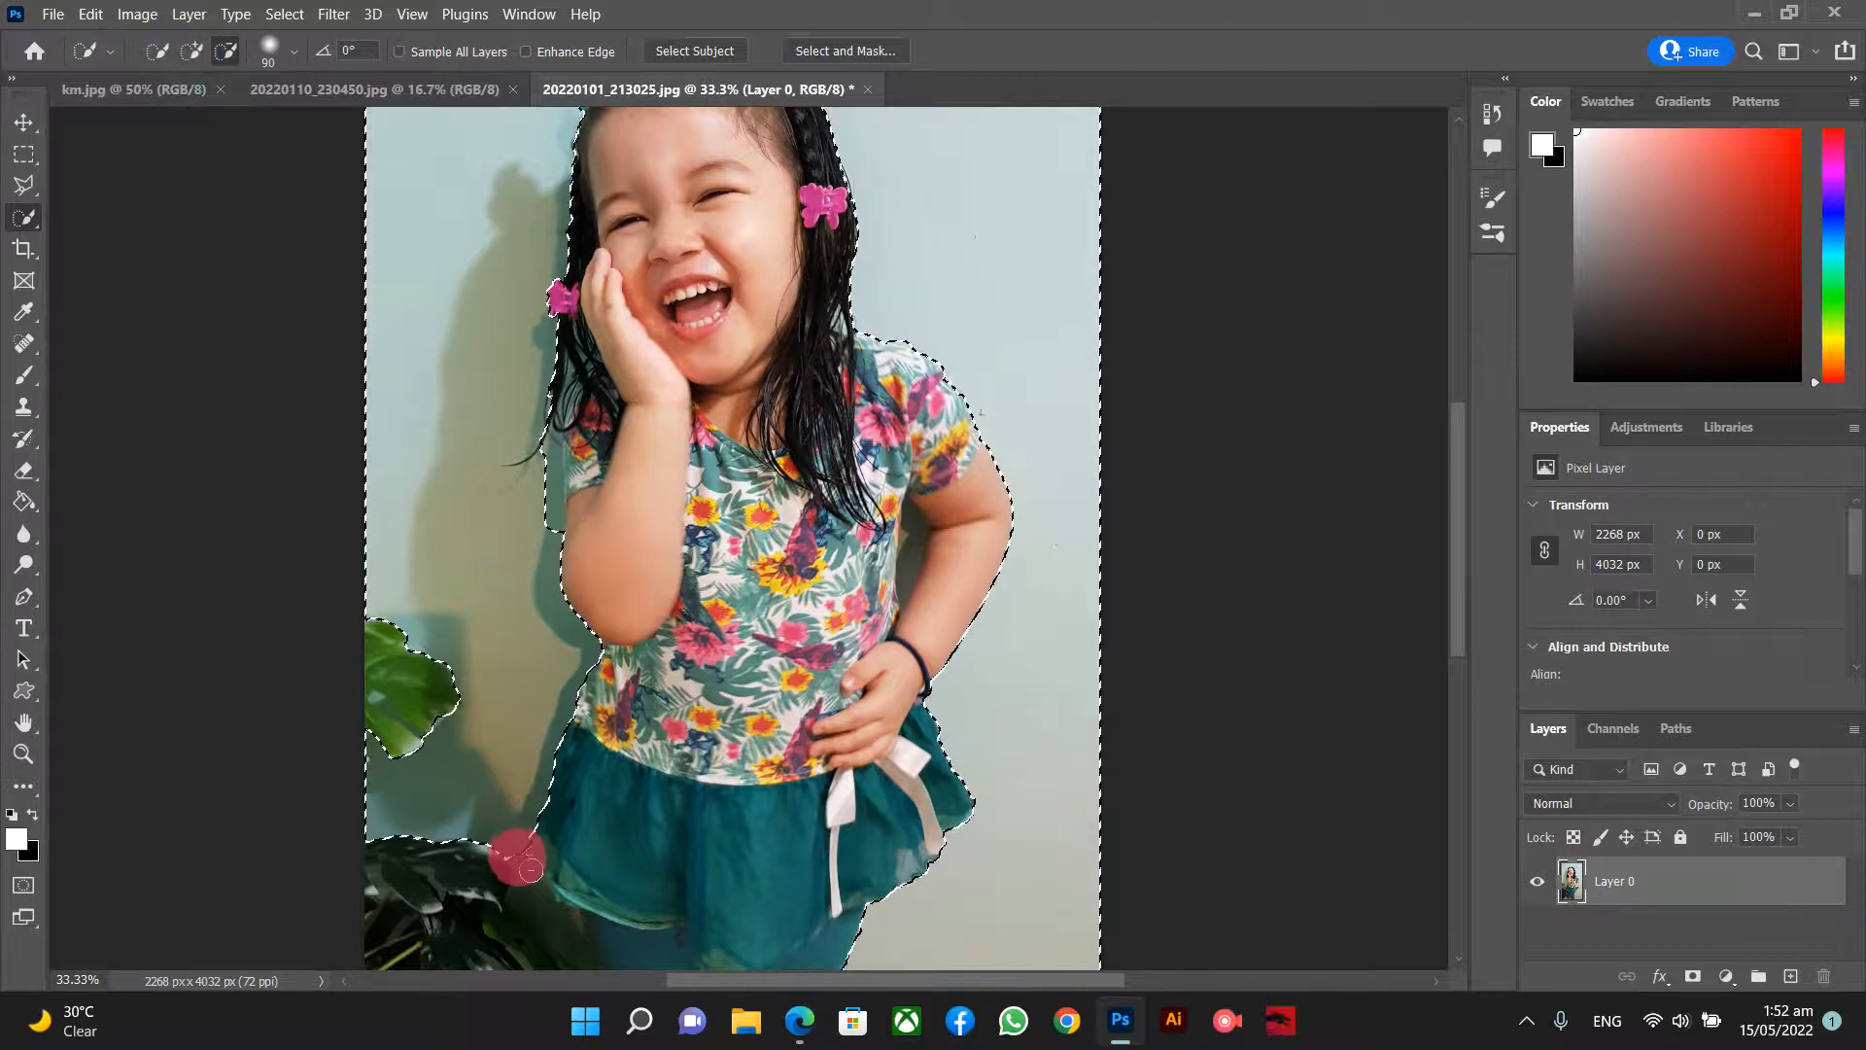
- Add the dark wall between the skirt and plant to the selection and refine its edge by the hair tips and sleeve
click(192, 50)
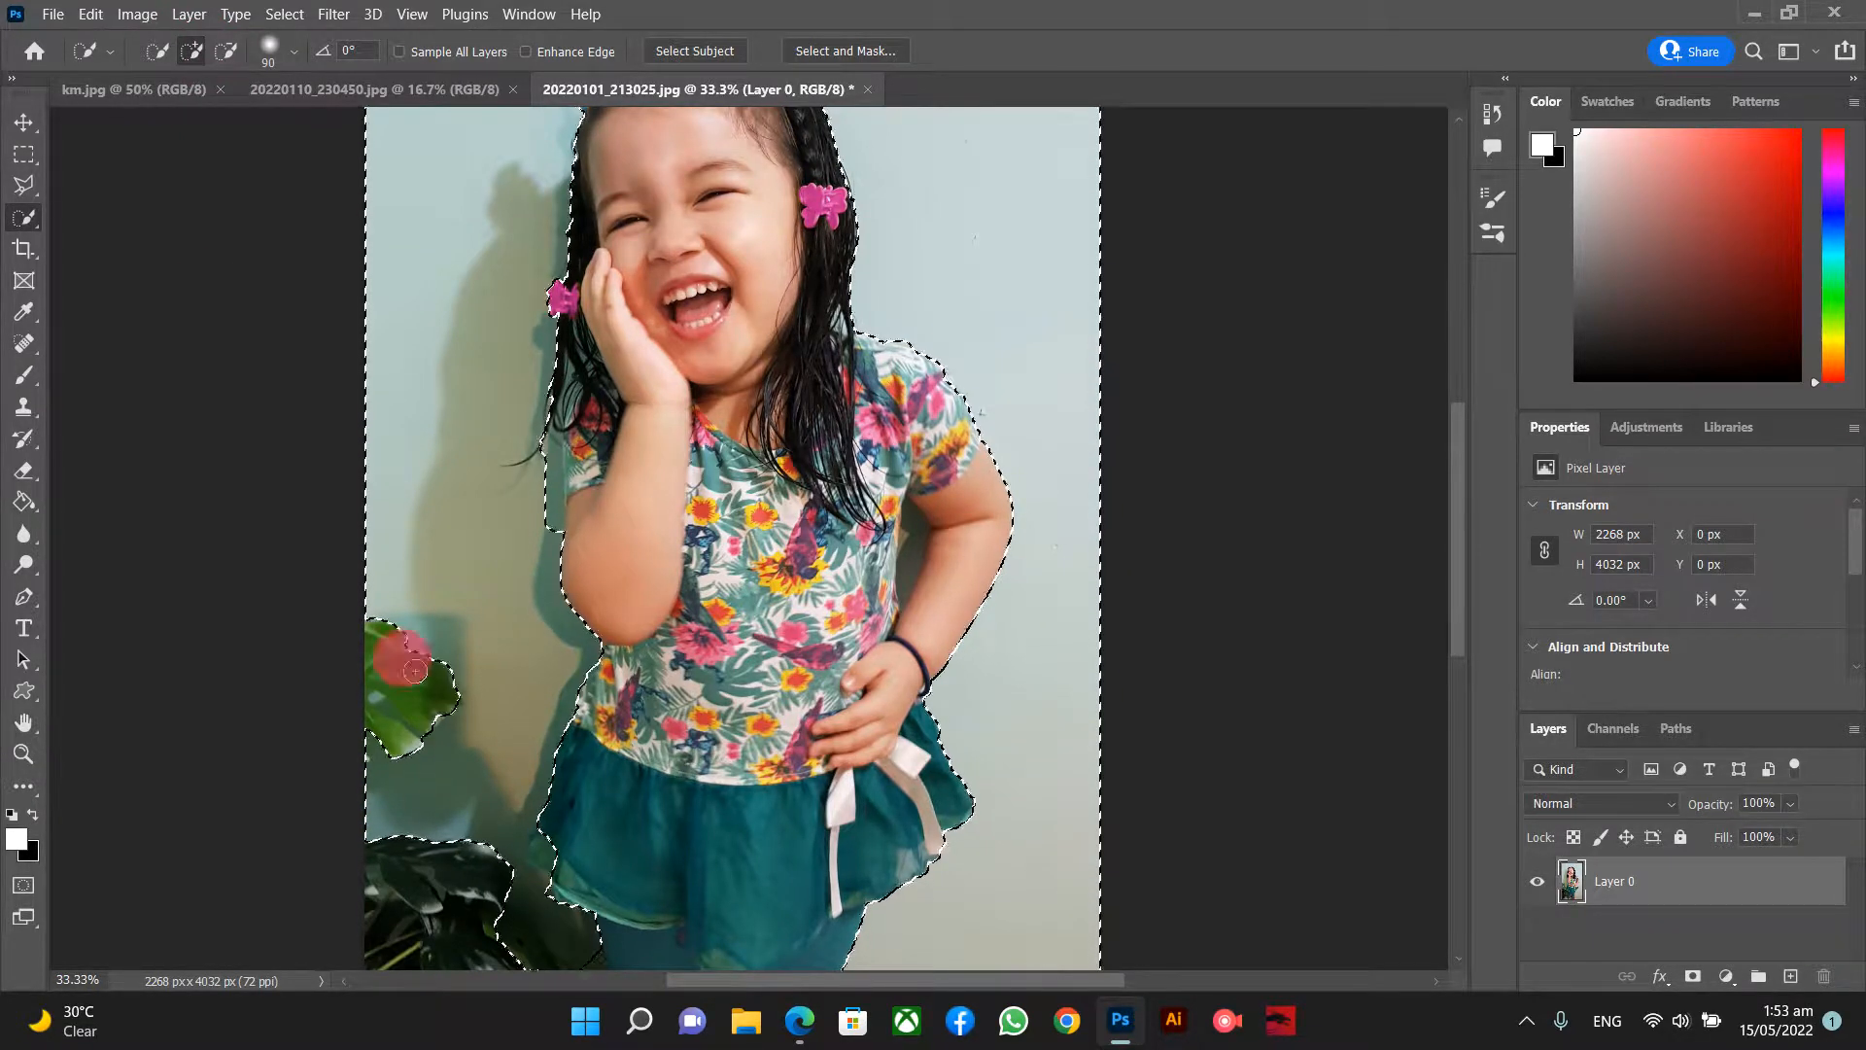
click(225, 51)
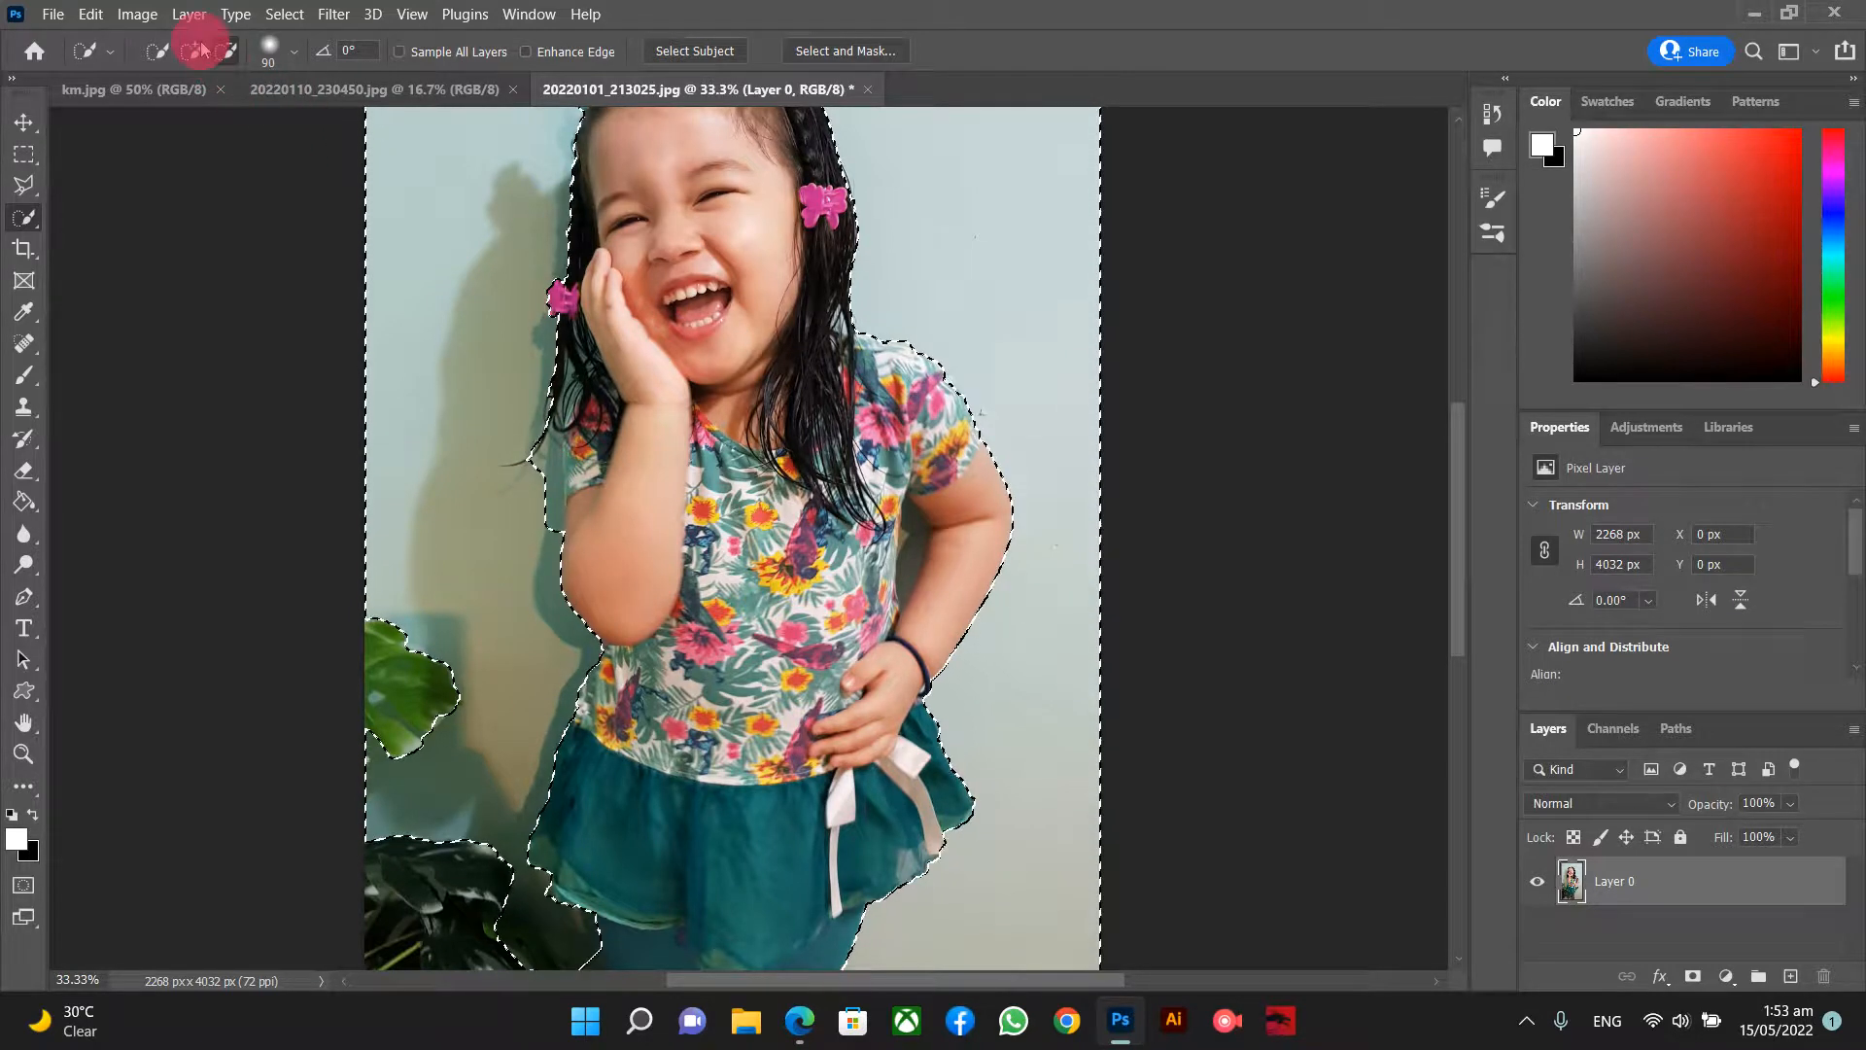
click(530, 442)
click(216, 58)
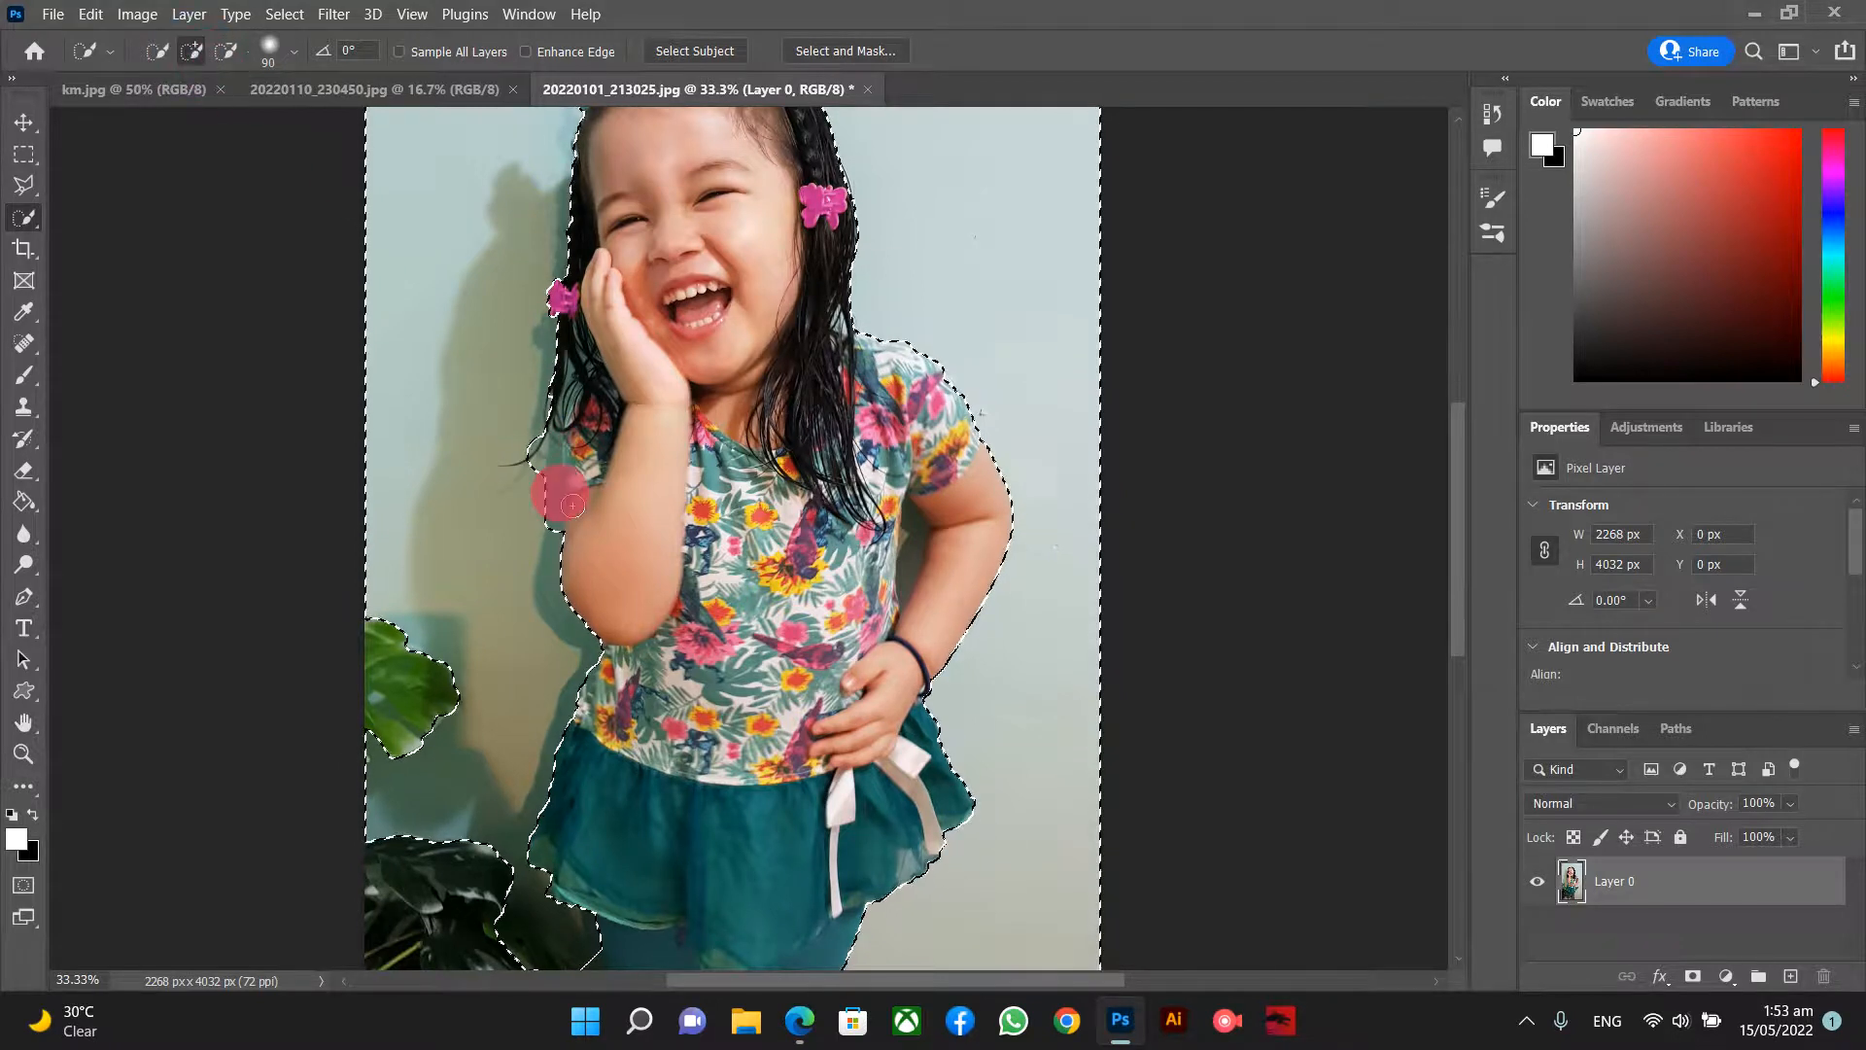
click(541, 440)
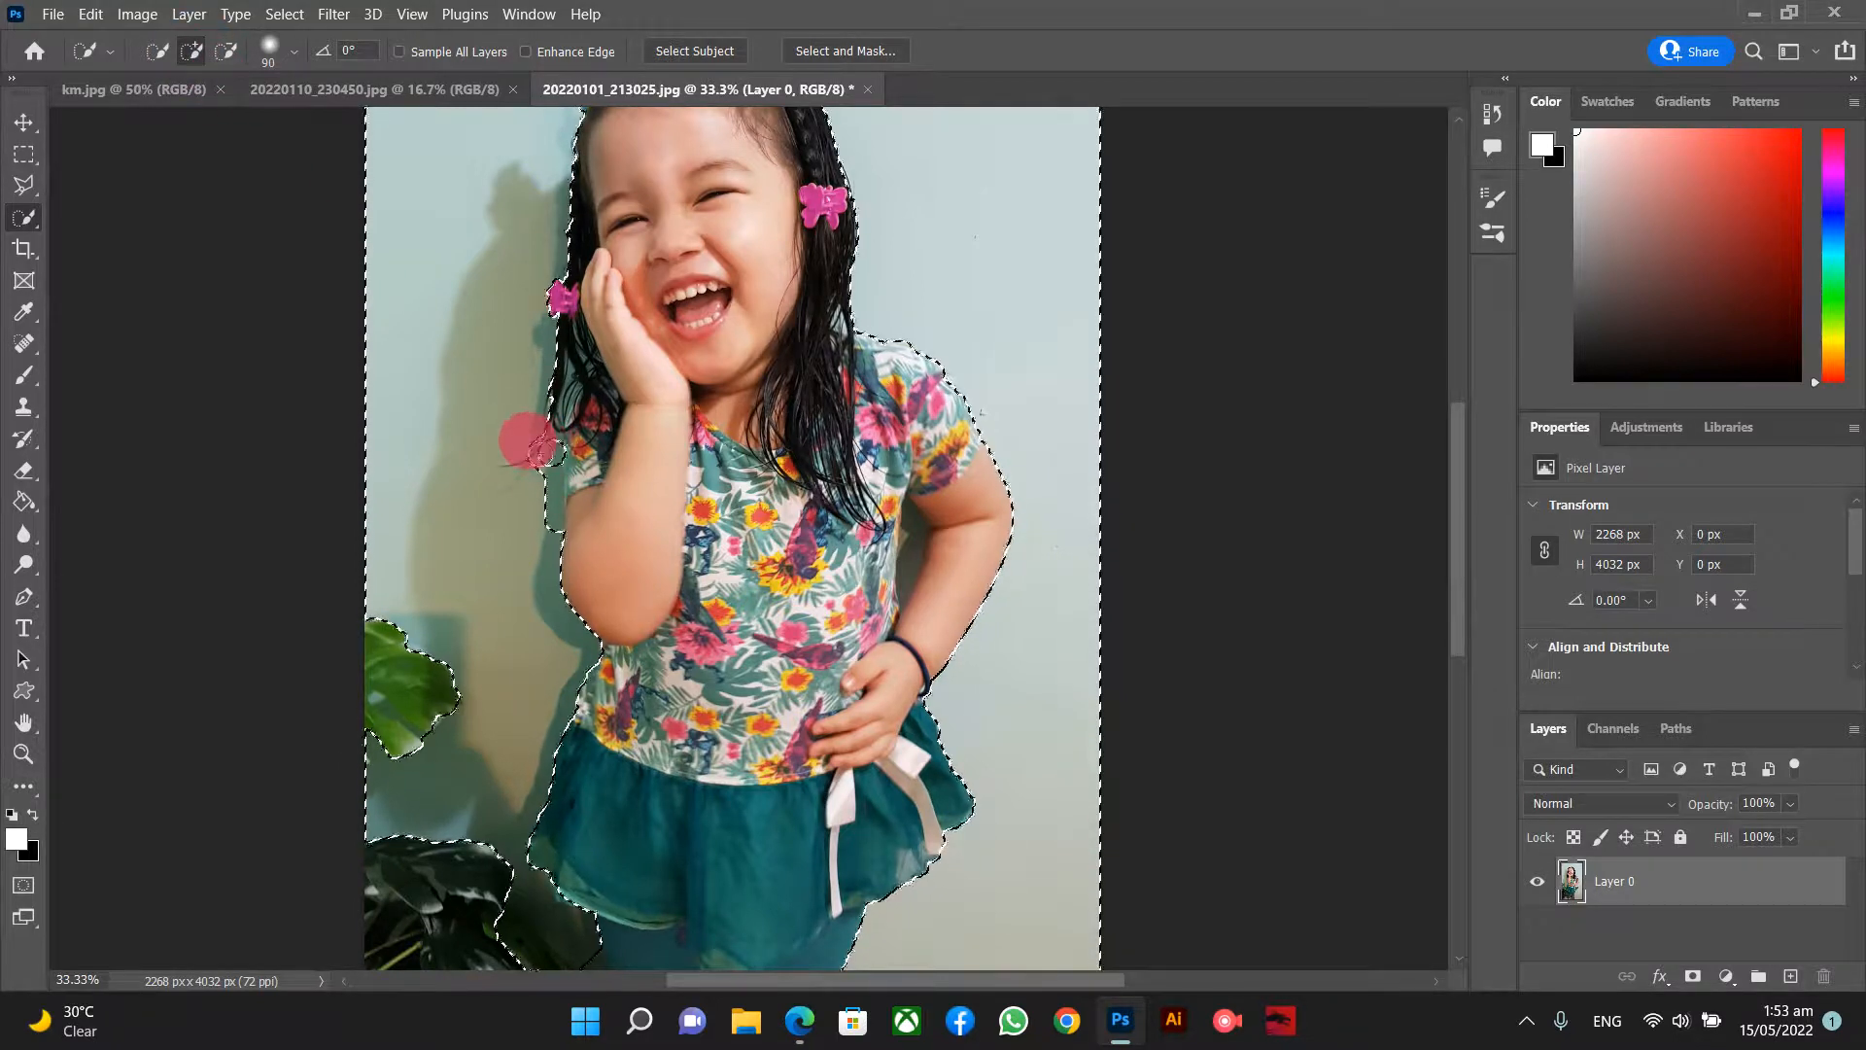
click(521, 464)
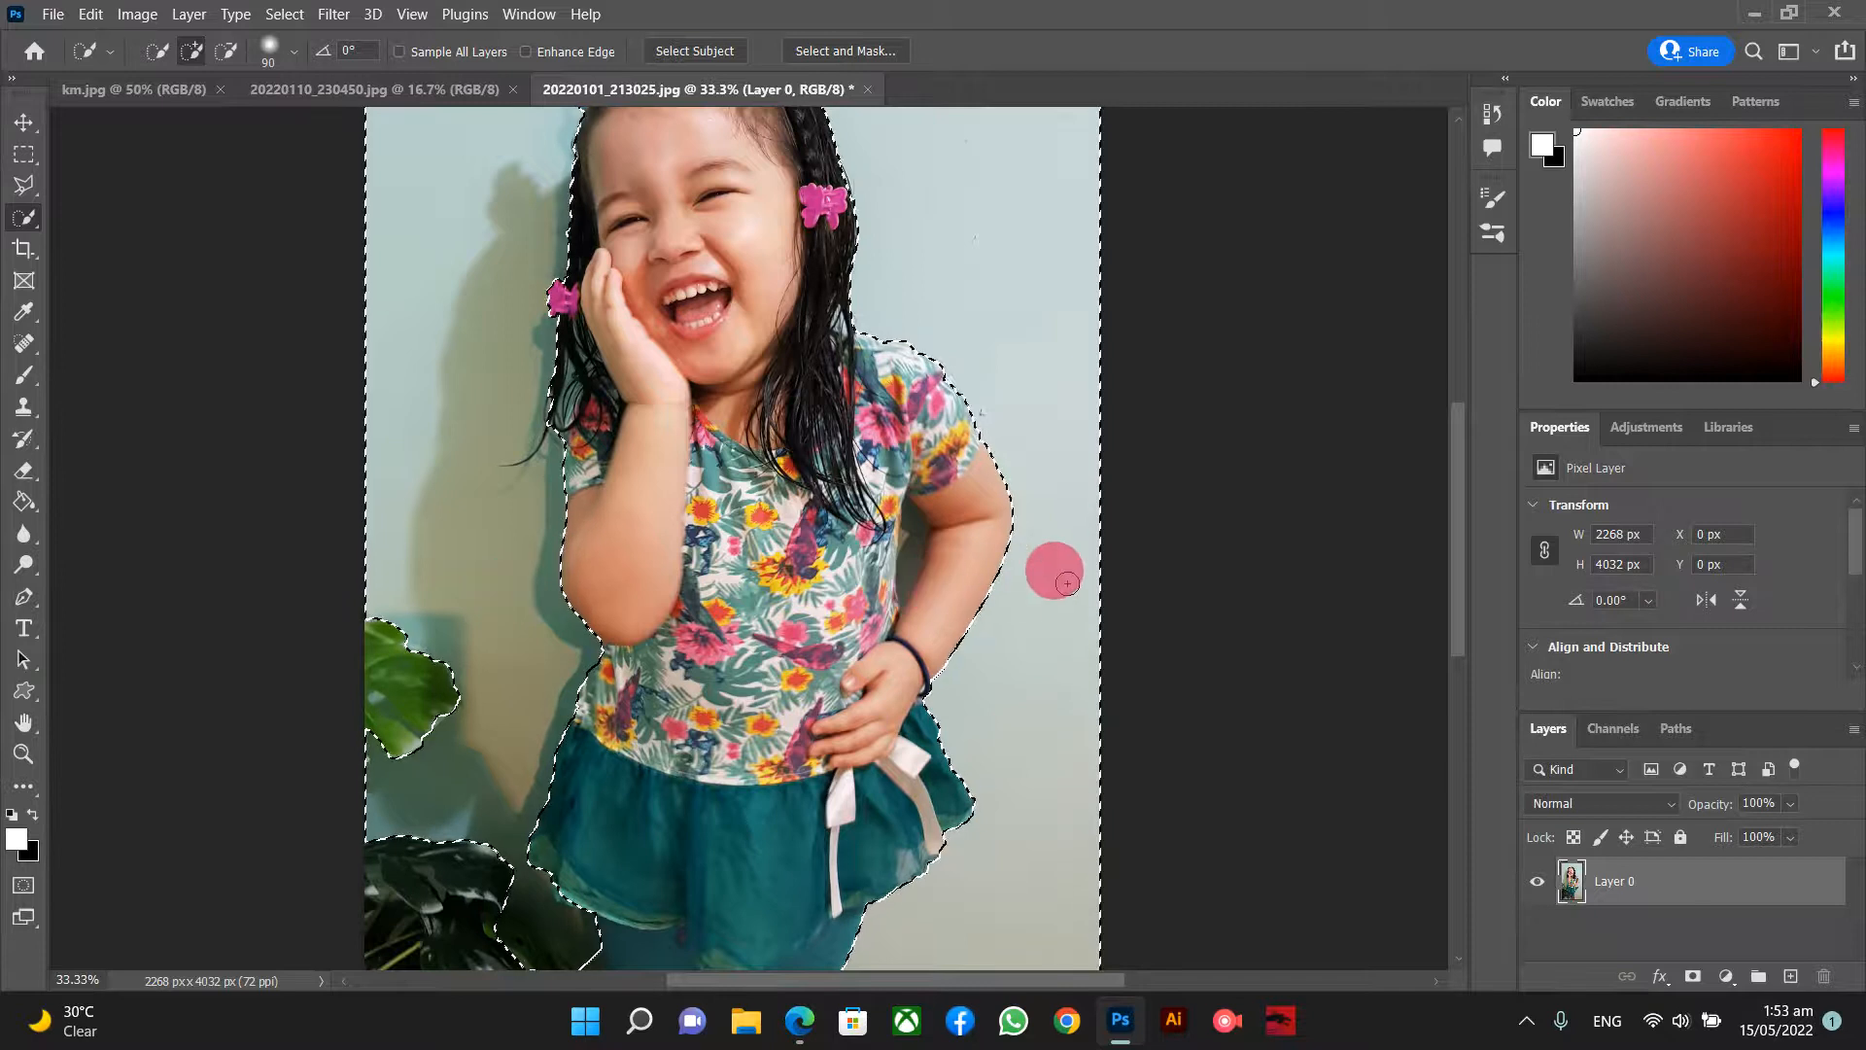
- Subtract the woven mat beside the girl's foot from the wall selection
scroll(1067, 580, down, 2)
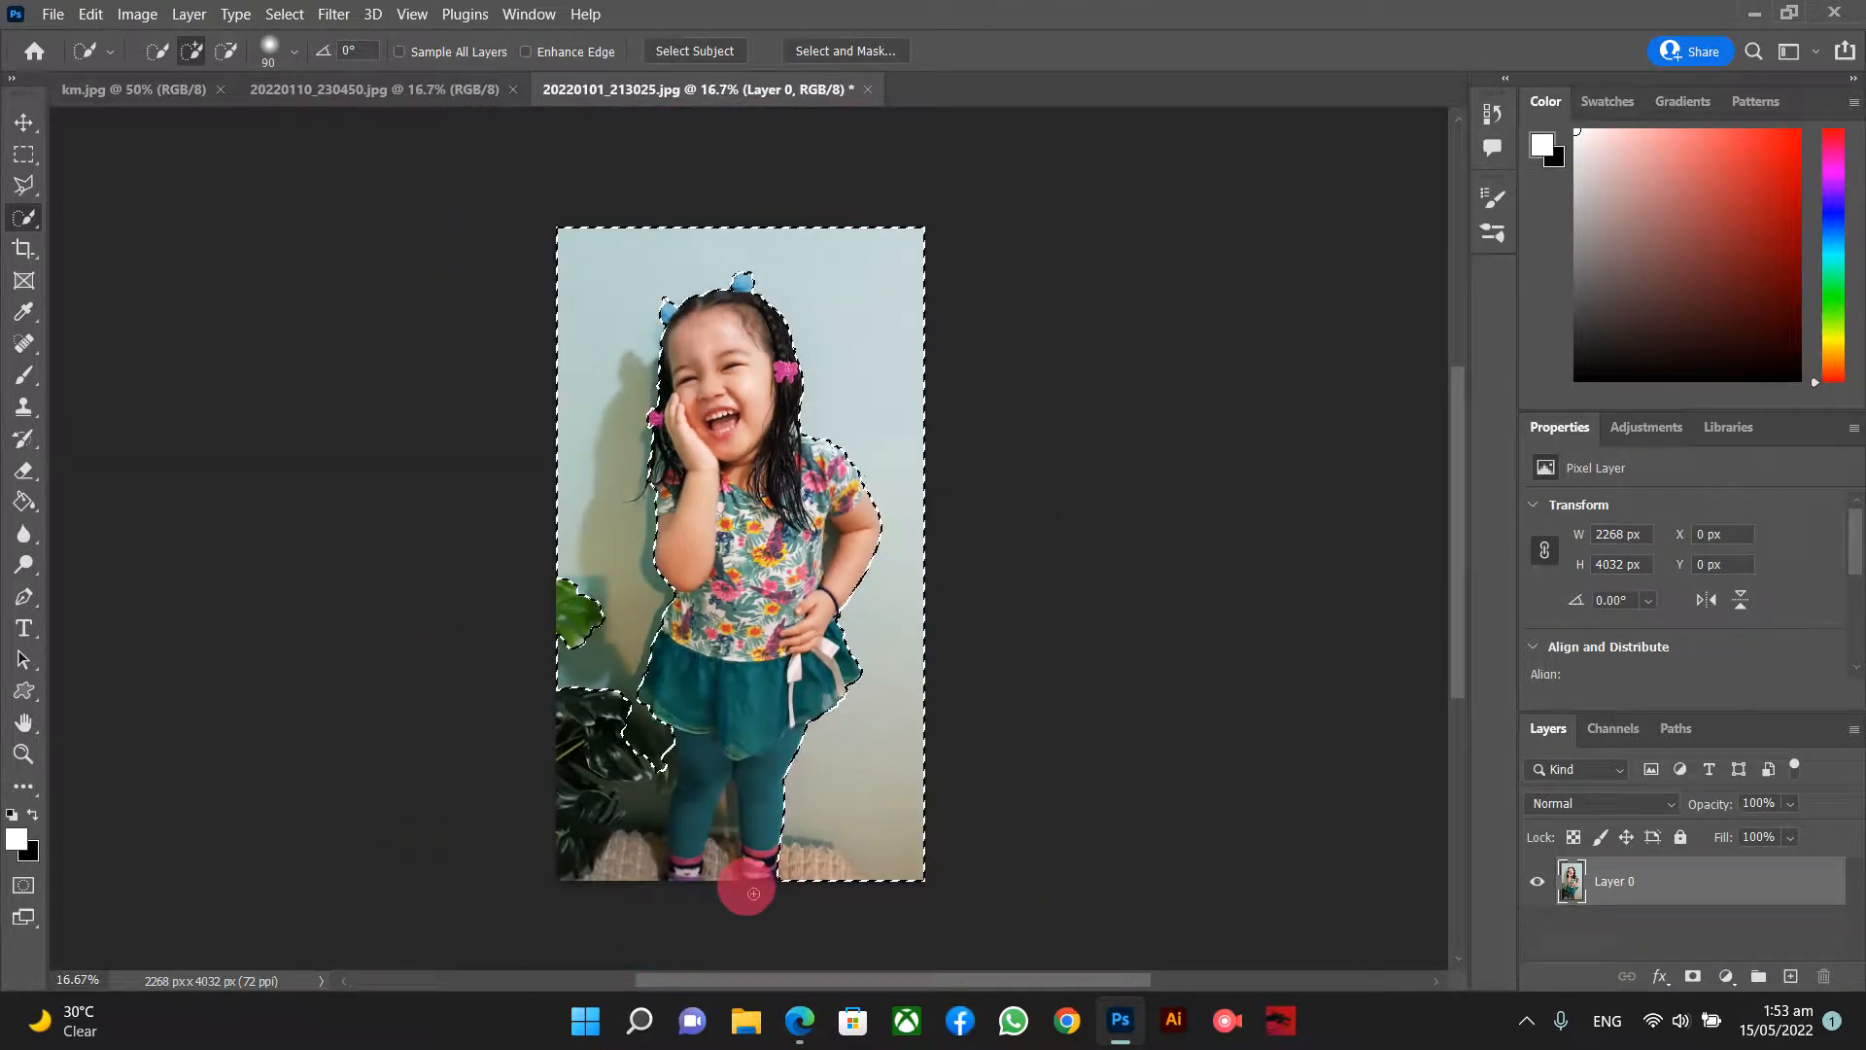
scroll(739, 883, down, 2)
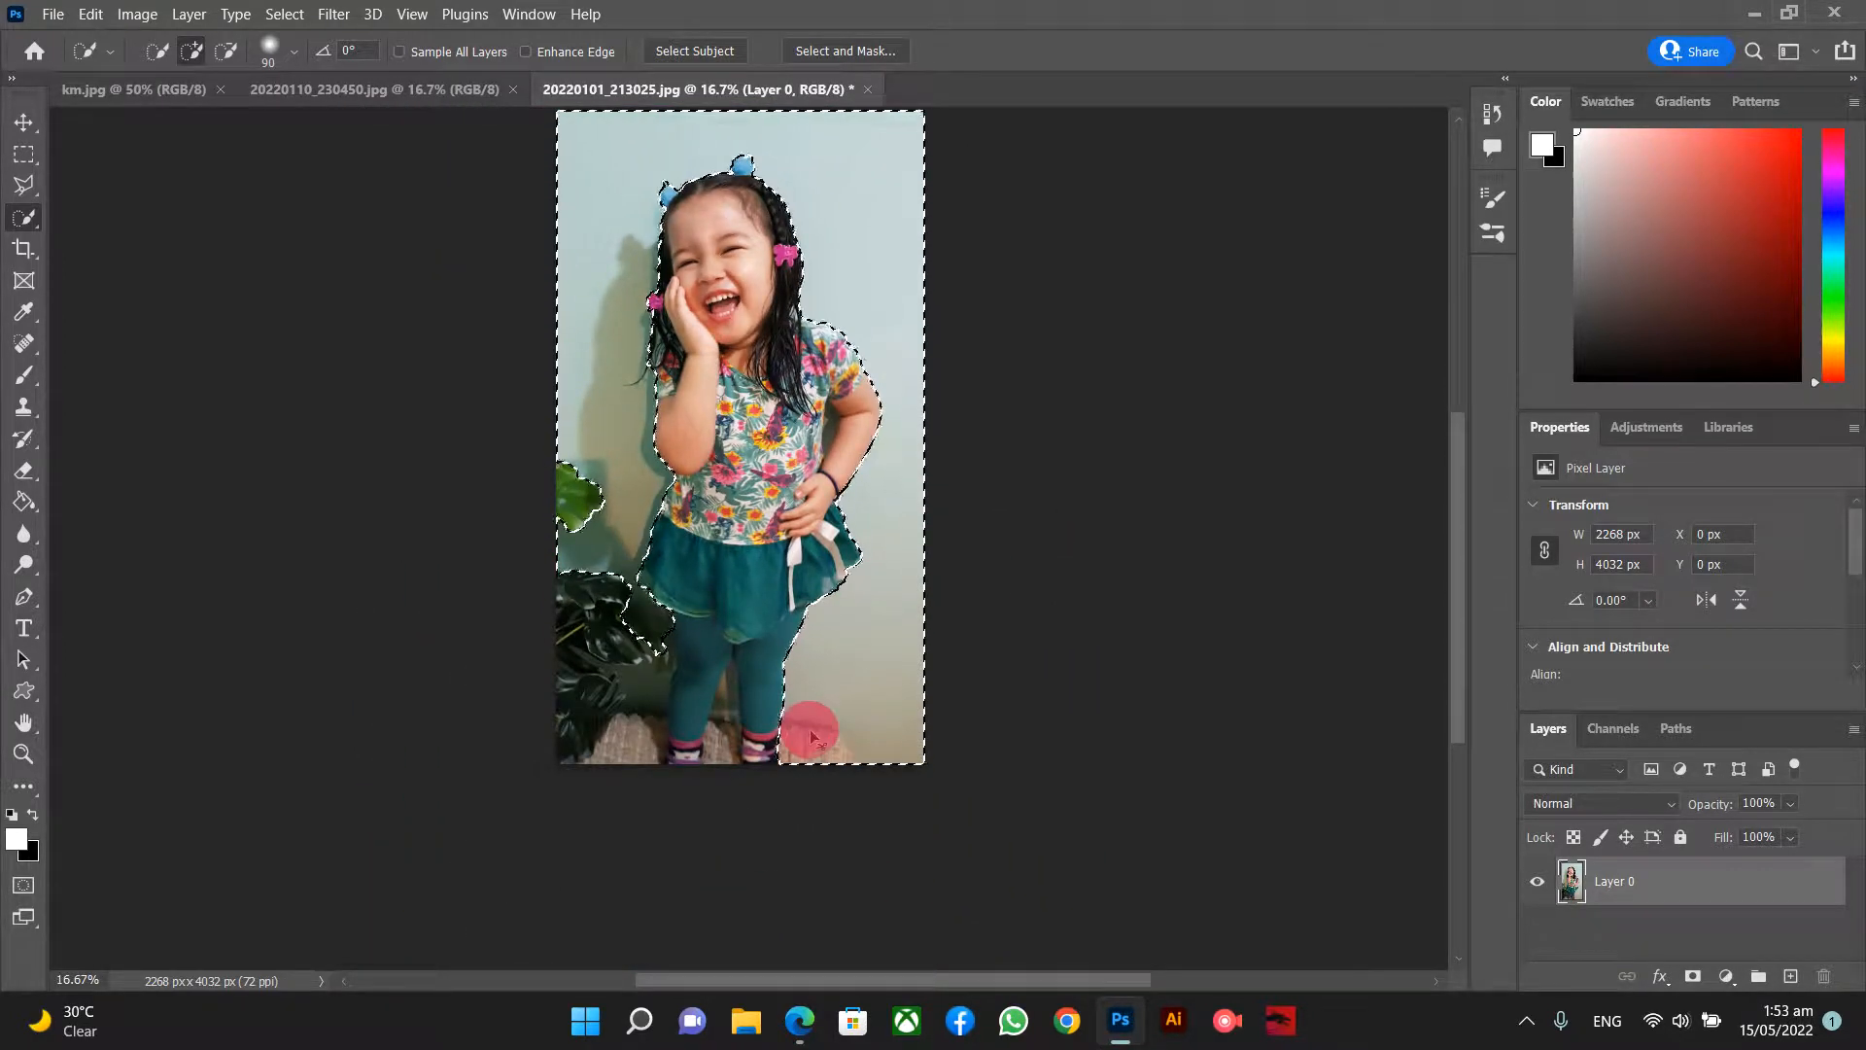
scroll(809, 736, up, 1)
scroll(810, 736, up, 1)
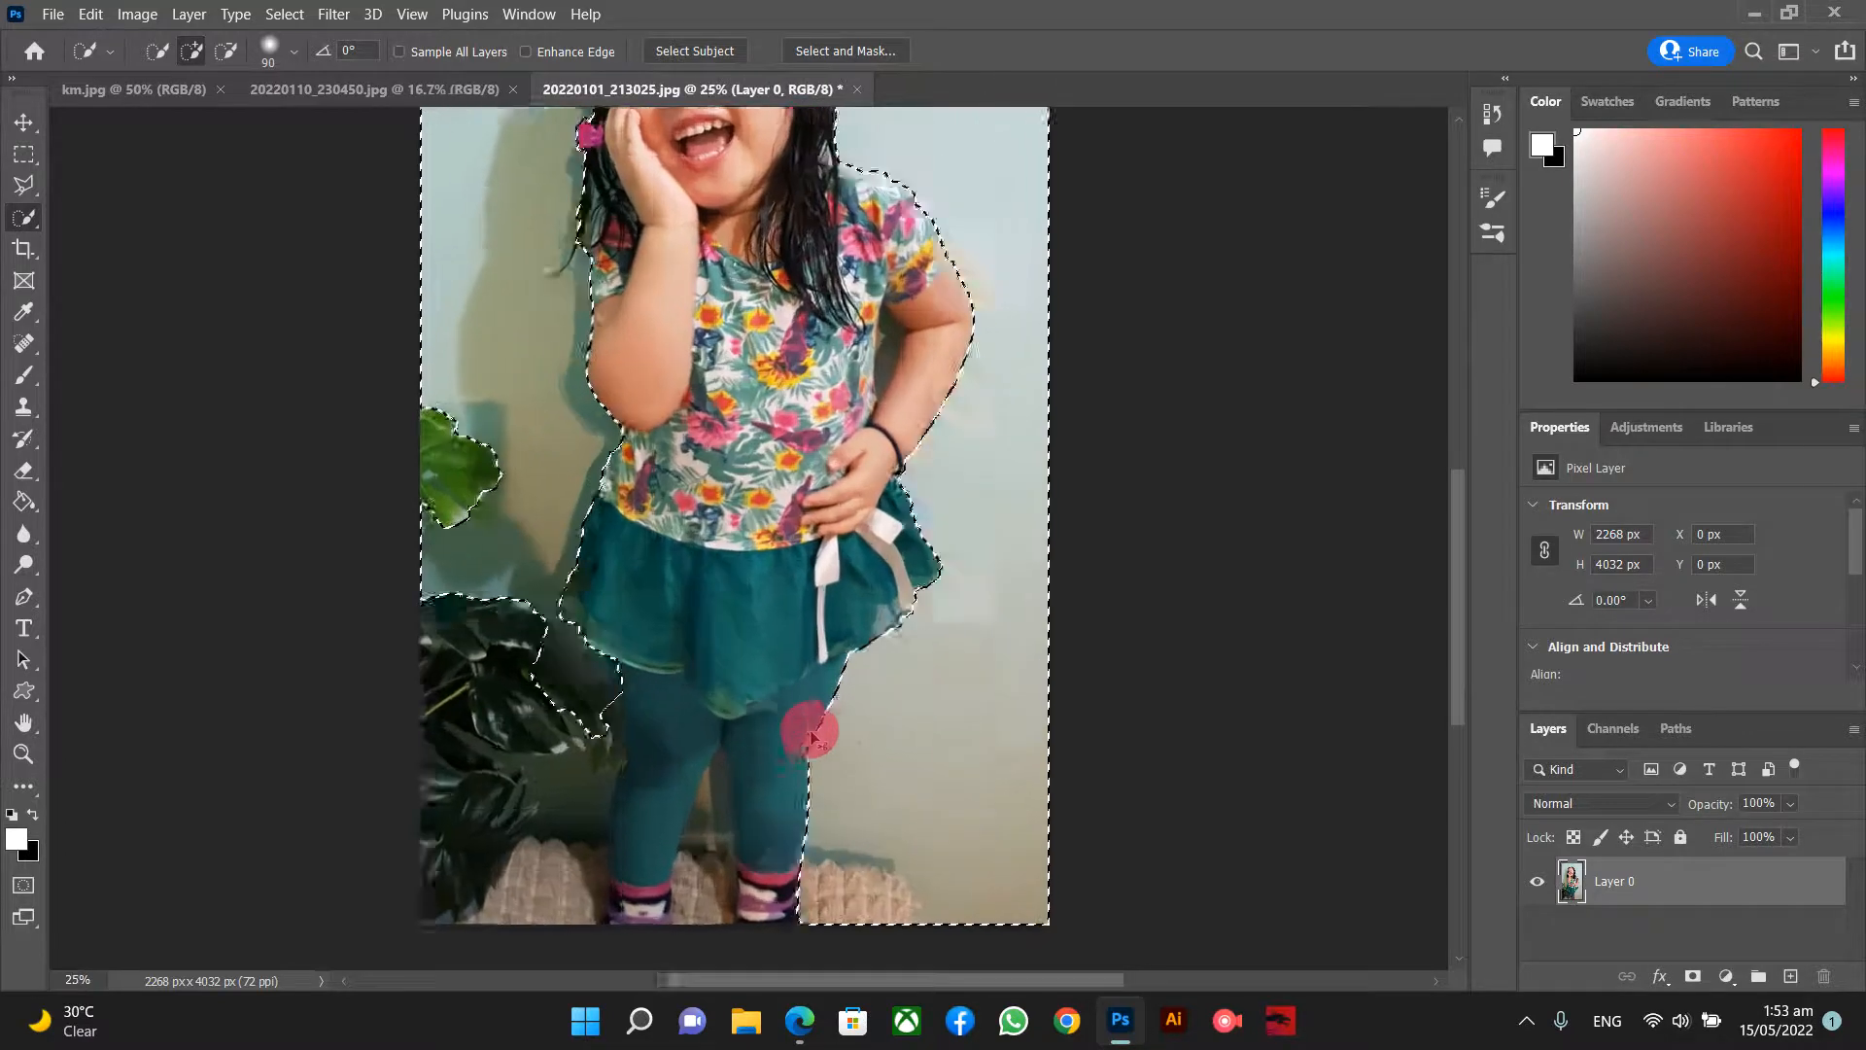
scroll(807, 729, down, 5)
click(225, 51)
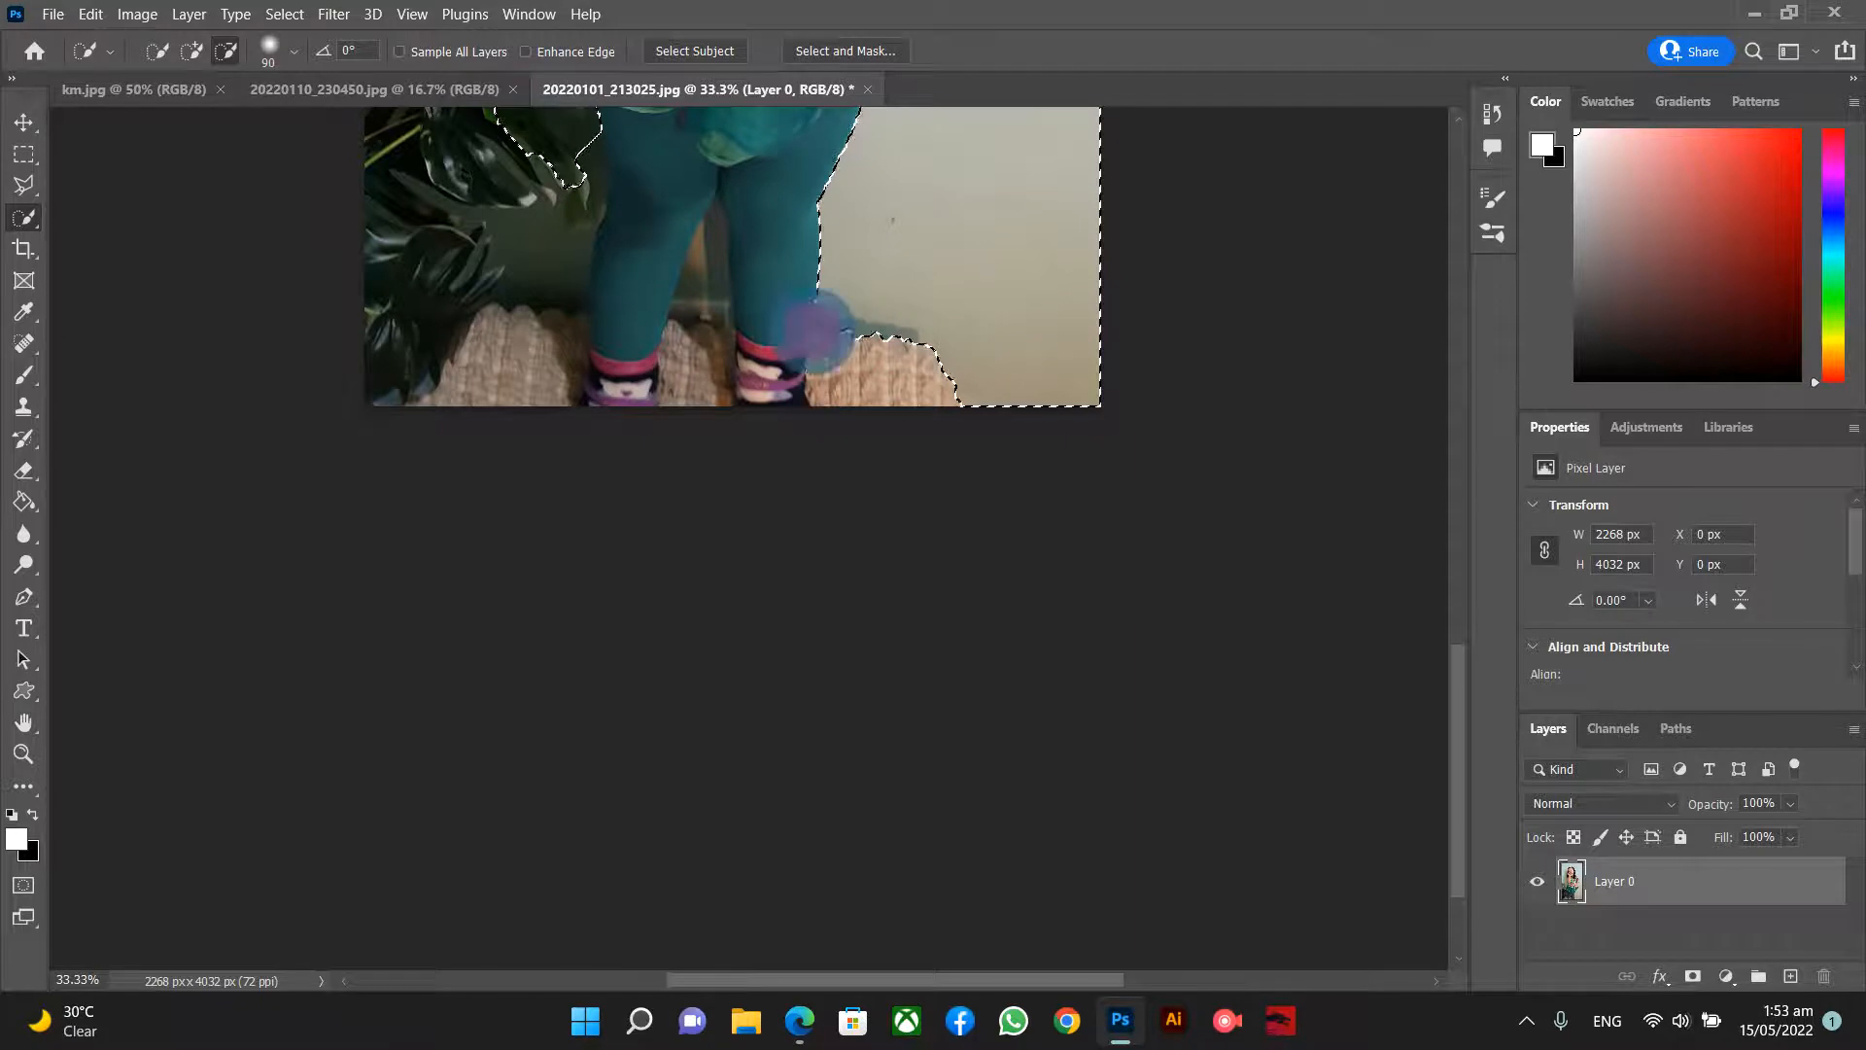
mouse_move(827, 352)
mouse_down()
mouse_move(767, 313)
mouse_move(705, 367)
mouse_up()
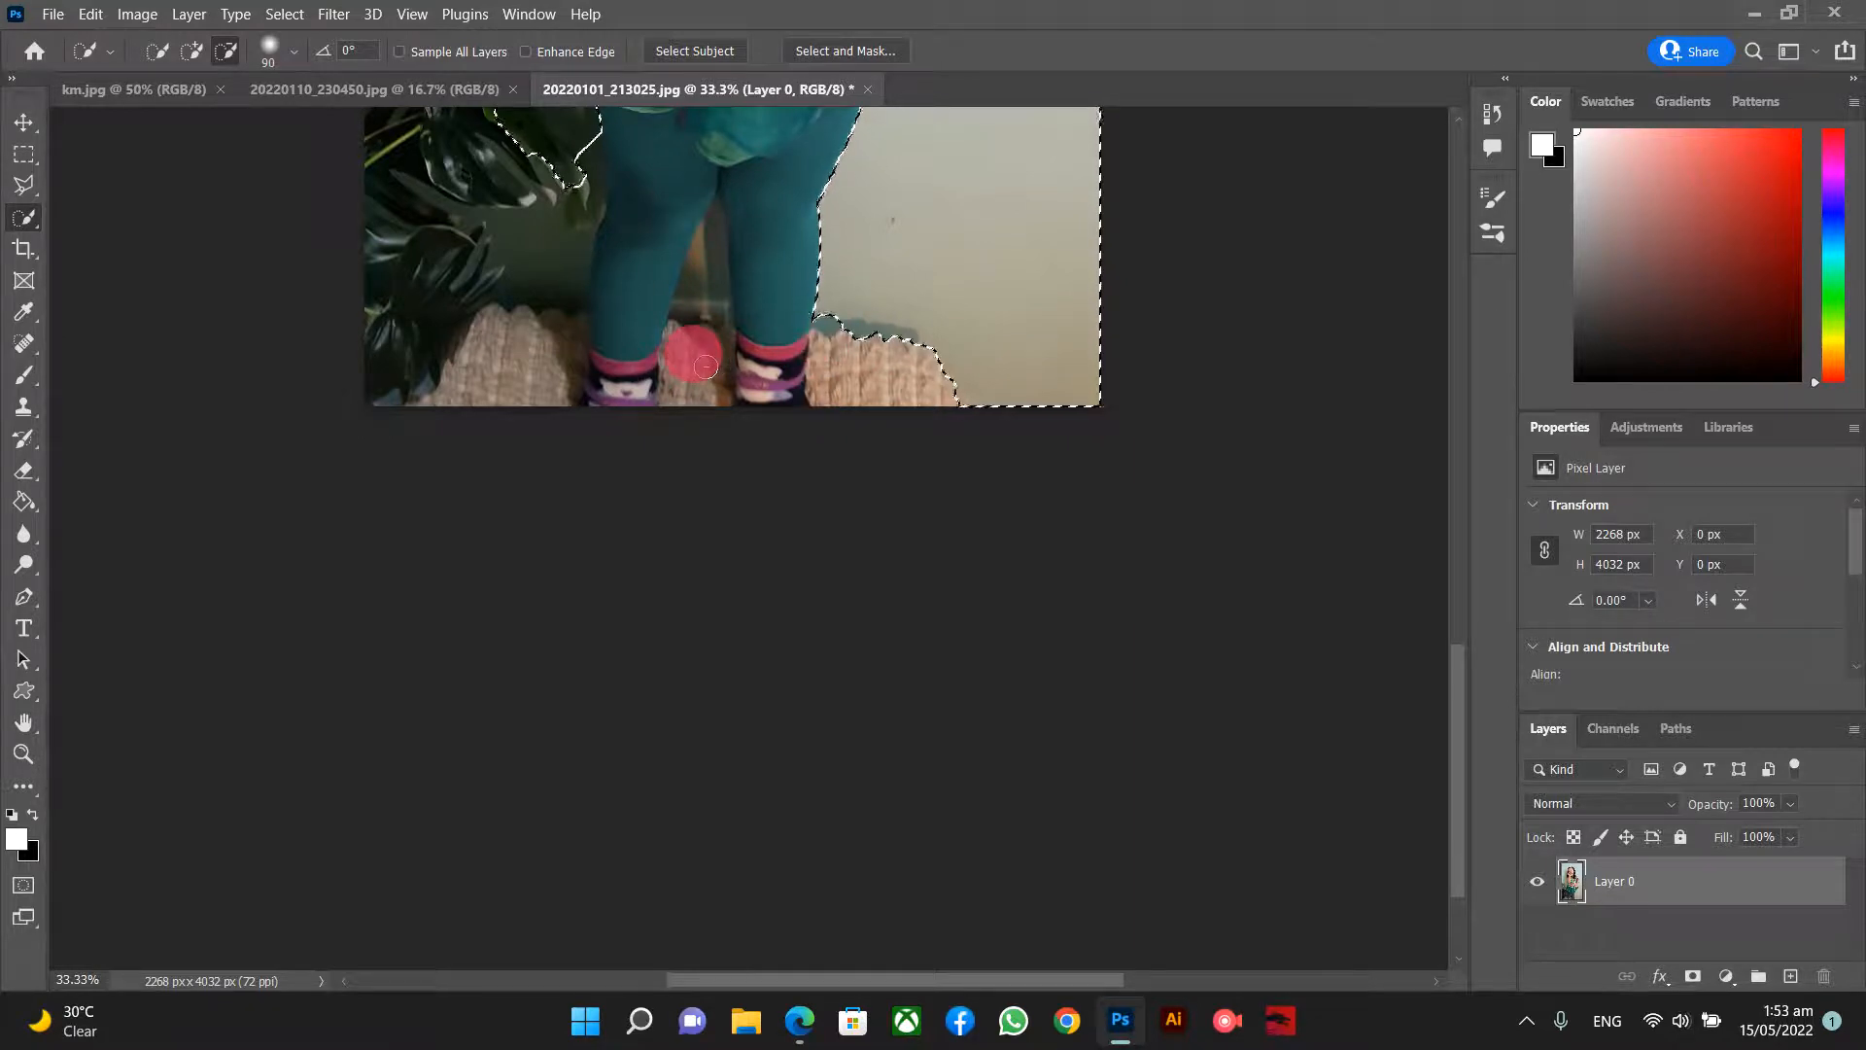
- Add the wall along the ankle and the gap between the girl's legs to the selection
click(192, 50)
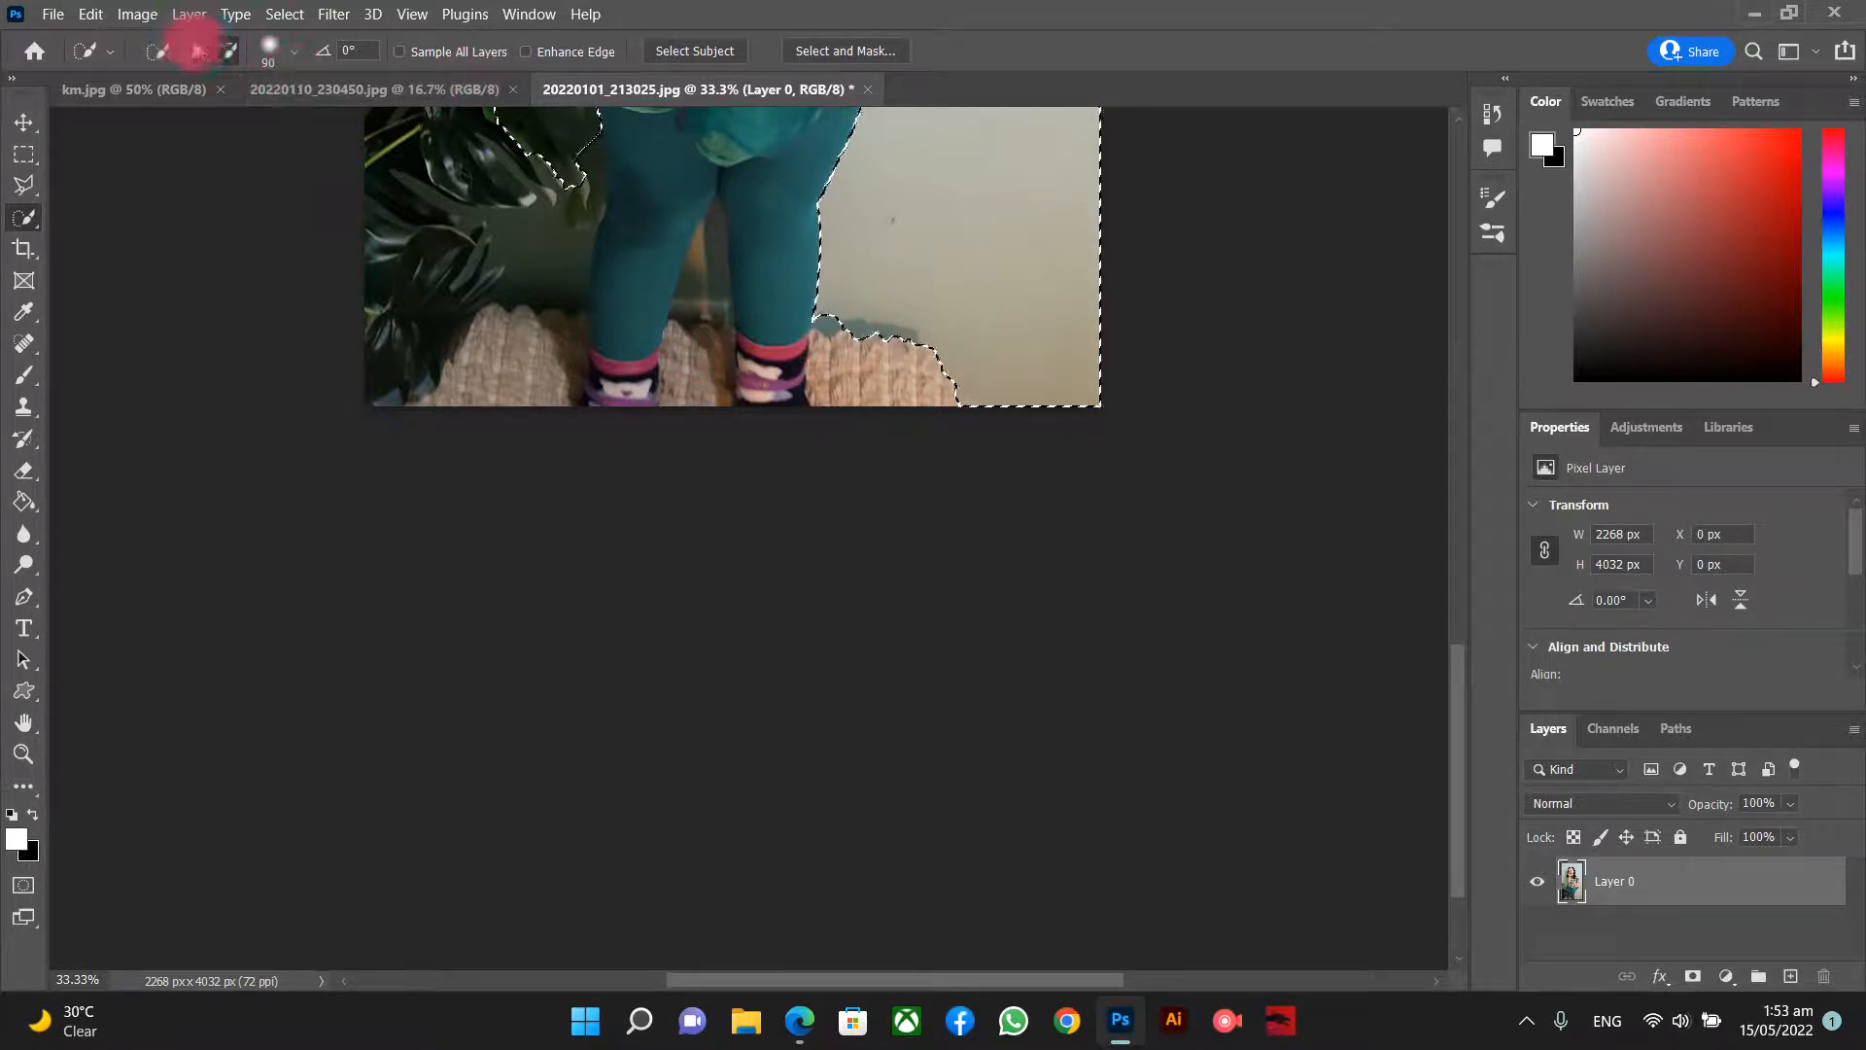
click(838, 280)
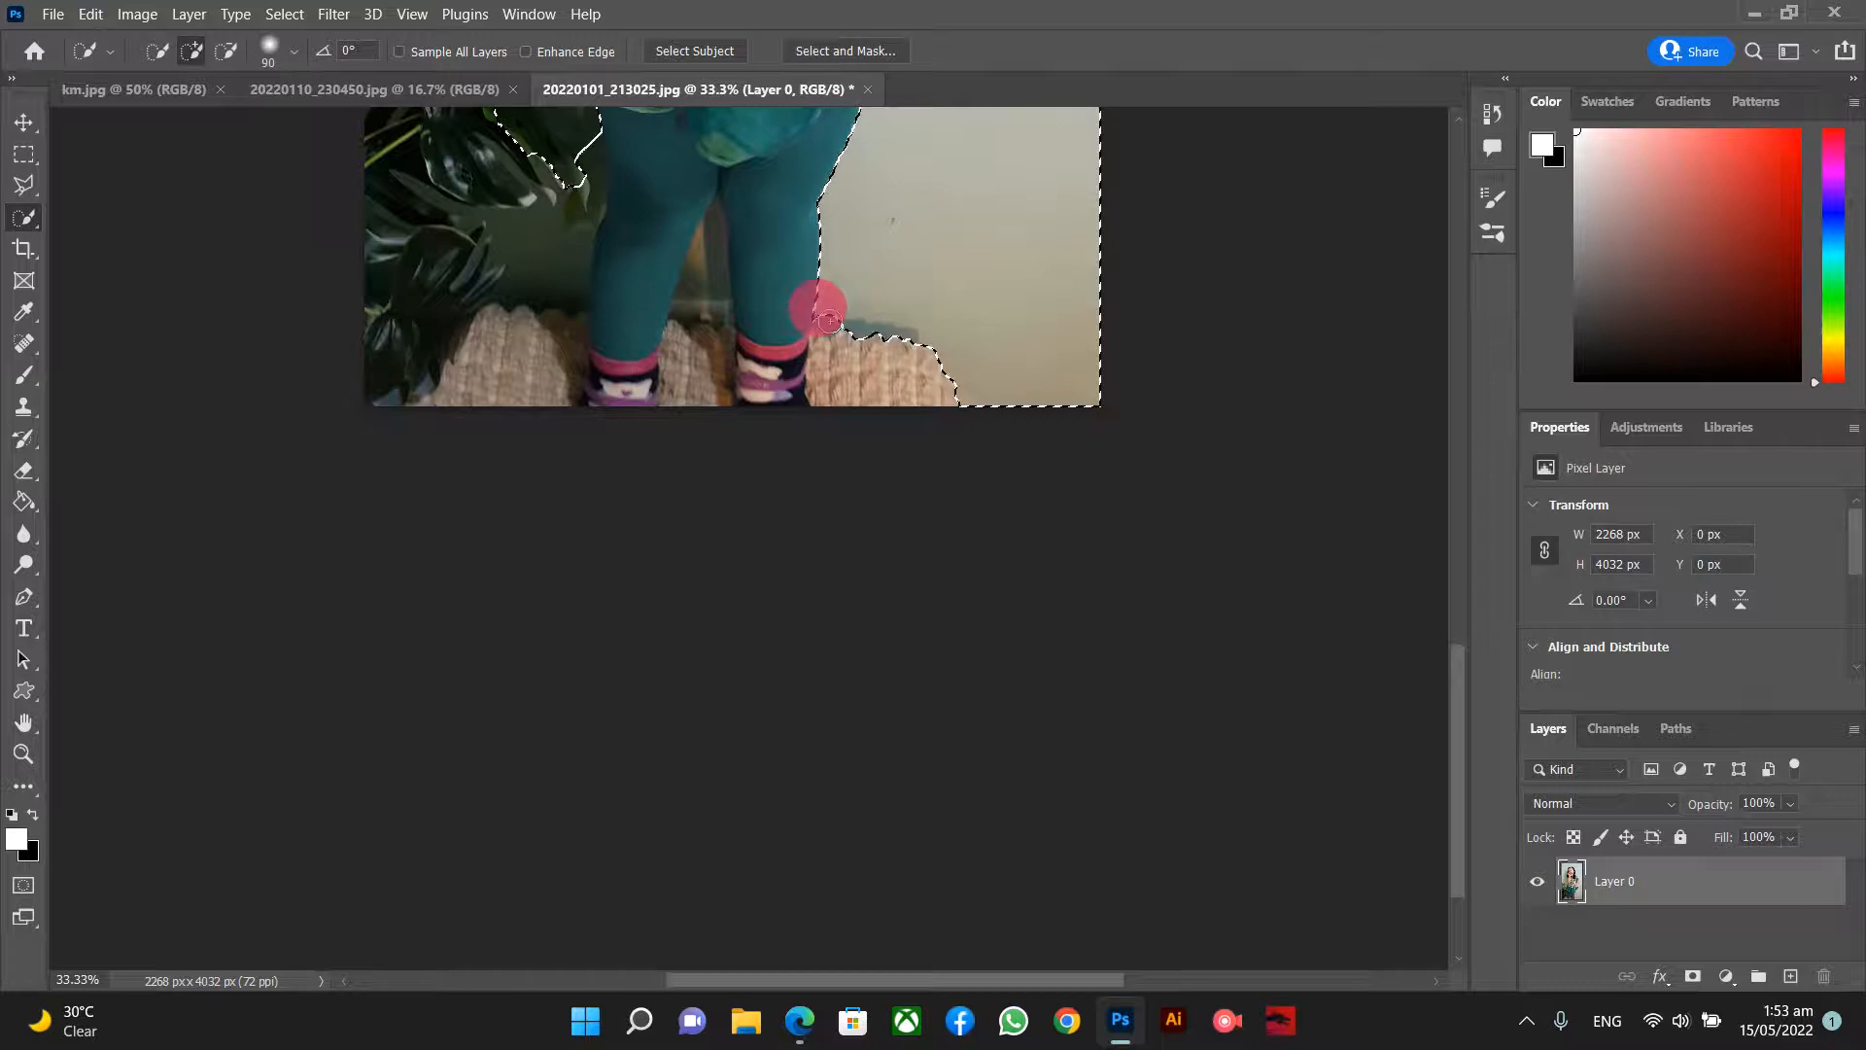
mouse_move(737, 289)
mouse_down()
mouse_move(691, 248)
mouse_move(713, 233)
mouse_move(715, 280)
mouse_up()
click(719, 312)
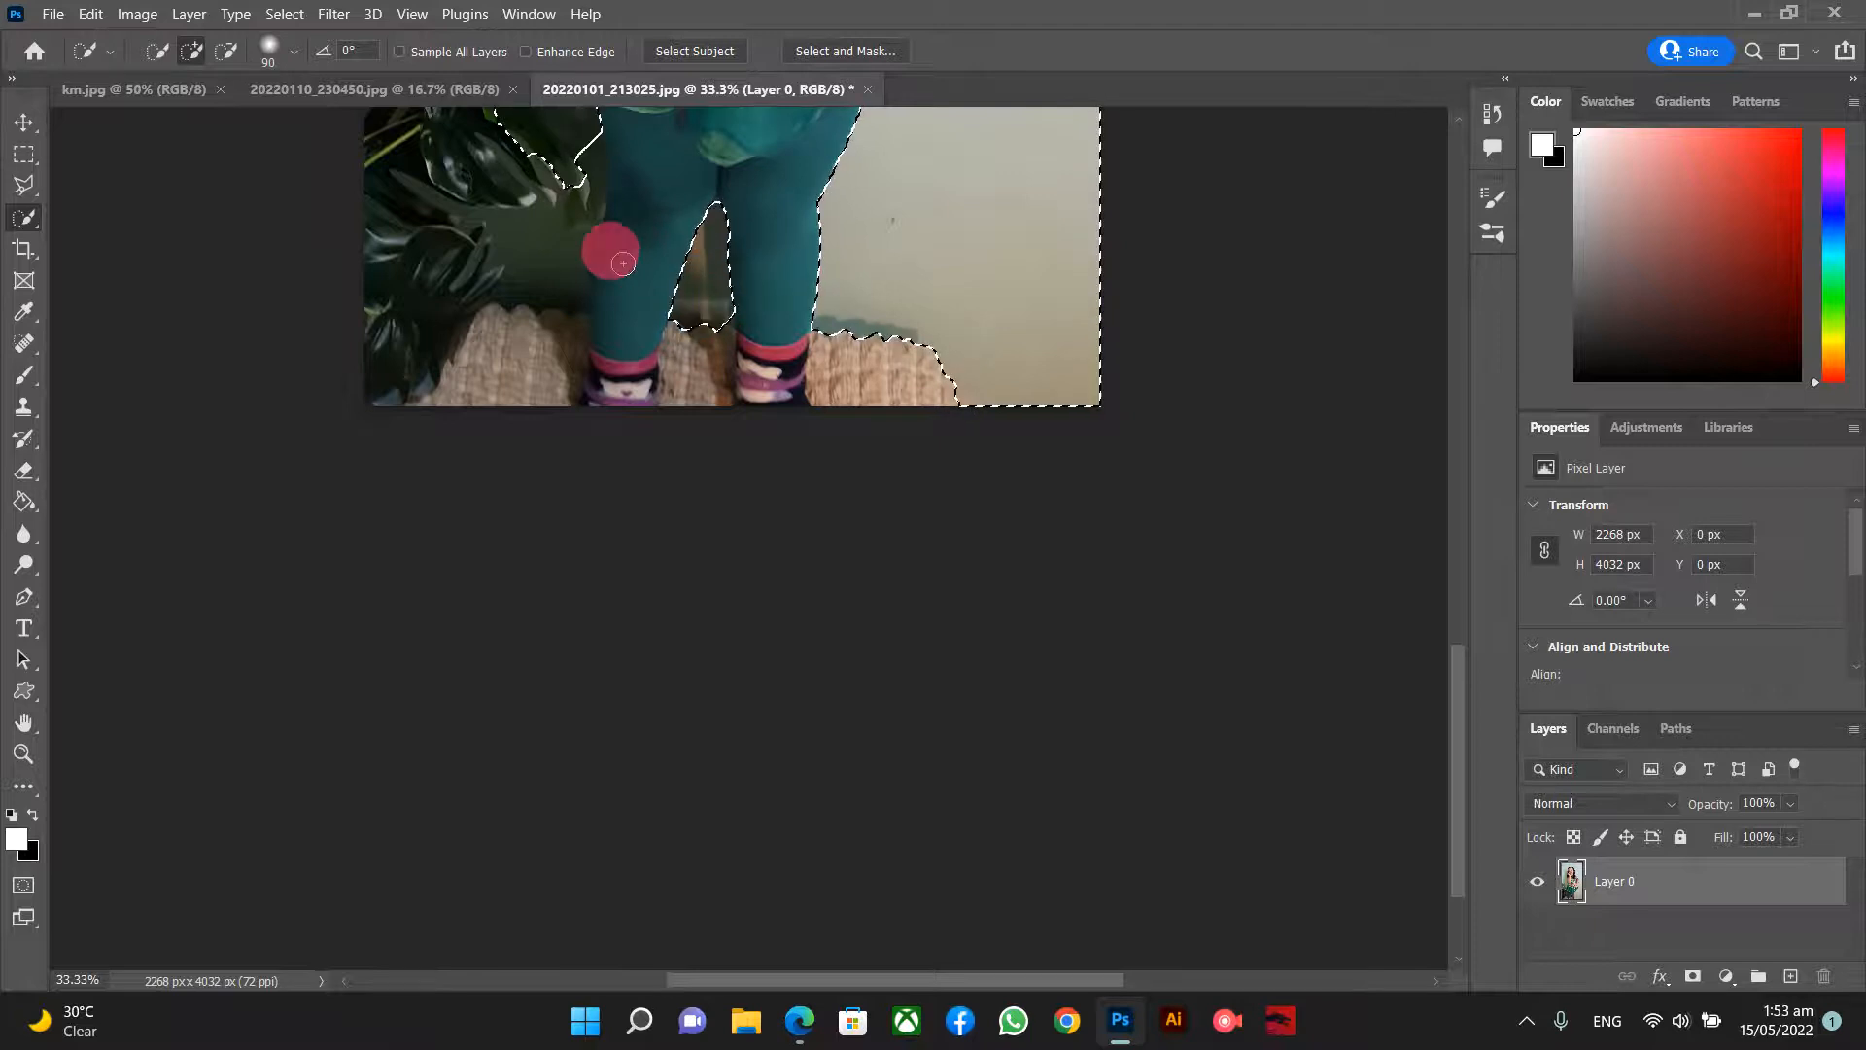
- Add the dark wall between the lower plant and the leg, then subtract the leaves and woven mat picked up with it
click(561, 273)
click(227, 52)
click(454, 219)
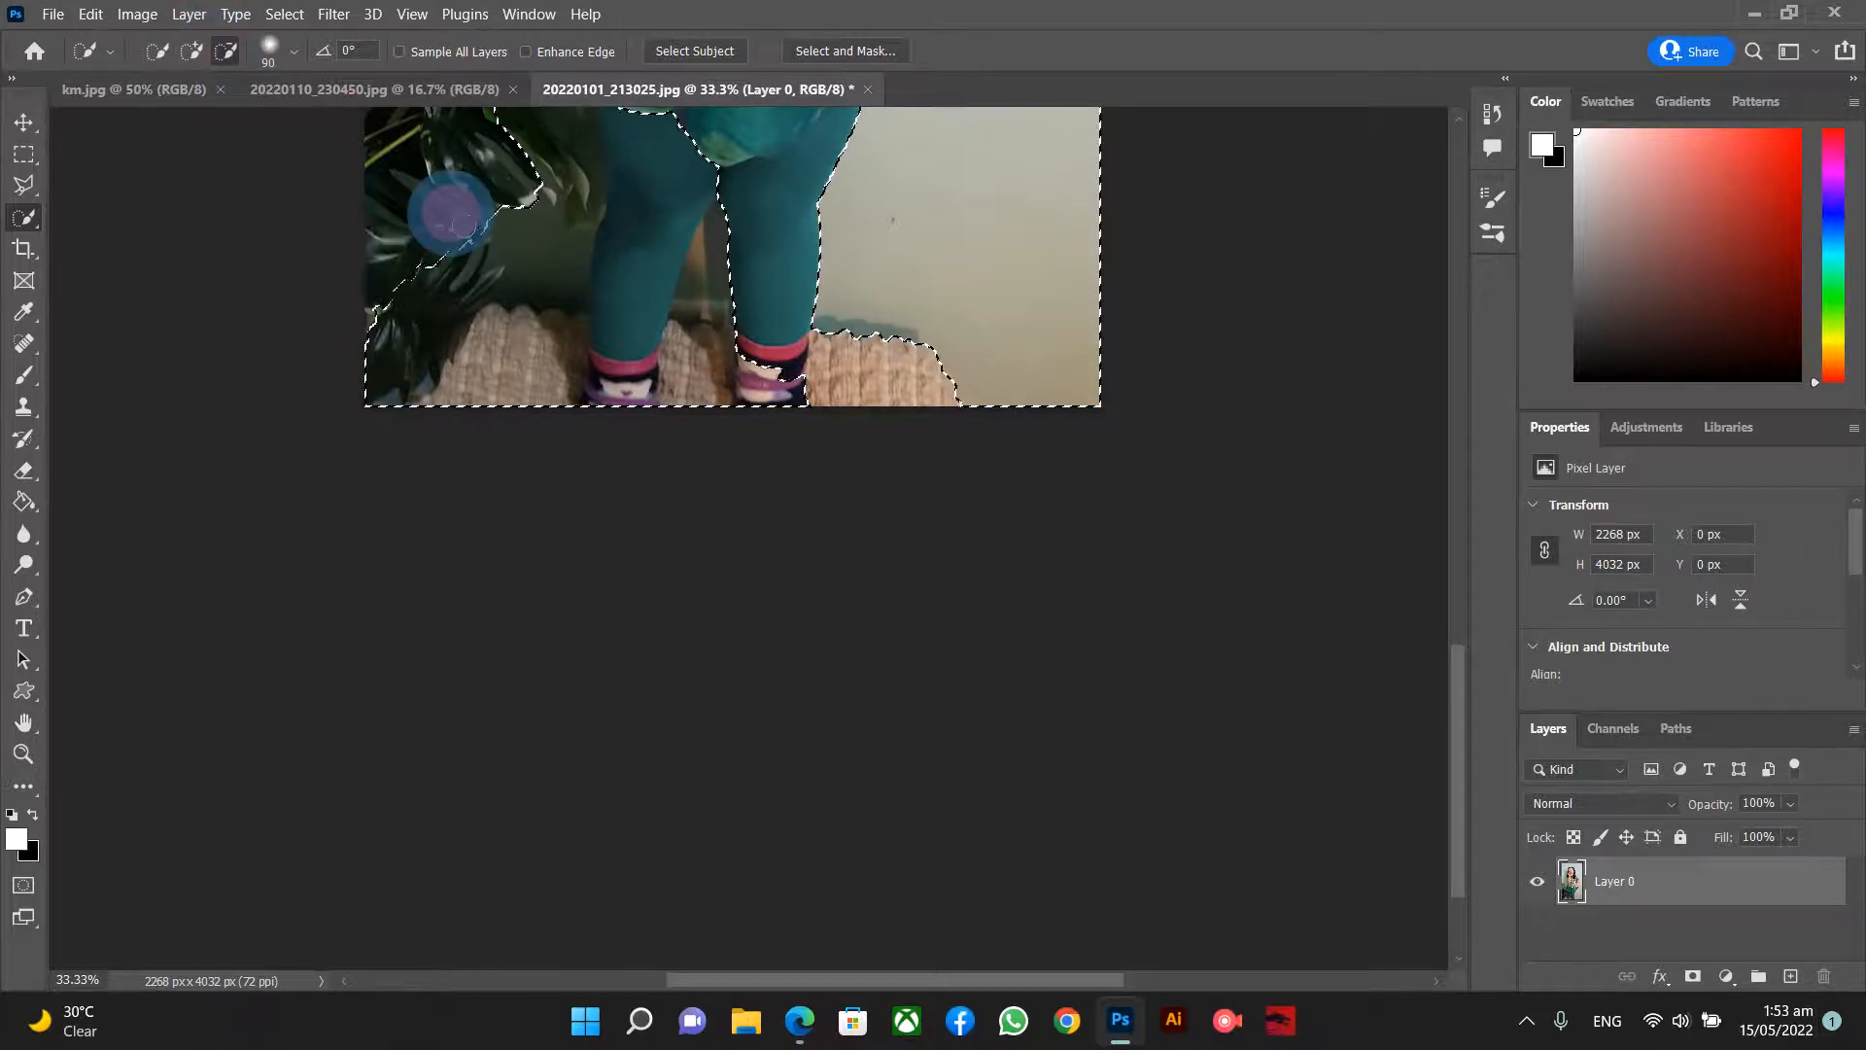
drag(526, 363, 536, 373)
mouse_move(731, 373)
mouse_down()
mouse_move(750, 358)
mouse_move(747, 374)
mouse_up()
click(552, 340)
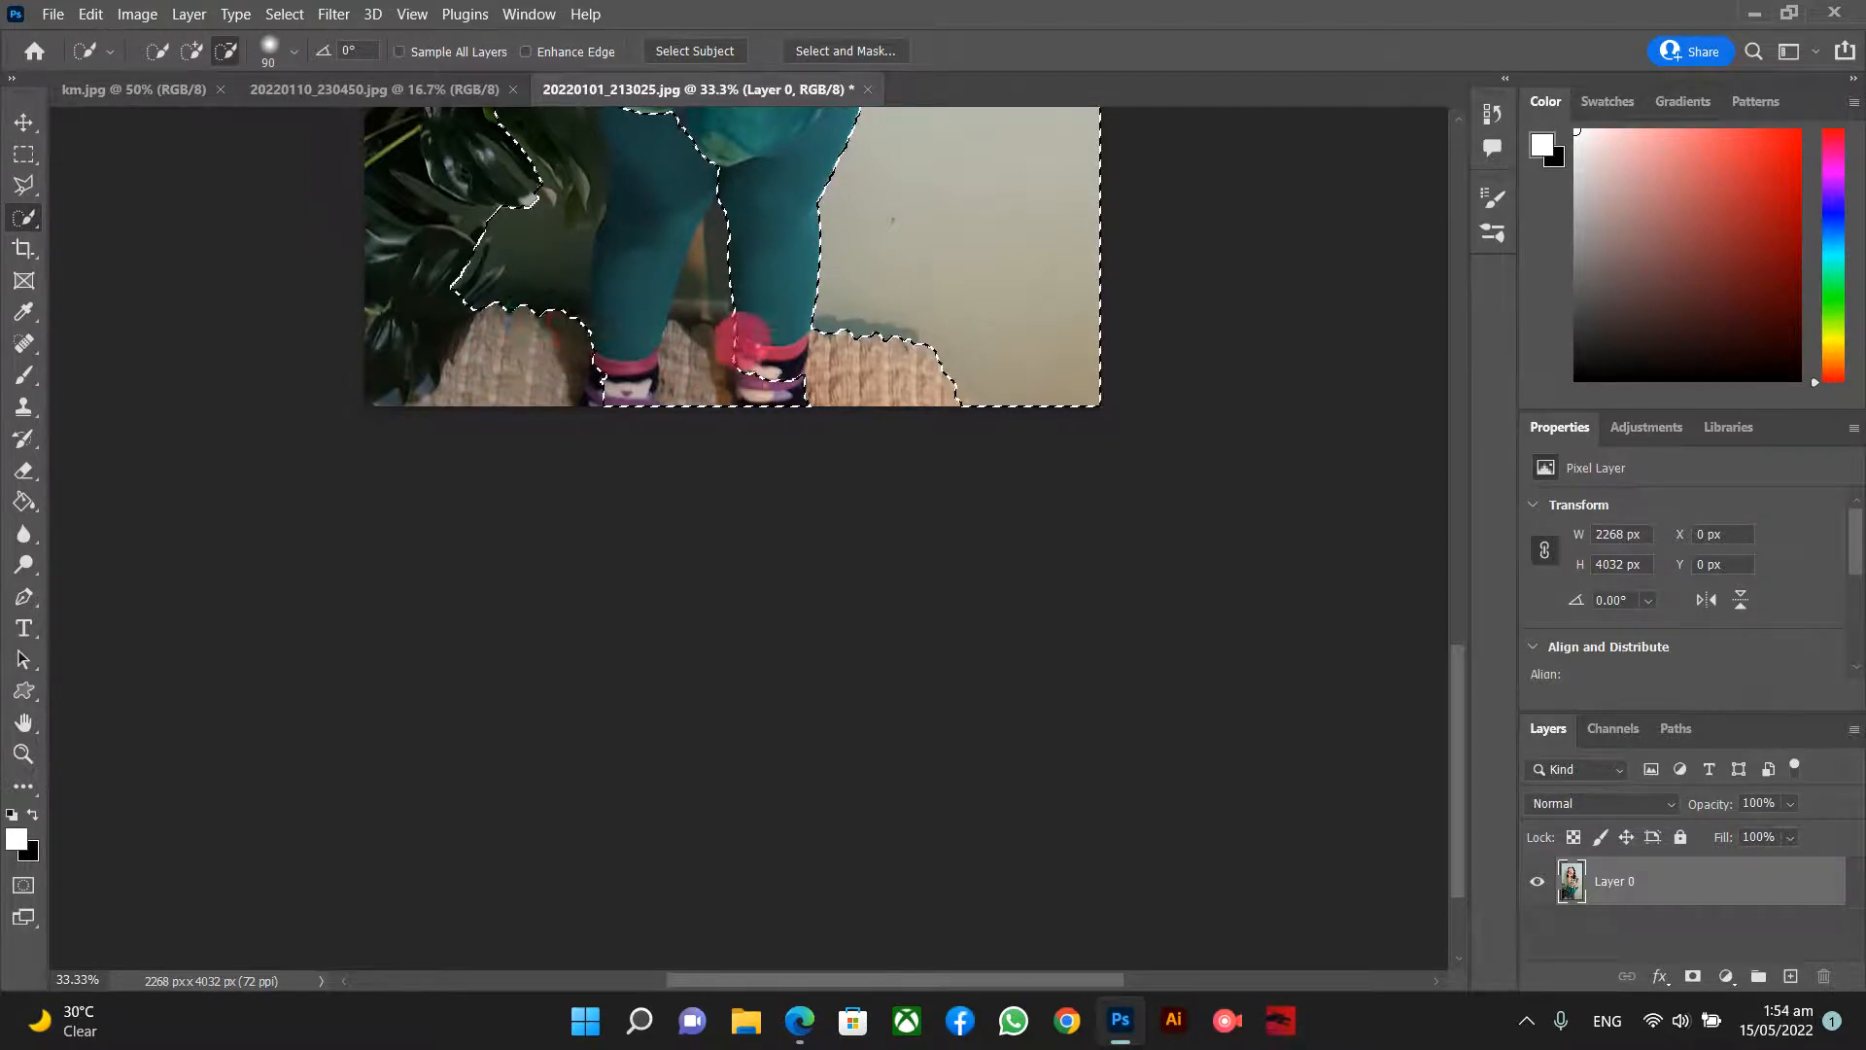
- Subtract the socks, the mat between the feet and the legging beside the plant from the wall selection
click(754, 375)
click(633, 364)
click(684, 364)
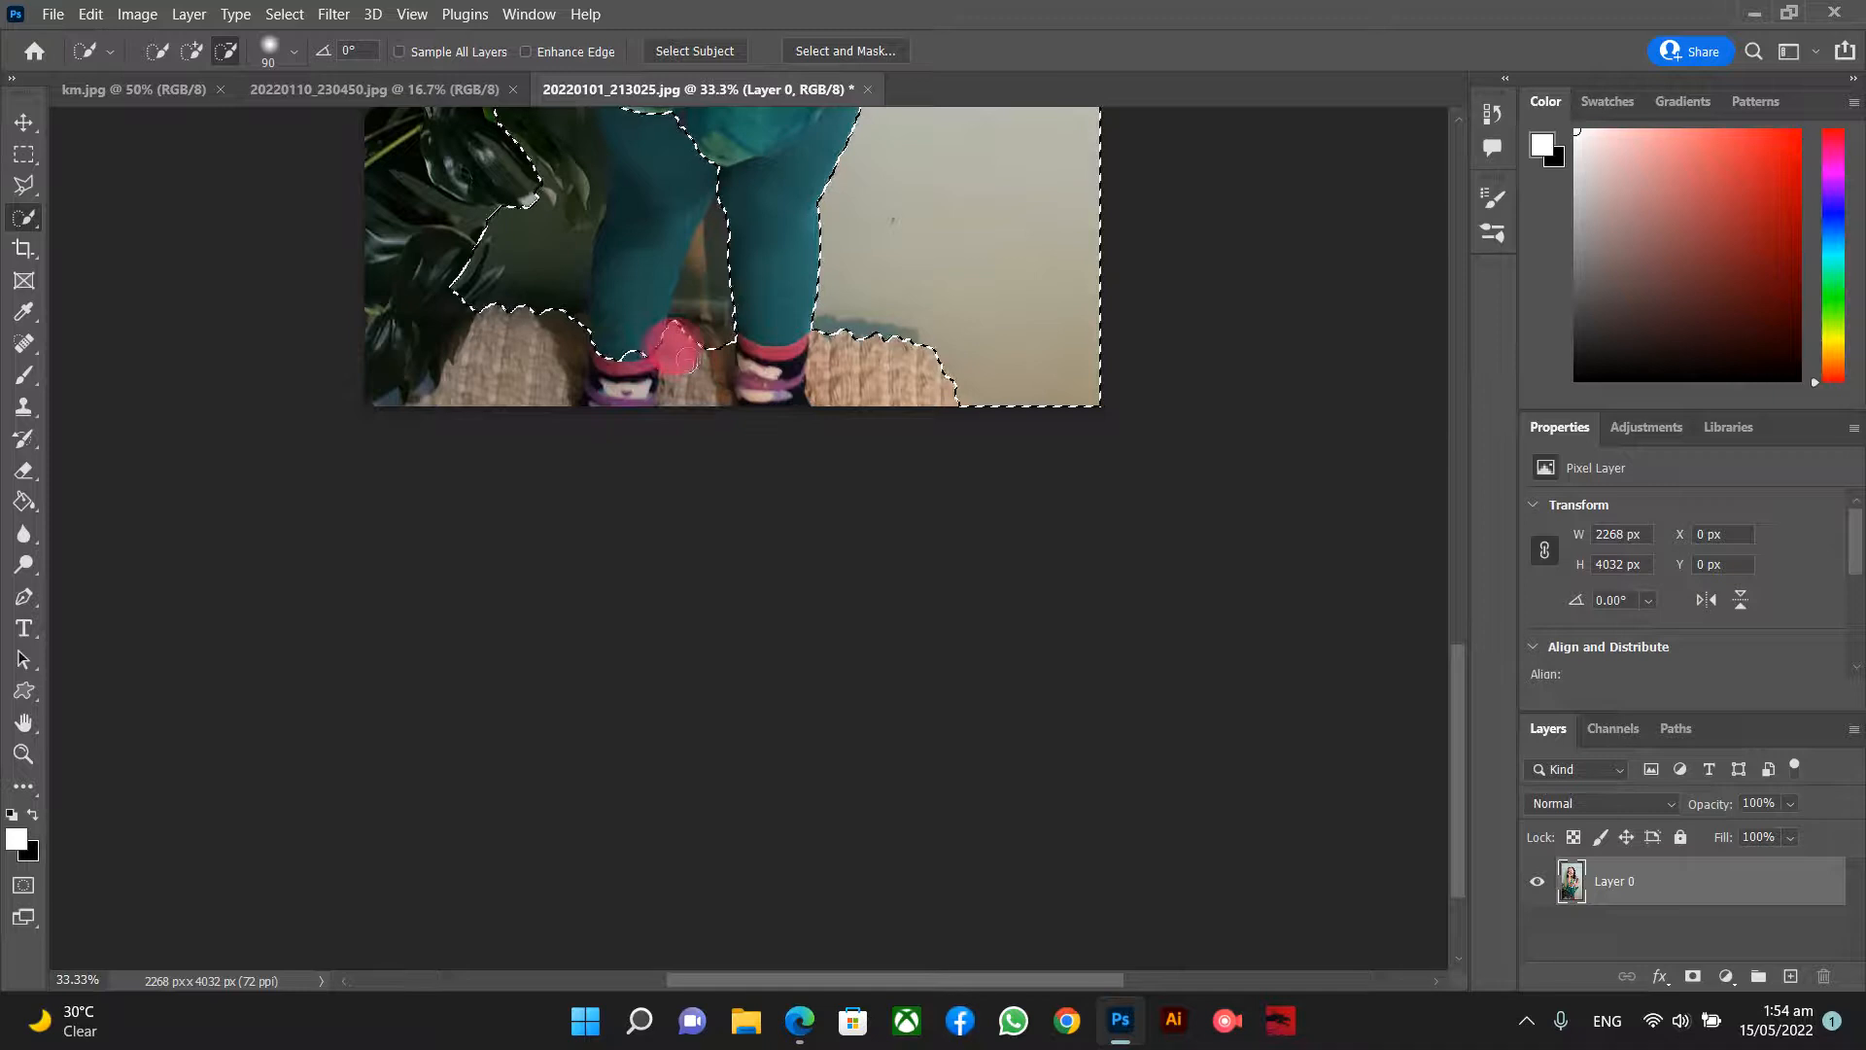
click(710, 343)
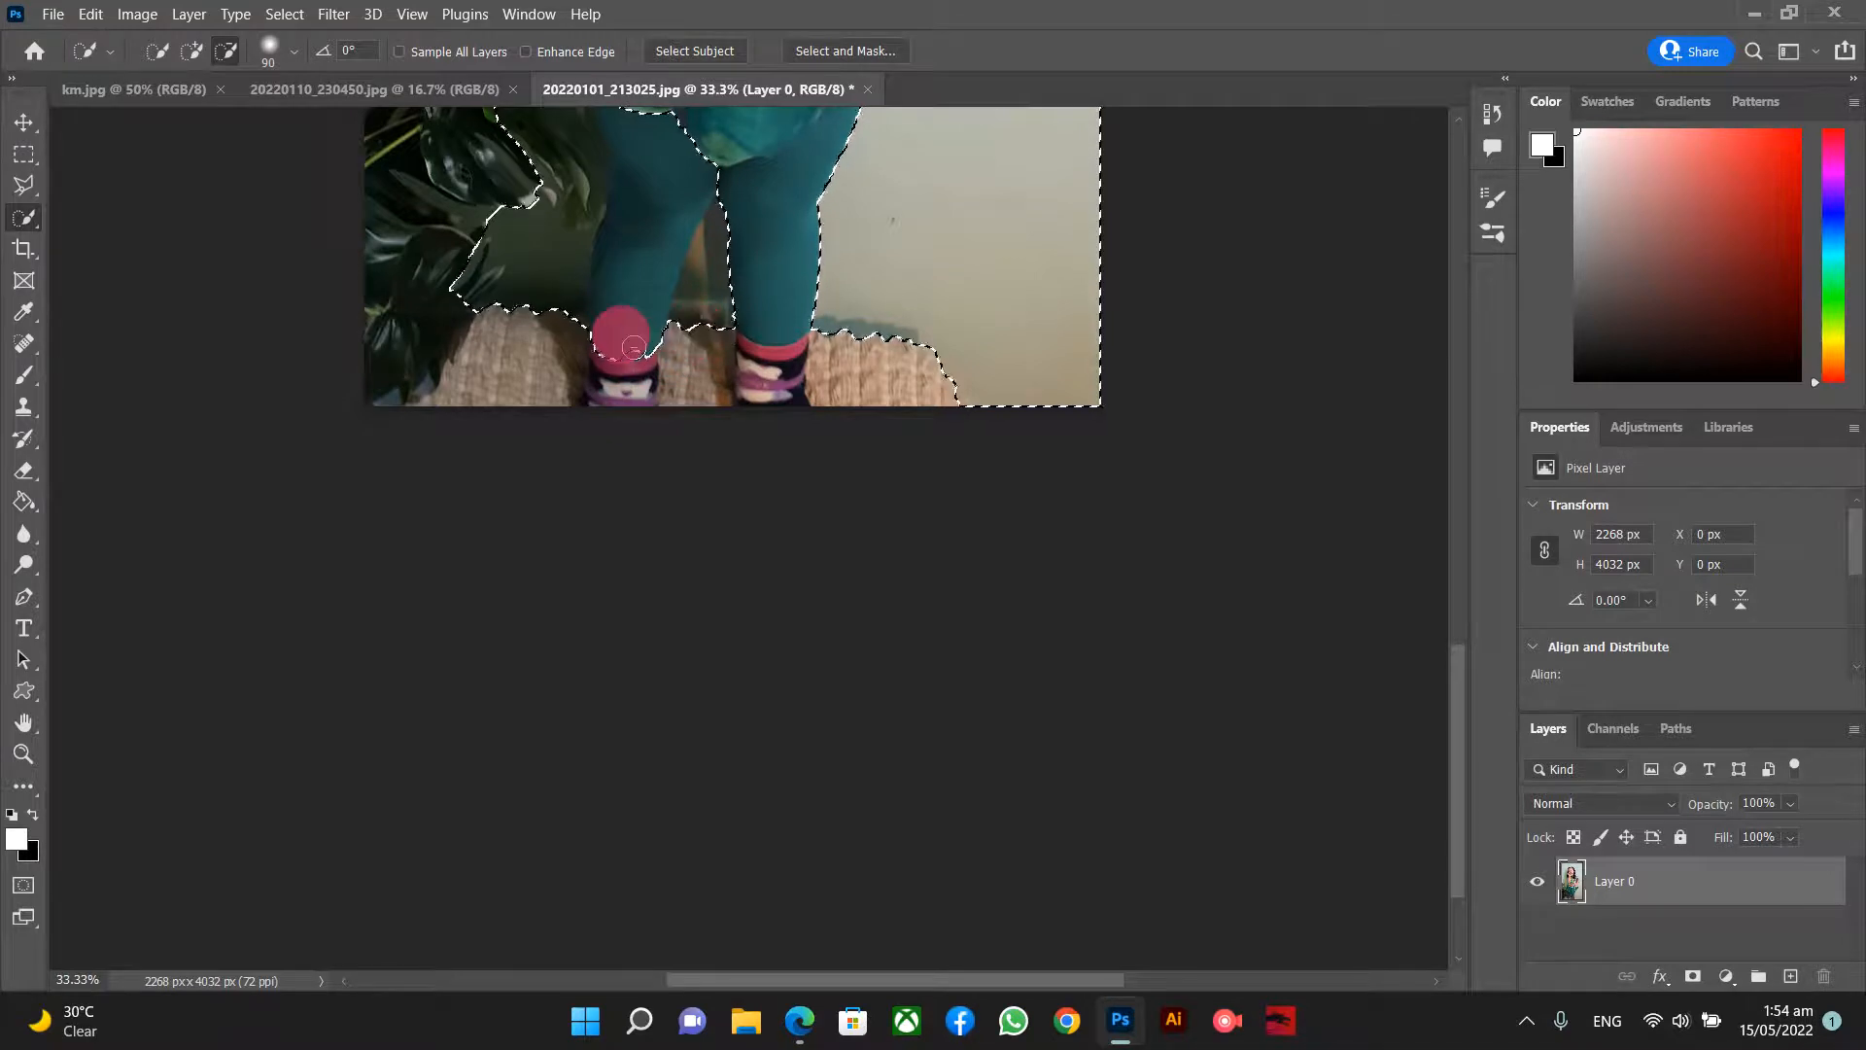
click(645, 161)
click(645, 138)
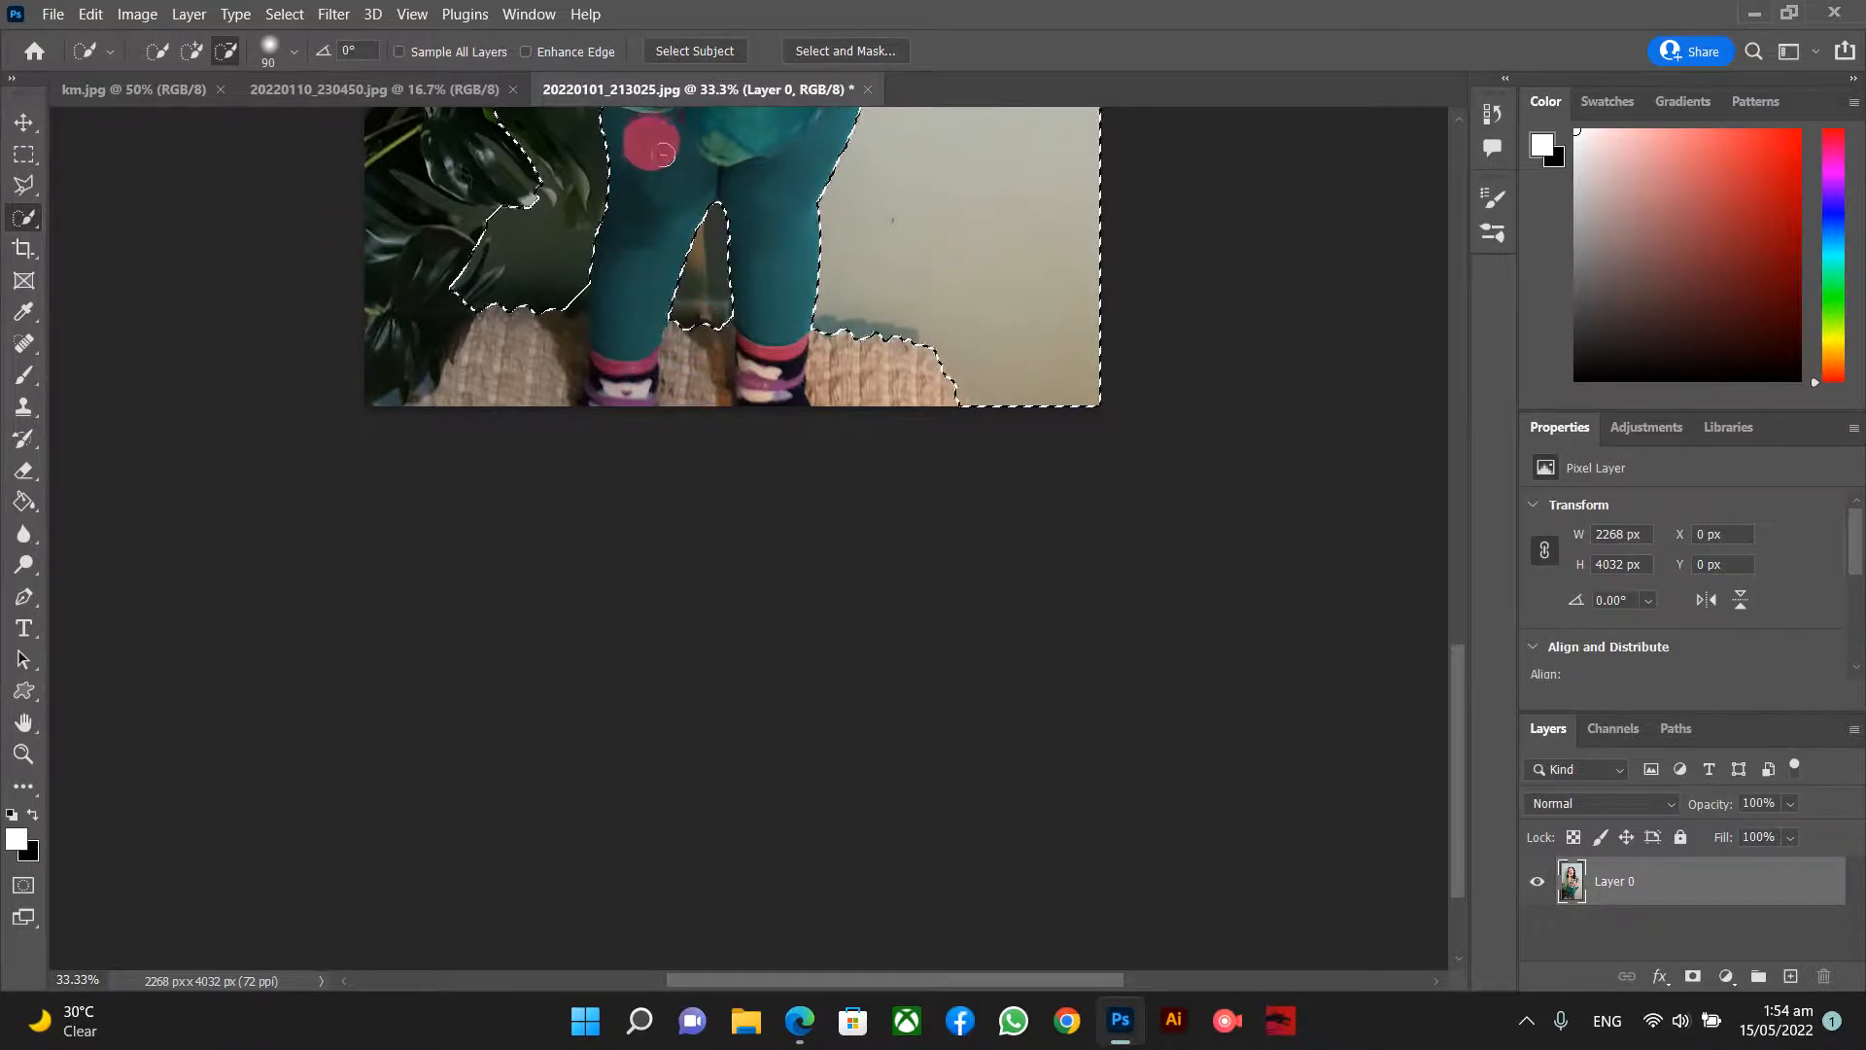
click(609, 217)
- Try to add the dark wall around the lower plant leaves to the selection with one long stroke
scroll(680, 195, up, 1)
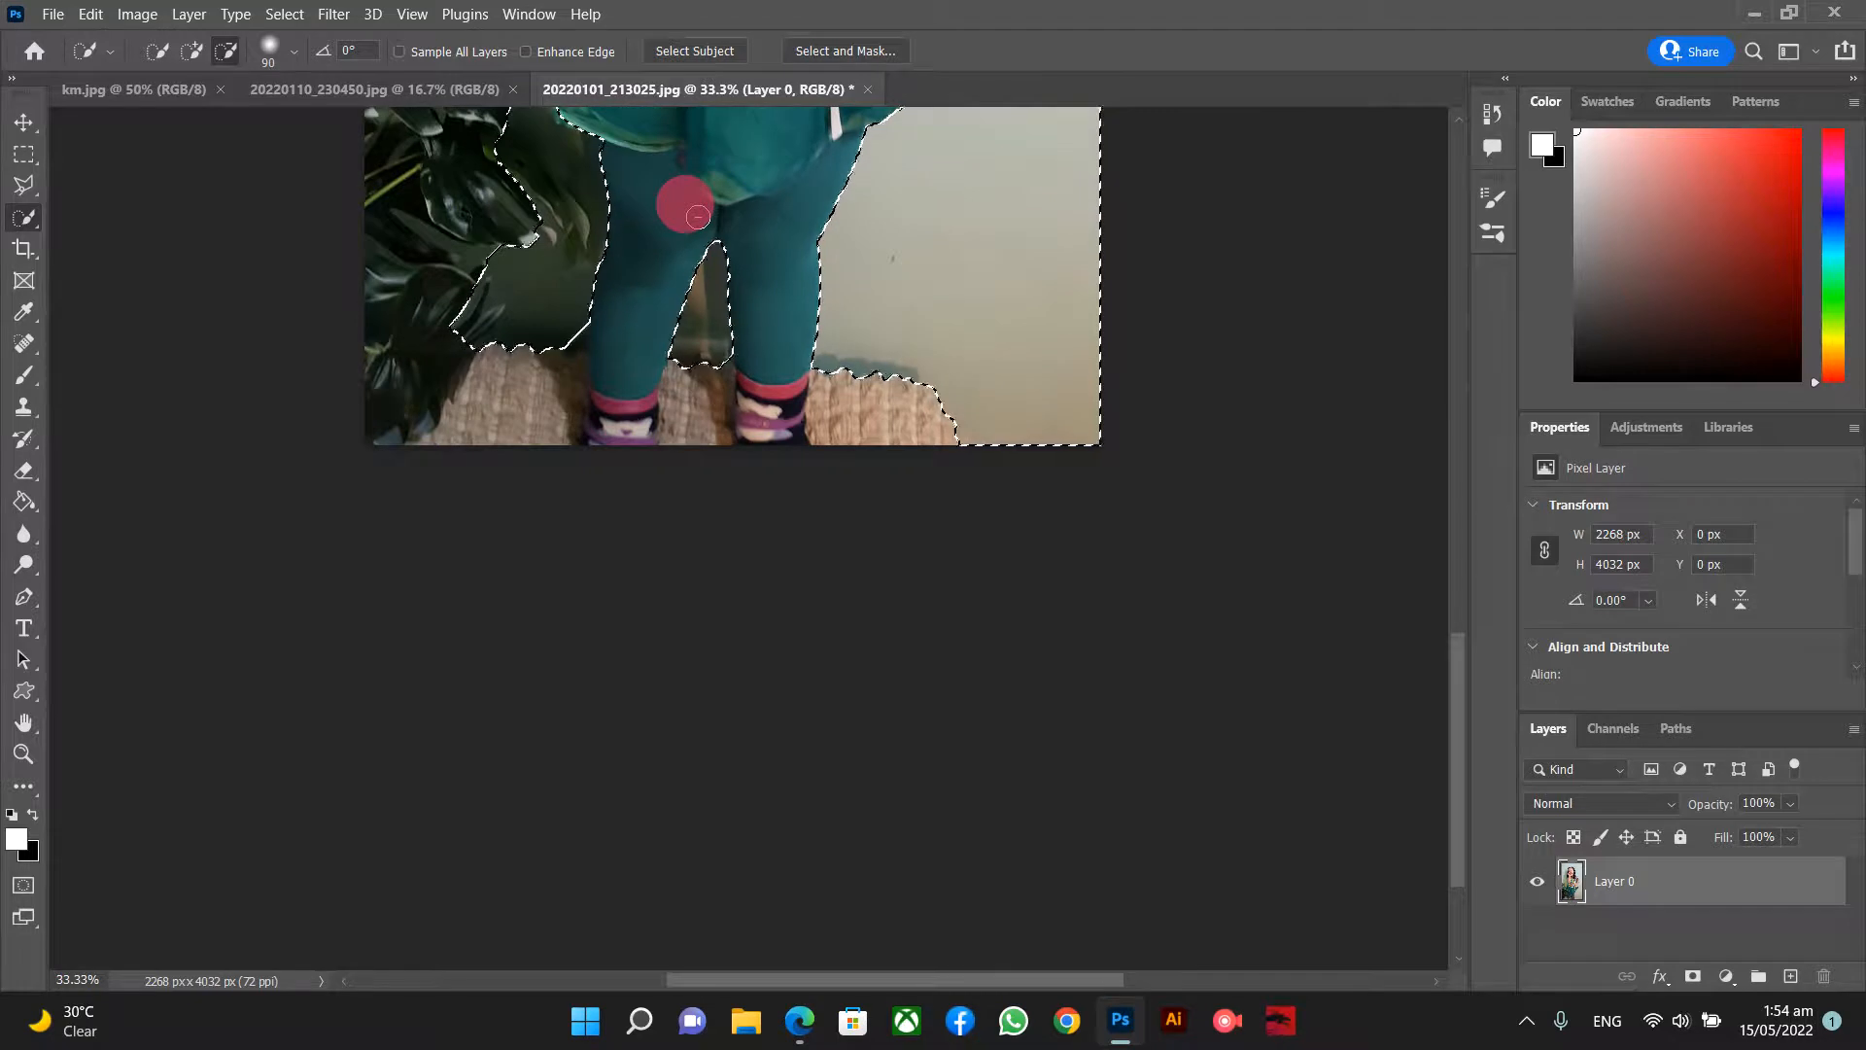
scroll(692, 209, up, 1)
scroll(698, 217, up, 1)
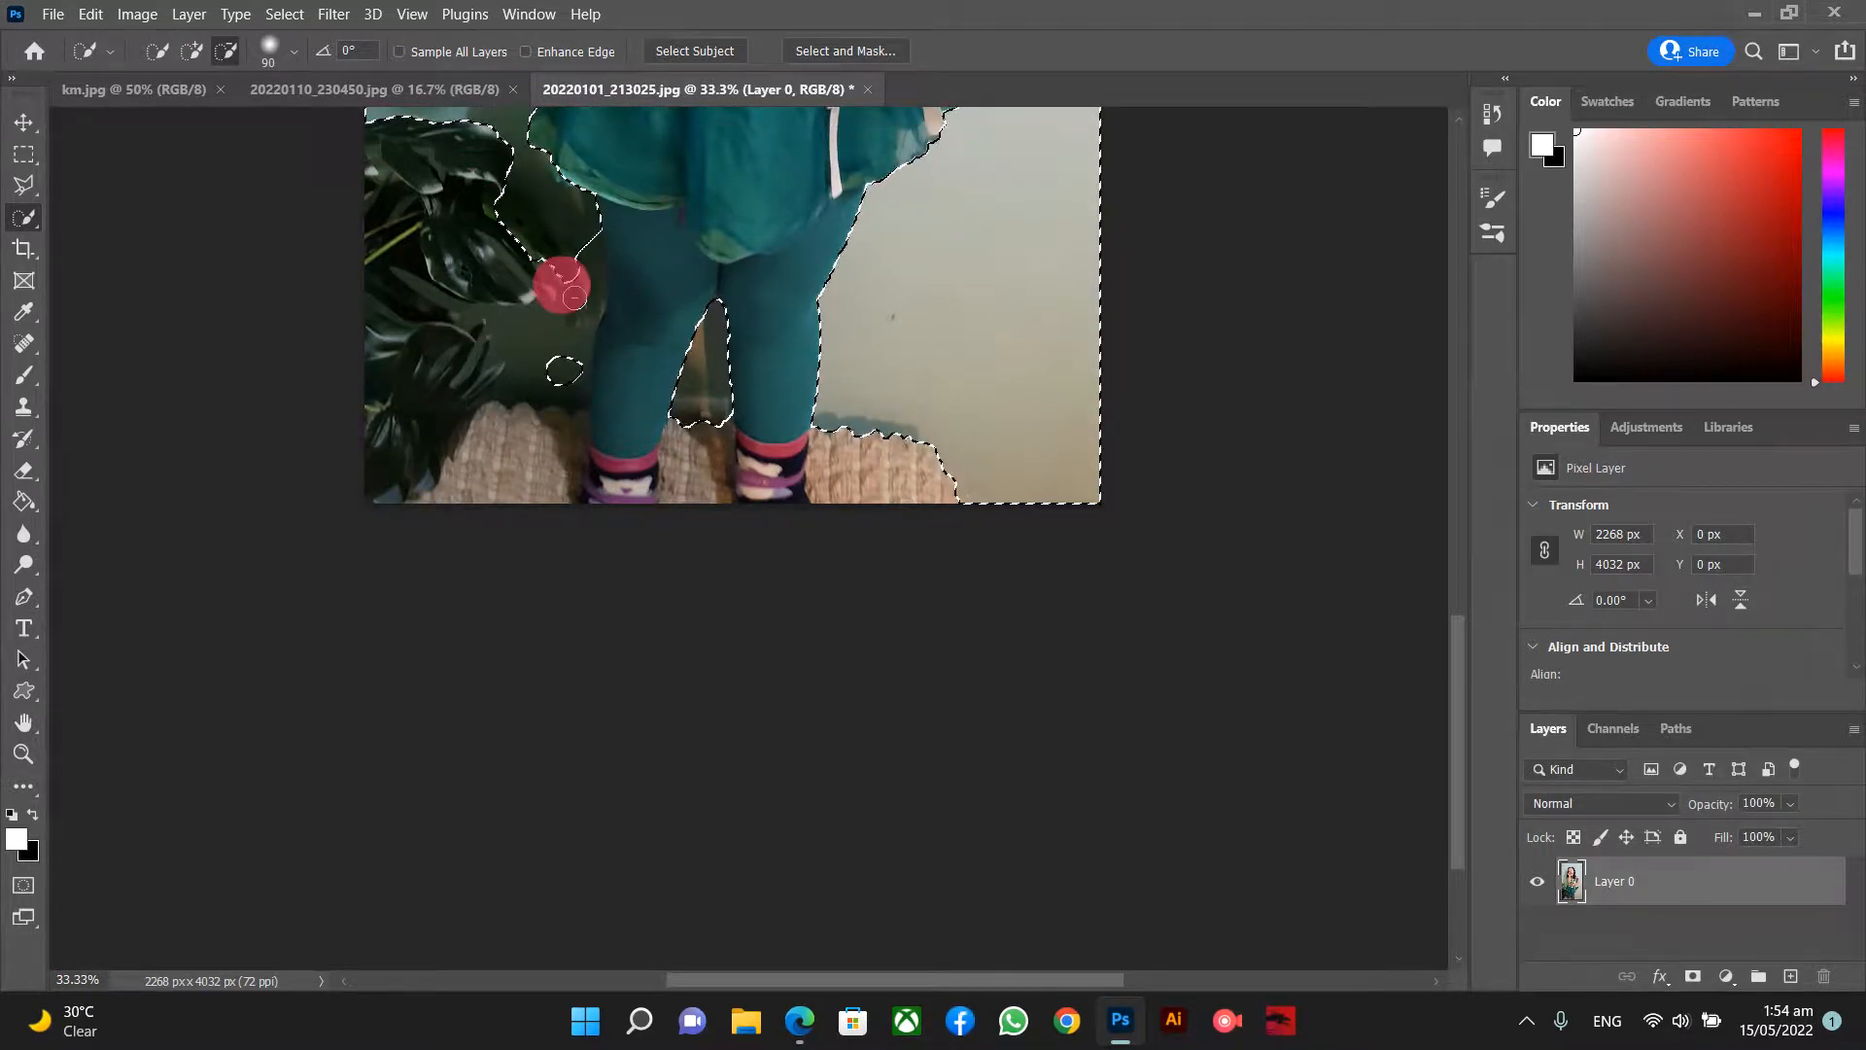
click(194, 53)
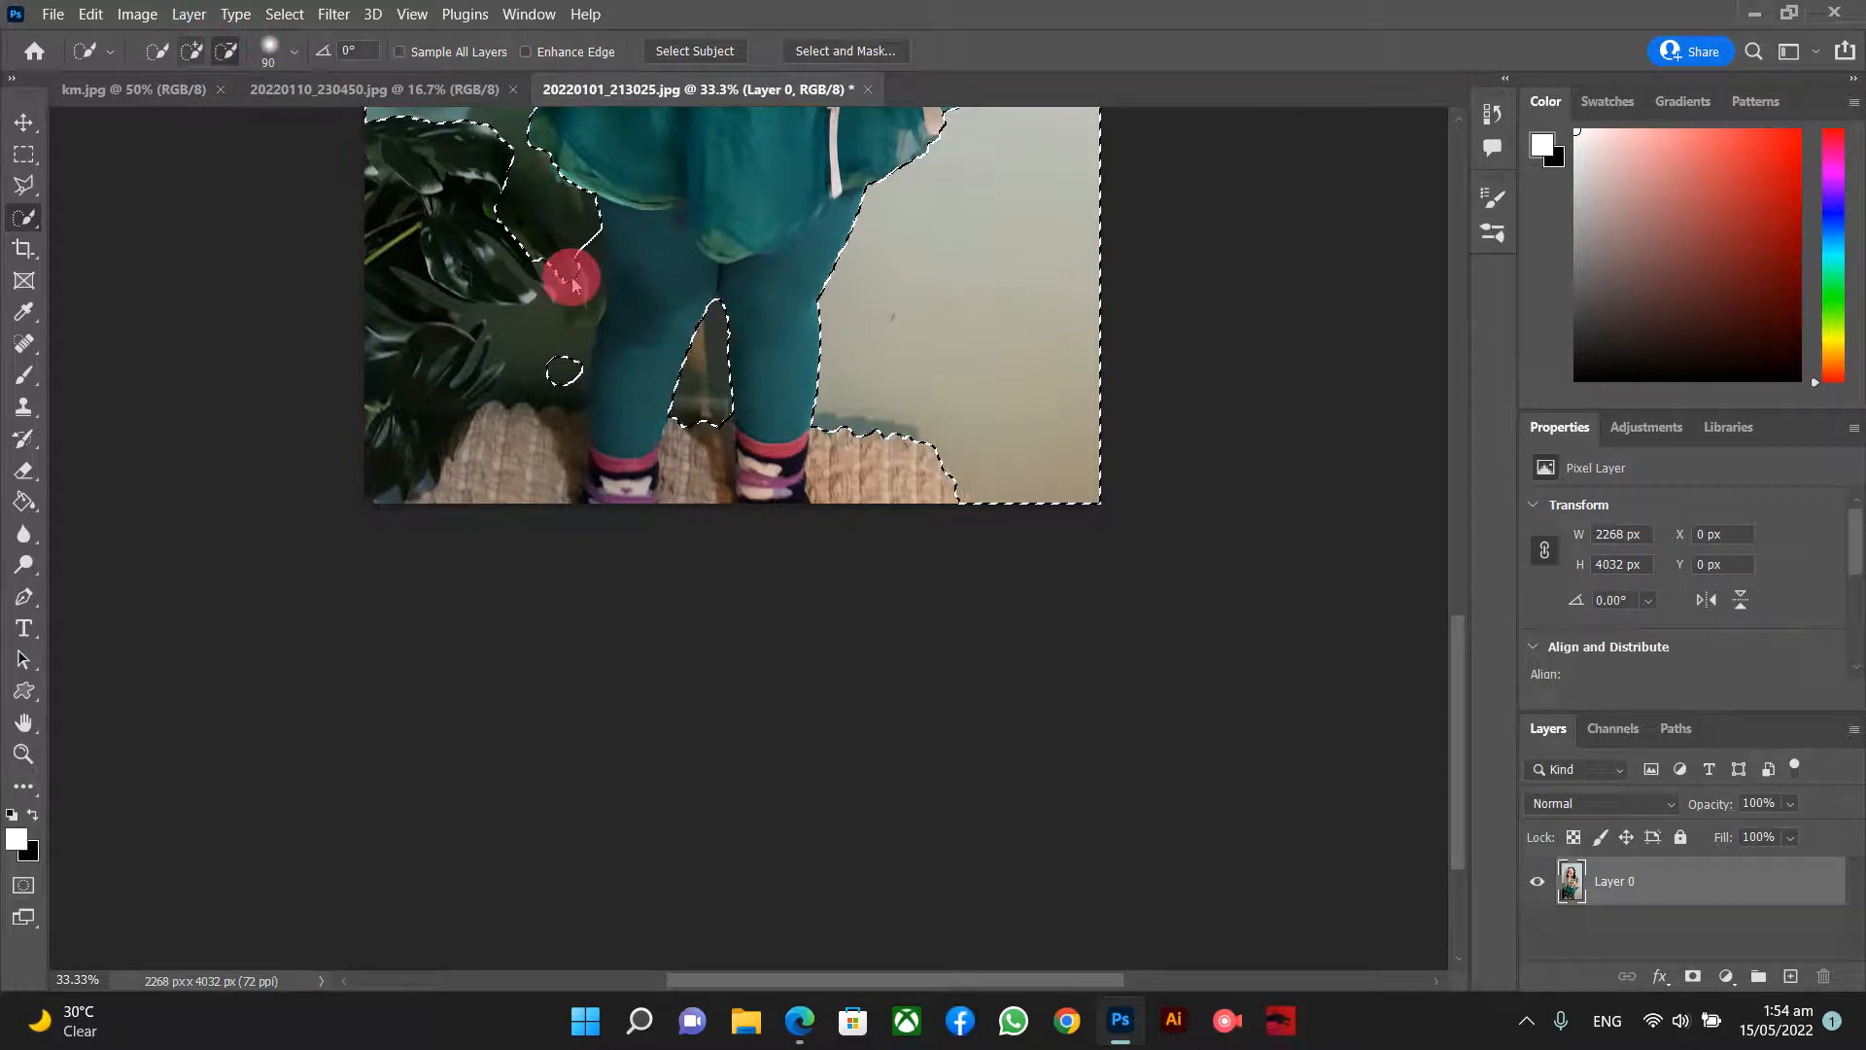
click(191, 51)
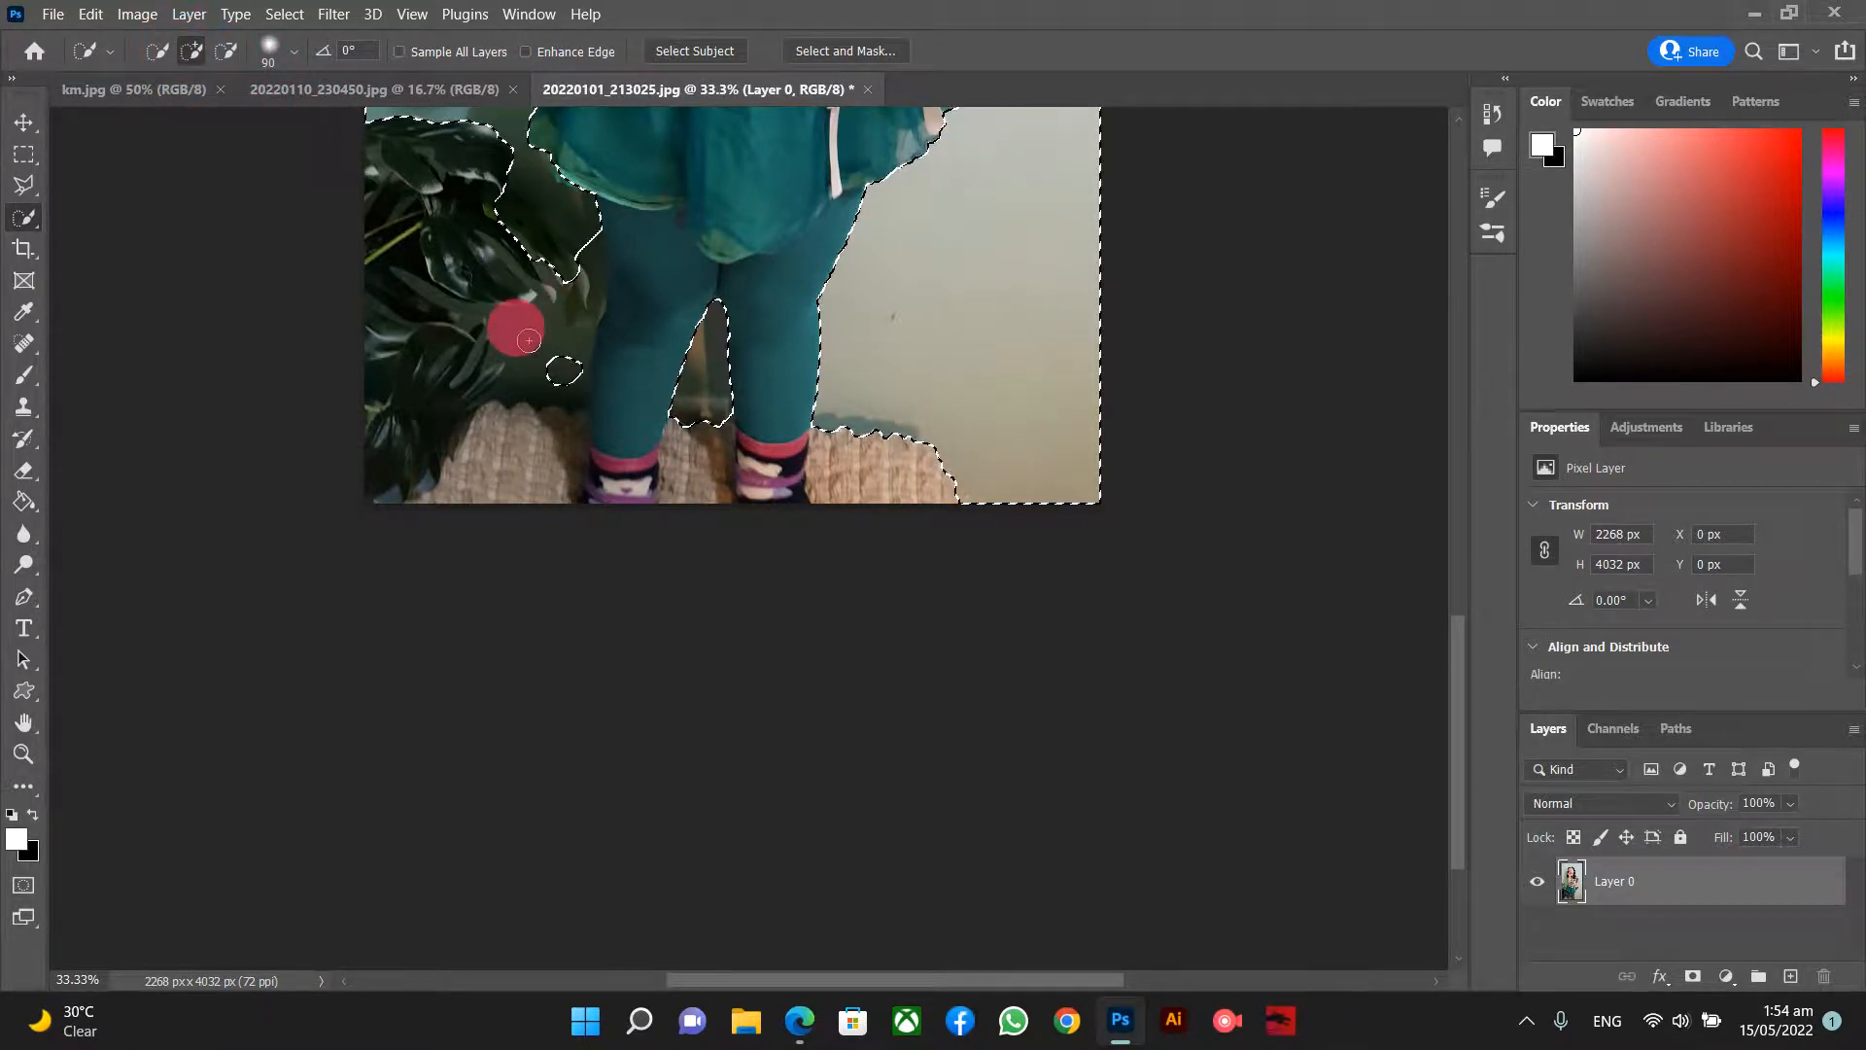
mouse_move(420, 409)
mouse_down()
mouse_move(394, 410)
mouse_move(411, 299)
mouse_up()
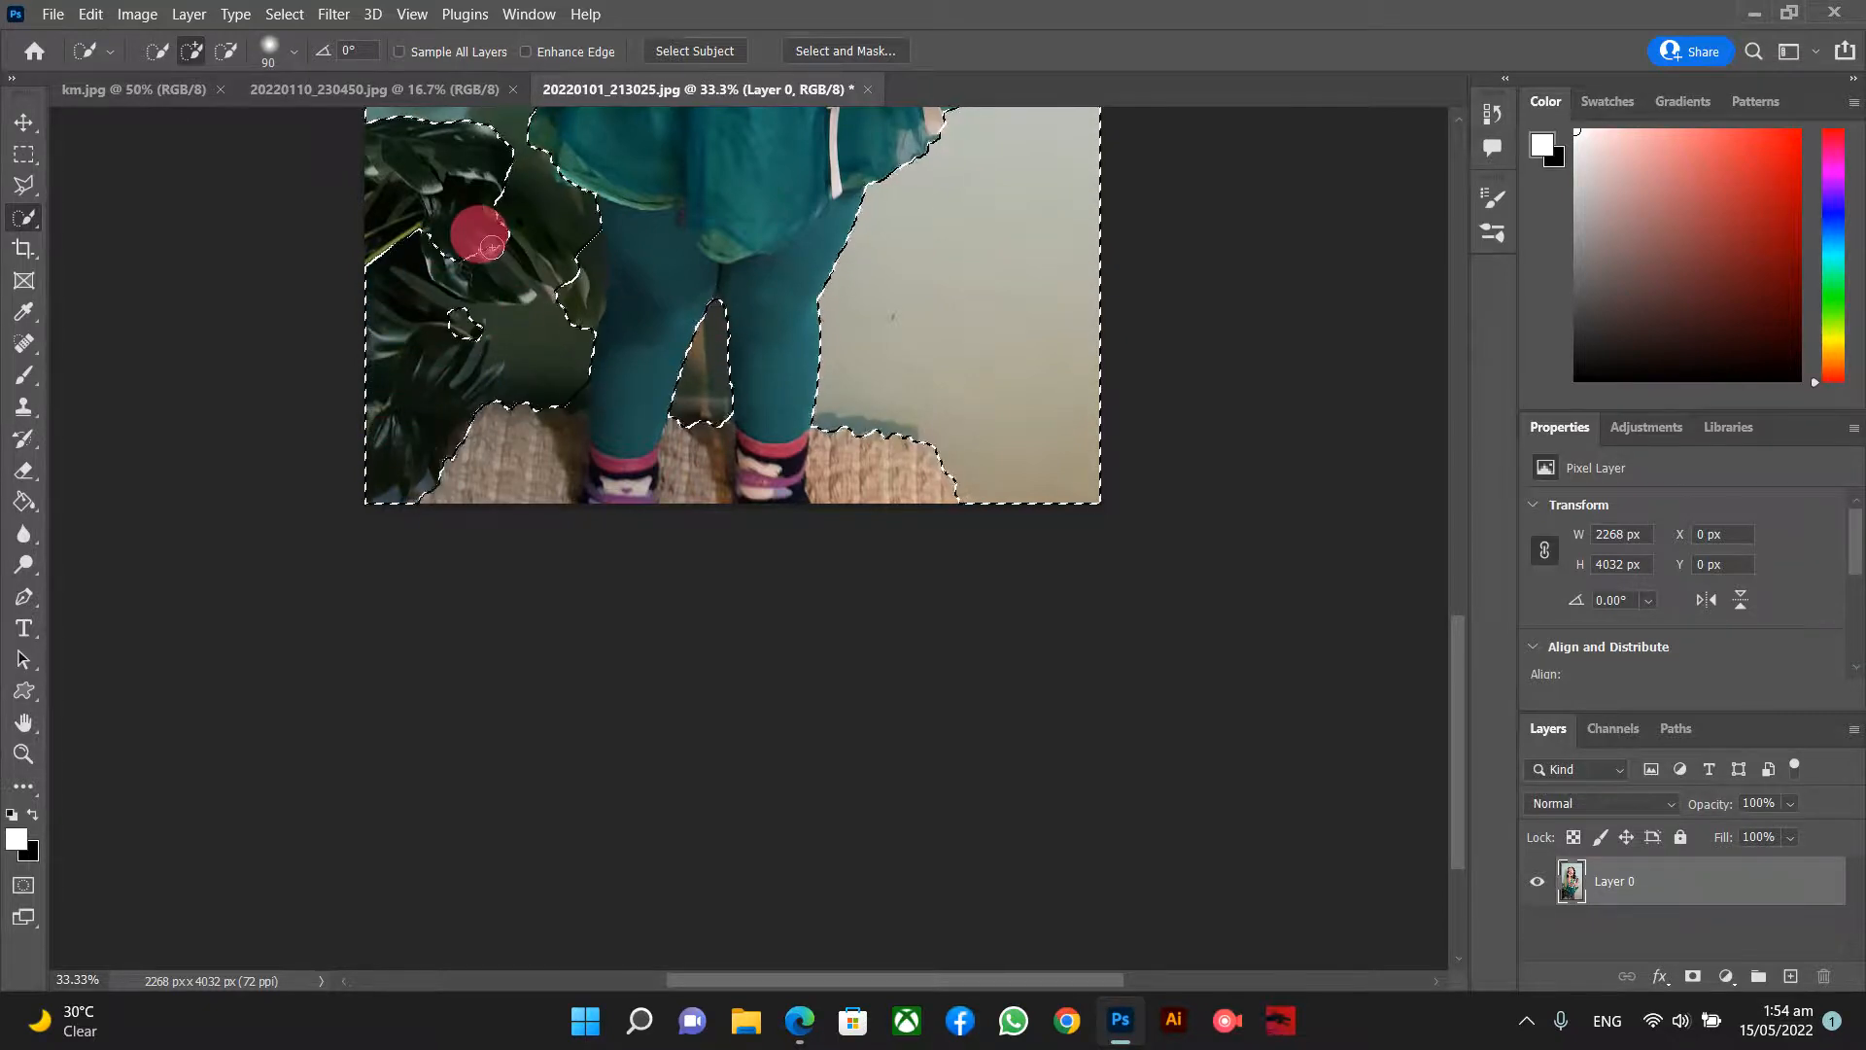
- Subtract the dark plant leaves and the wall patch beside the leg from the selection, enlarging the brush to 200 px
click(226, 51)
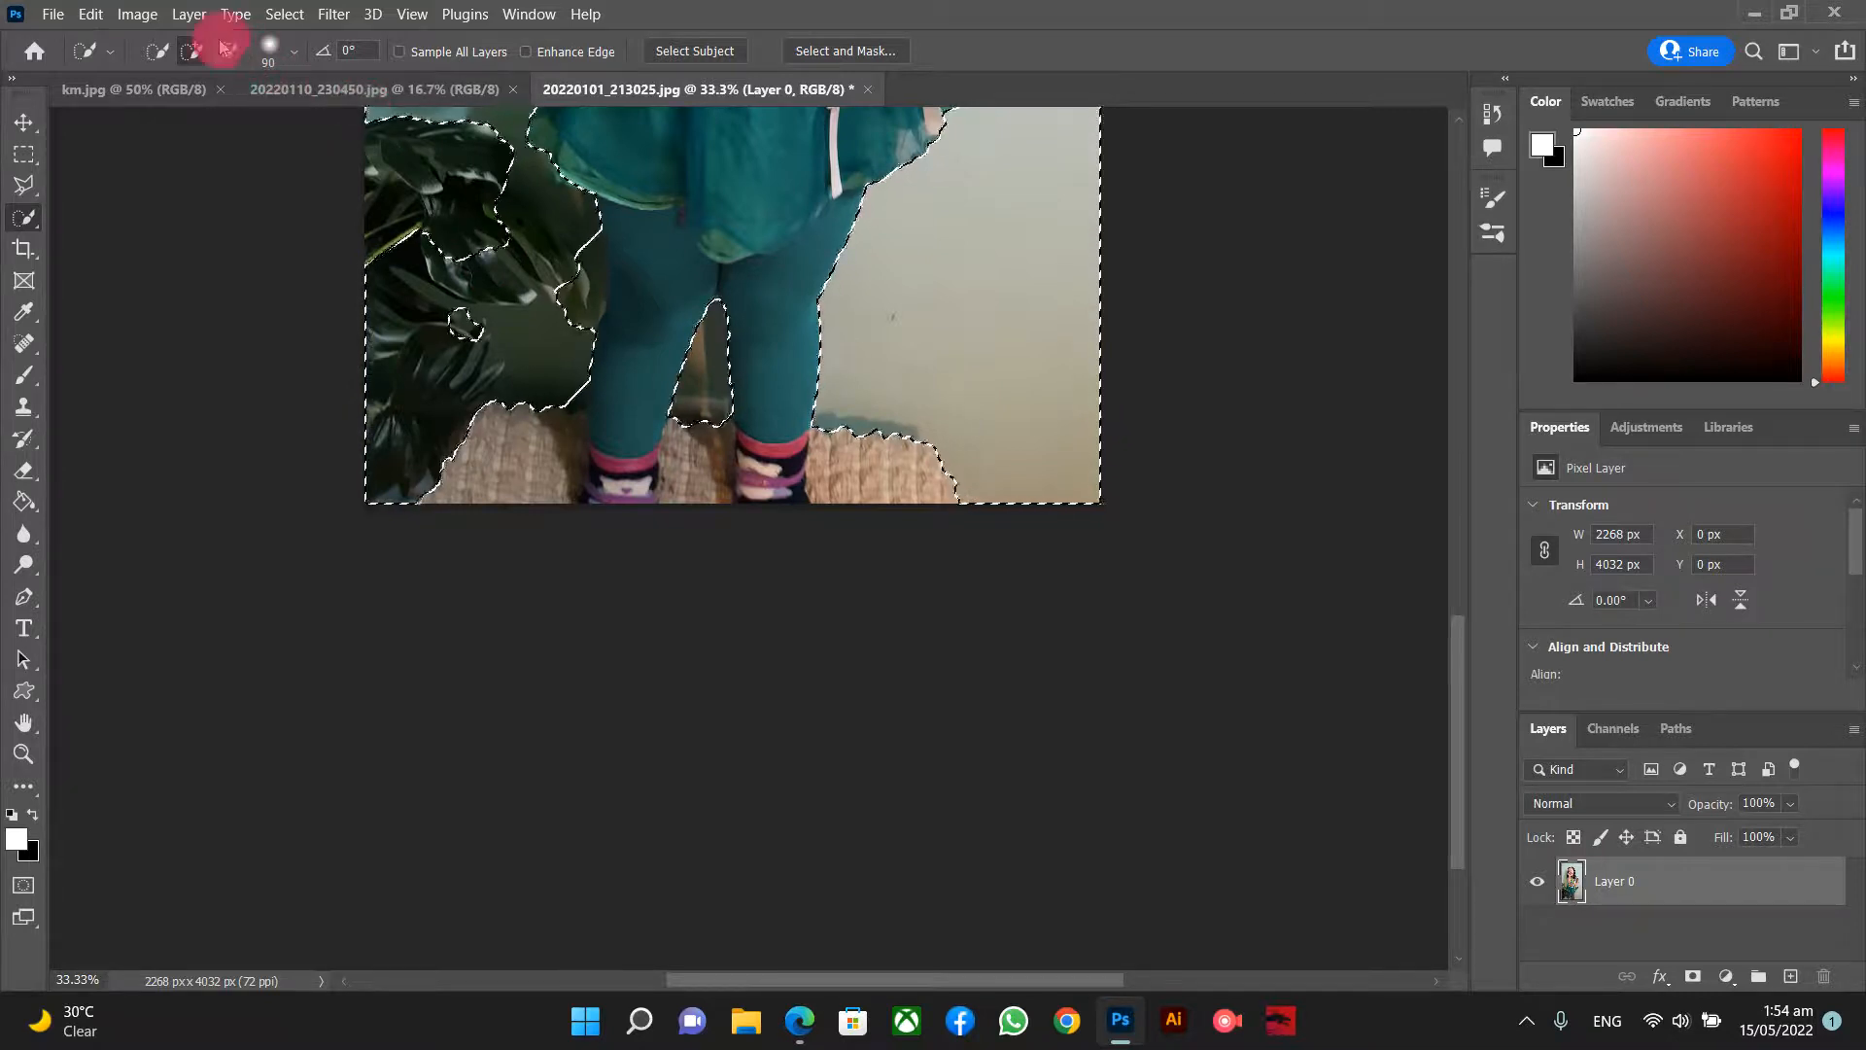
click(479, 194)
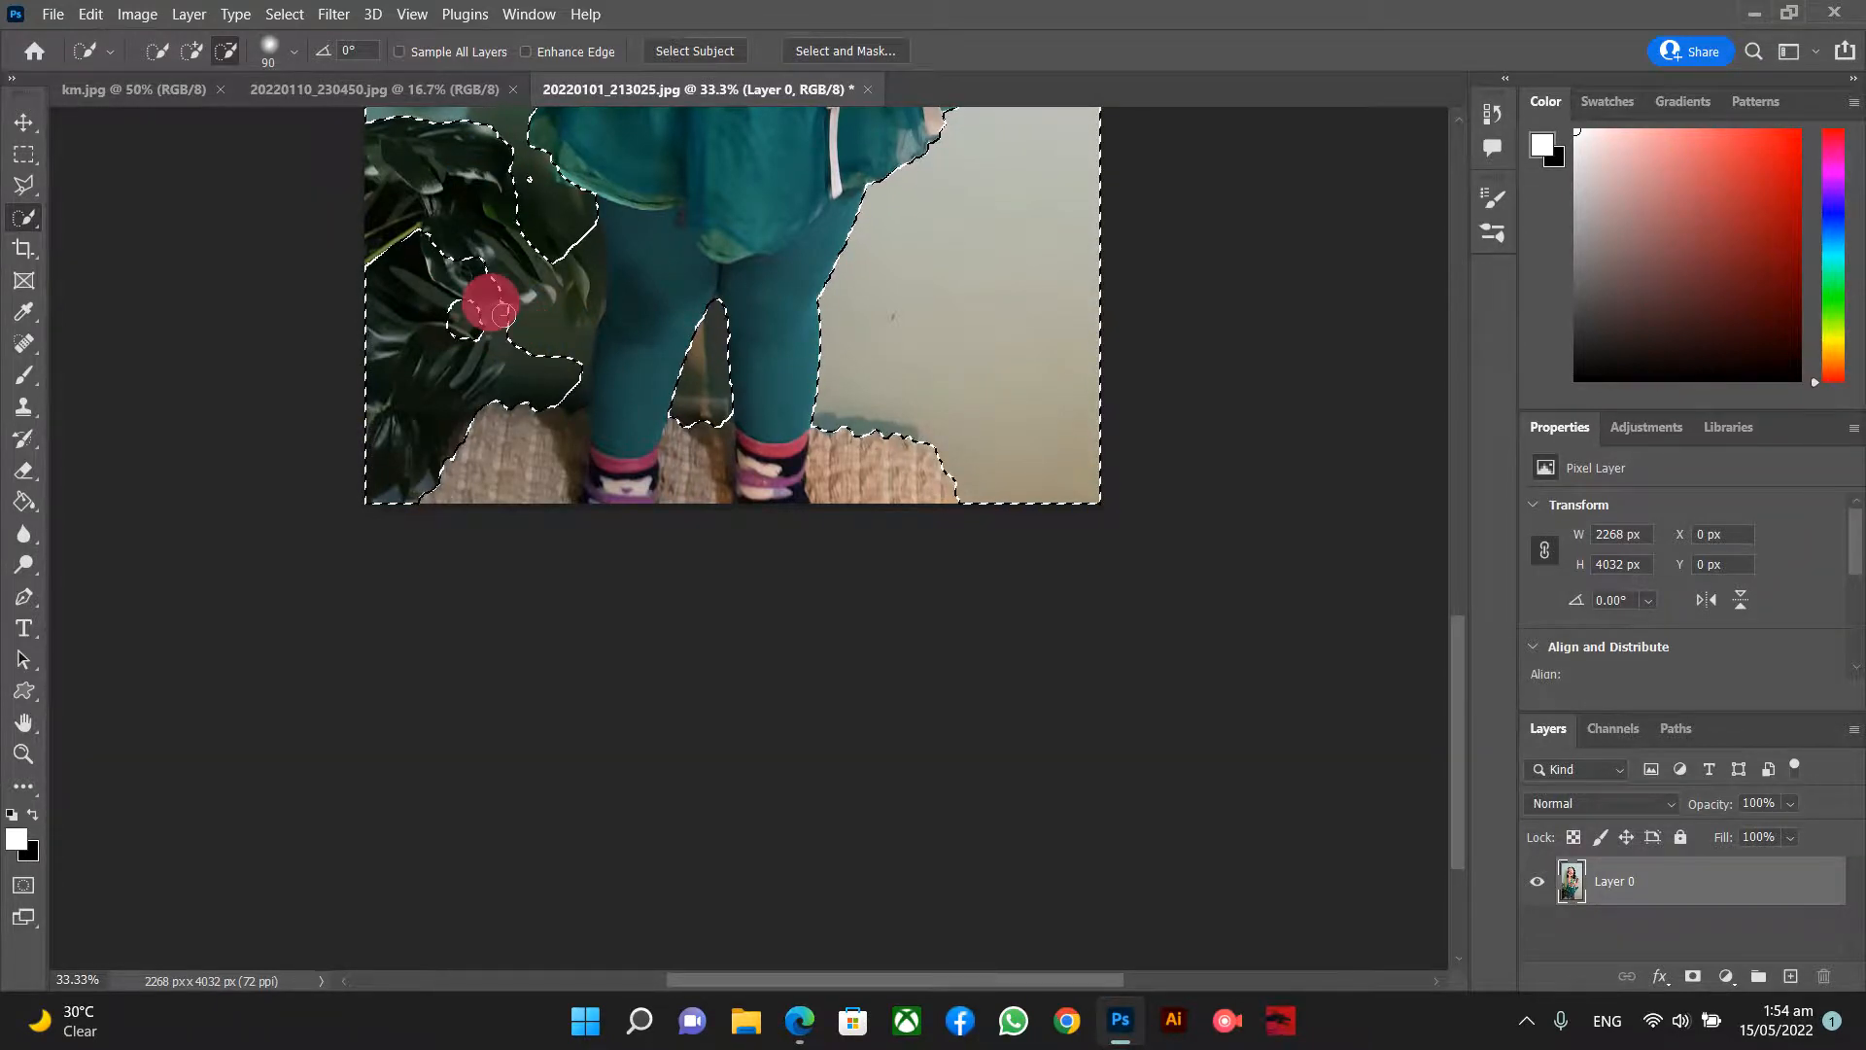
click(504, 314)
key(bracketright)
key(bracketright)
key(bracketright)
key(bracketright)
key(bracketright)
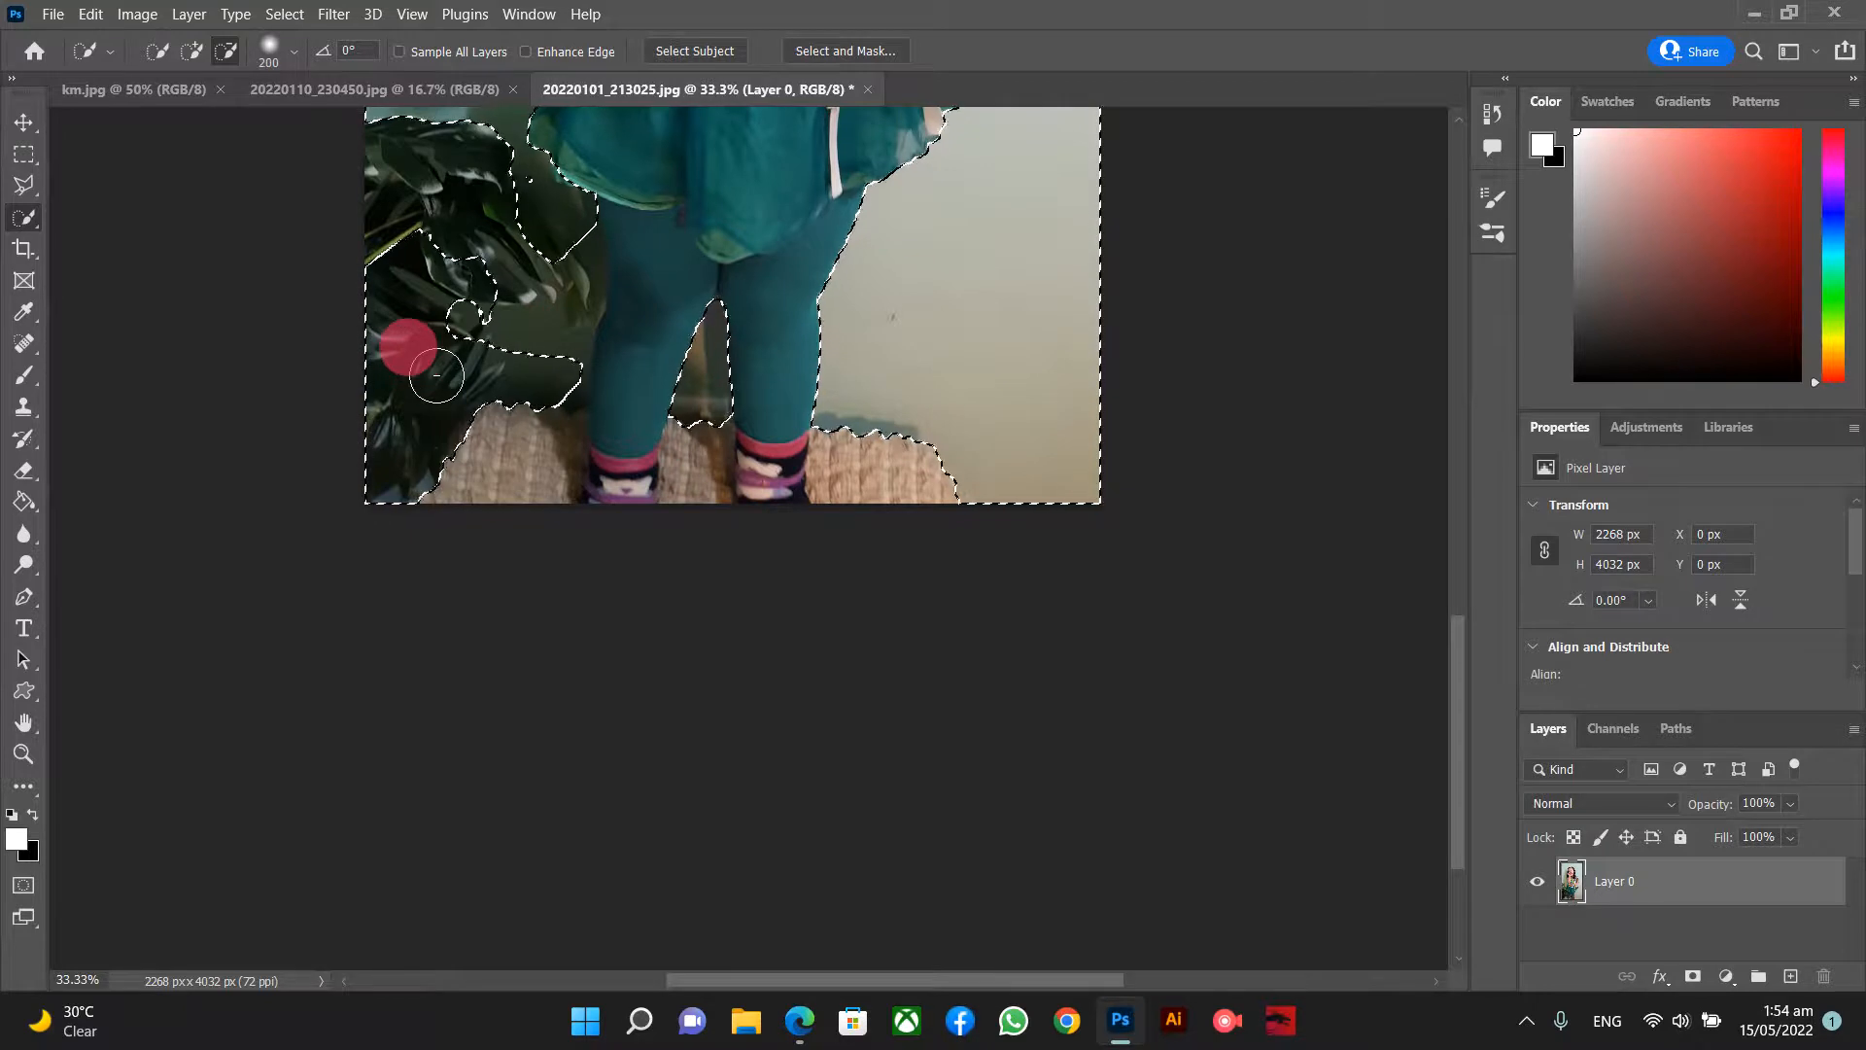
click(437, 375)
mouse_move(549, 369)
mouse_down()
mouse_move(369, 404)
mouse_move(349, 457)
mouse_move(361, 423)
mouse_move(379, 443)
mouse_move(374, 416)
mouse_move(471, 352)
mouse_move(486, 319)
mouse_move(419, 254)
mouse_move(396, 291)
mouse_move(383, 262)
mouse_move(445, 314)
mouse_up()
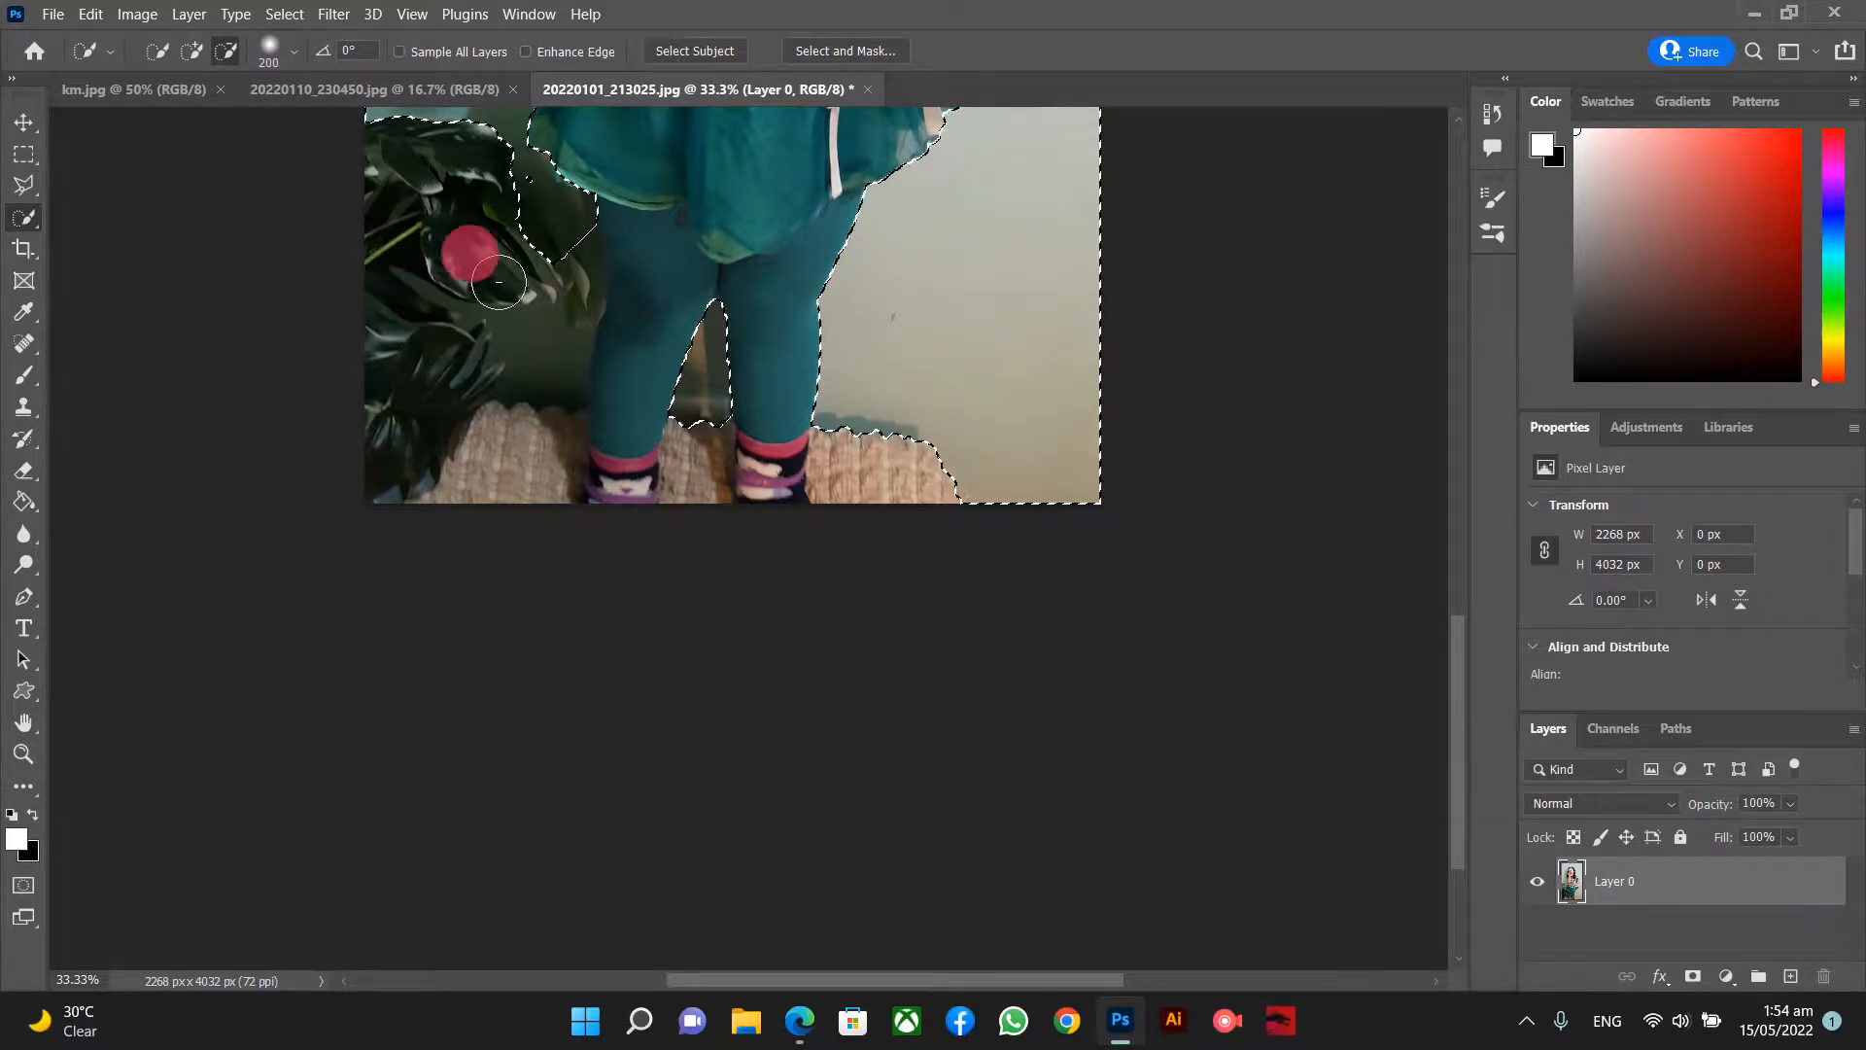
- Add the dark wall patch between the lower plant and the leg to the selection with an 80 px brush
click(192, 51)
click(191, 52)
key(bracketleft)
key(bracketleft)
key(bracketleft)
key(bracketleft)
key(bracketleft)
key(bracketleft)
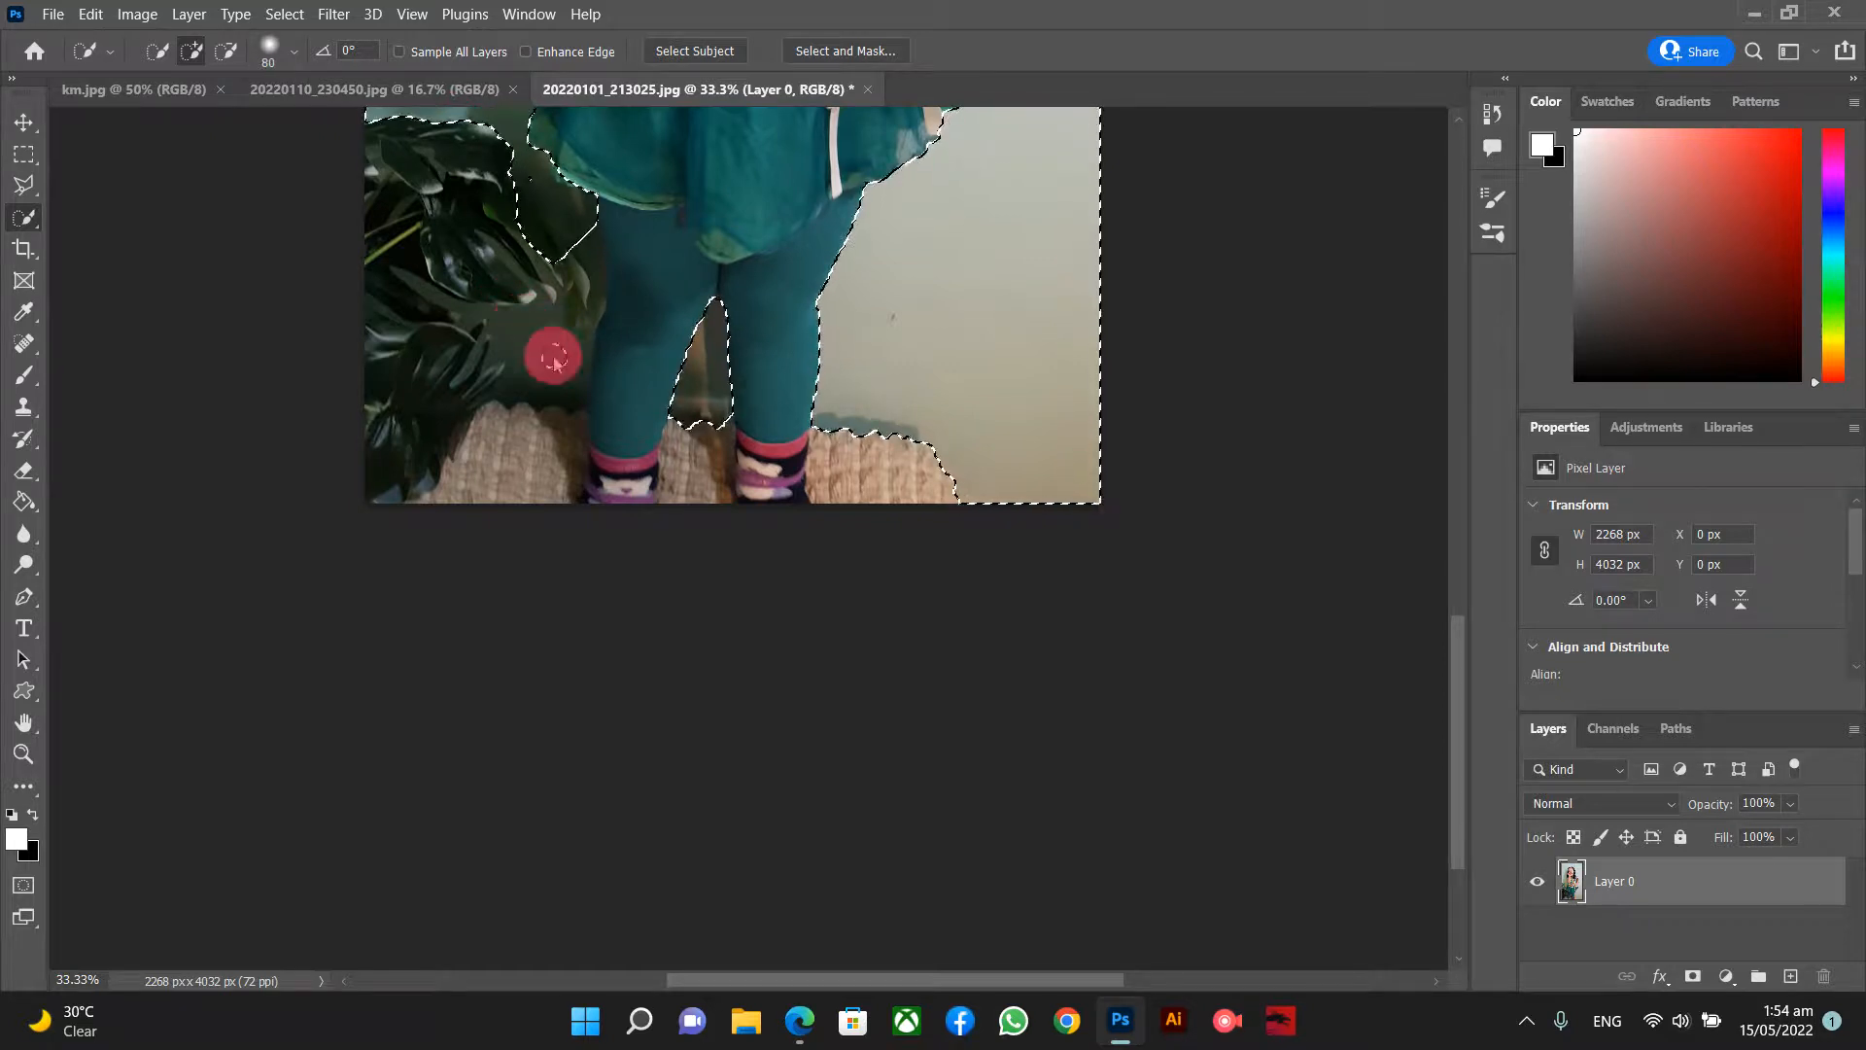
click(559, 329)
click(548, 323)
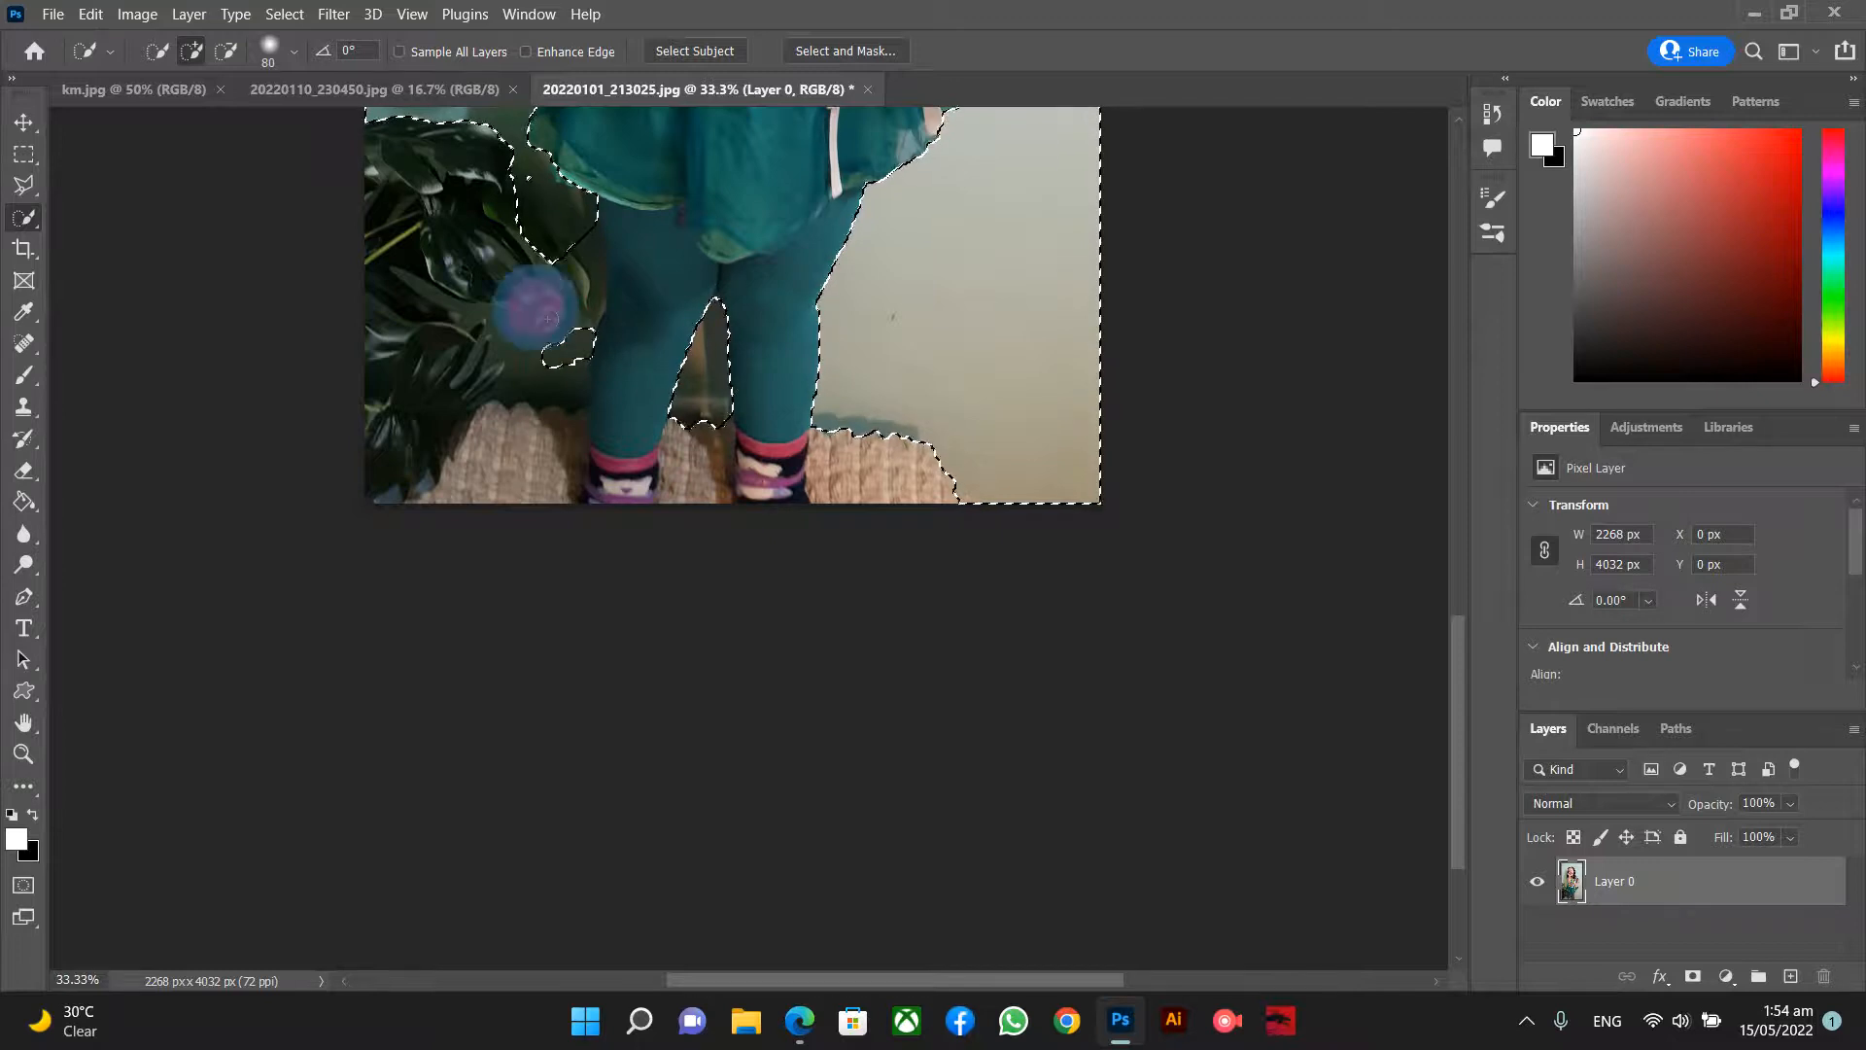
click(524, 322)
click(534, 371)
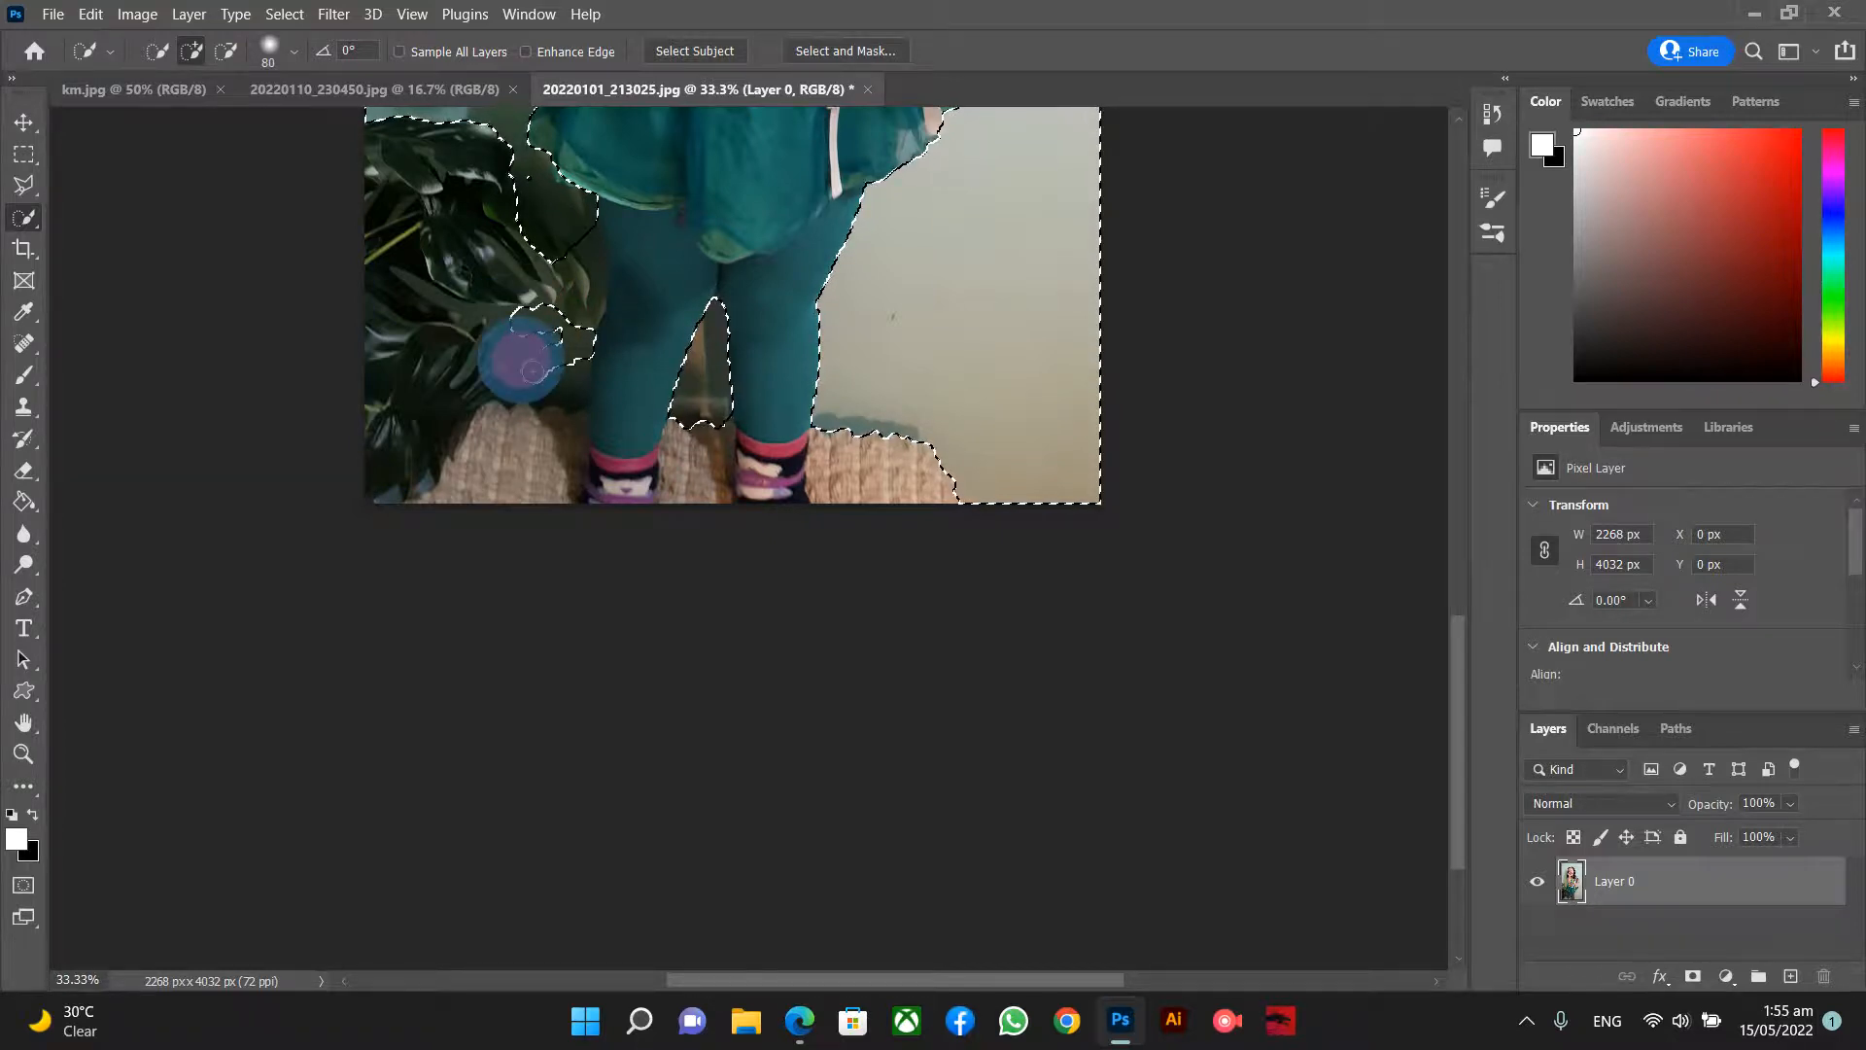
click(569, 374)
click(508, 342)
click(504, 314)
click(528, 319)
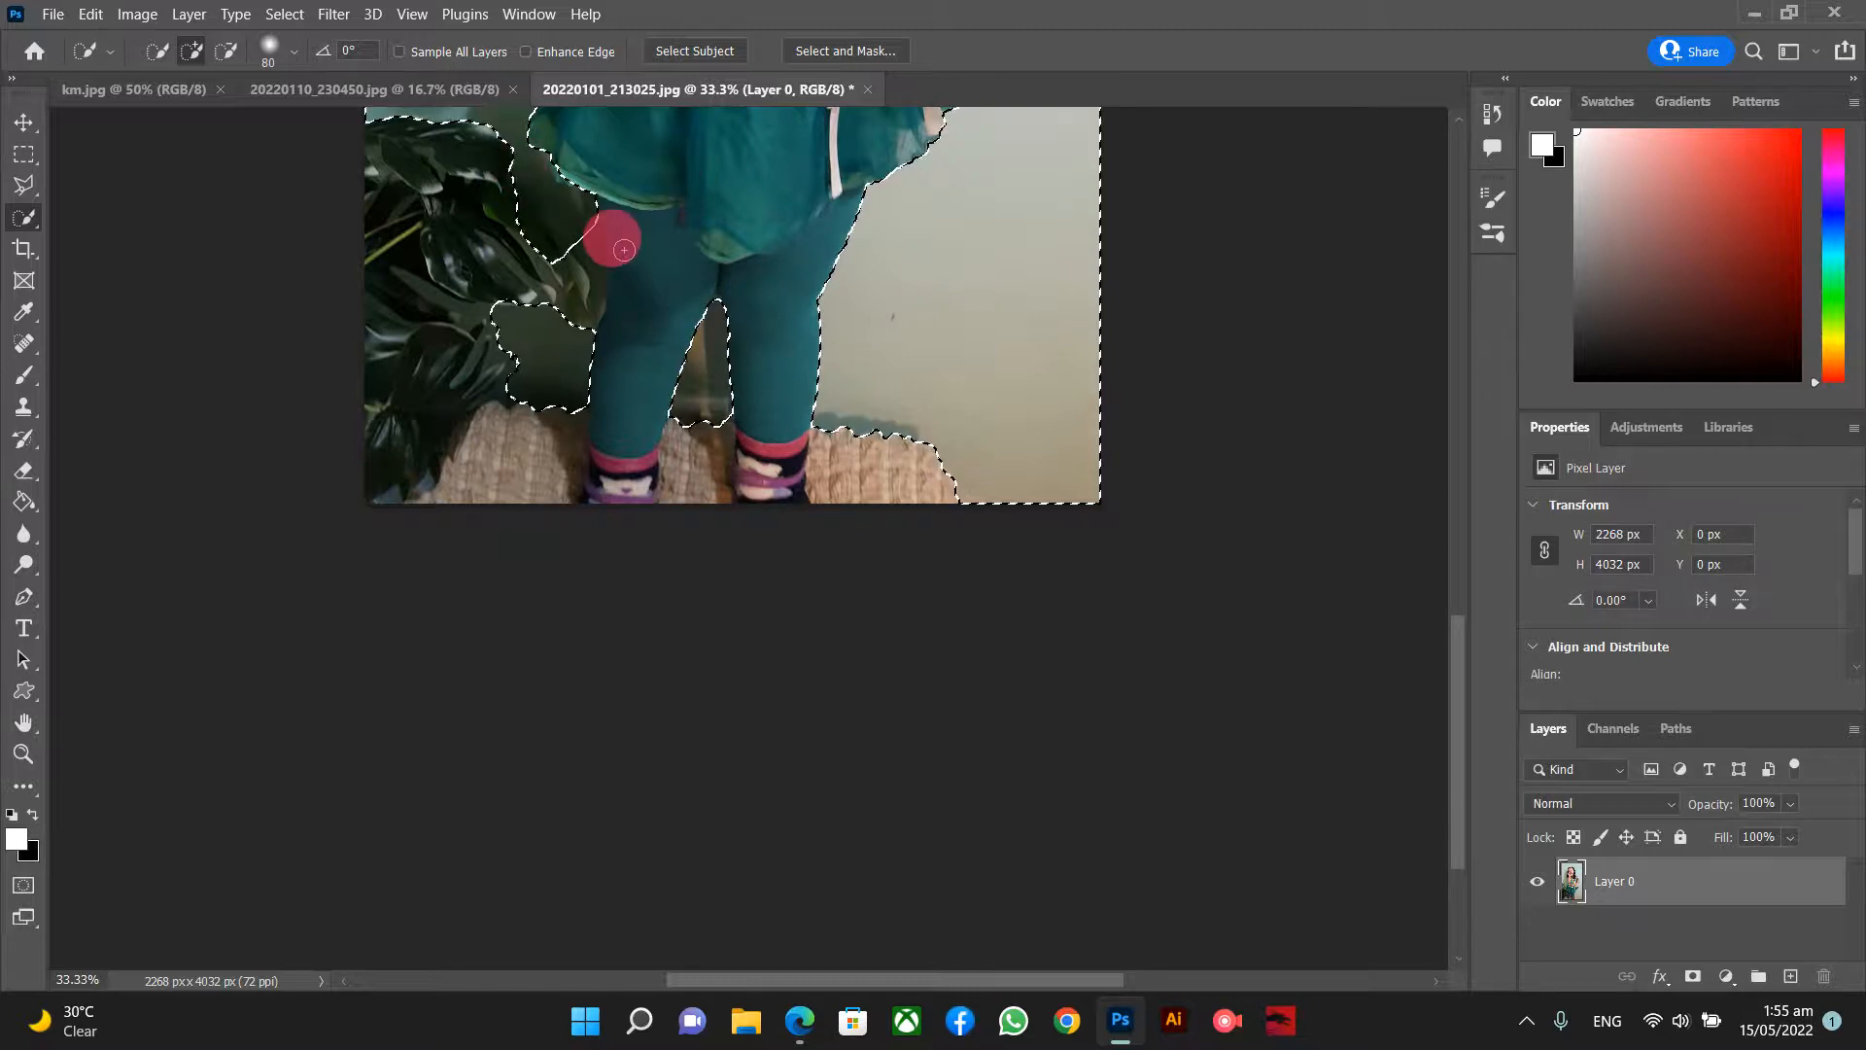
- Review the wall selection around the girl's whole figure and the plant
key(ctrl+minus)
key(ctrl+minus)
key(ctrl+minus)
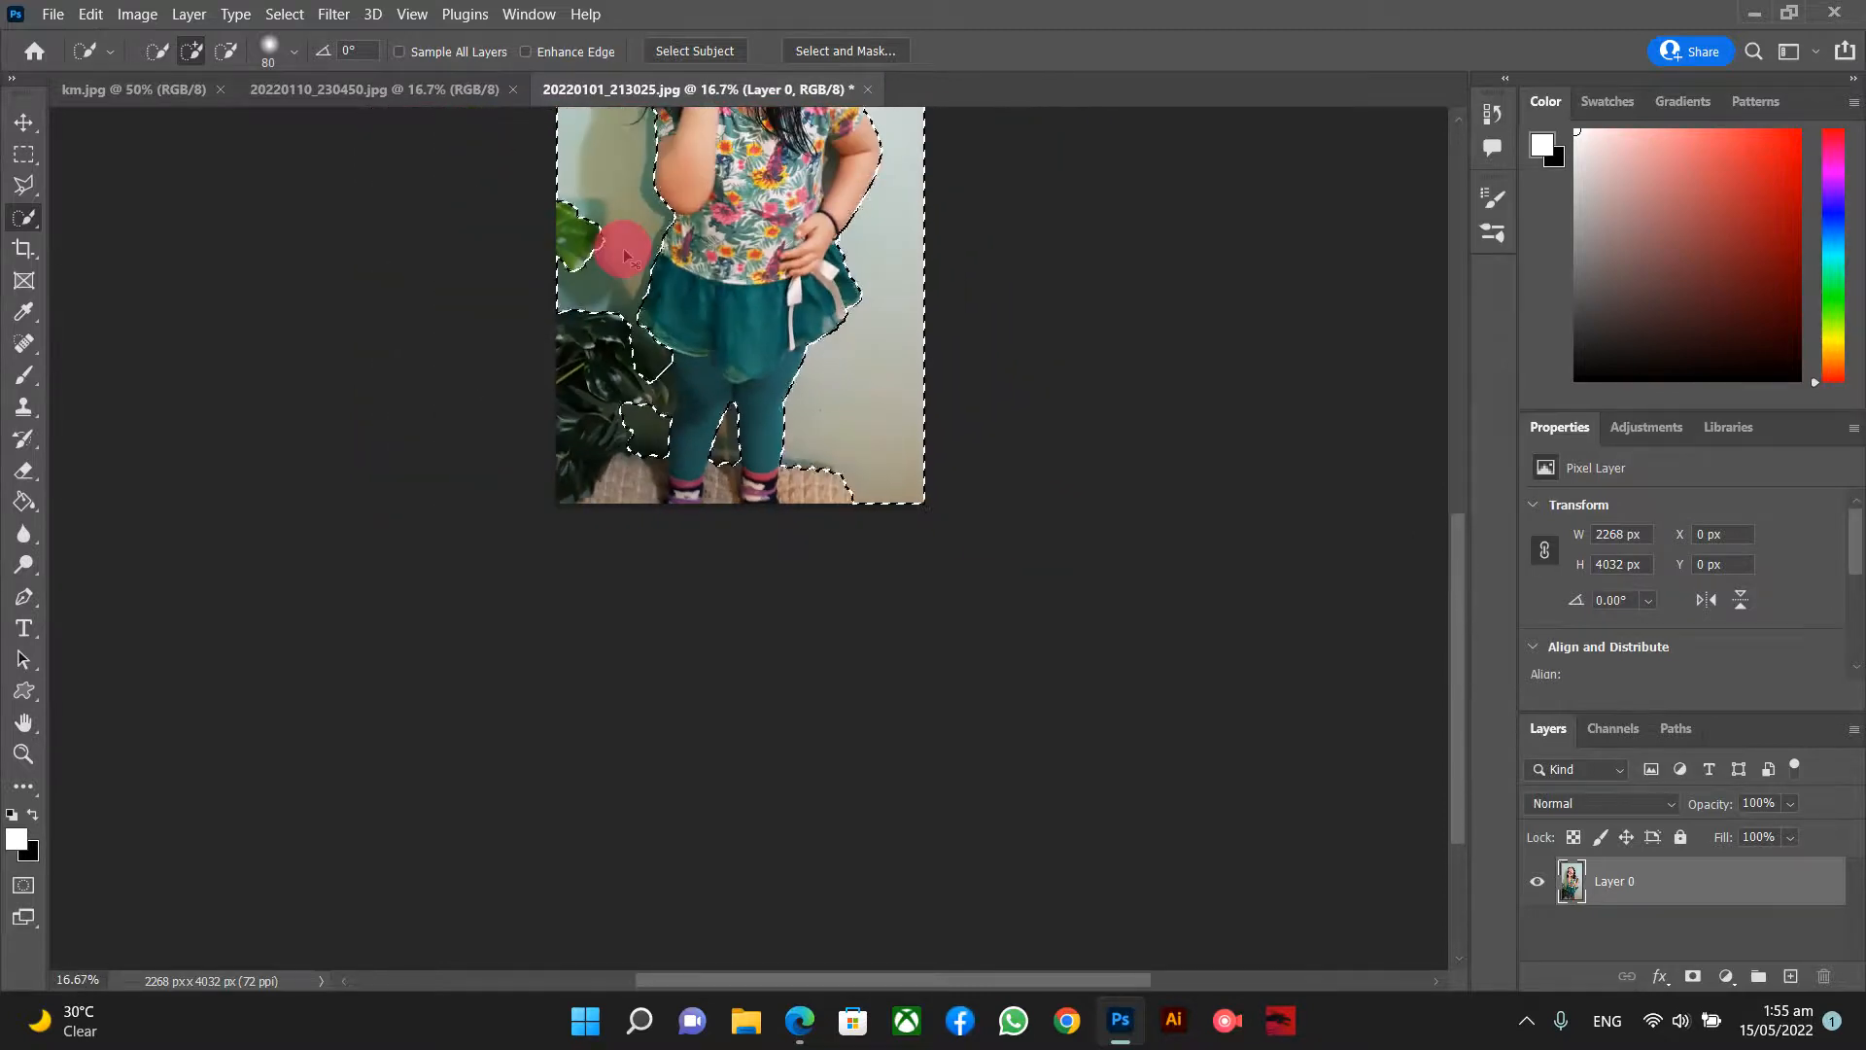
key(ctrl+minus)
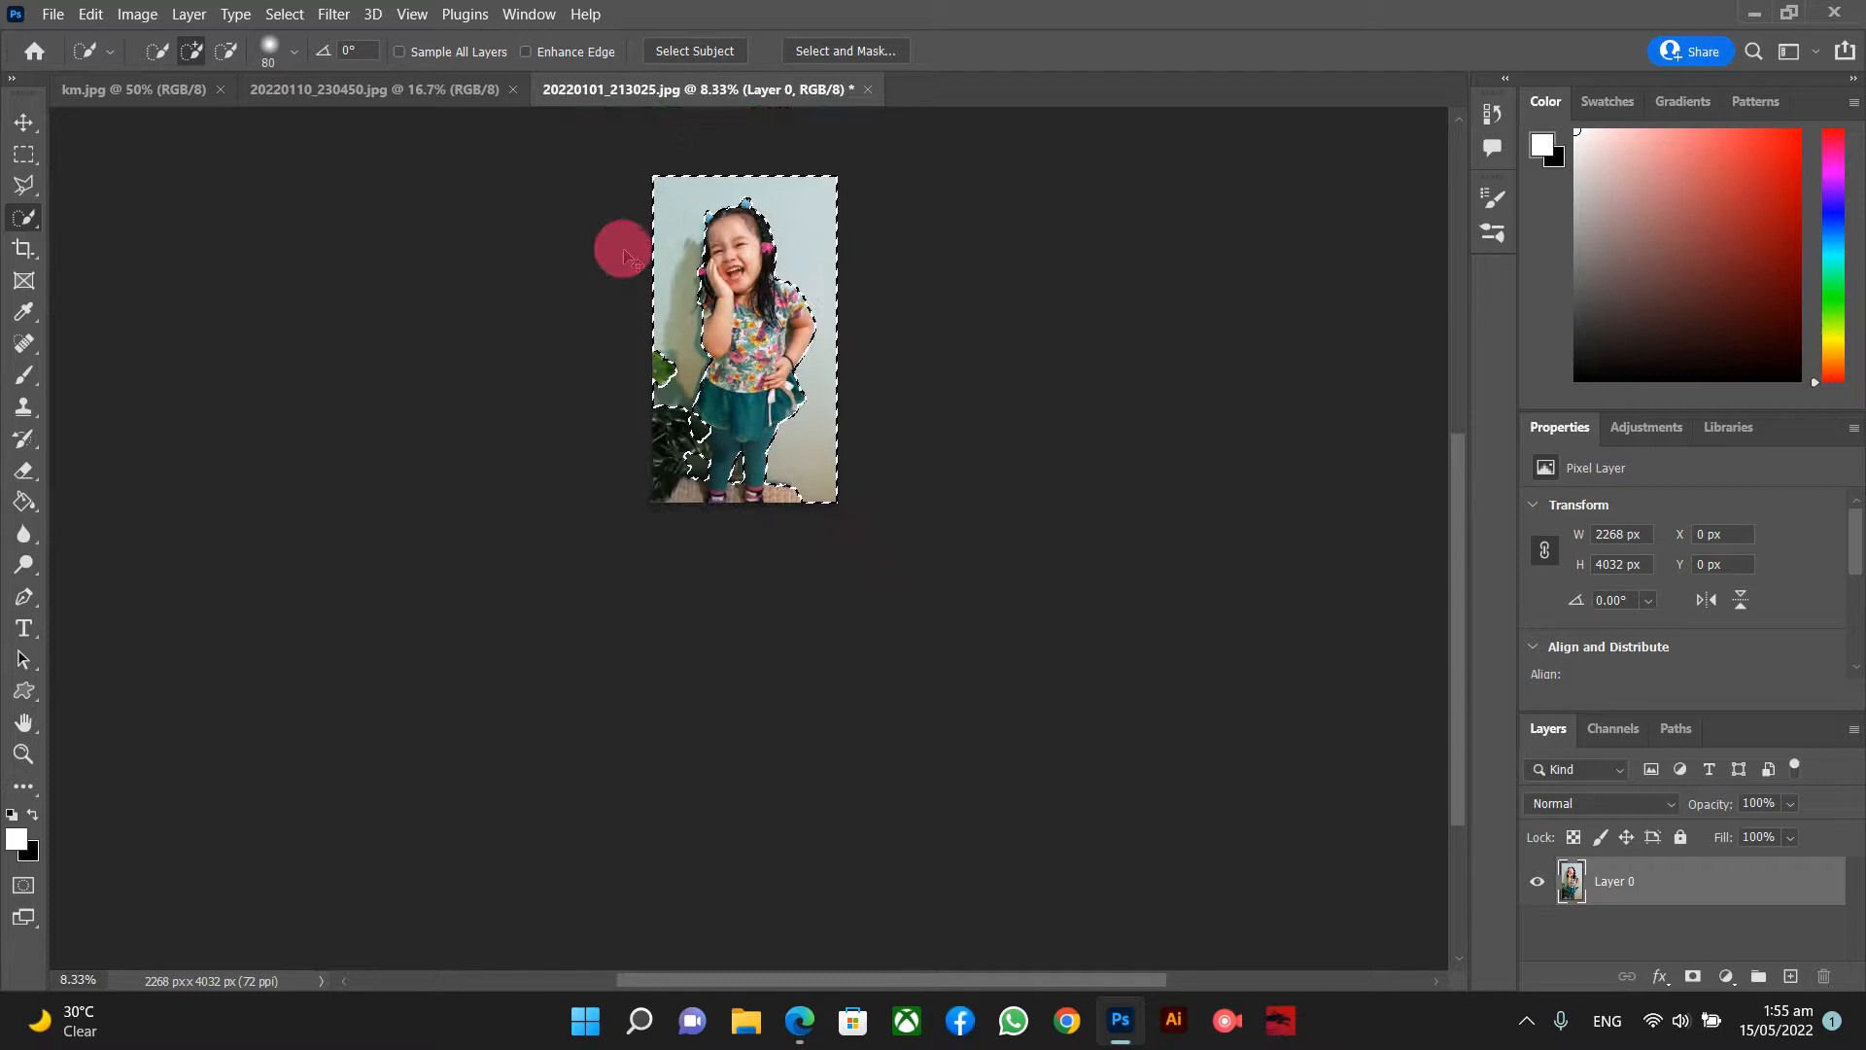
key(ctrl+plus)
key(ctrl+plus)
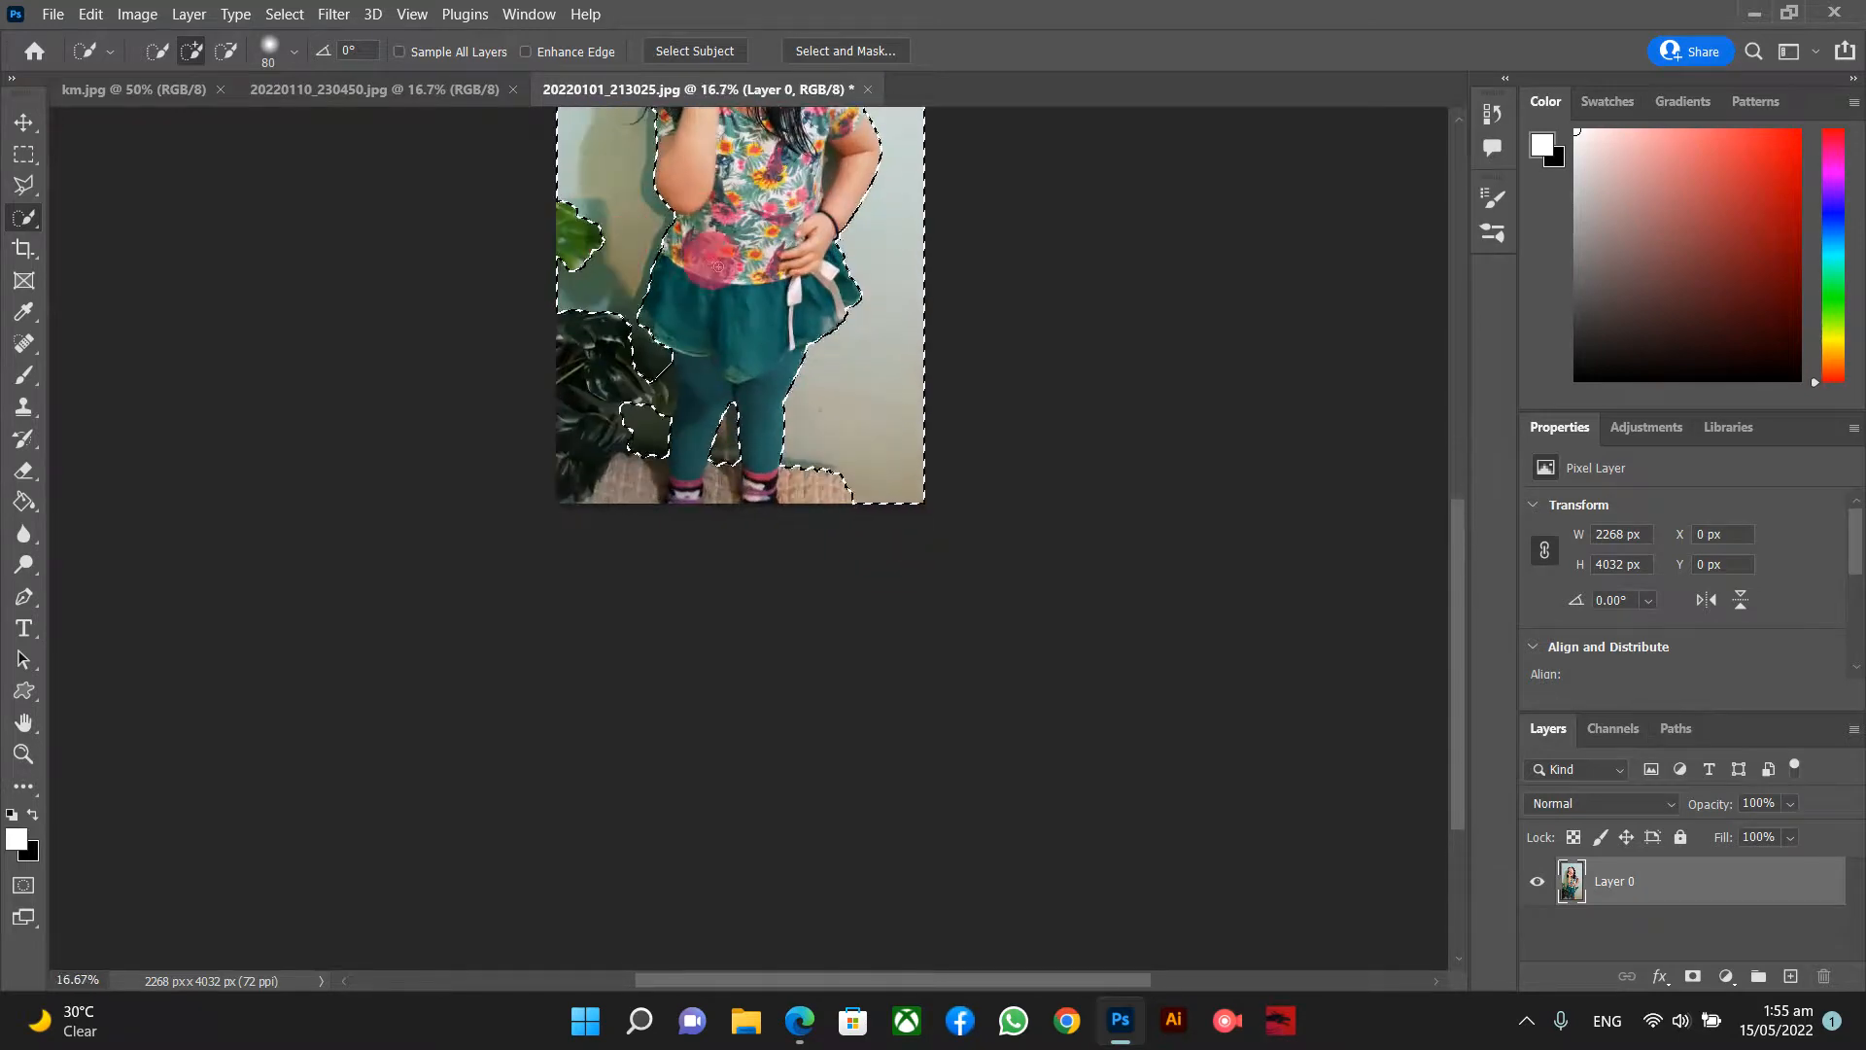
scroll(718, 266, up, 5)
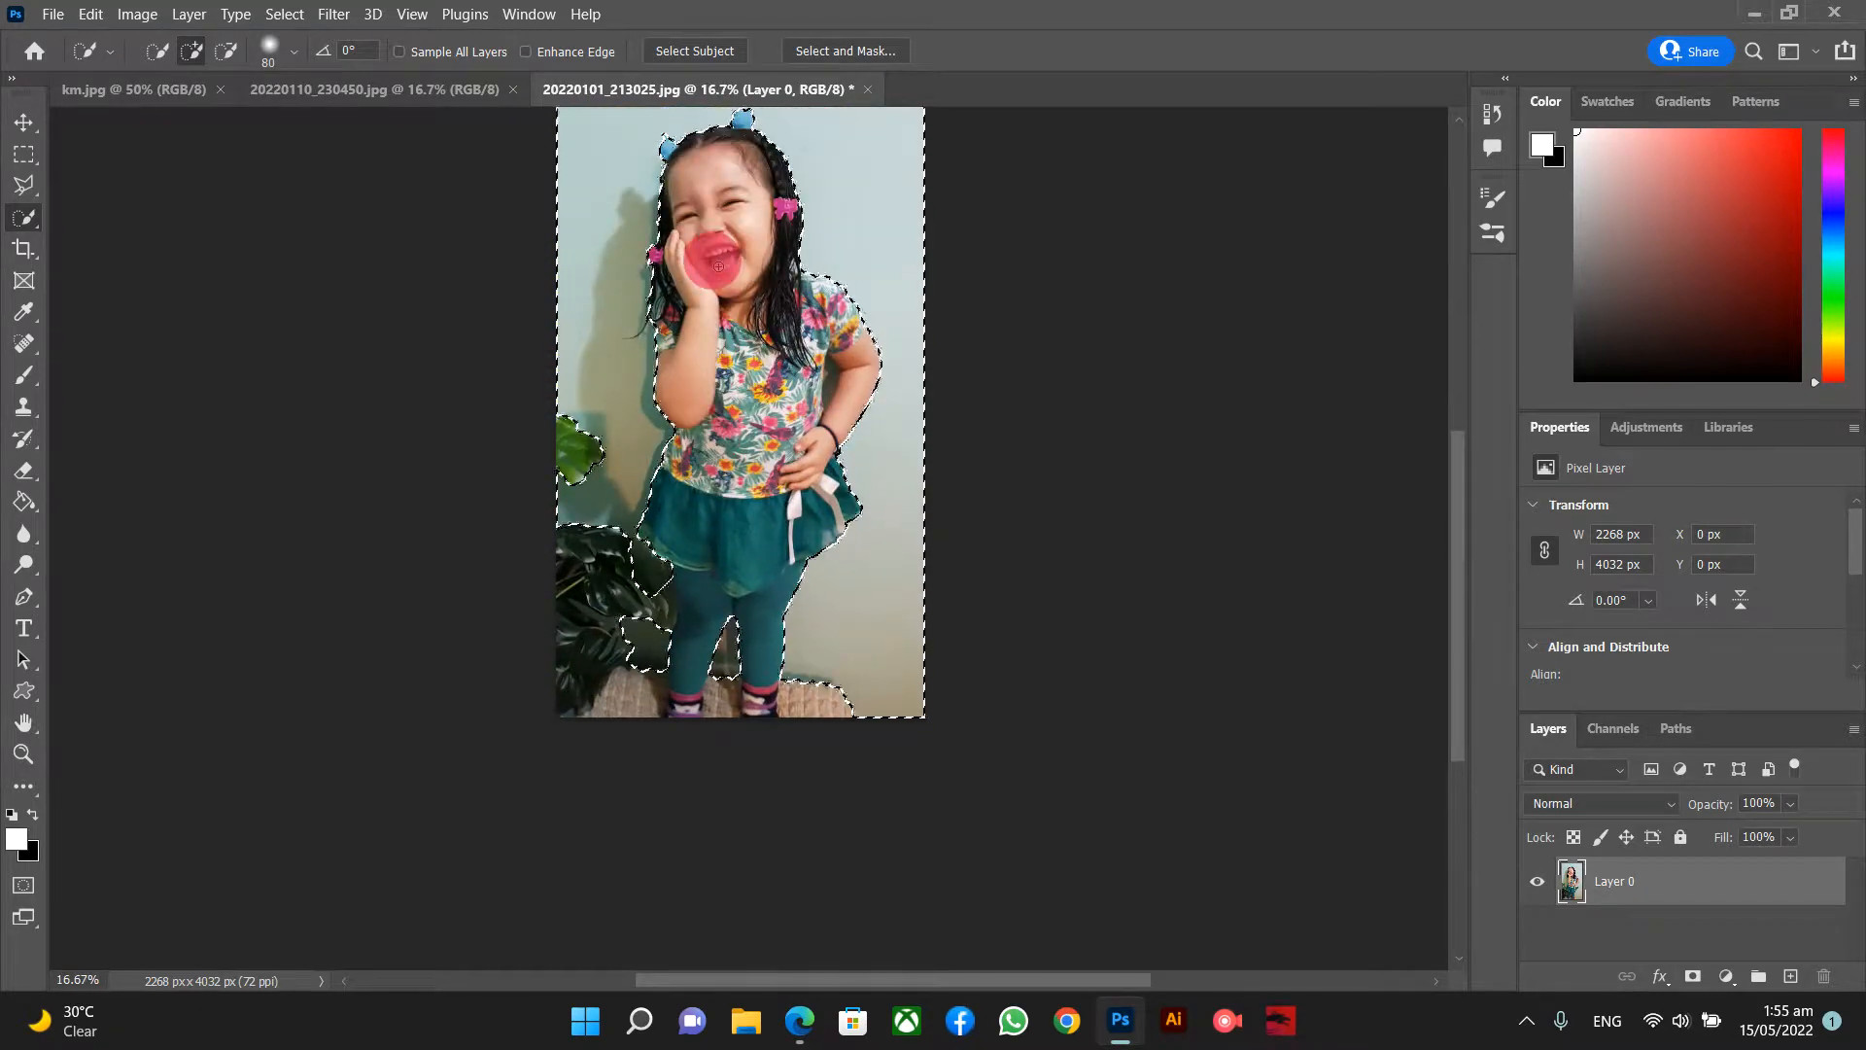
- Open a Hue/Saturation adjustment for the selected wall and turn on Colorize, keeping the photo unobstructed by the dialog
scroll(718, 266, up, 1)
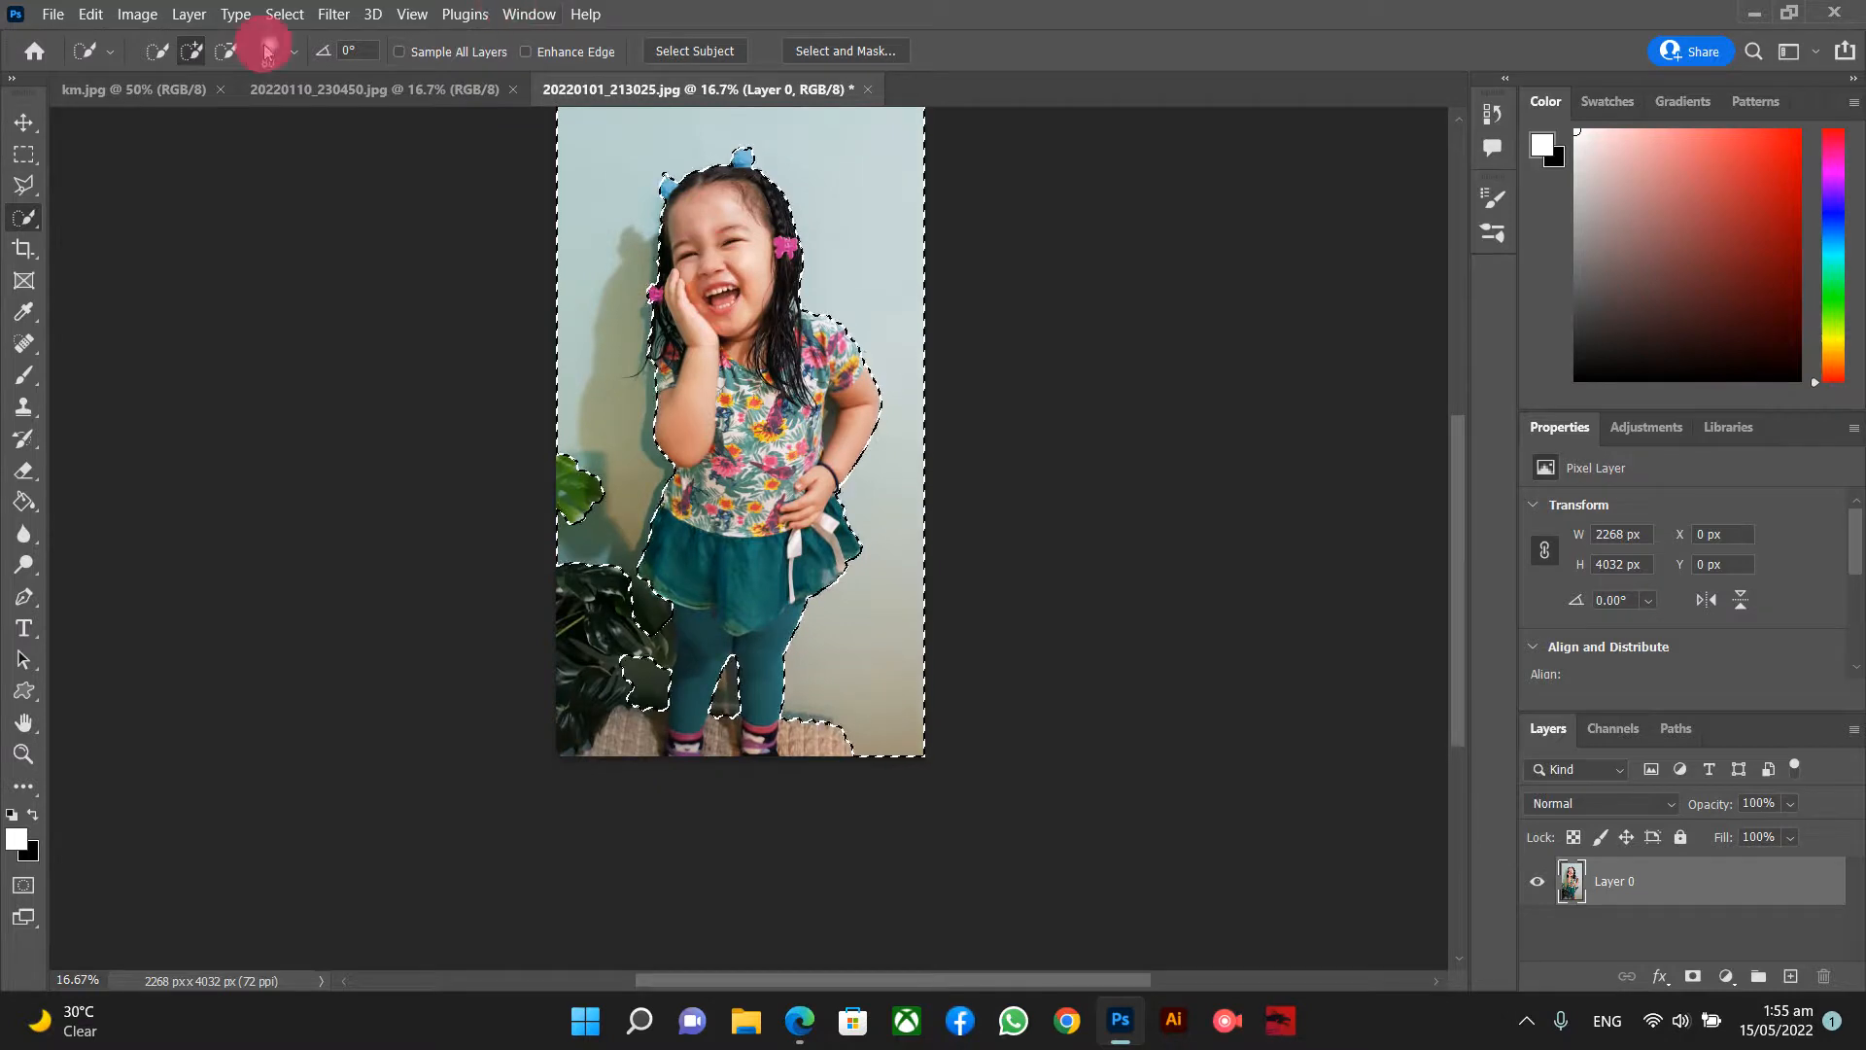
click(137, 14)
mouse_move(204, 71)
click(453, 192)
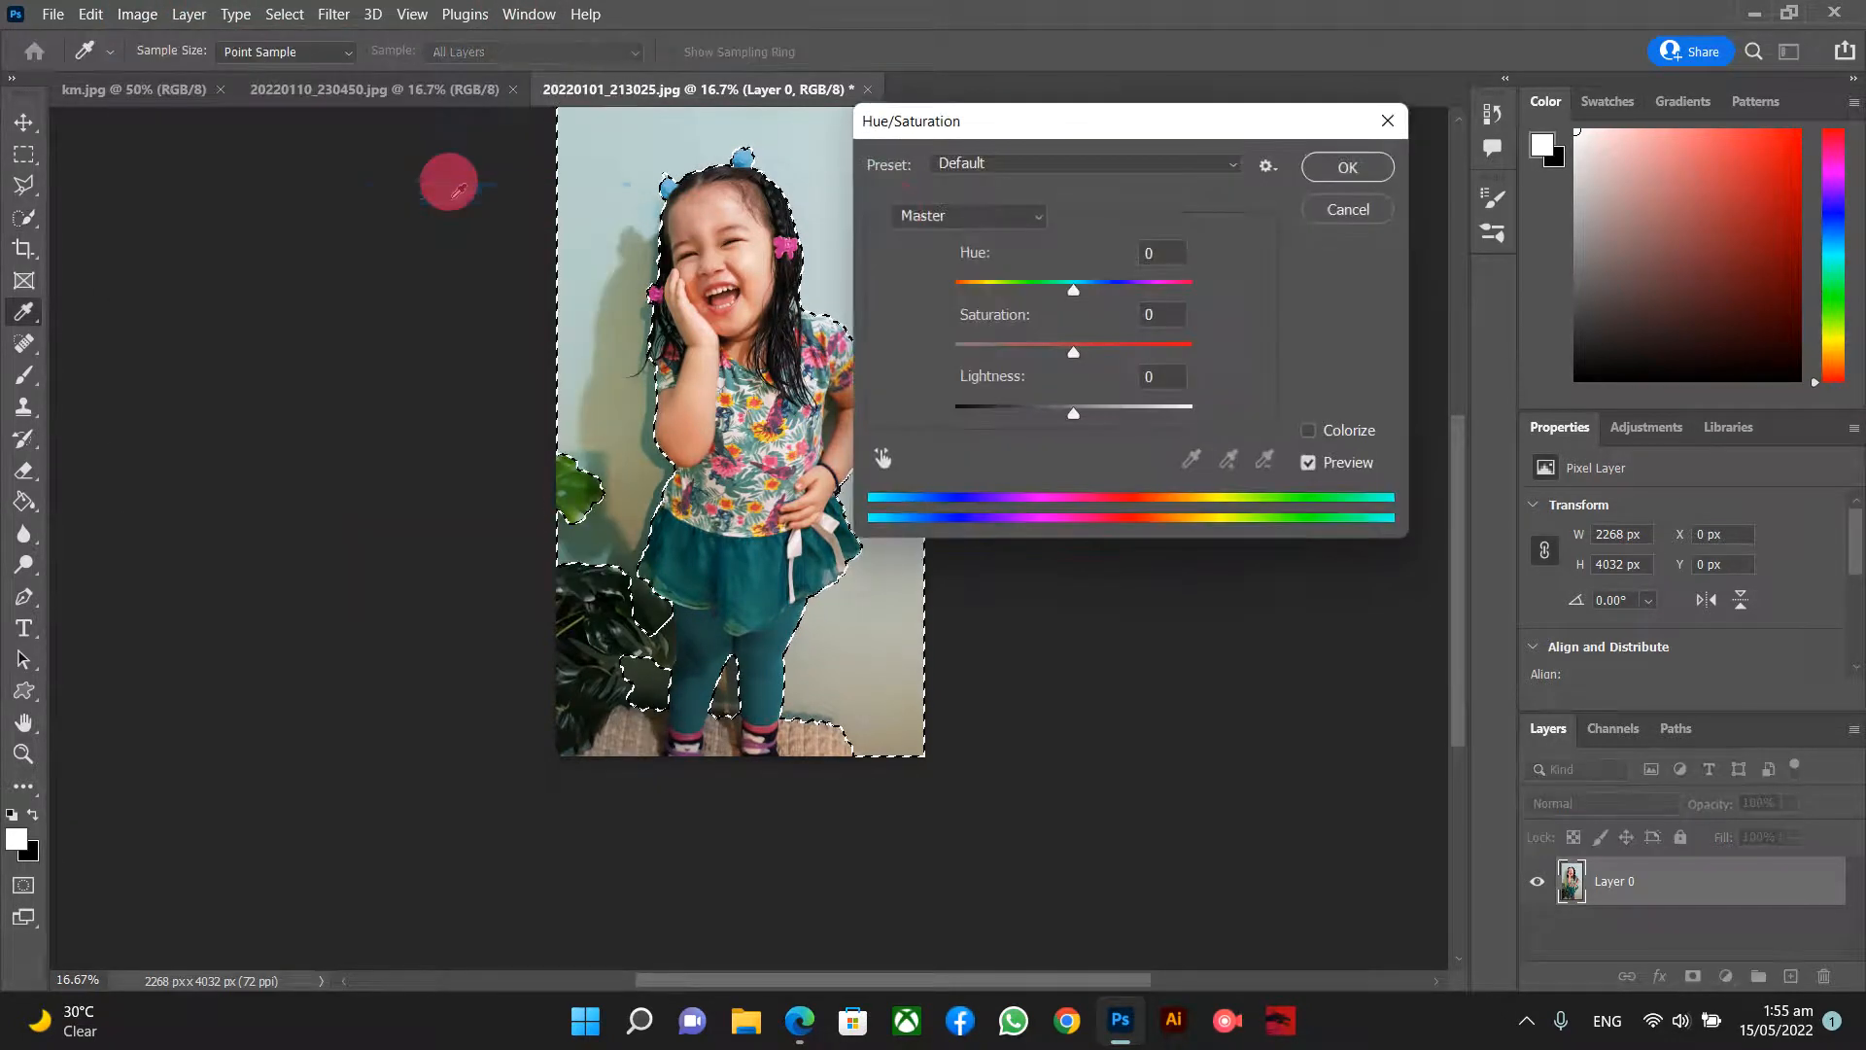
click(1309, 432)
drag(1087, 120, 1277, 136)
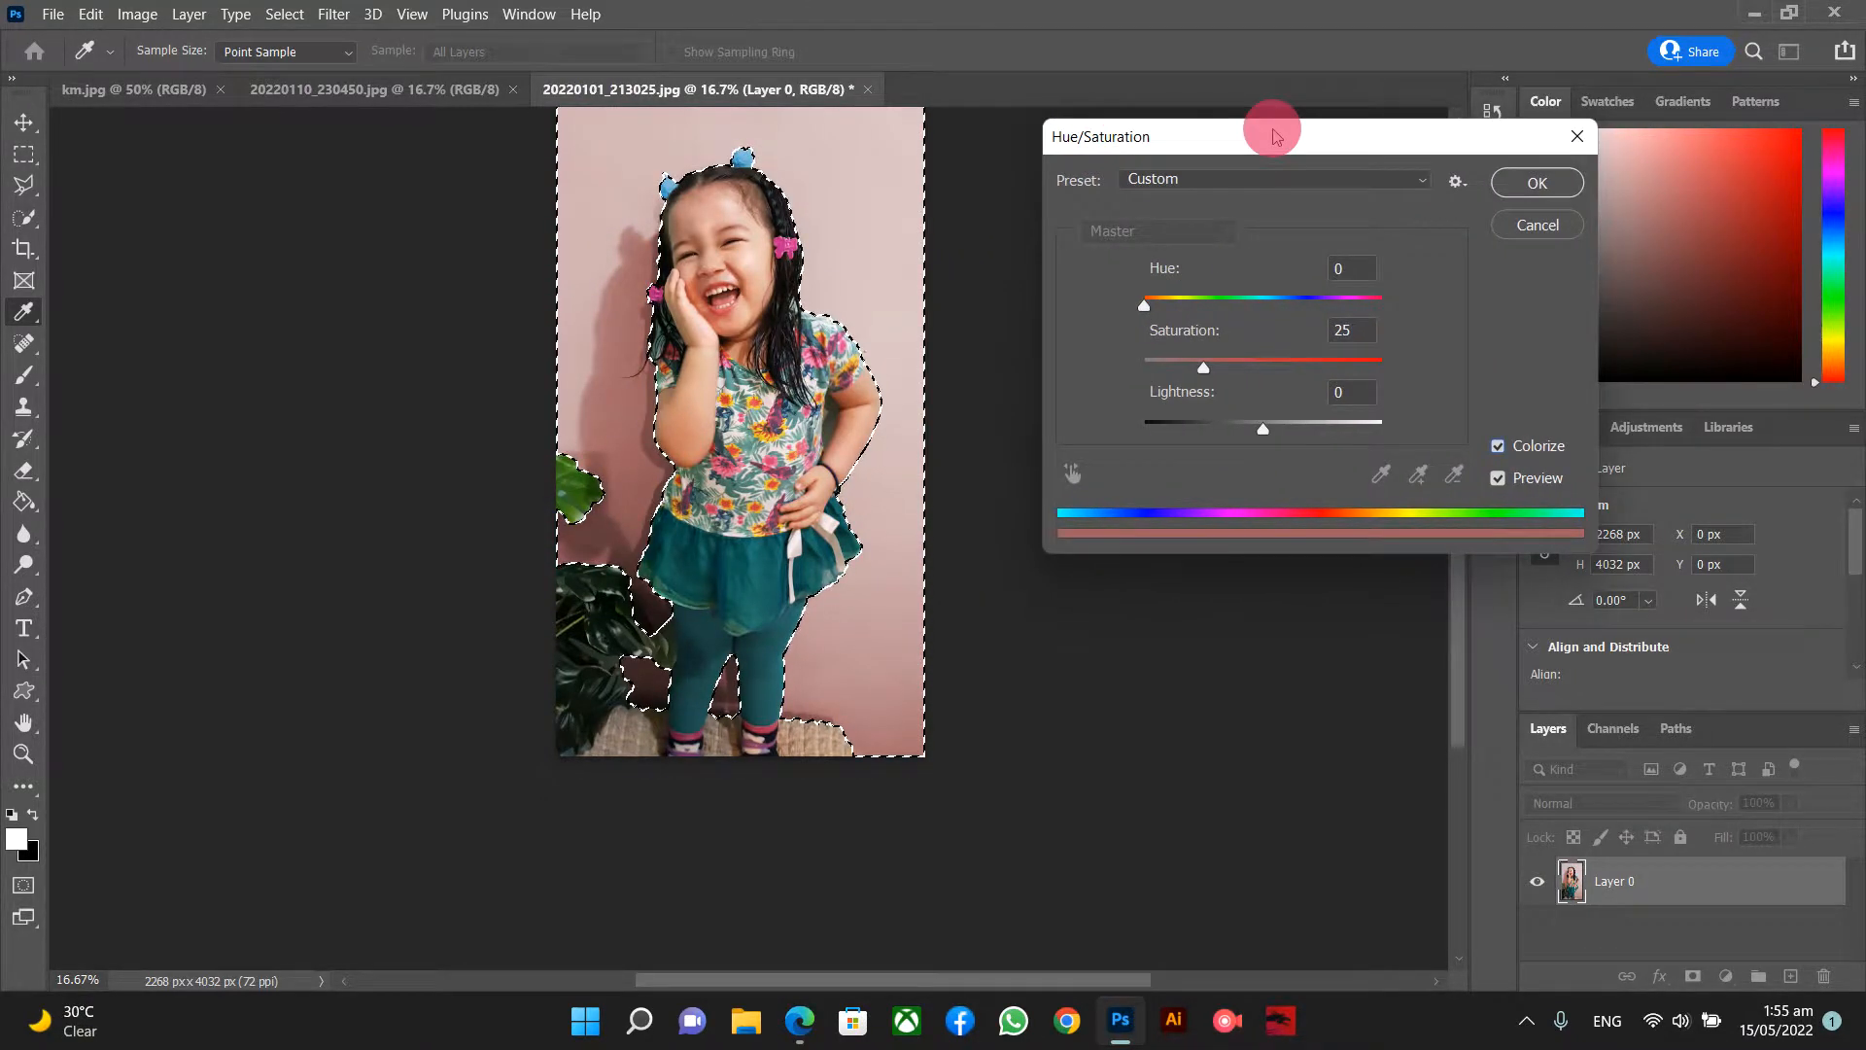
- Colorize the wall green with Hue 116, Saturation 43 and Lightness -33, and apply the adjustment
click(1241, 304)
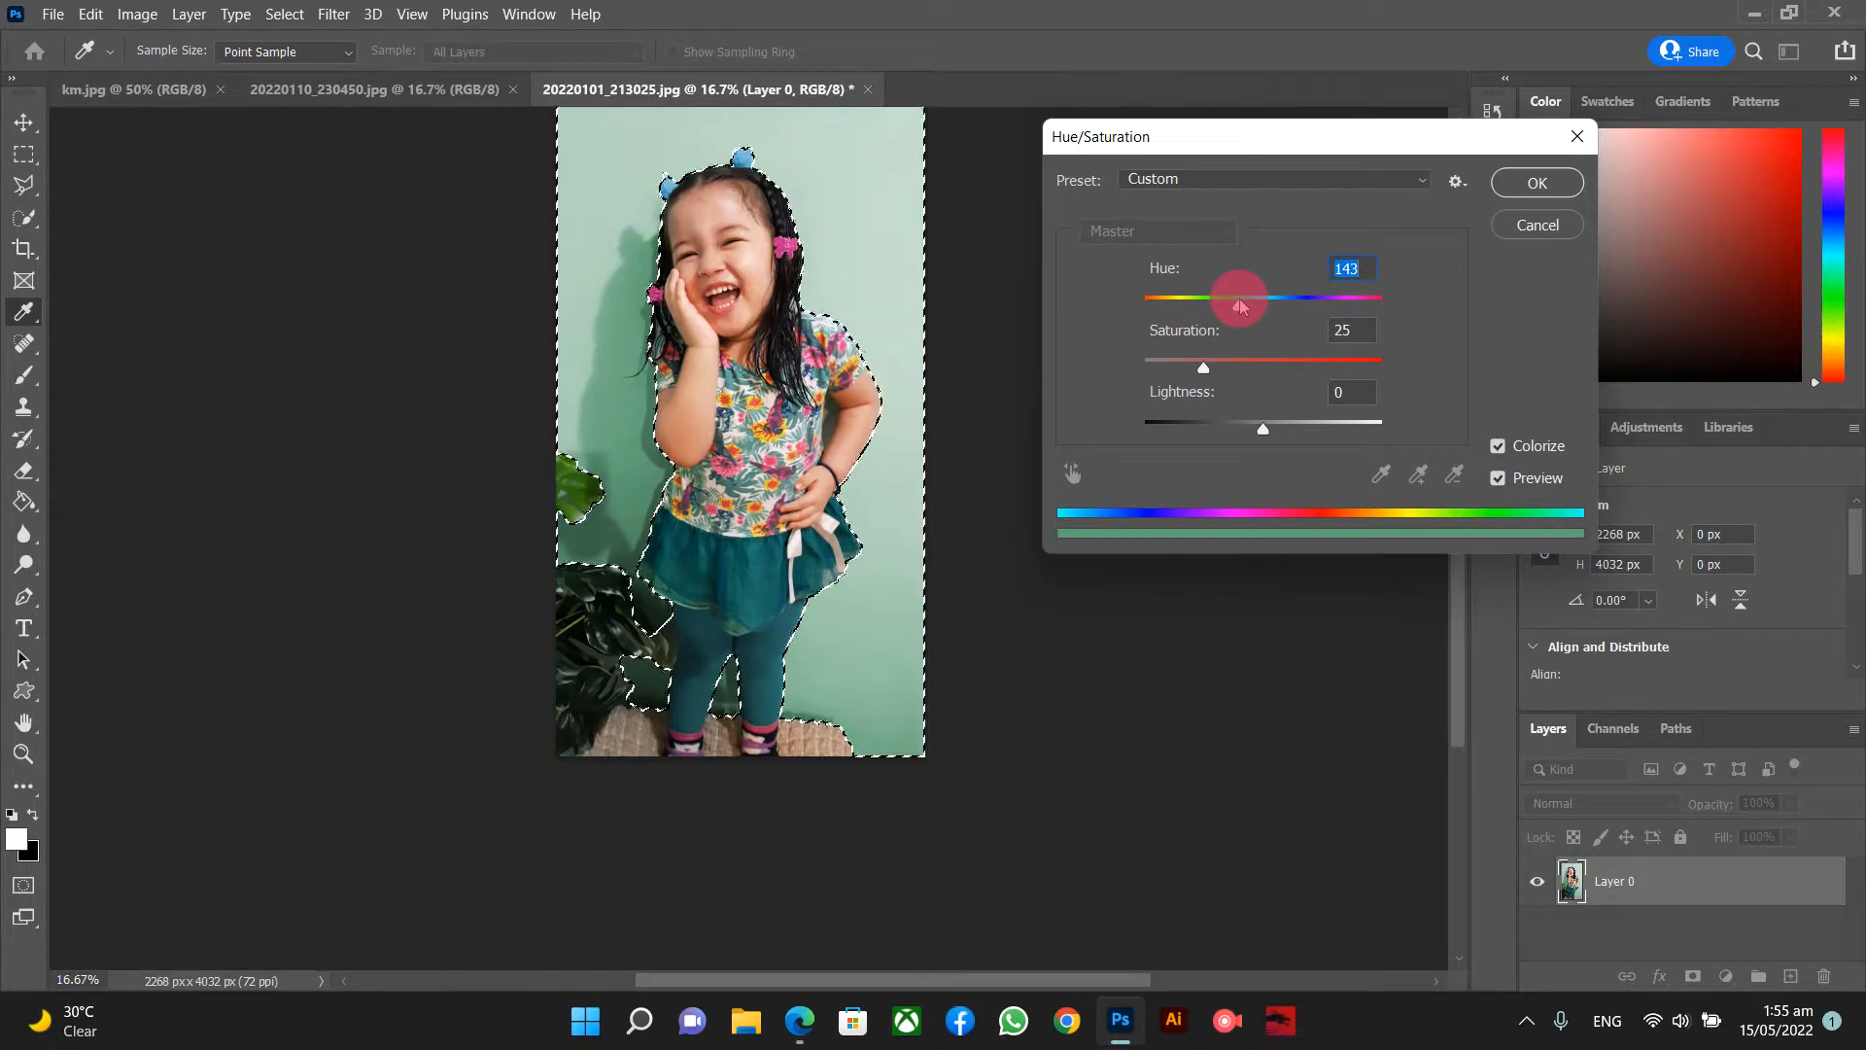
click(1242, 302)
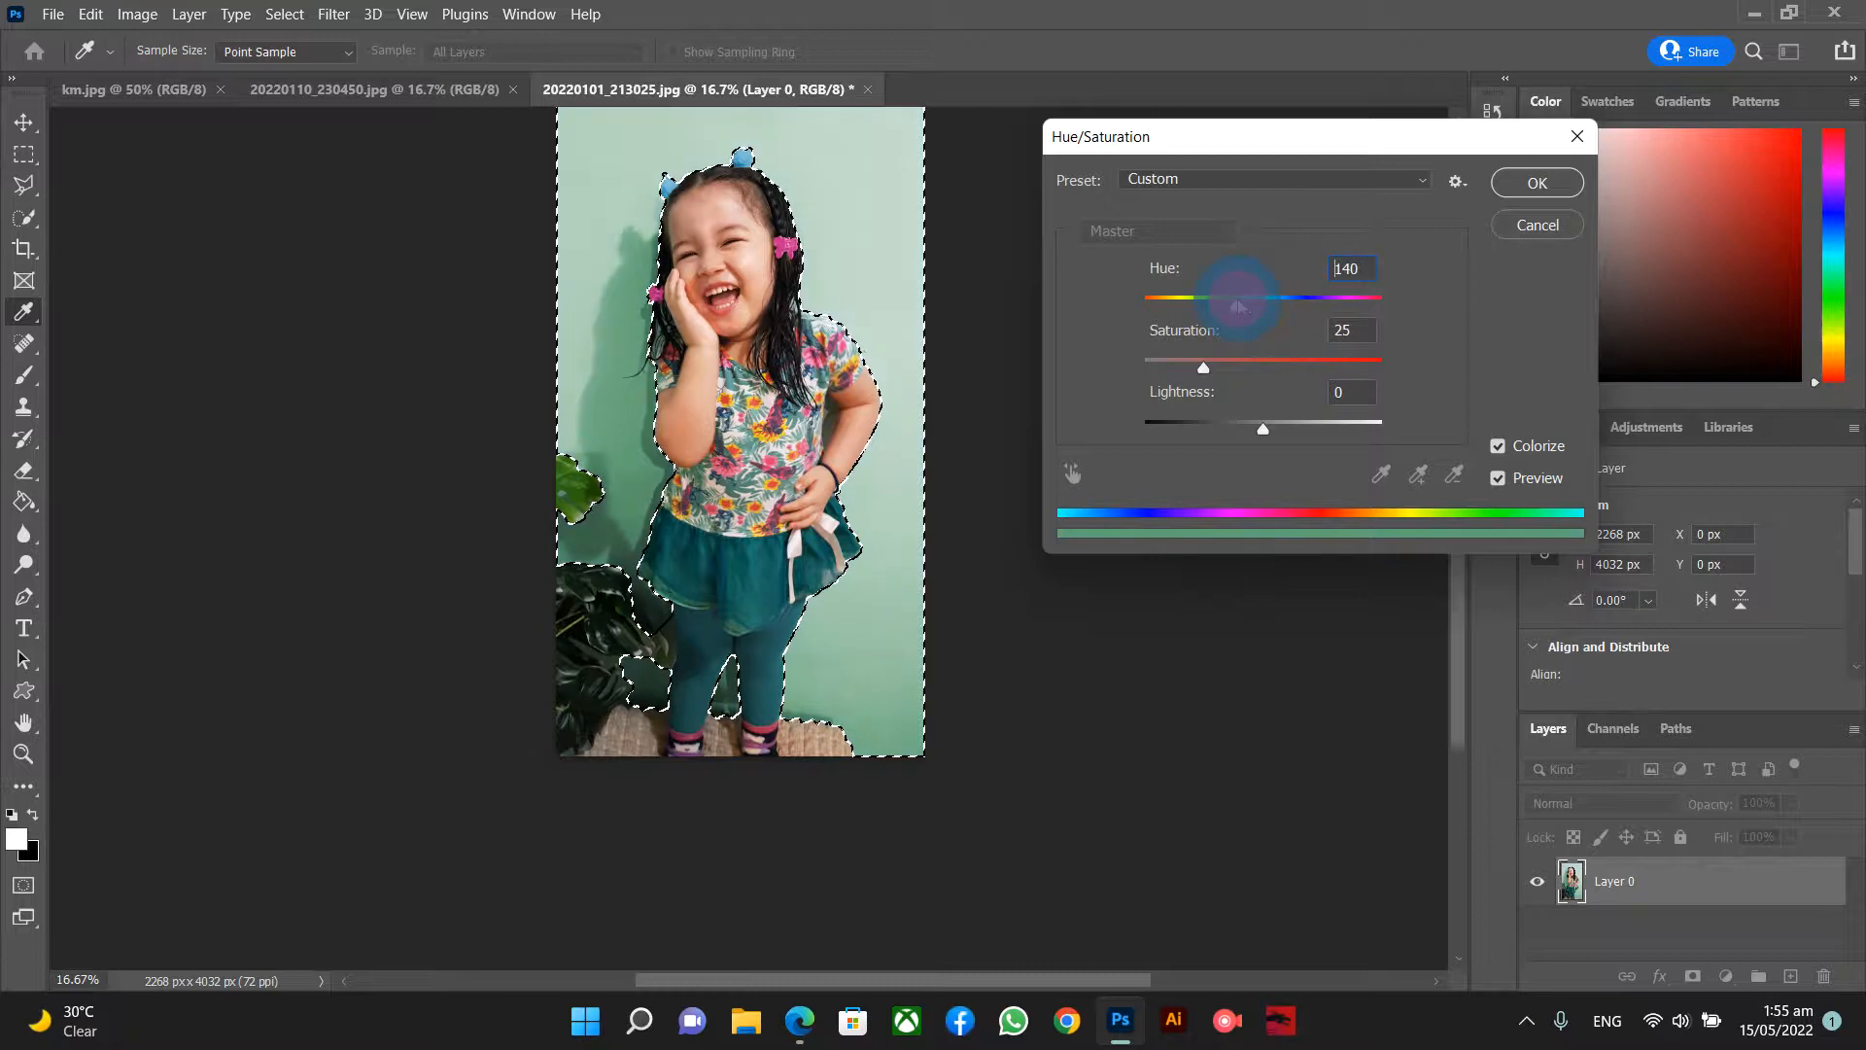
drag(1232, 306, 1217, 297)
click(1218, 304)
drag(1204, 367, 1226, 437)
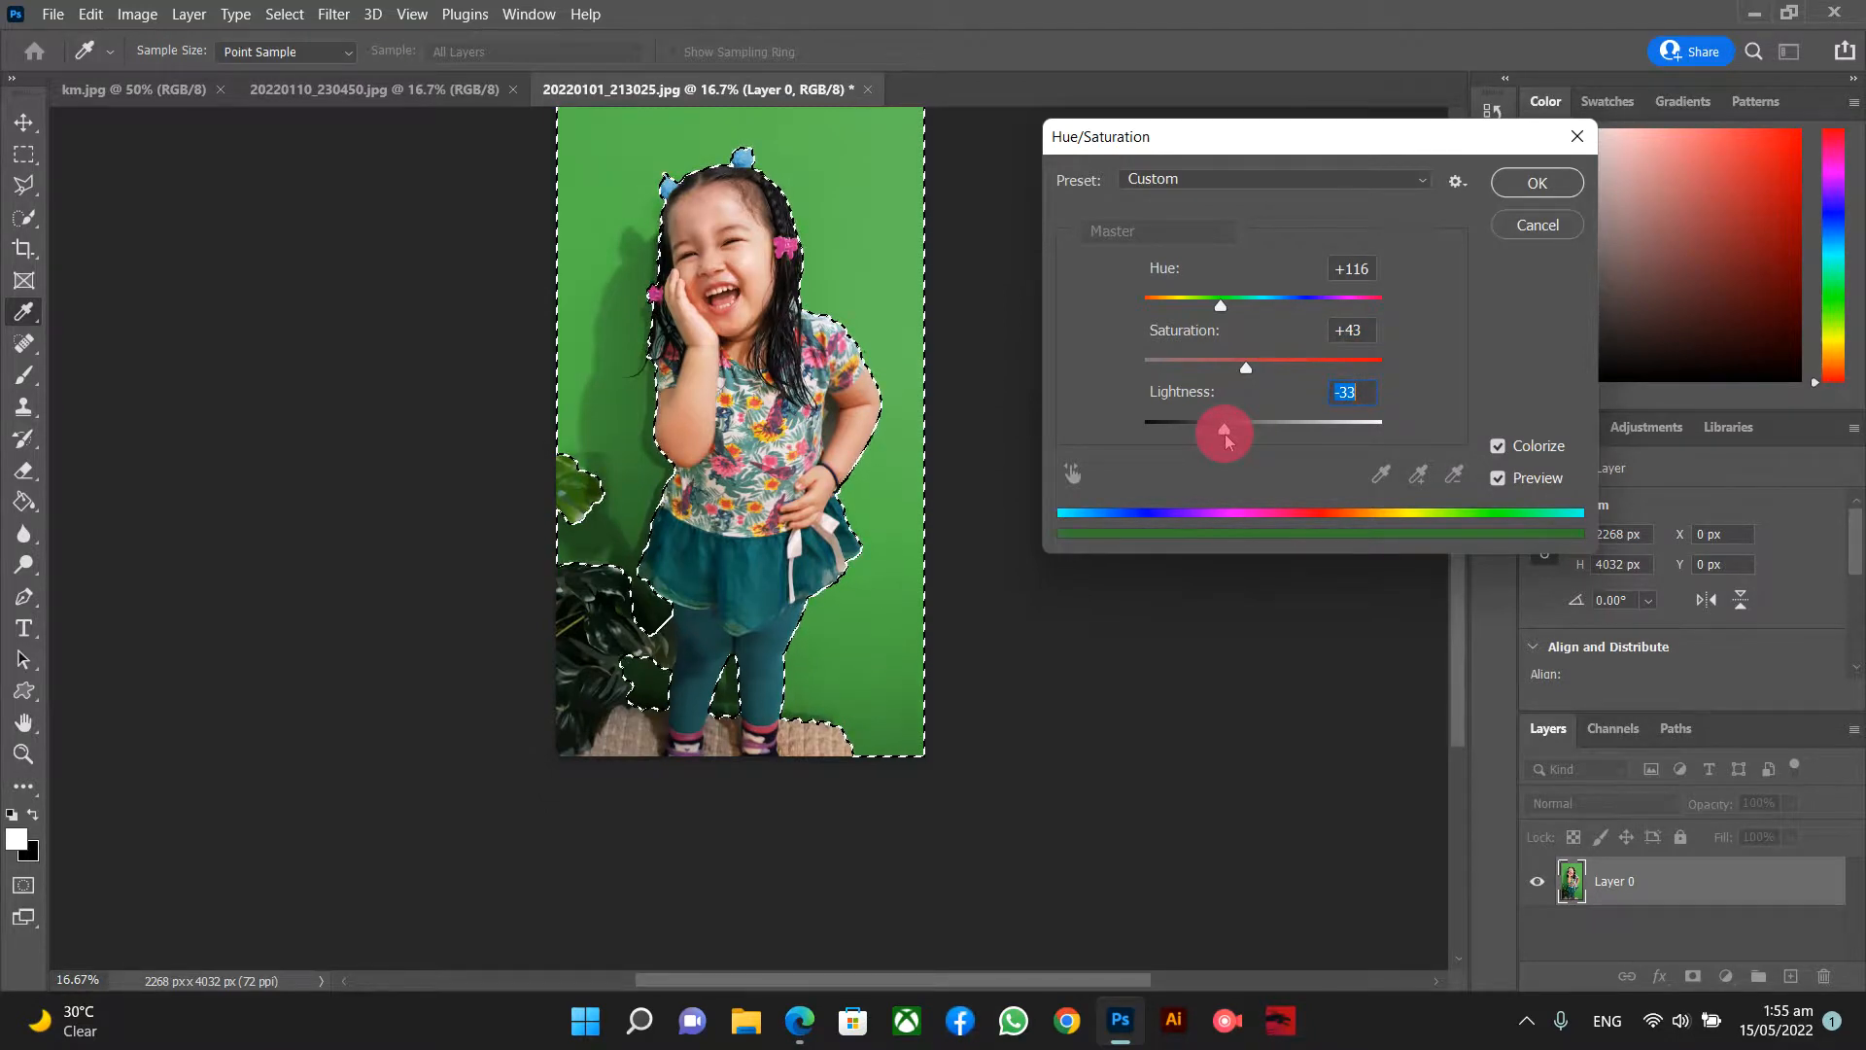
click(1528, 182)
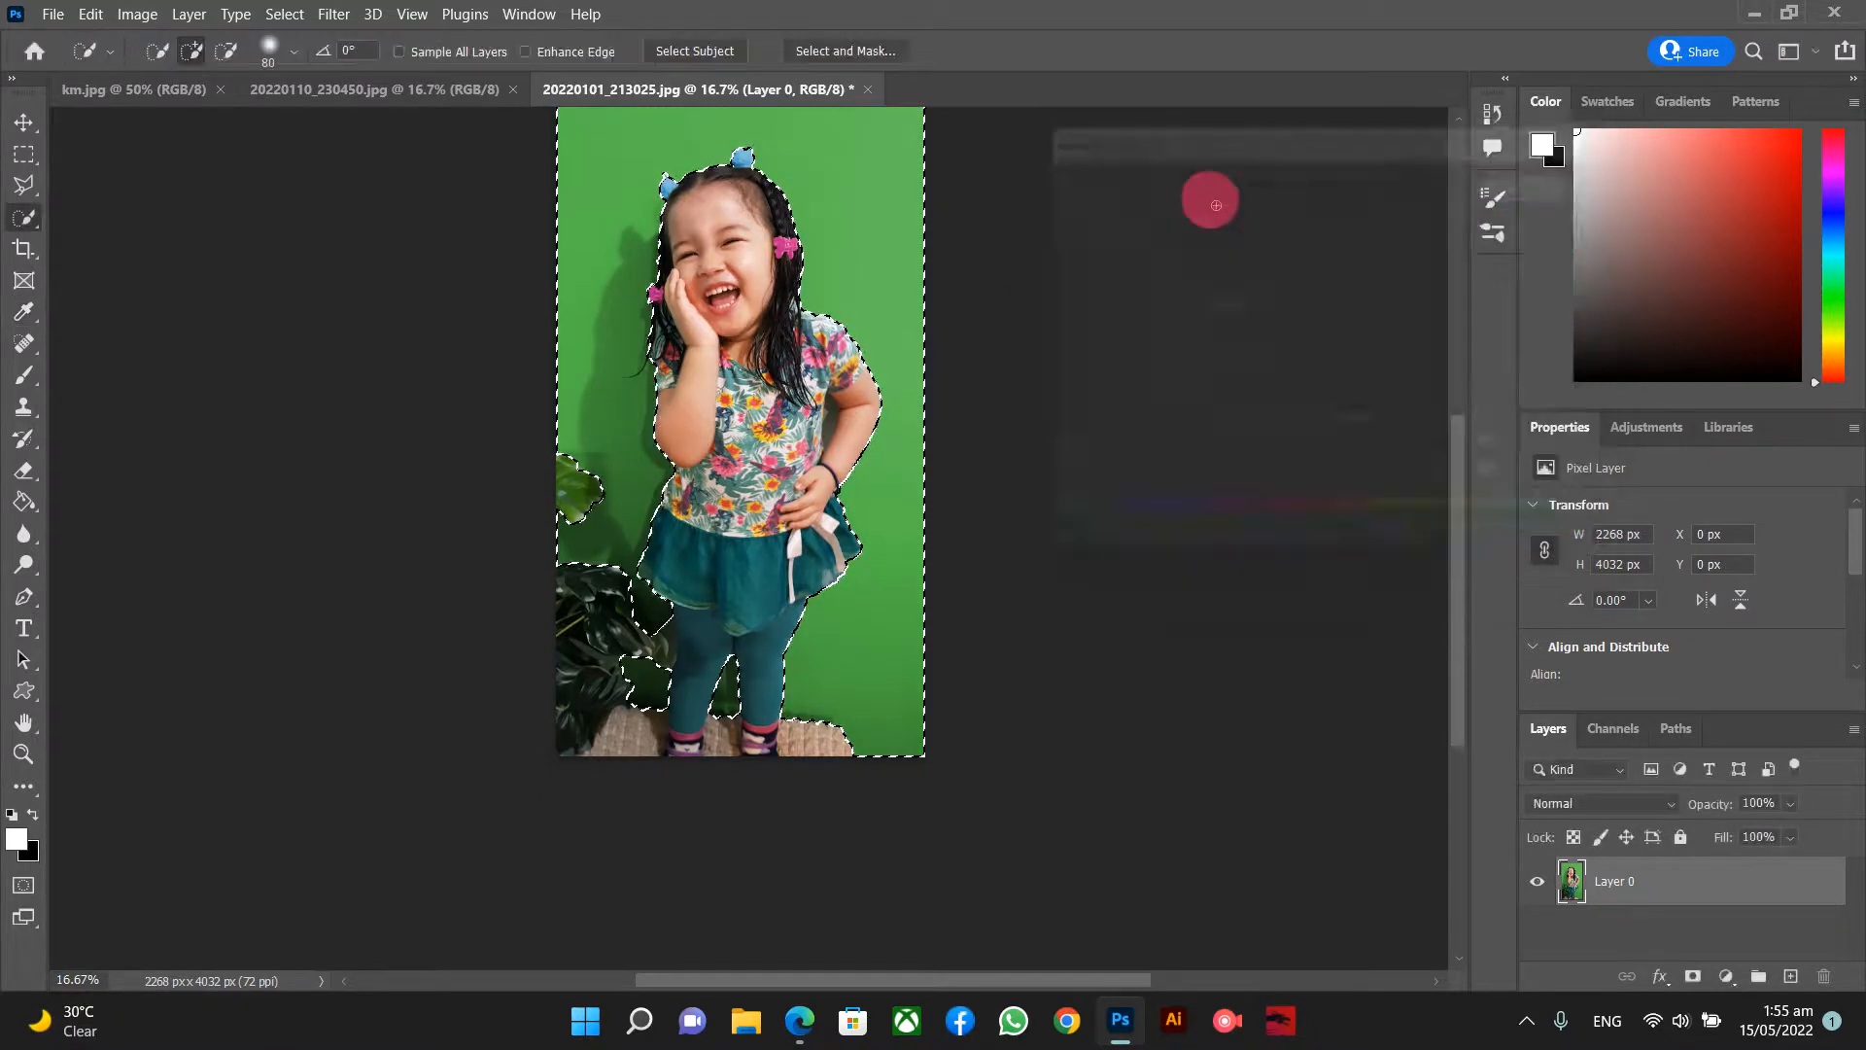
- Deselect the recolored wall and switch to the Move tool
scroll(1160, 222, up, 1)
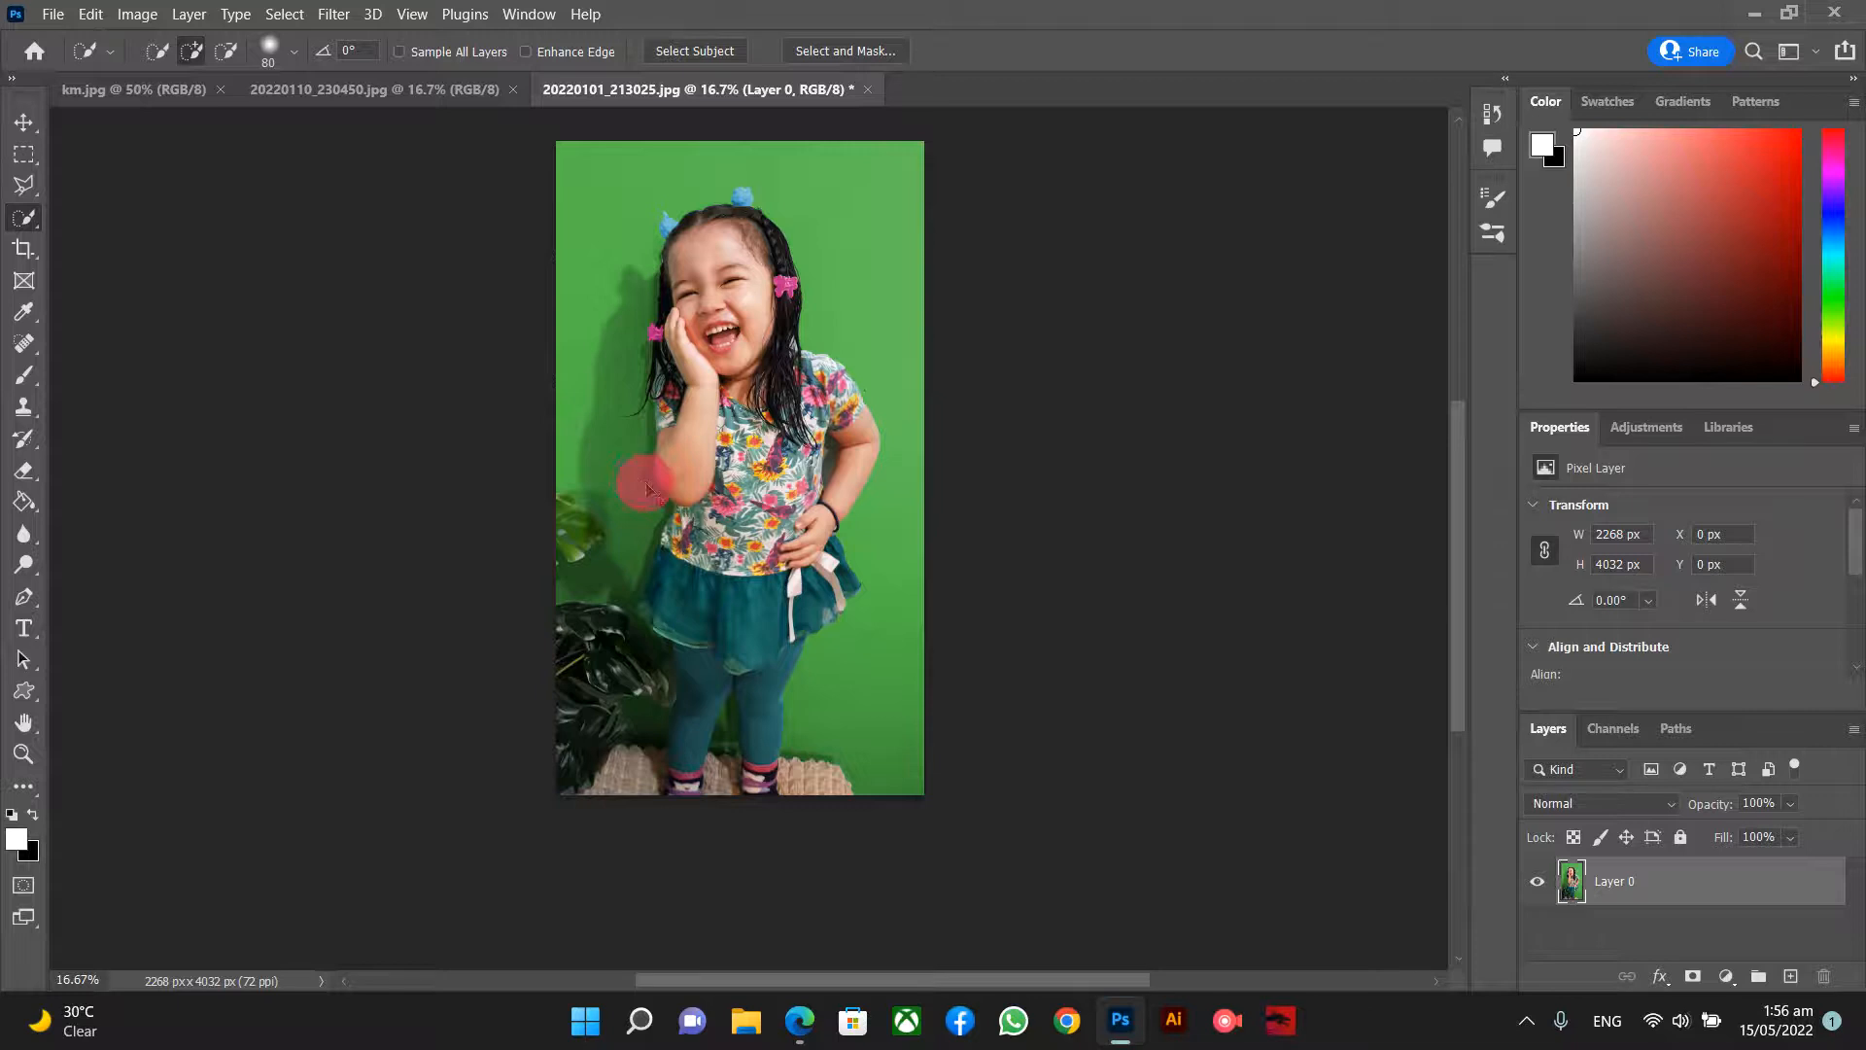
key(ctrl+minus)
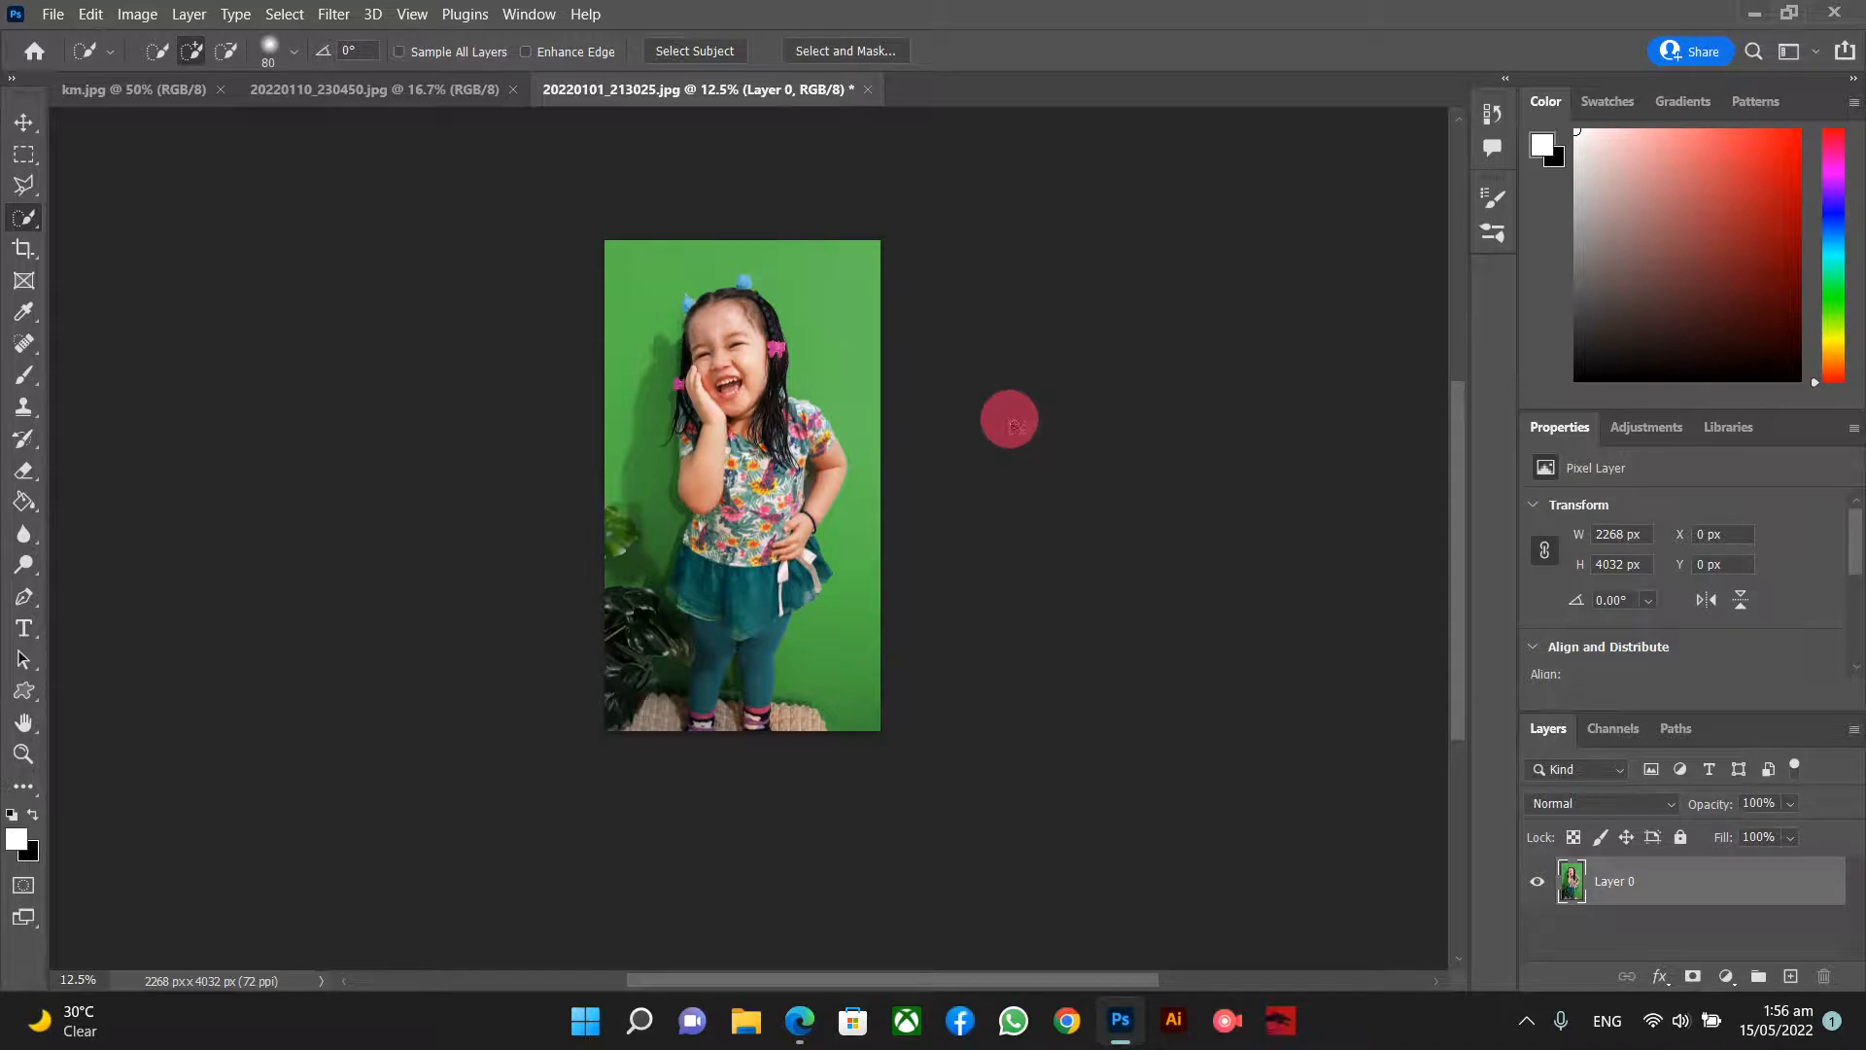
key(bracketright)
click(26, 126)
click(744, 330)
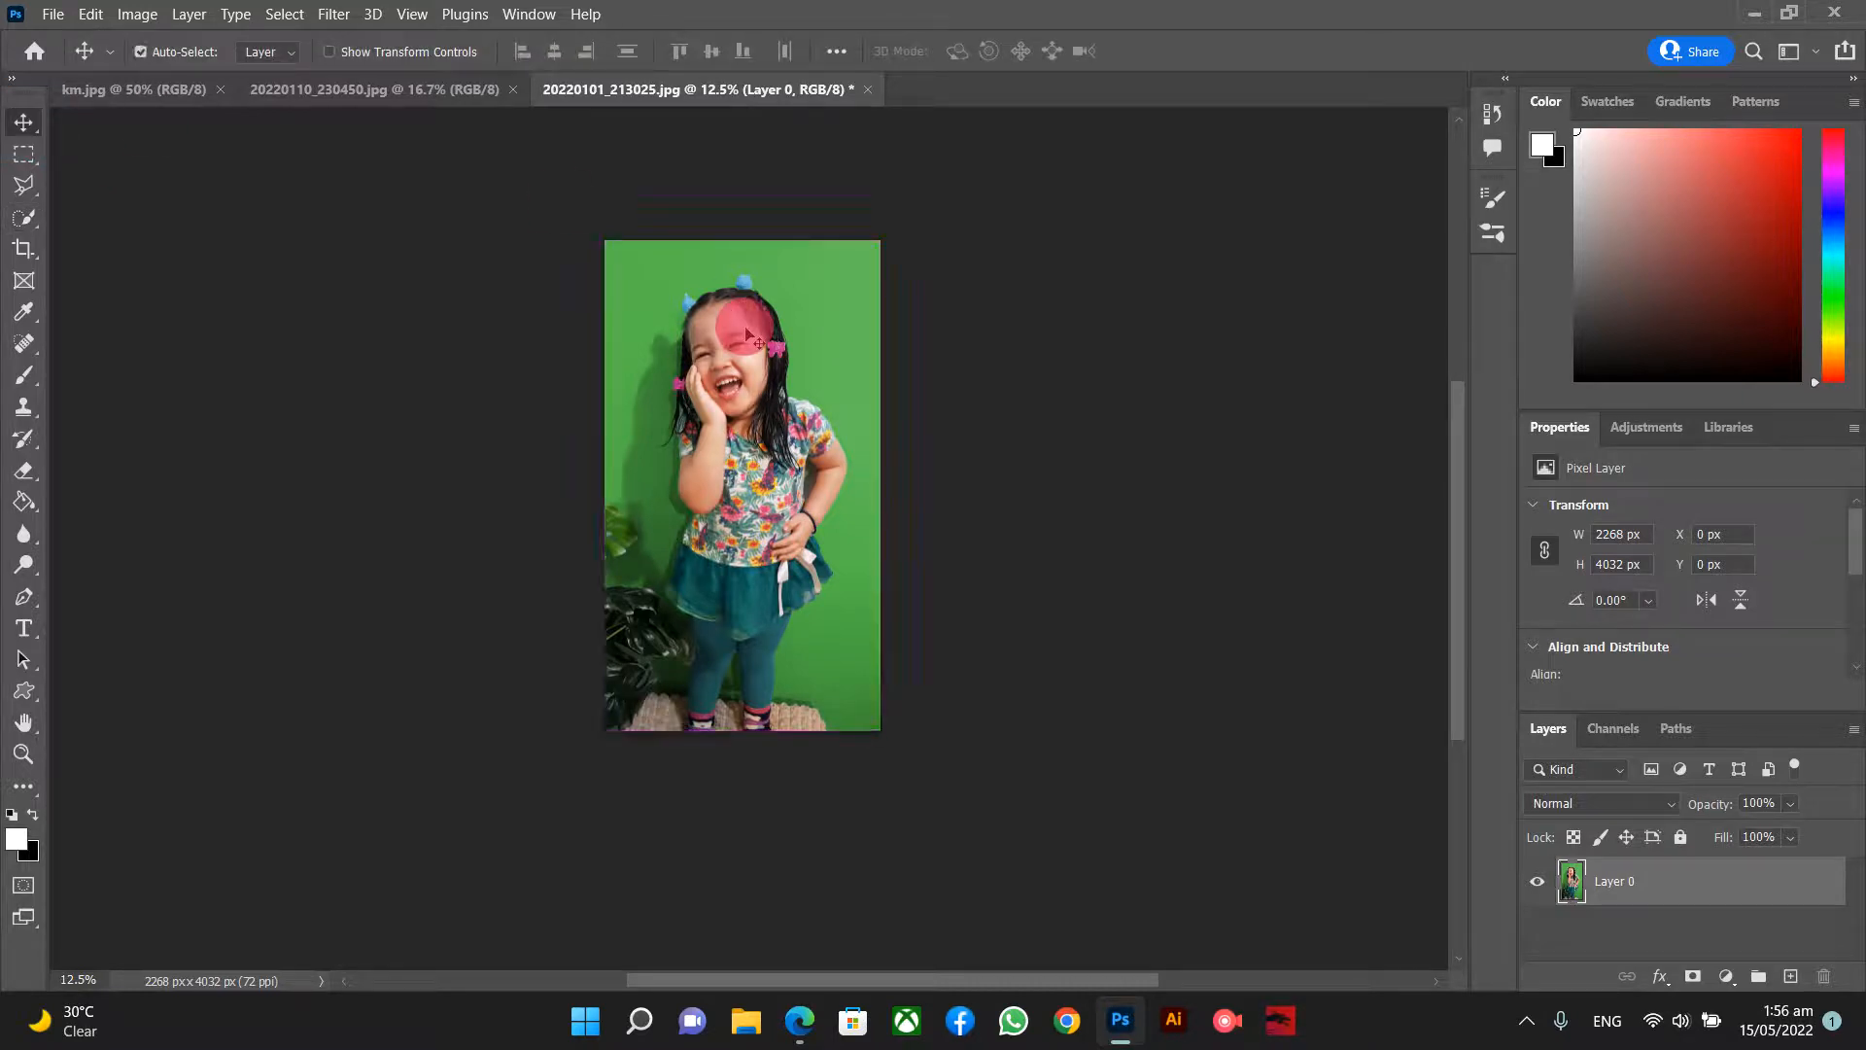
- Examine the recolored photo up close and as a whole, checking the wall's edges around the girl and the plants
scroll(749, 335, up, 3)
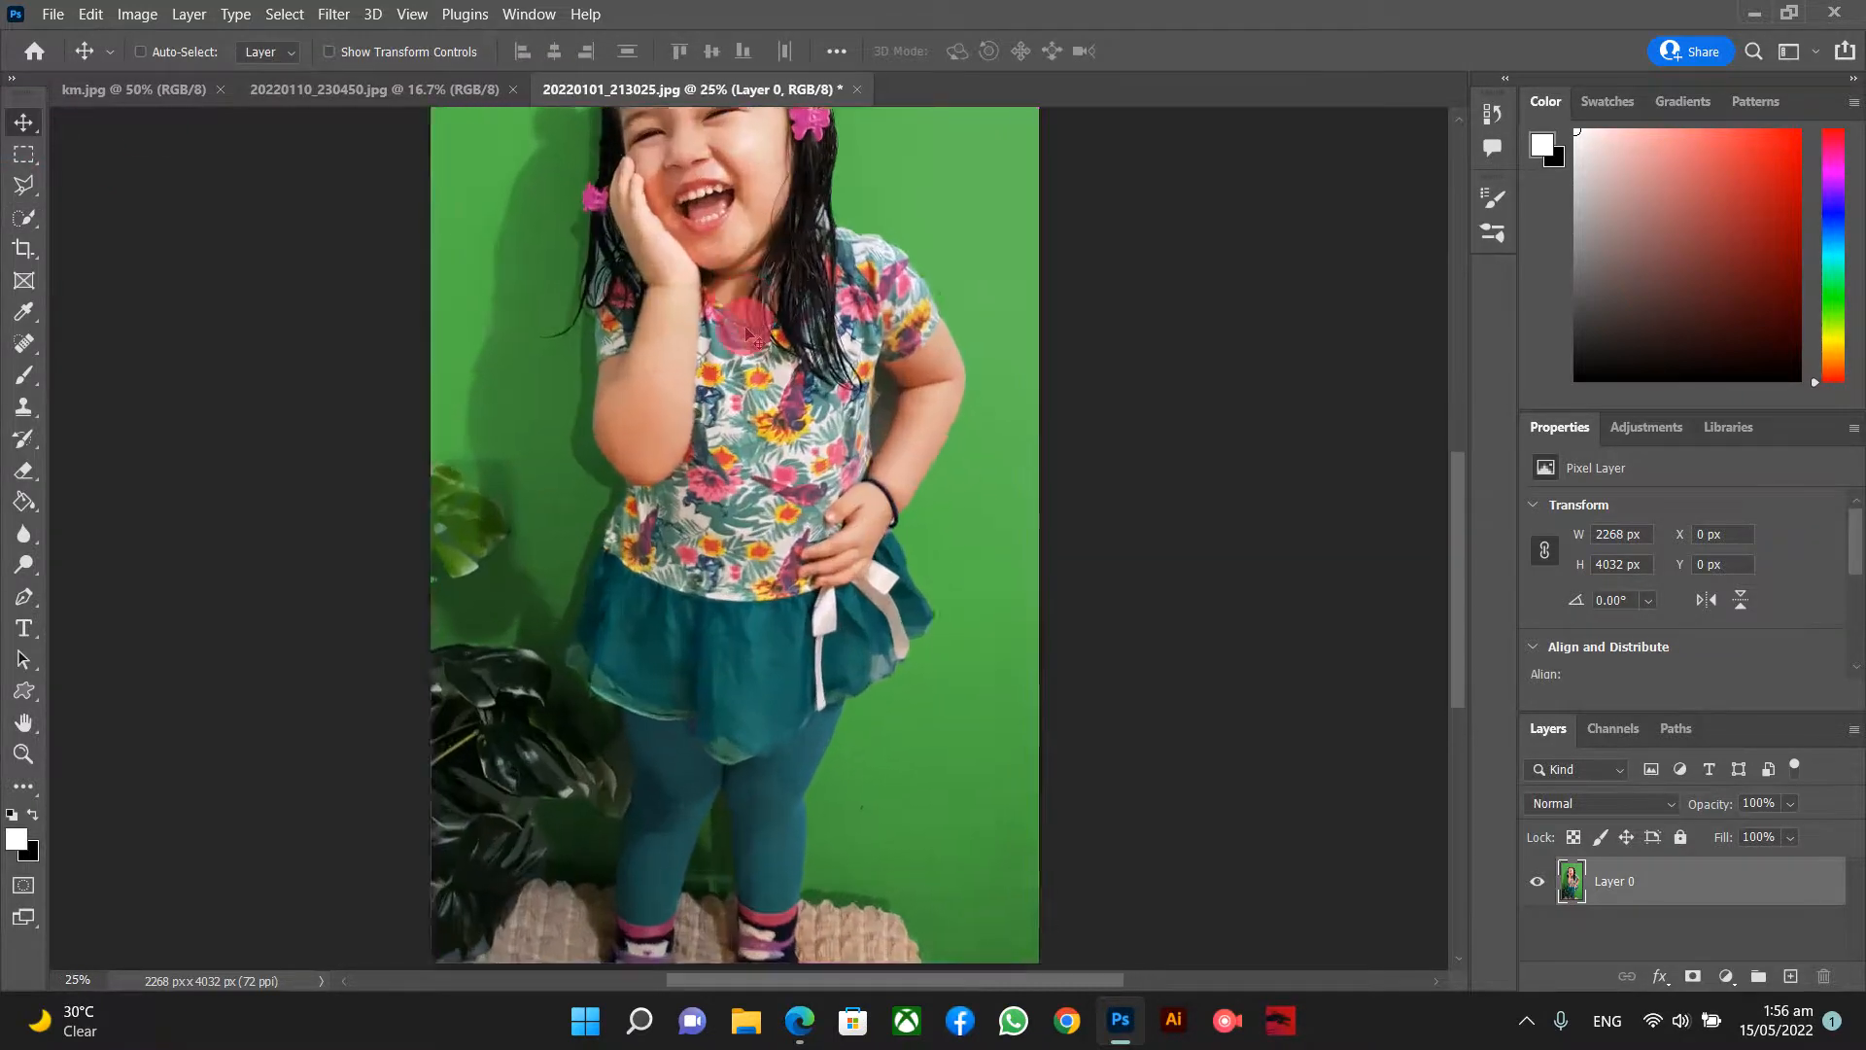
scroll(748, 335, up, 3)
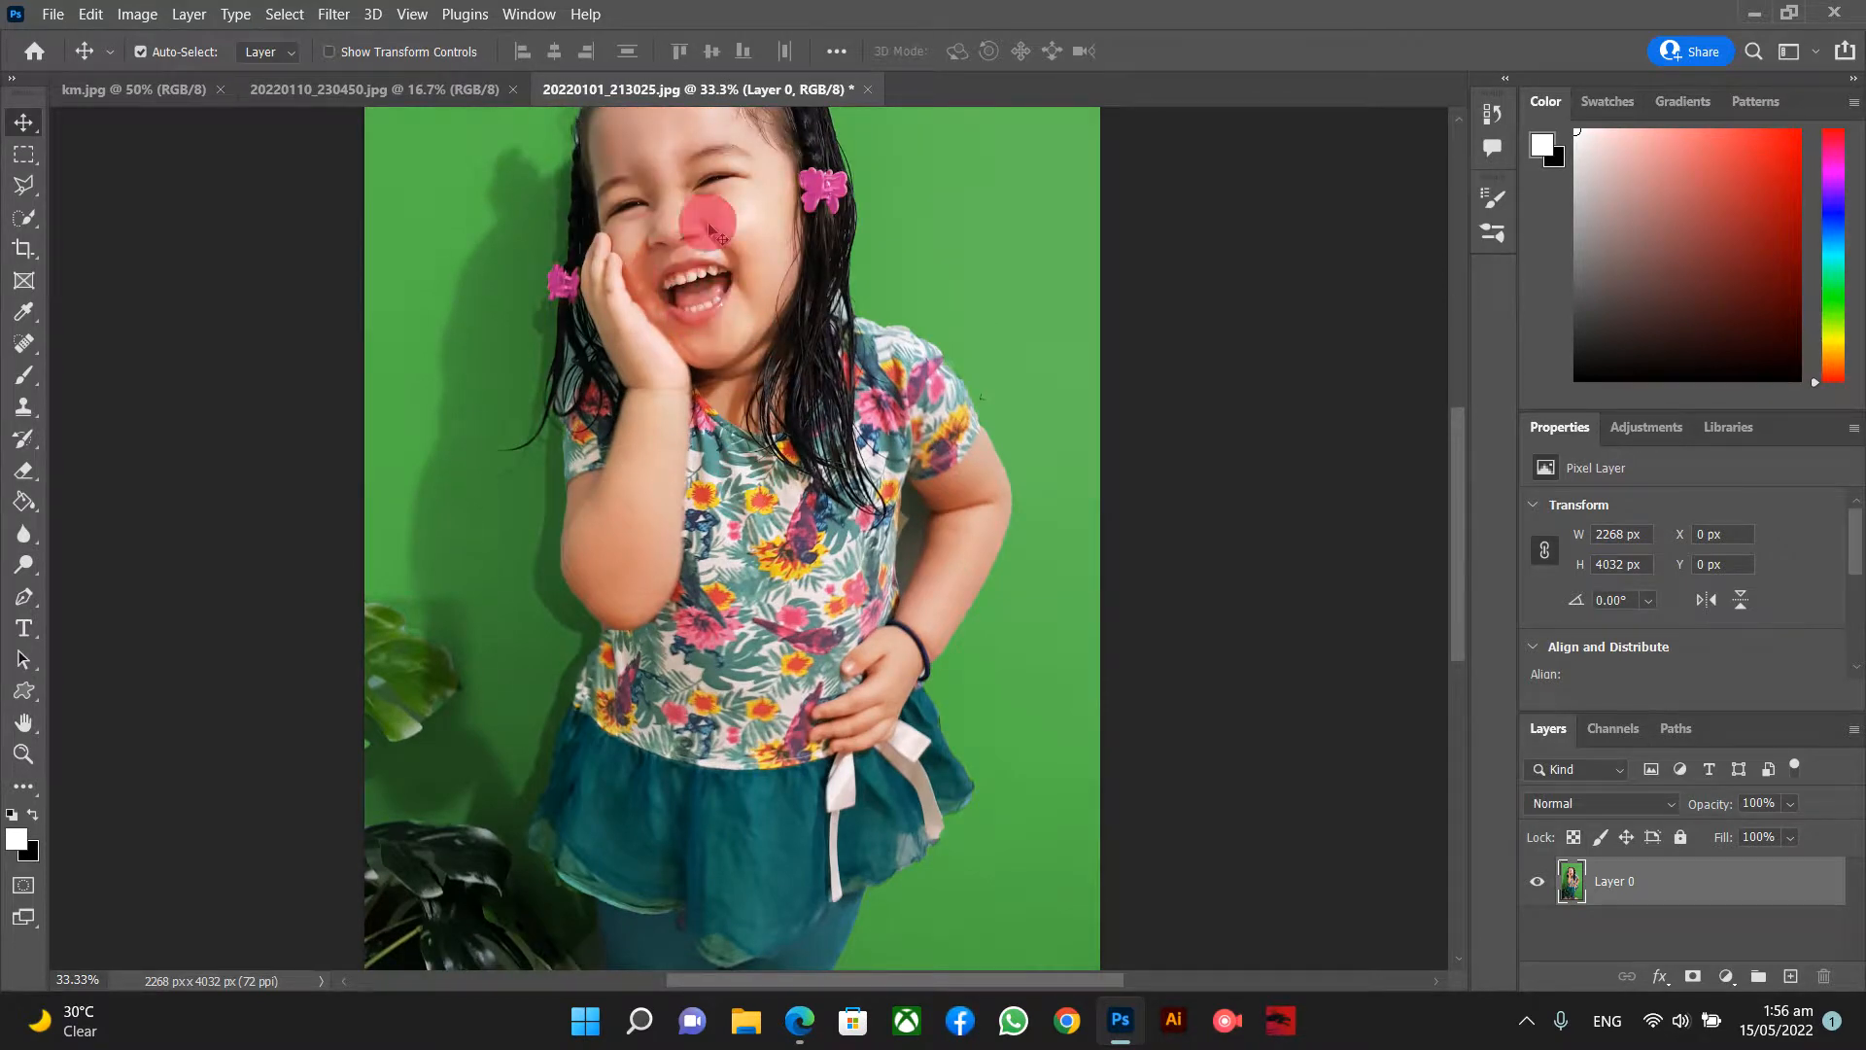
scroll(713, 227, up, 1)
scroll(713, 227, up, 1)
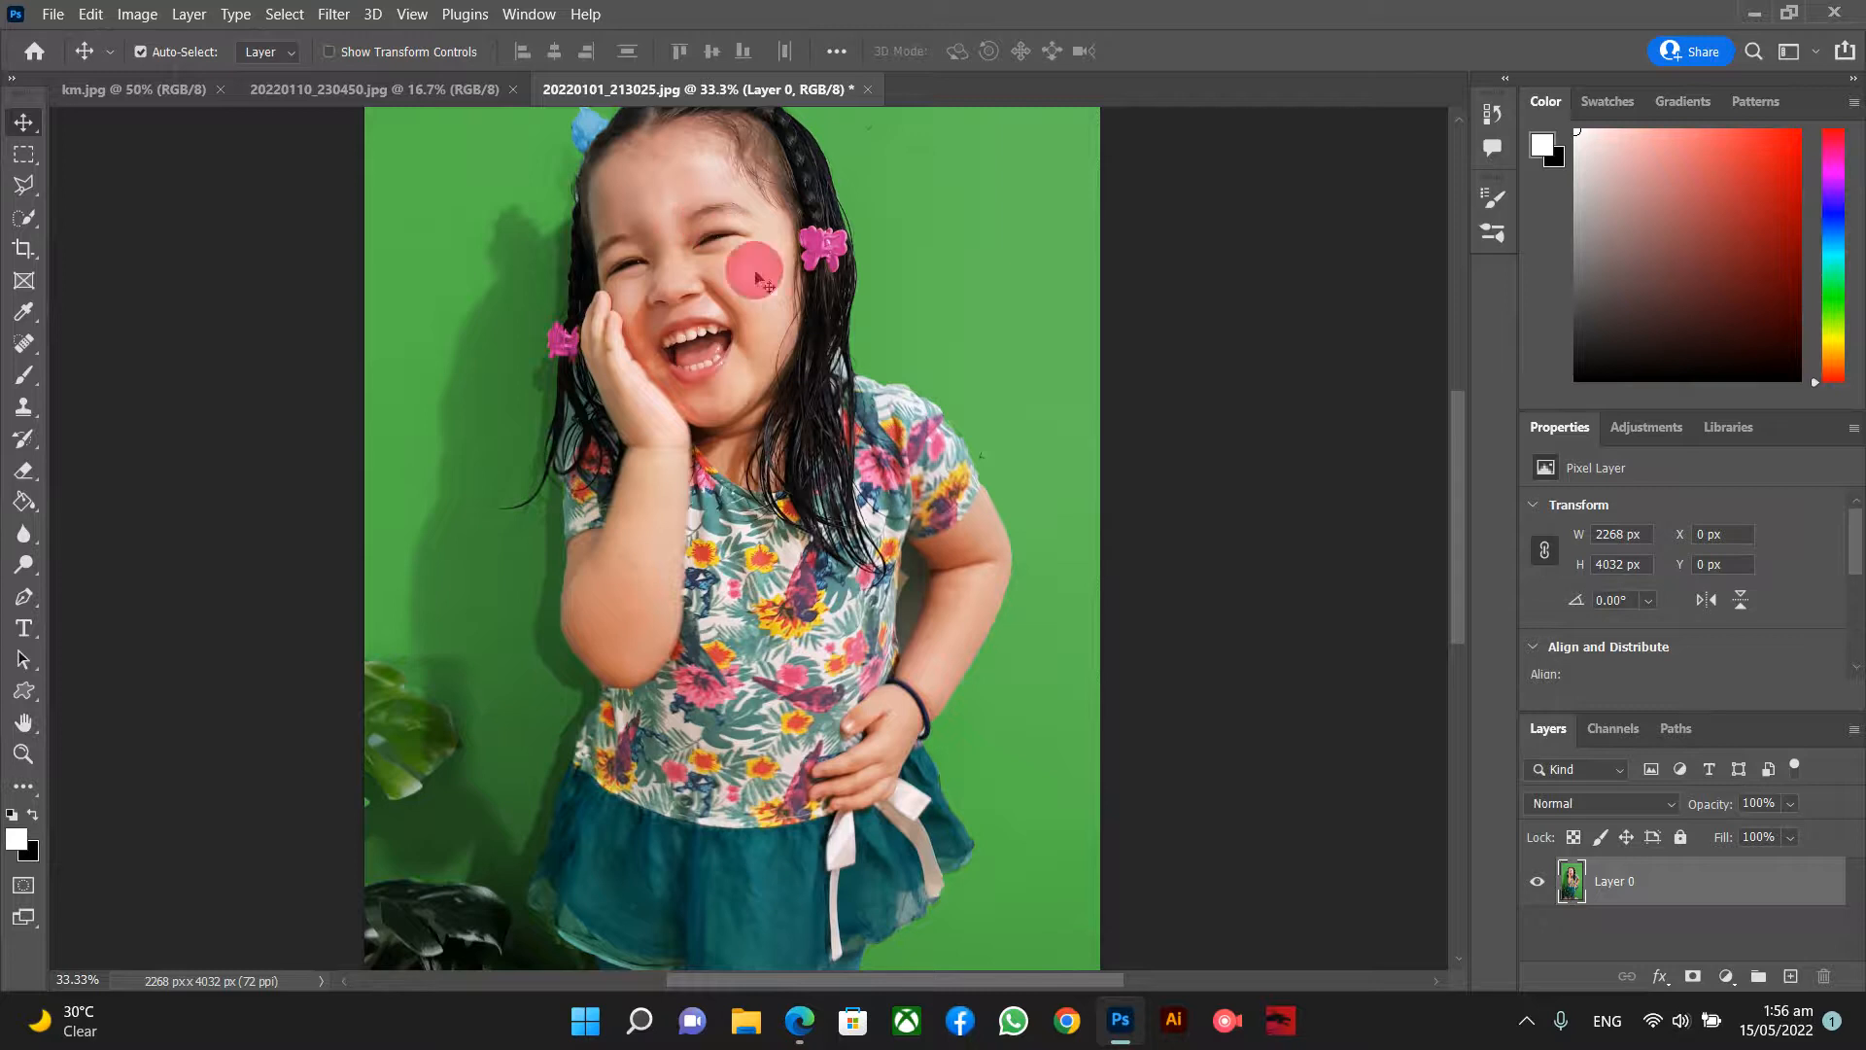
scroll(855, 324, up, 1)
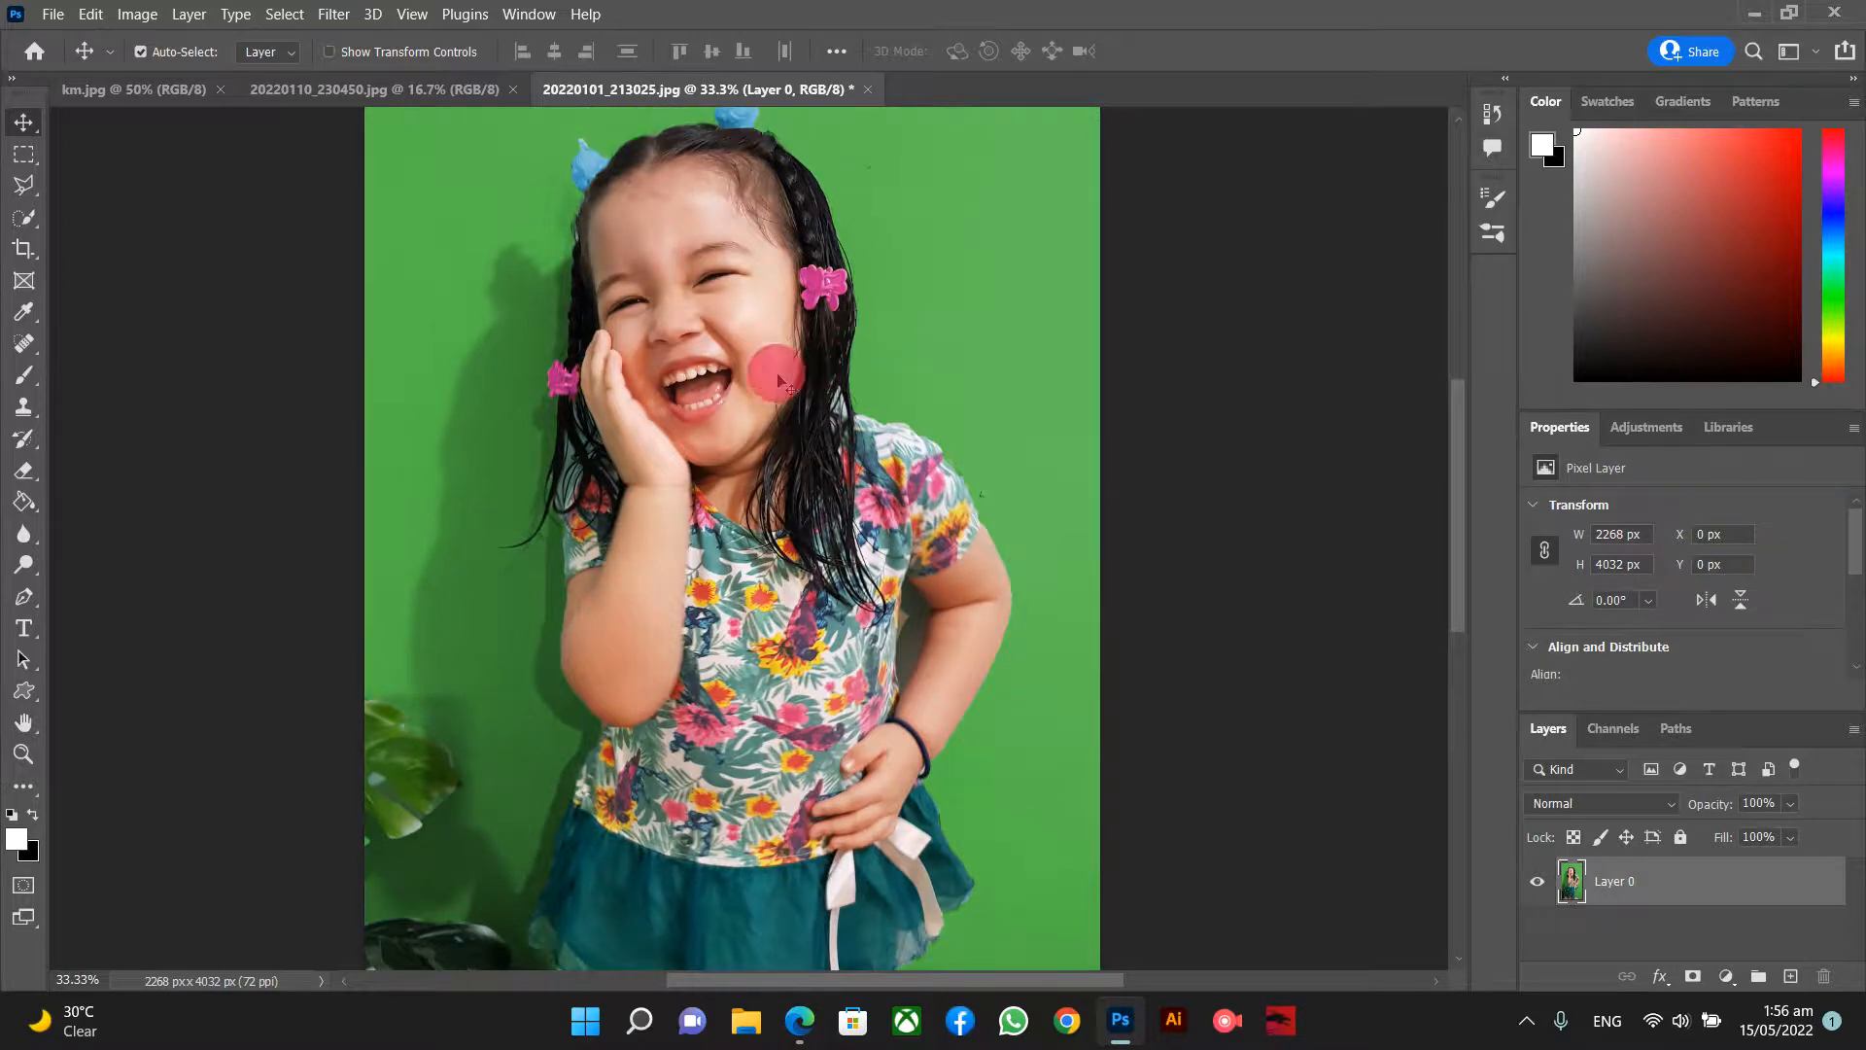
key(ctrl+minus)
key(ctrl+minus)
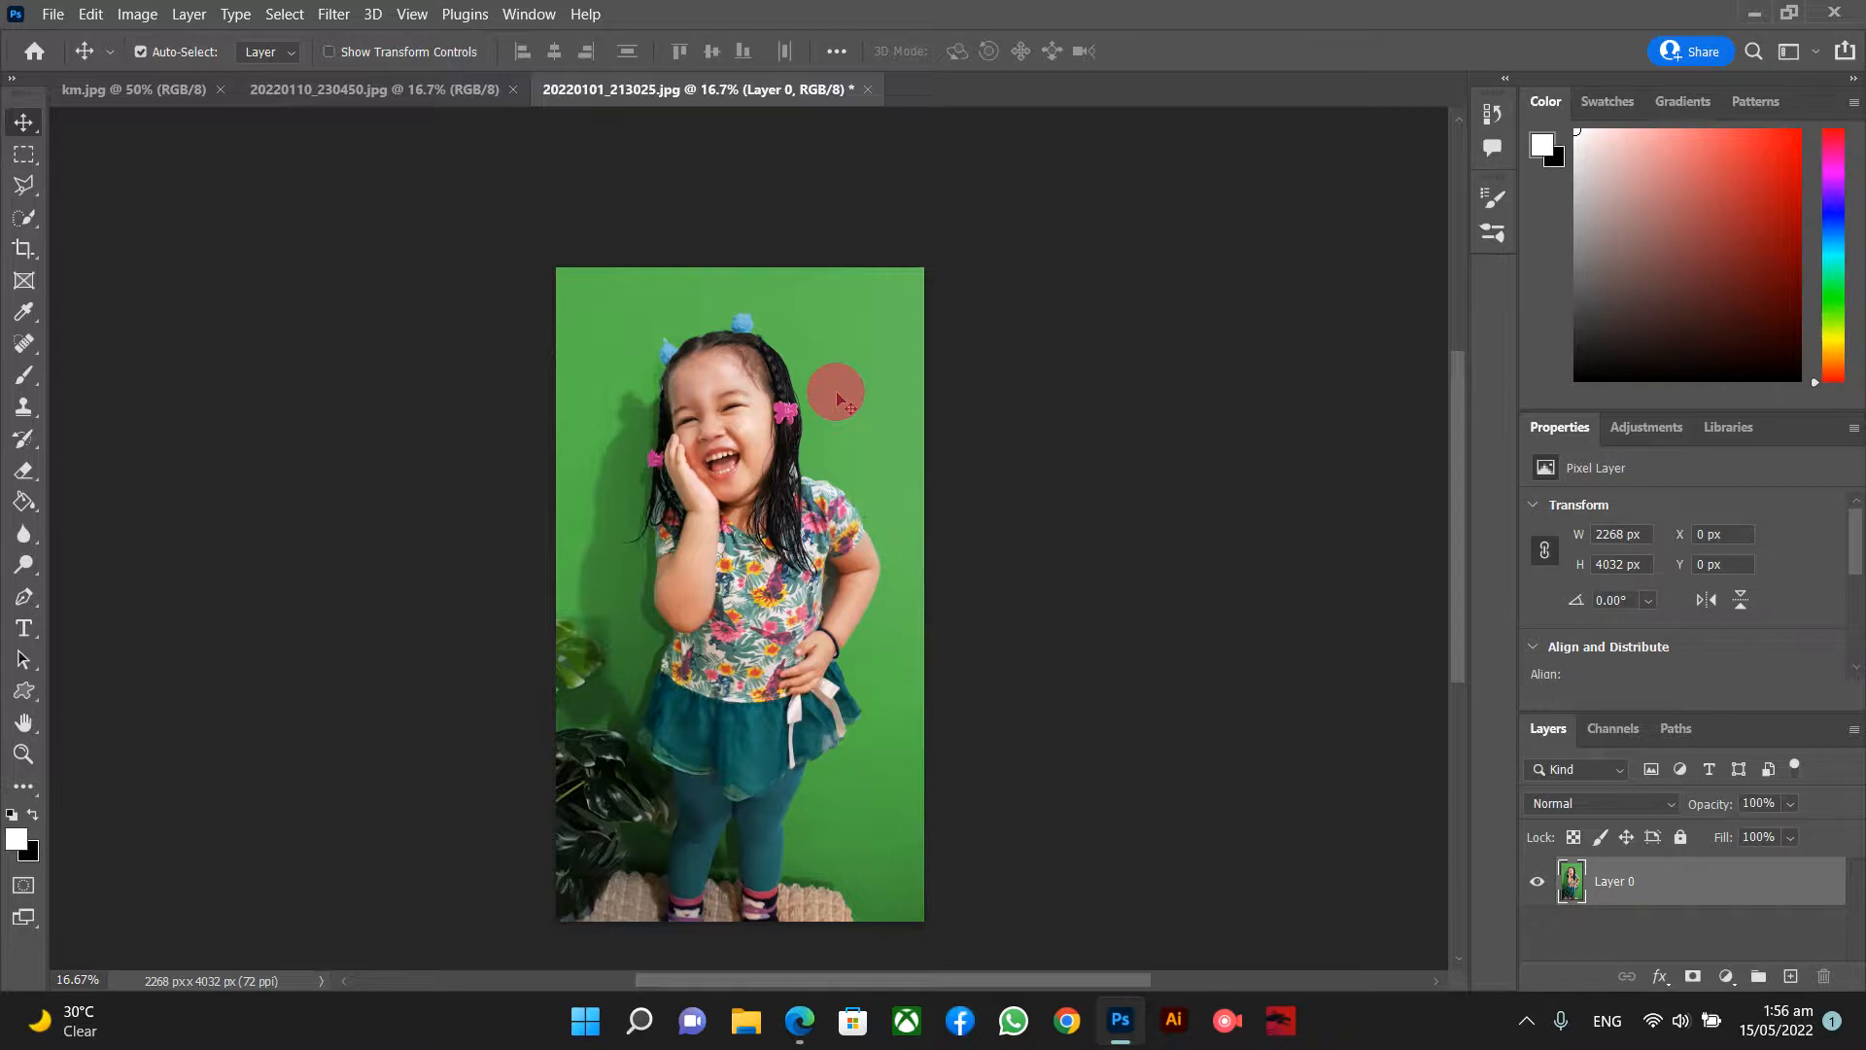
key(ctrl+plus)
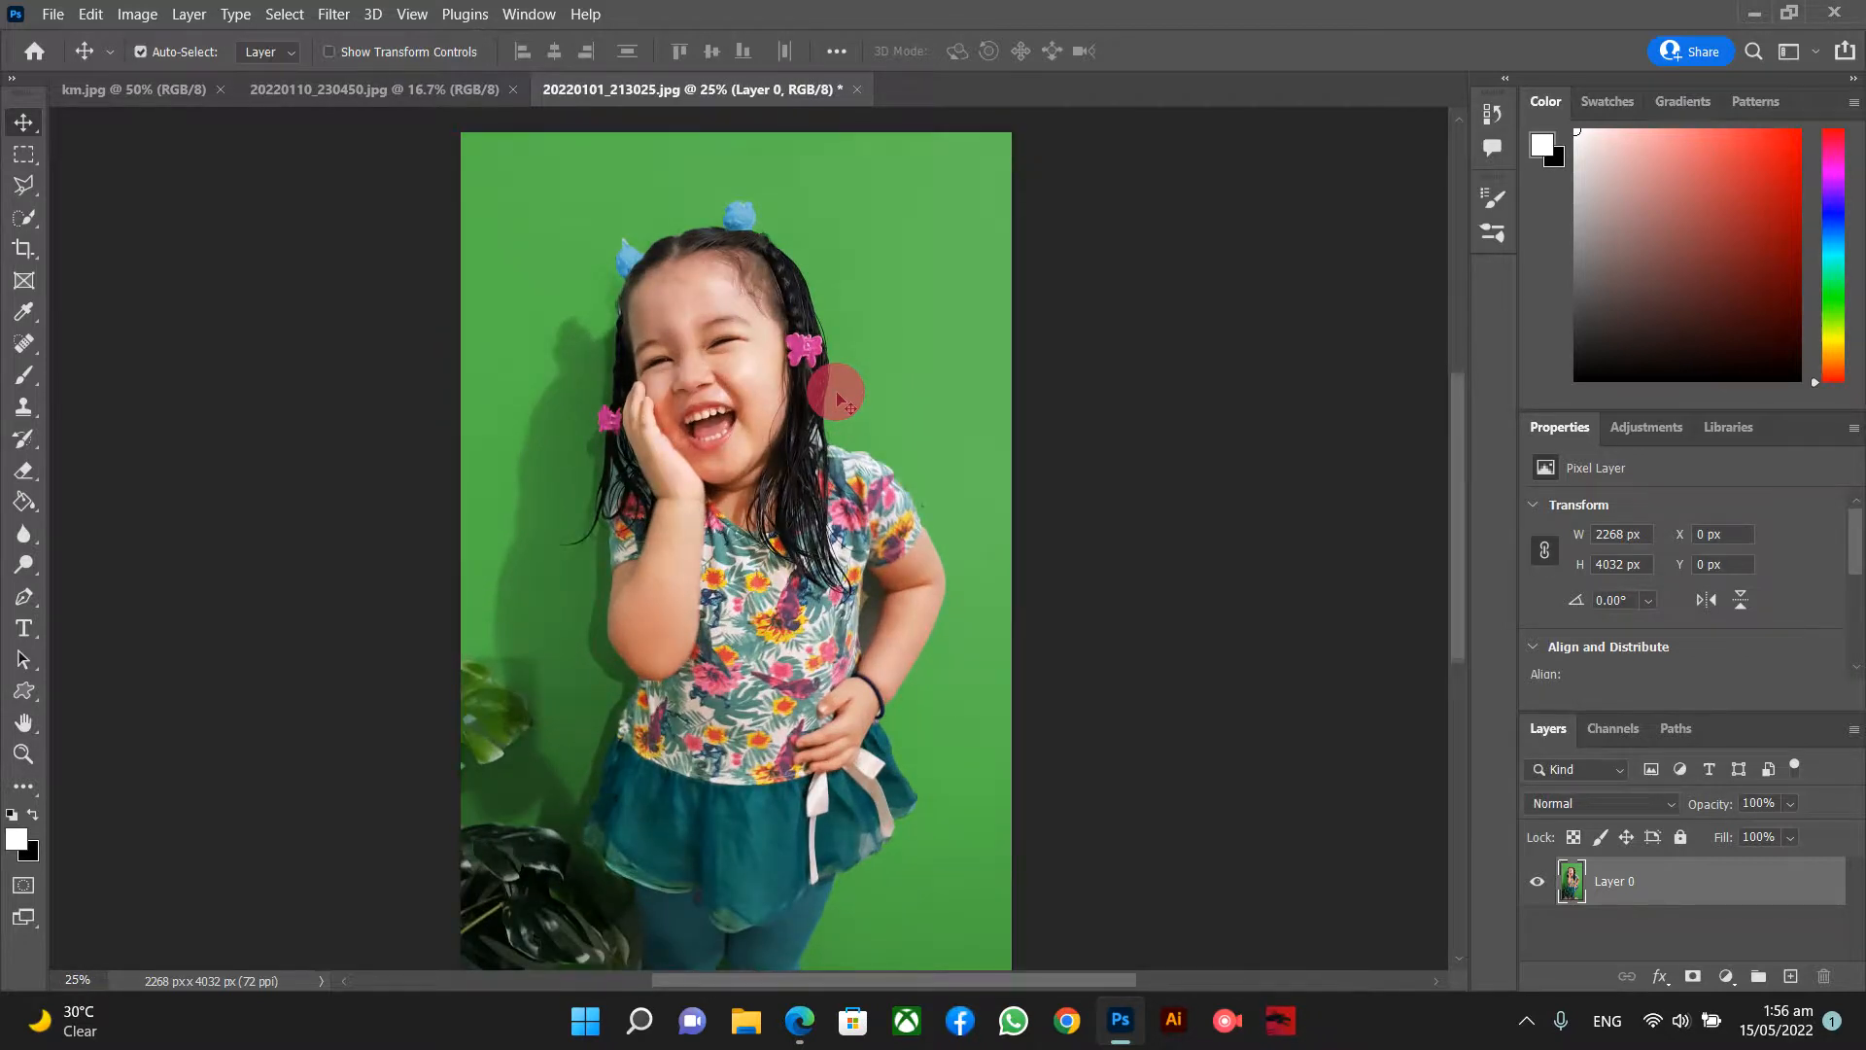
scroll(838, 399, down, 1)
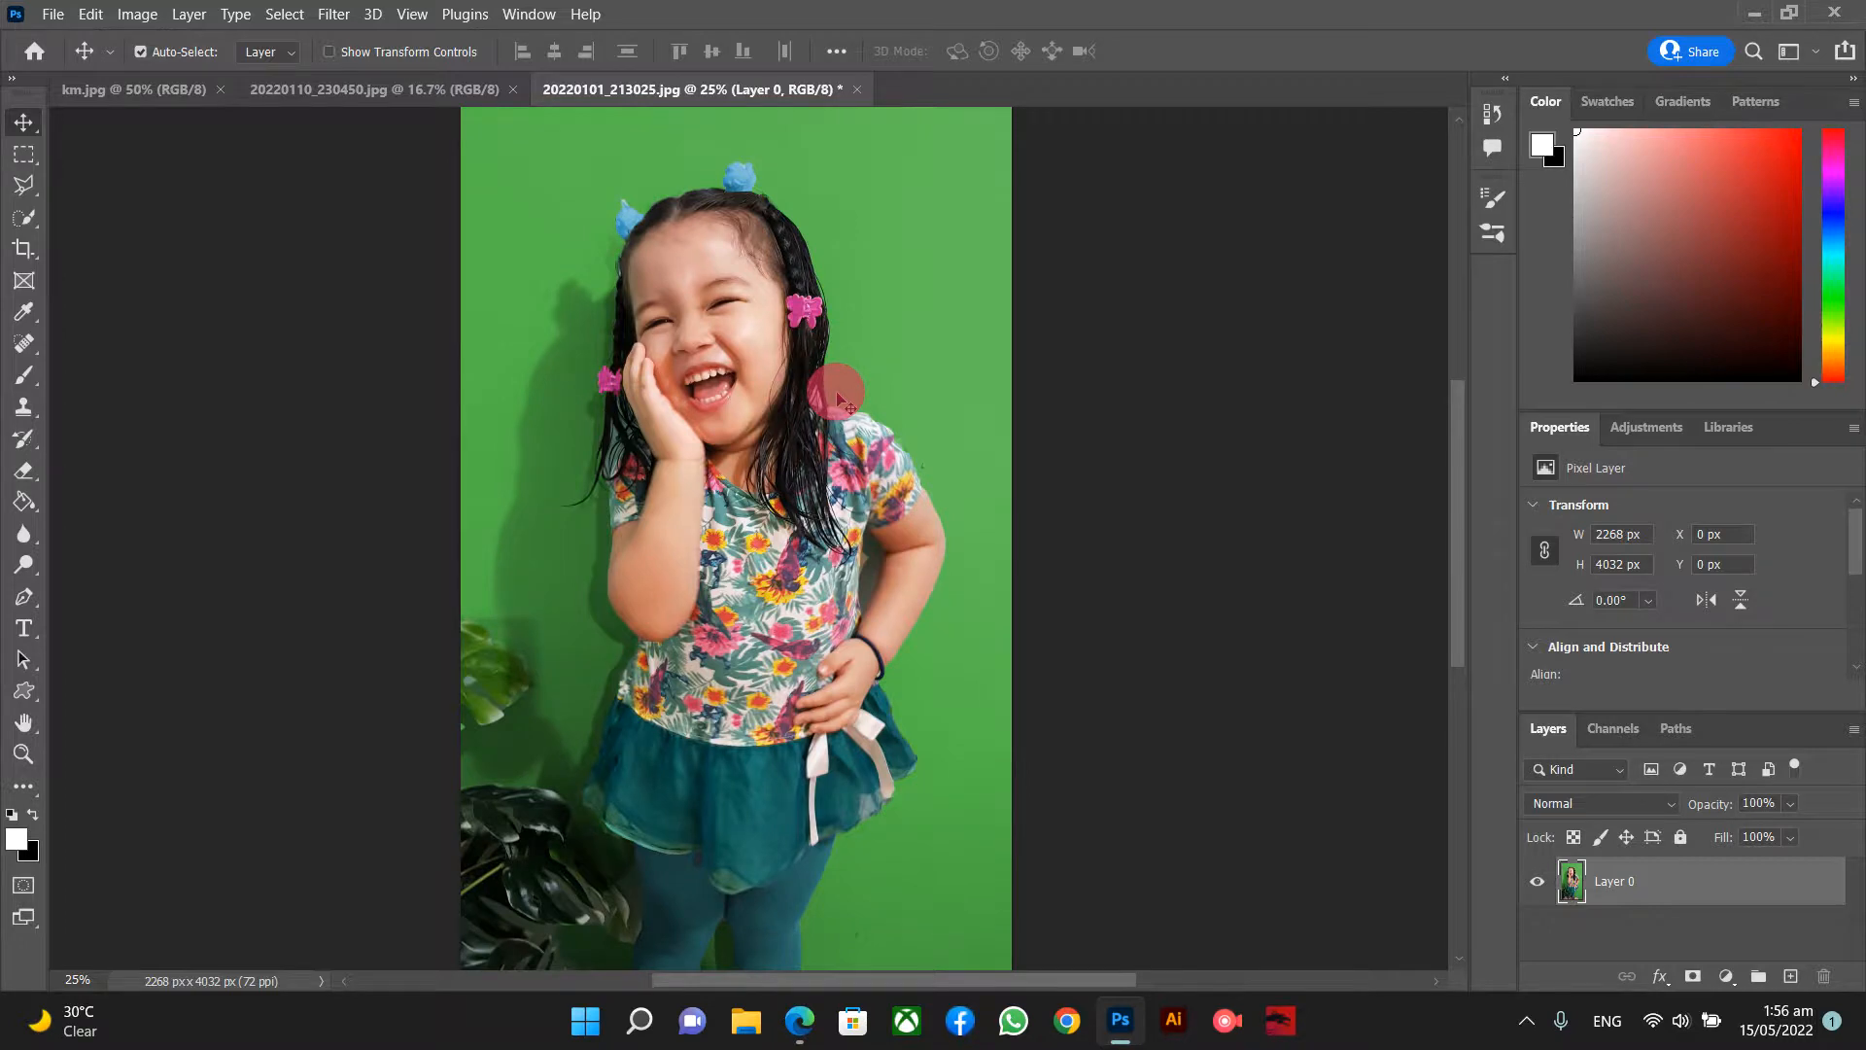